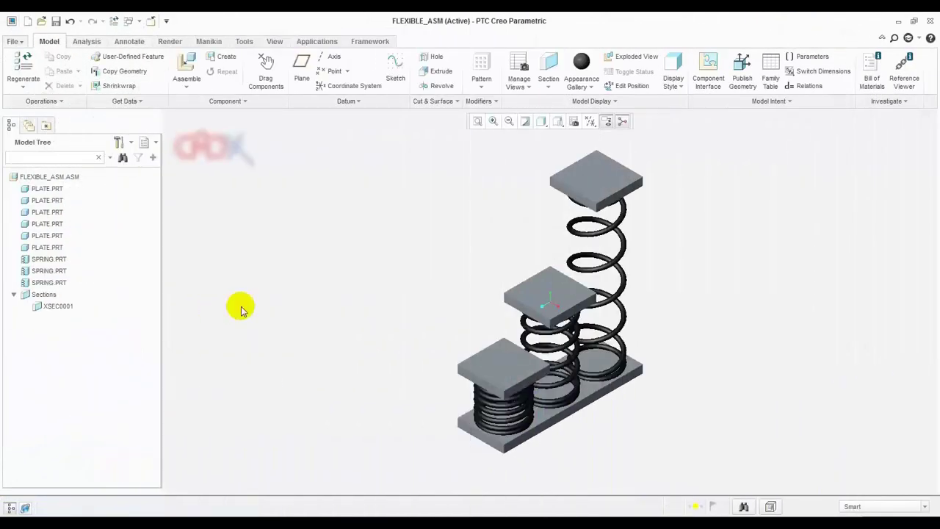
- Bring the SPRING part window forward from the list of open windows
click(140, 22)
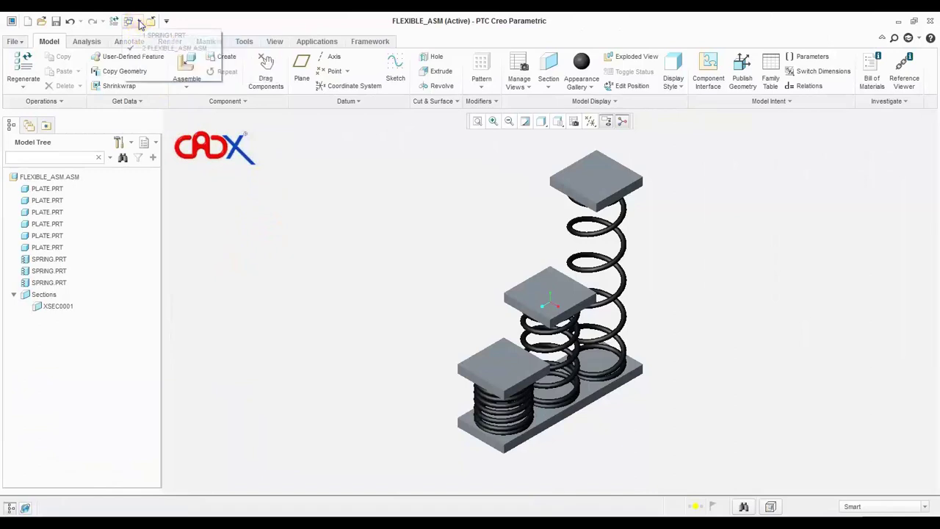
click(143, 58)
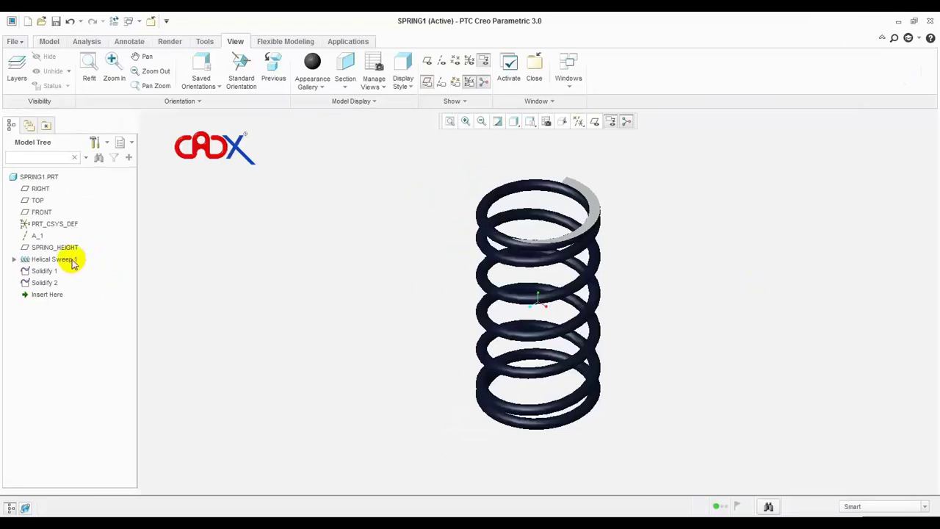
- Edit Helical Sweep 1's definition and open its profile sketch from References
right_click(74, 263)
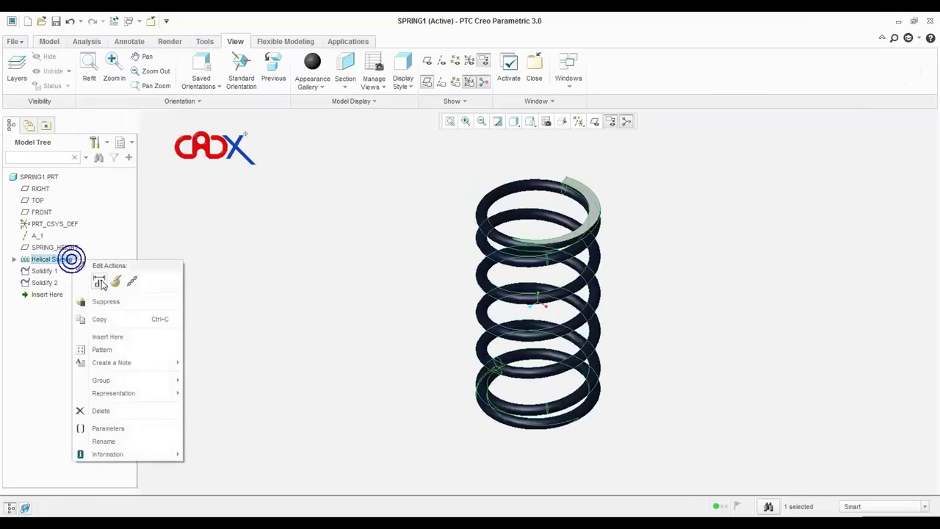
click(119, 280)
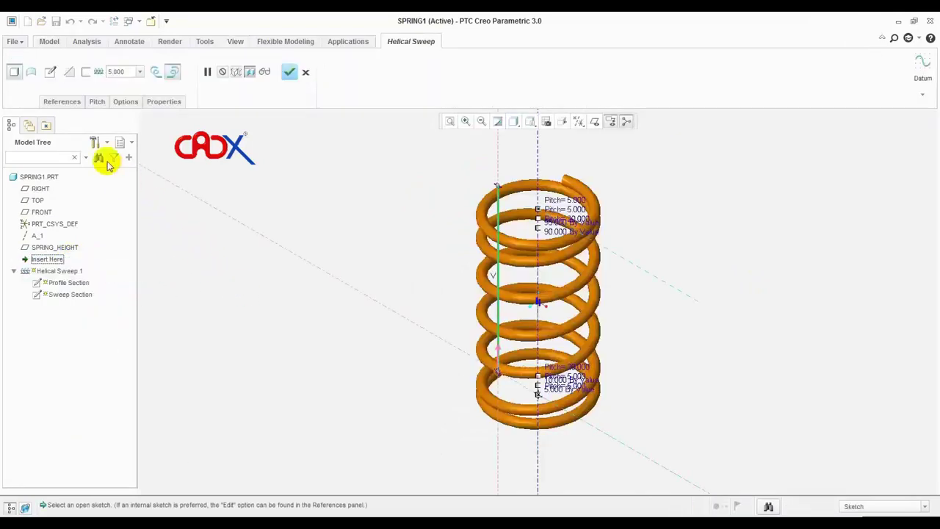
click(65, 101)
click(138, 136)
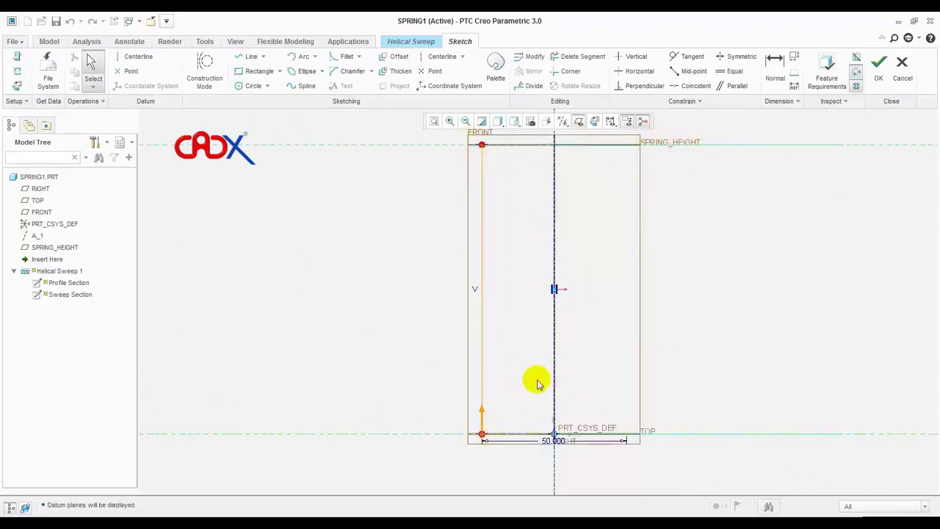
- Close, reopen and inspect the profile sketch, then accept it to return to the sweep preview
click(879, 65)
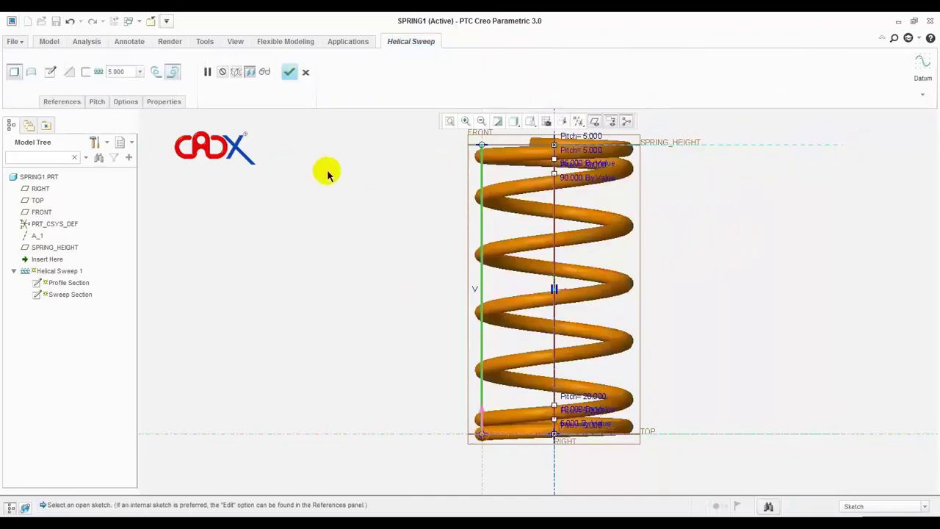
click(50, 72)
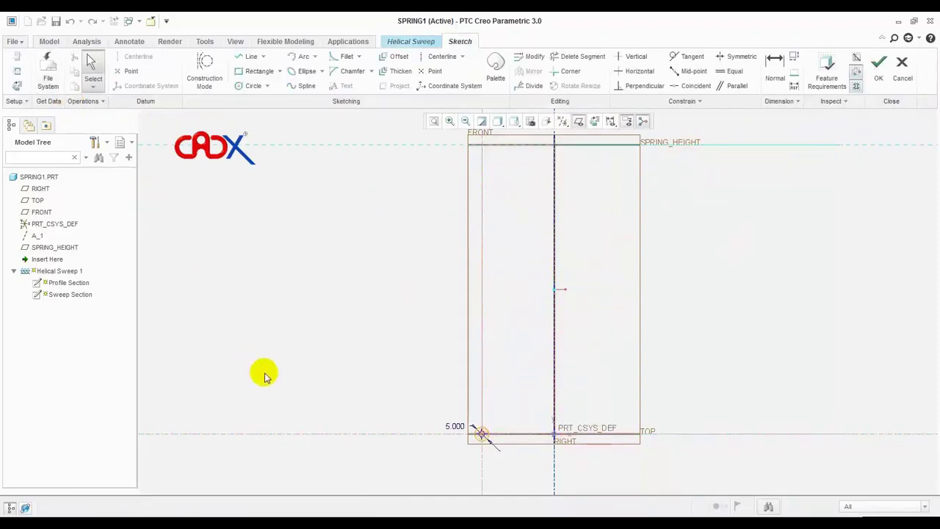
scroll(504, 463, down, 2)
scroll(504, 463, down, 2)
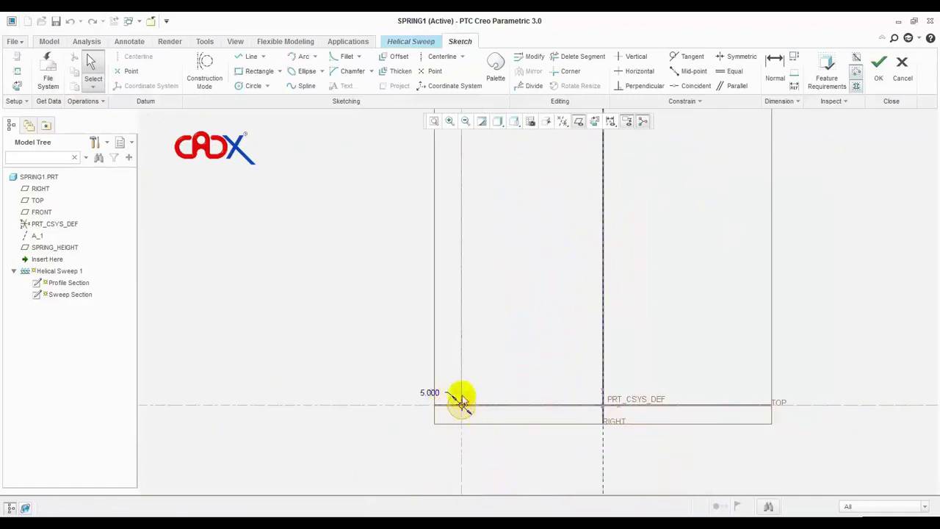
scroll(588, 403, up, 2)
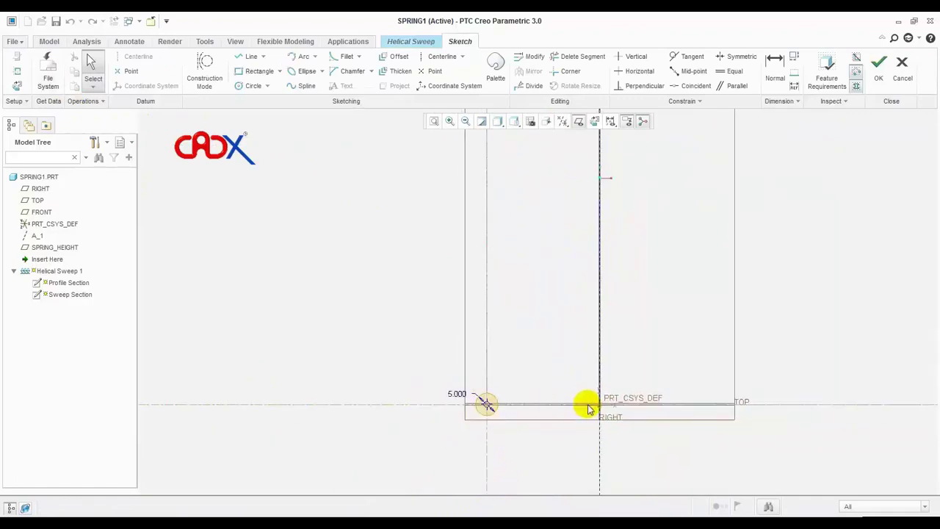
click(877, 73)
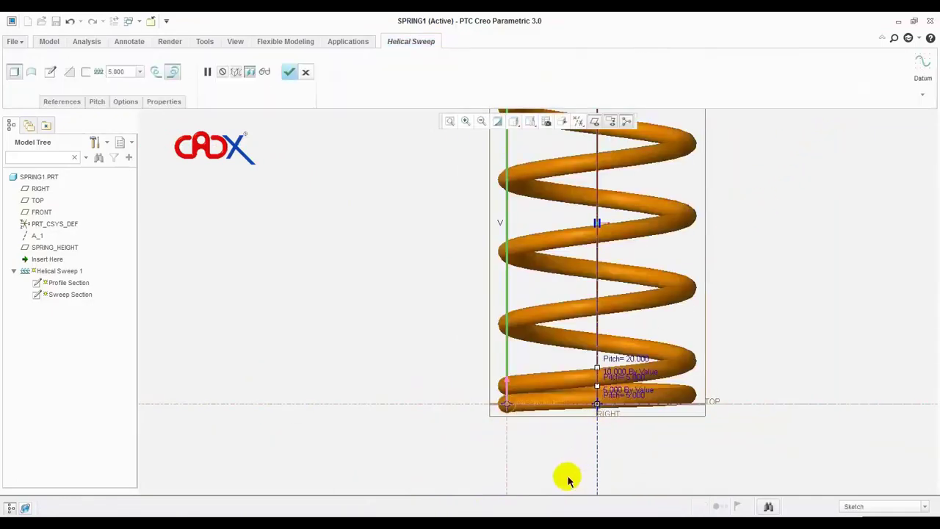
scroll(567, 479, up, 2)
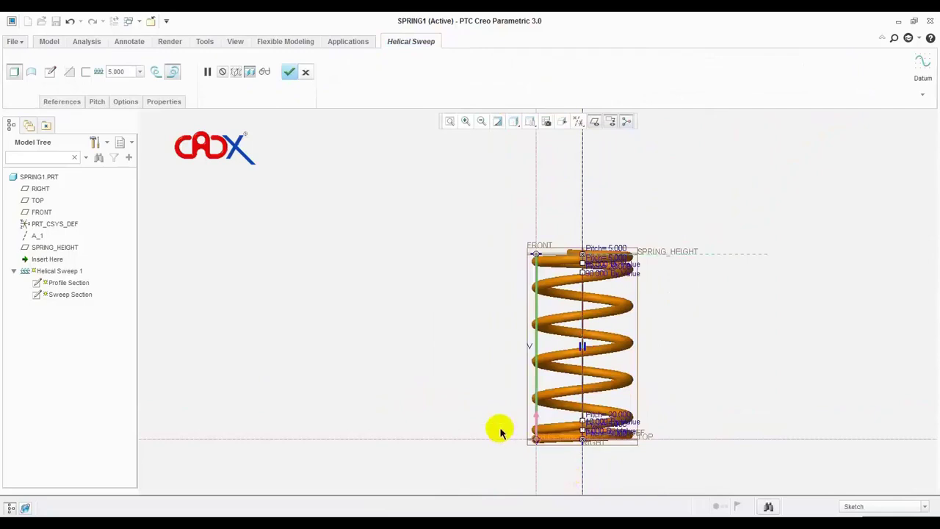
- Set the third pitch point's location type to By Reference in the Pitch table and finish the sweep
click(98, 103)
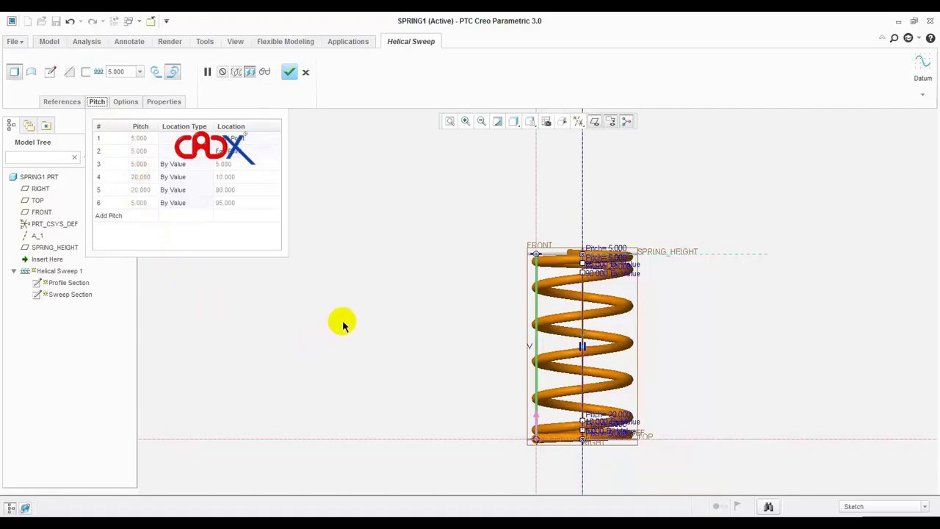
scroll(610, 365, down, 2)
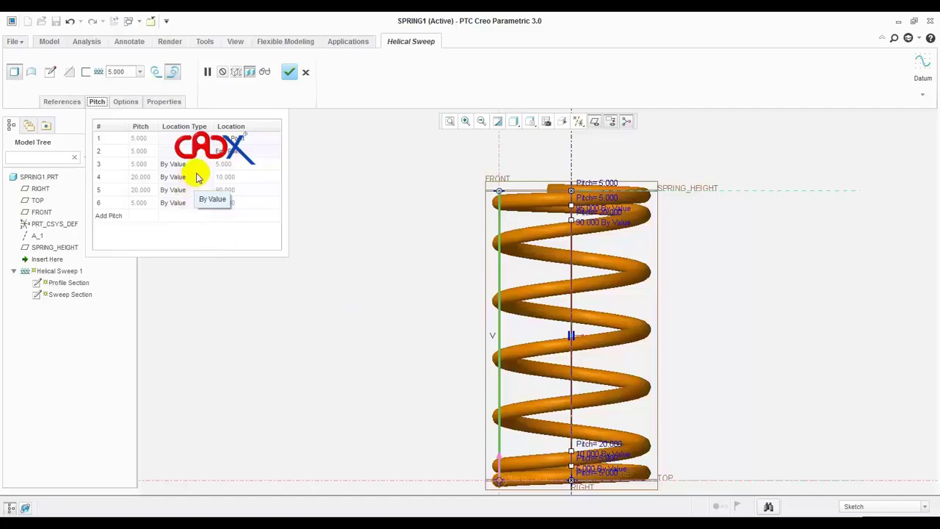
click(202, 169)
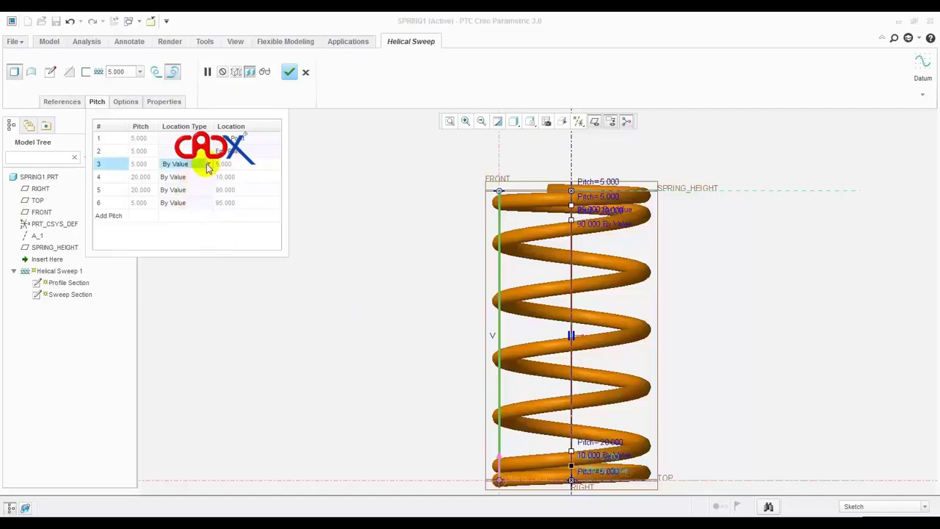
click(208, 164)
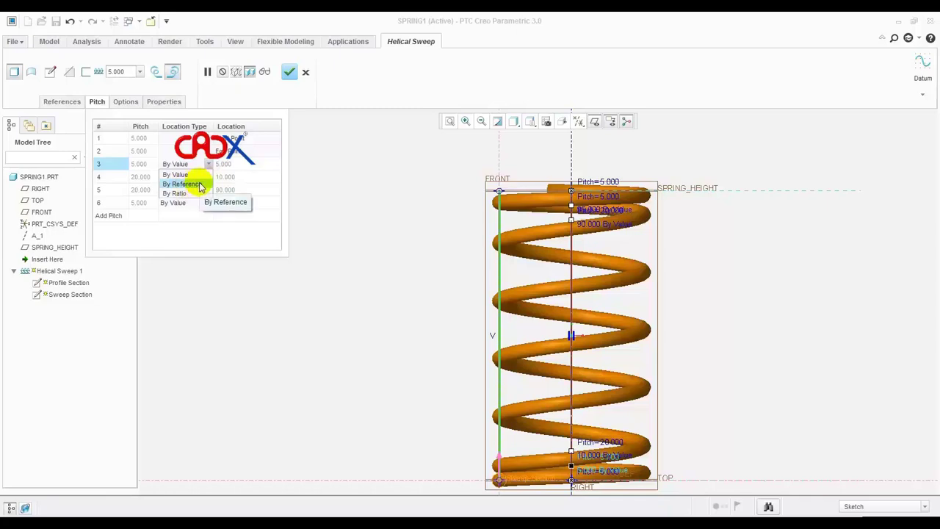
click(200, 184)
middle_click(300, 263)
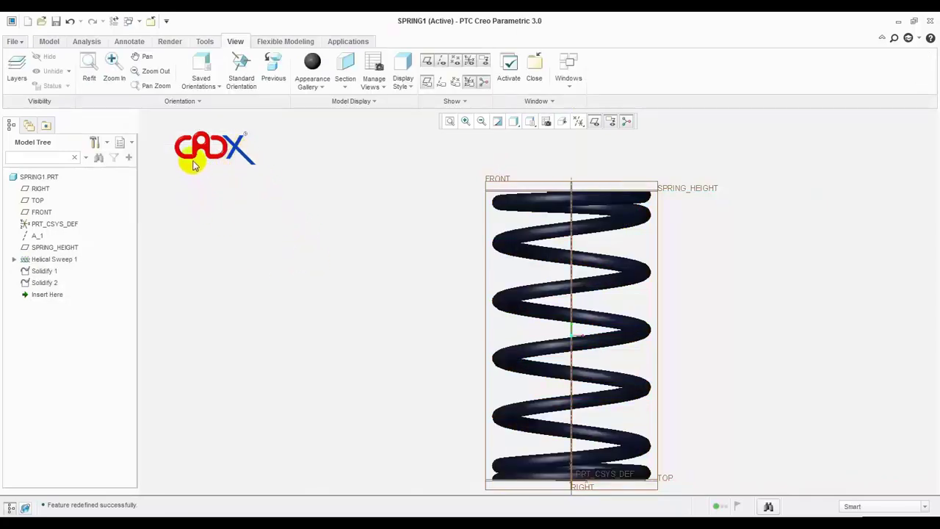
click(130, 20)
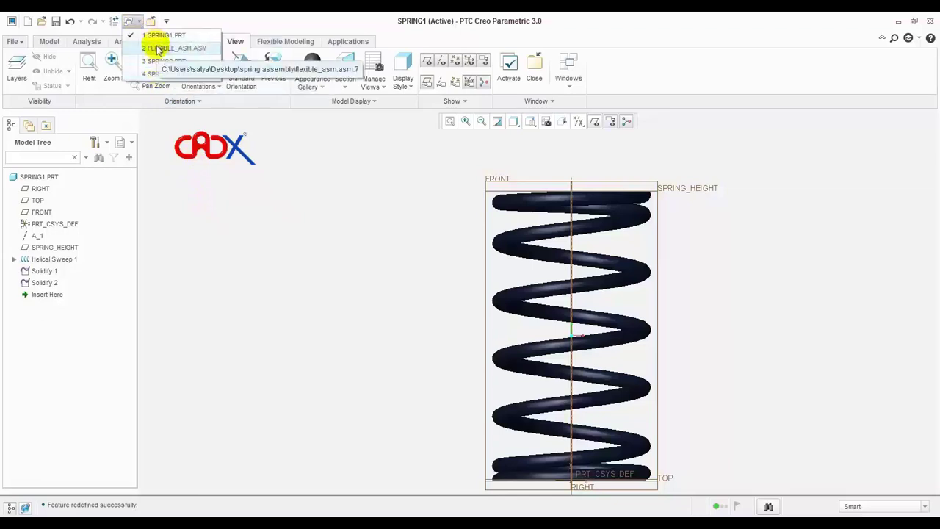
click(160, 74)
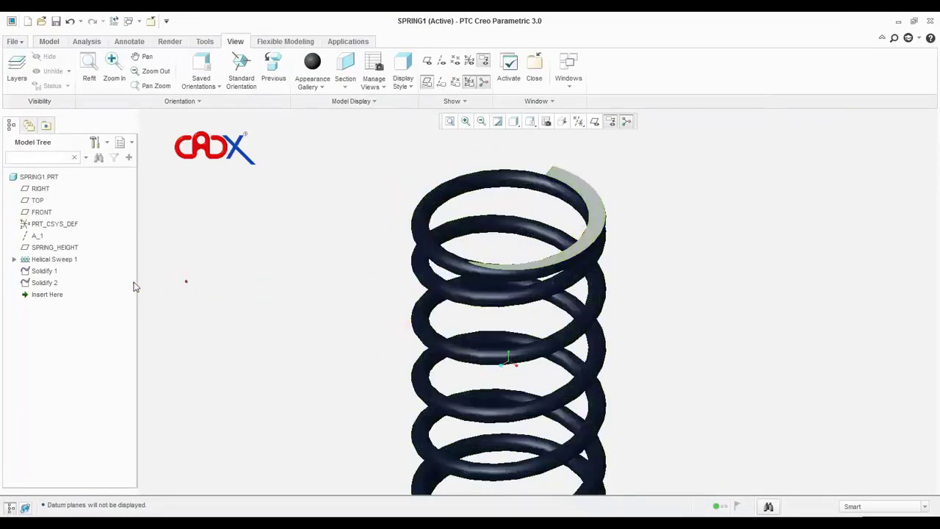
click(65, 248)
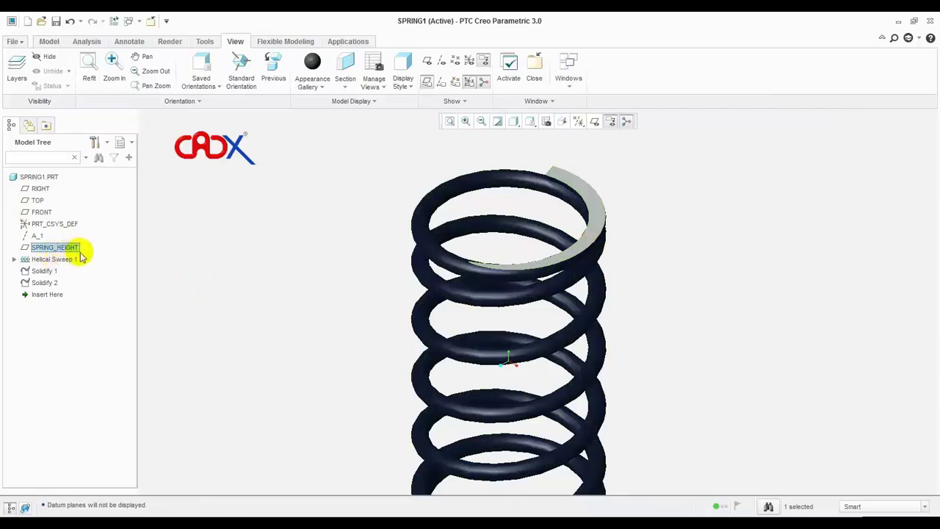
click(38, 200)
scroll(376, 250, down, 2)
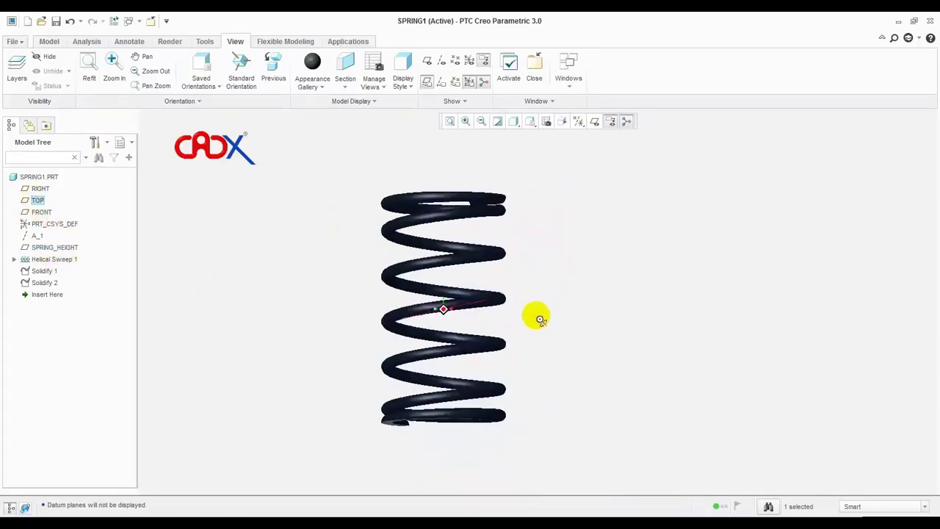
- Show Helical Sweep 1's dimensions, then reopen the sweep for definition editing
right_click(59, 261)
click(84, 282)
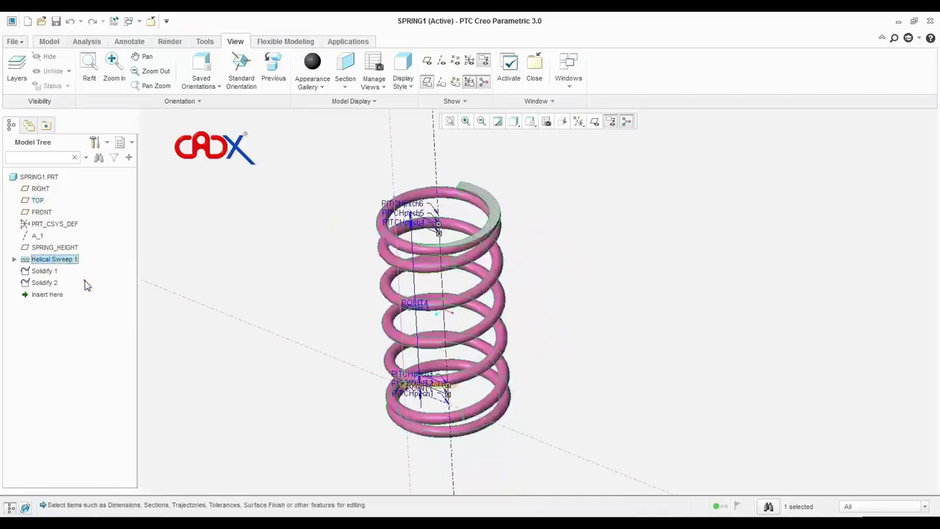
right_click(68, 263)
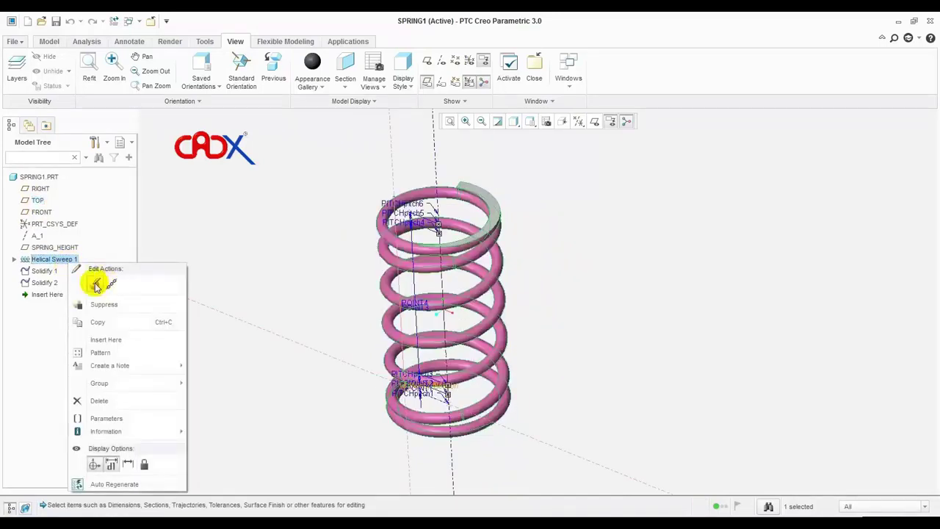
click(94, 283)
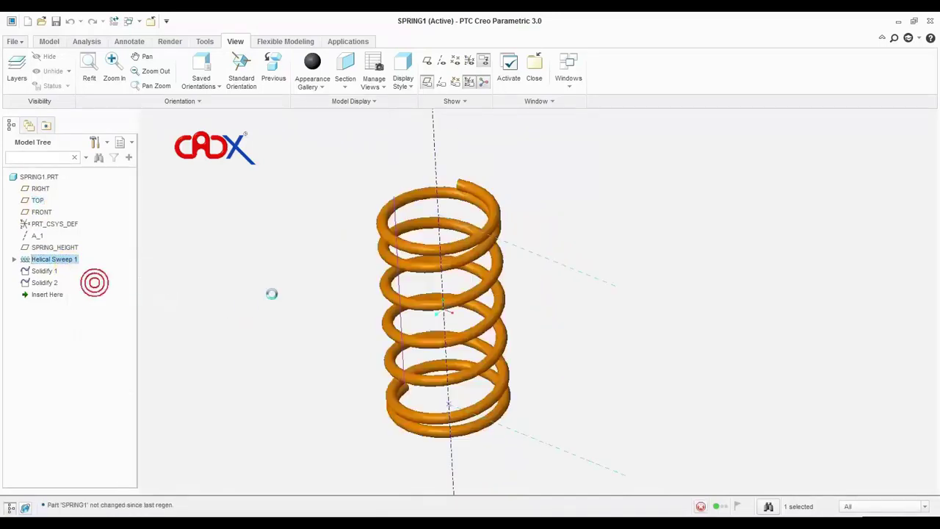
- Edit the internal sweep profile, accept it, complete the sweep and restore the standard 3D view
right_click(307, 278)
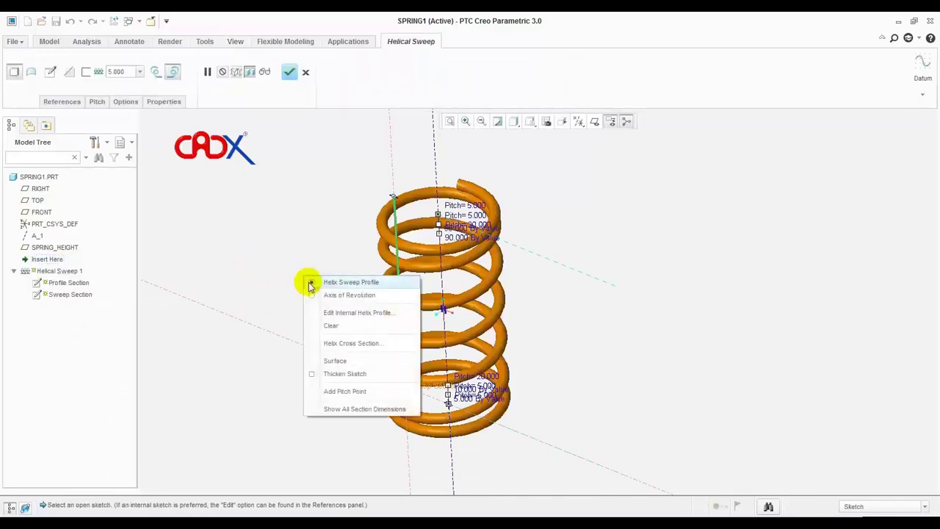
click(329, 313)
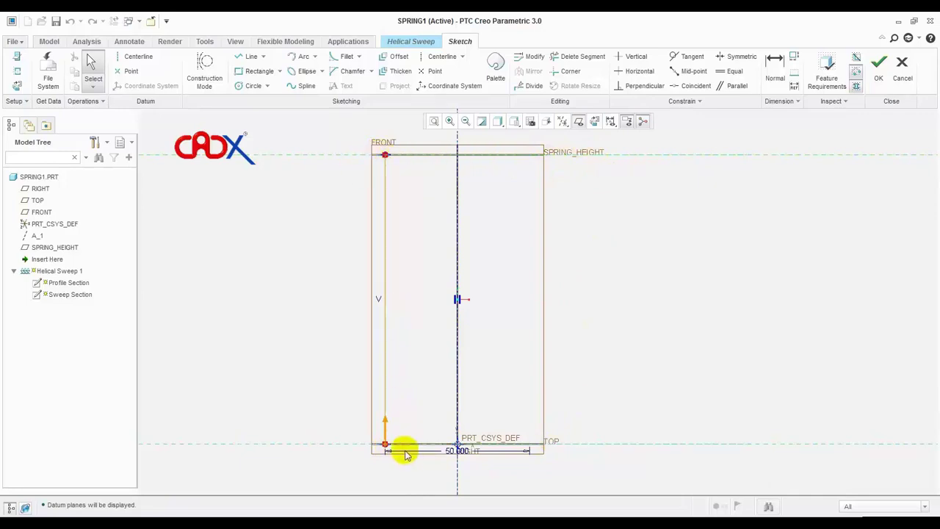
click(879, 70)
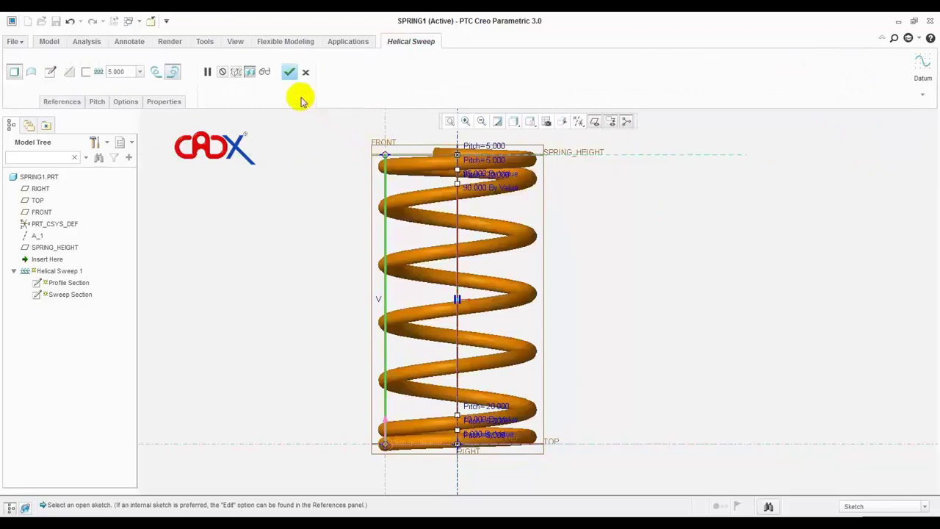
click(290, 72)
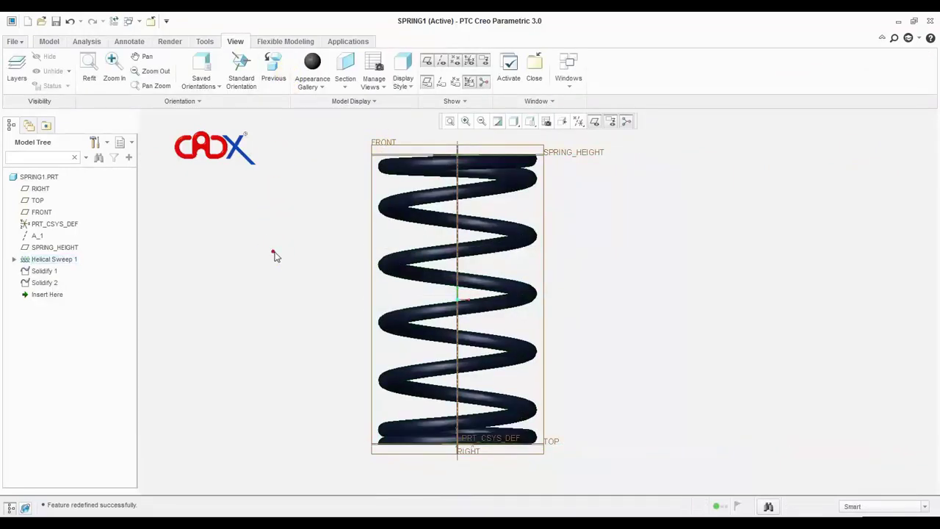
key(ctrl+d)
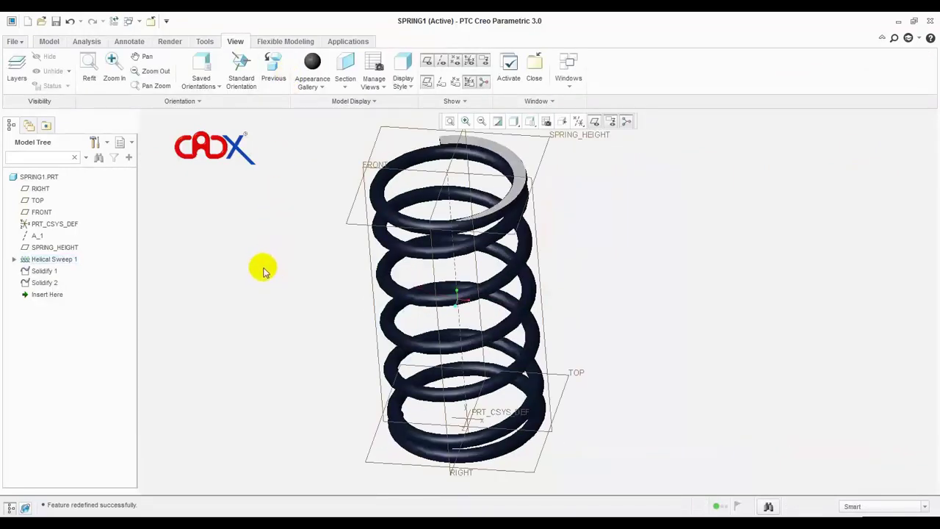
click(138, 22)
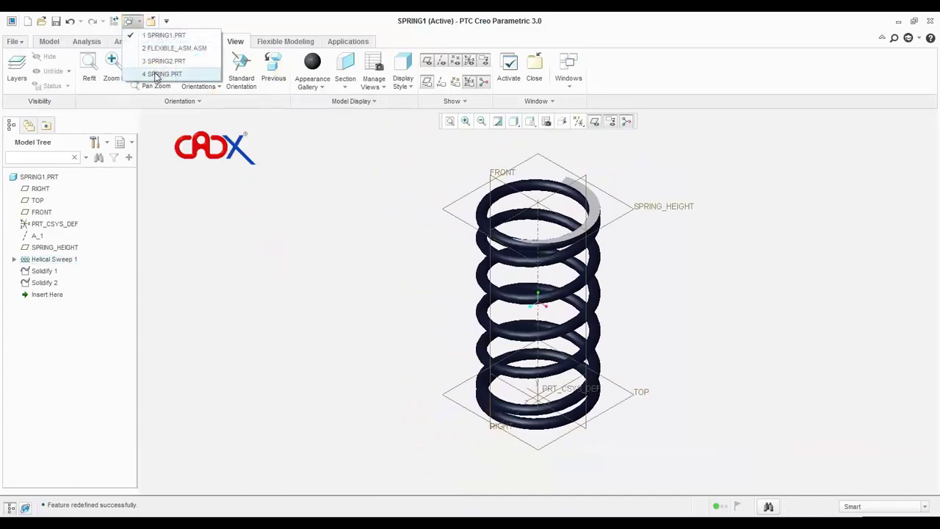
- Switch to the SPRING part window and open Helical Sweep 1's profile sketch for editing
click(164, 75)
right_click(64, 249)
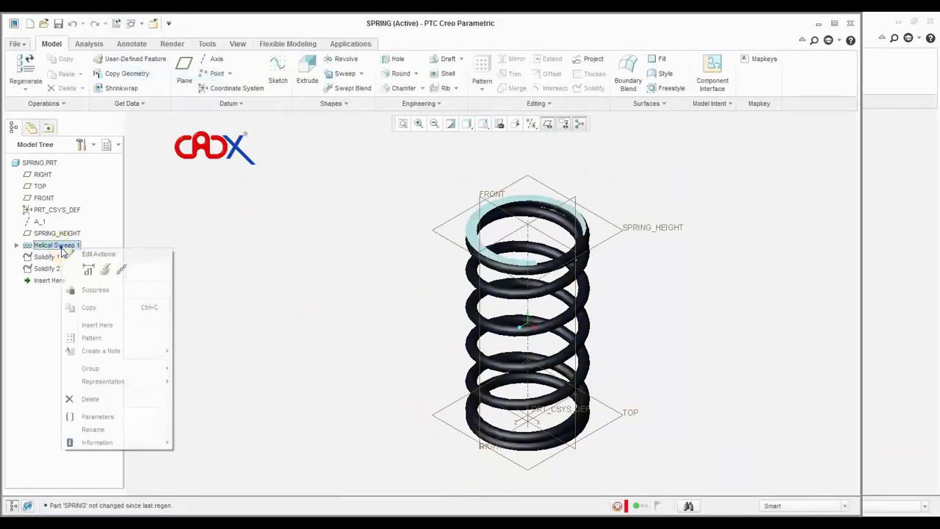
click(88, 269)
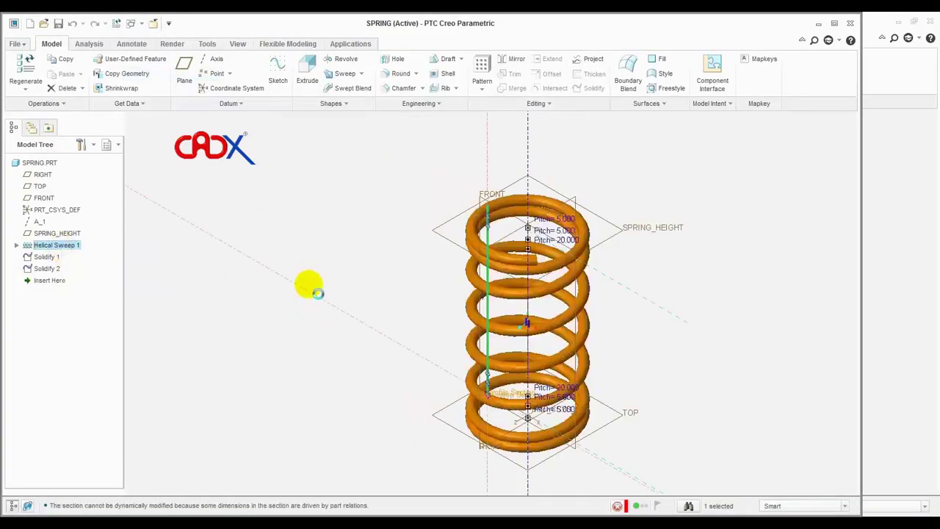
right_click(365, 283)
click(410, 330)
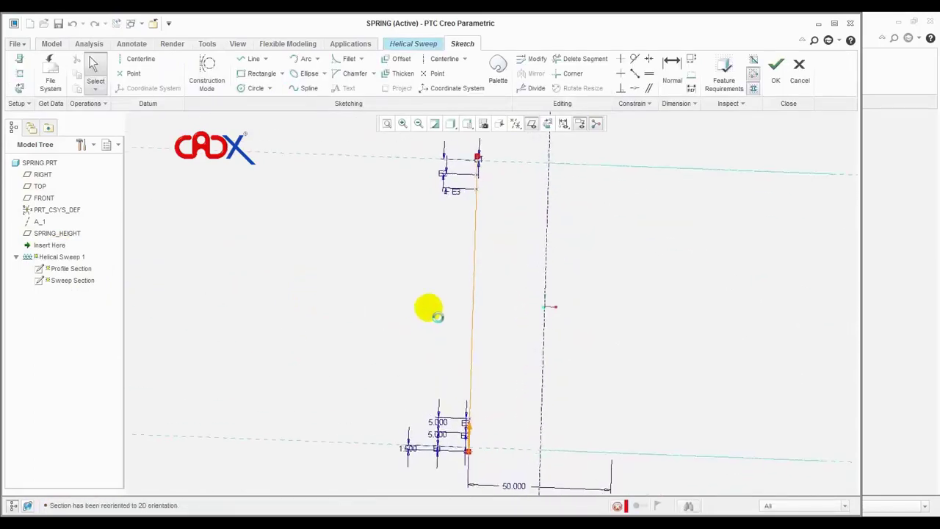
- Zoom in and out to check the profile ends, then accept the sketch
scroll(478, 447, down, 2)
scroll(478, 456, down, 2)
scroll(463, 433, down, 2)
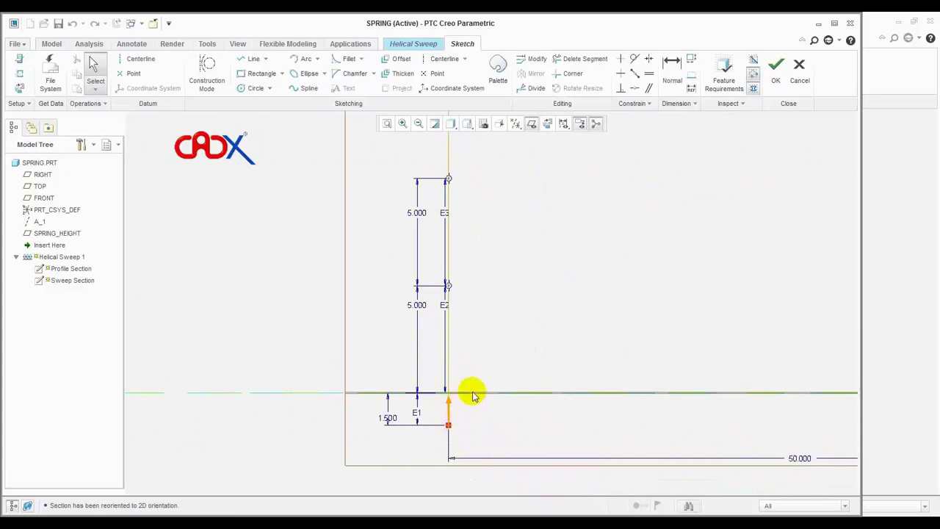
scroll(454, 445, up, 5)
scroll(459, 439, up, 2)
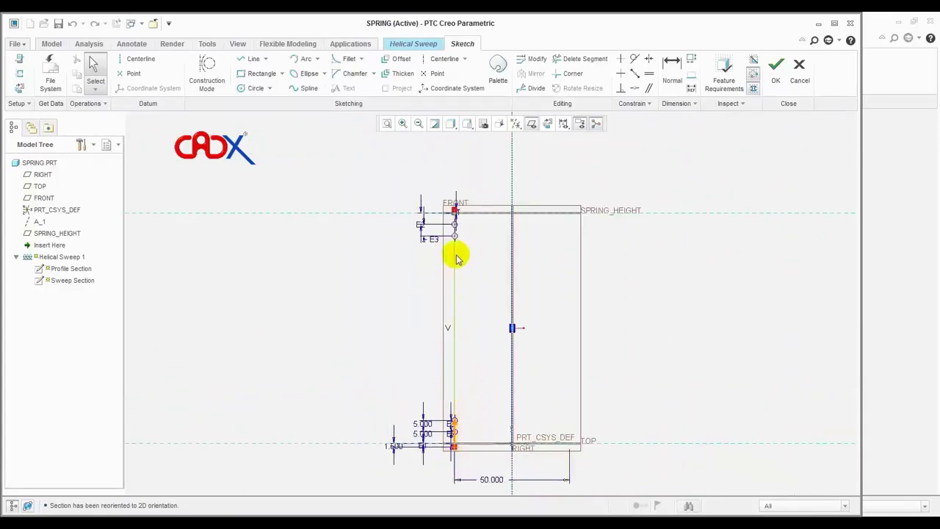
scroll(456, 212, down, 1)
scroll(456, 193, down, 1)
scroll(452, 198, down, 1)
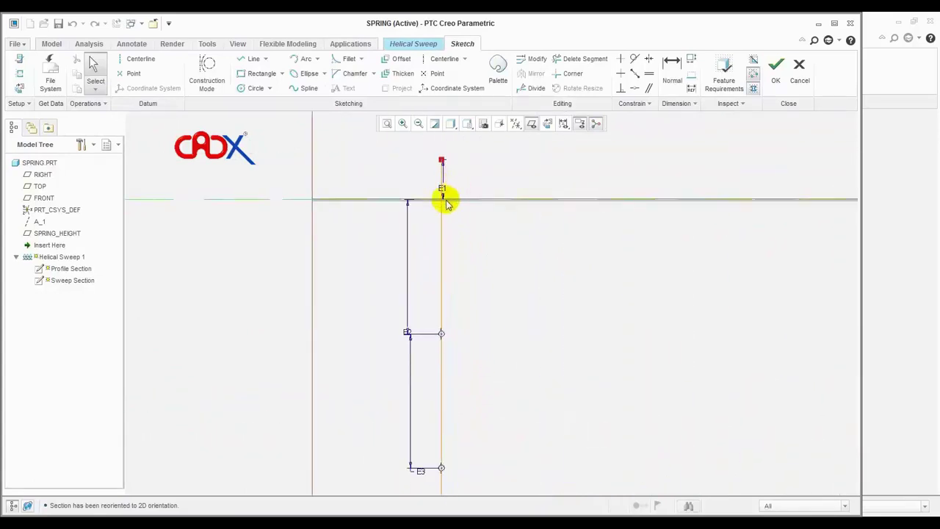
scroll(445, 213, up, 2)
scroll(477, 243, up, 2)
scroll(529, 254, up, 2)
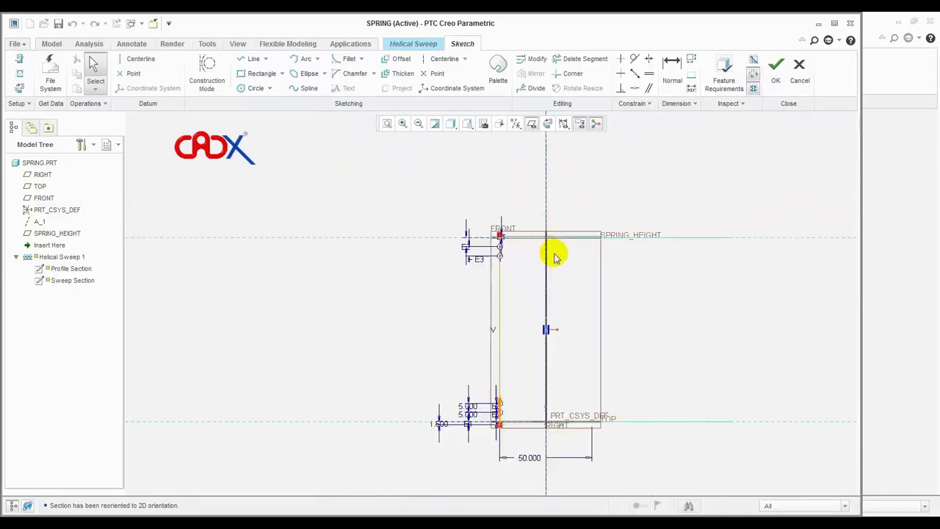
scroll(580, 360, down, 1)
scroll(558, 368, down, 1)
scroll(548, 382, down, 2)
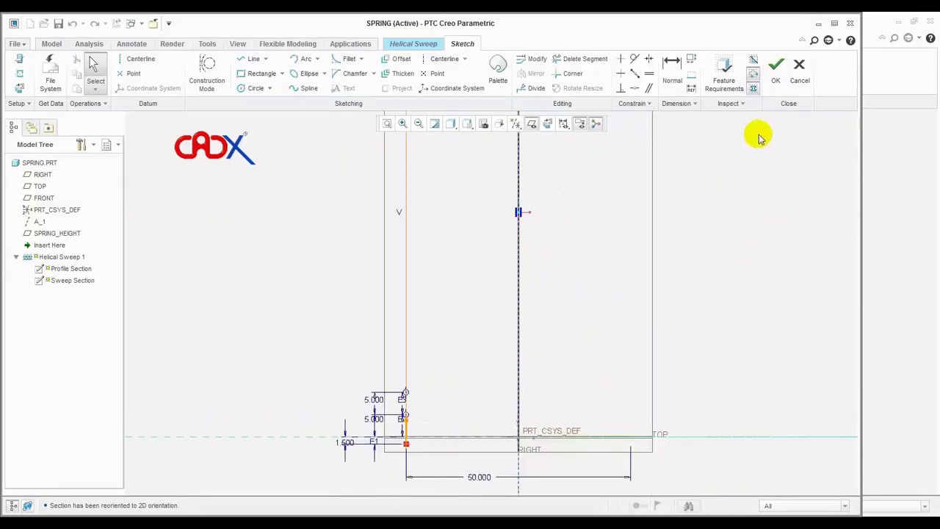
click(776, 73)
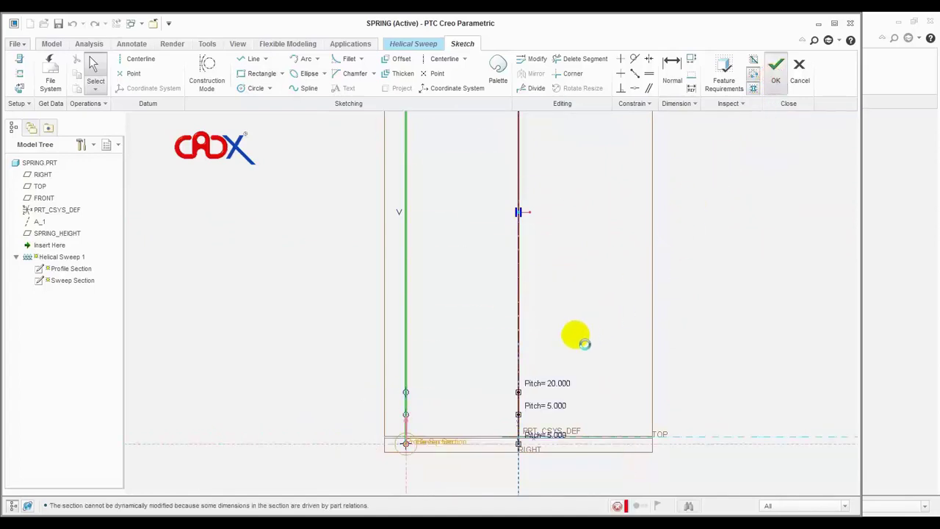
- Apply the Helical Sweep 1 changes so the SPRING coil regenerates, then deselect it
scroll(656, 435, up, 2)
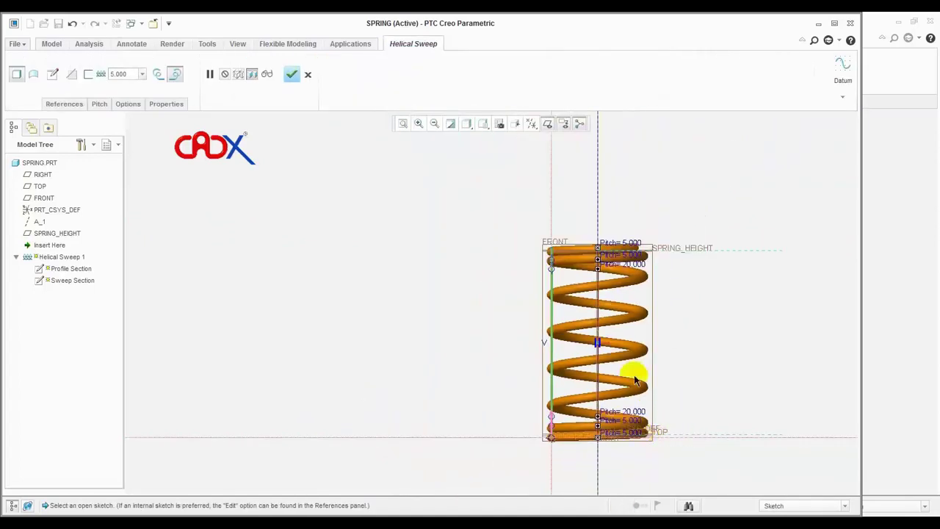
scroll(639, 379, down, 2)
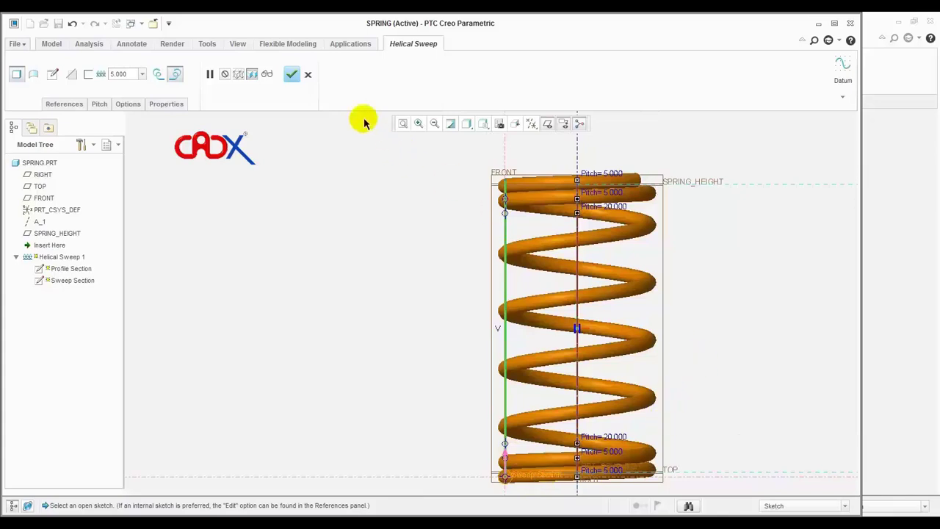
click(292, 74)
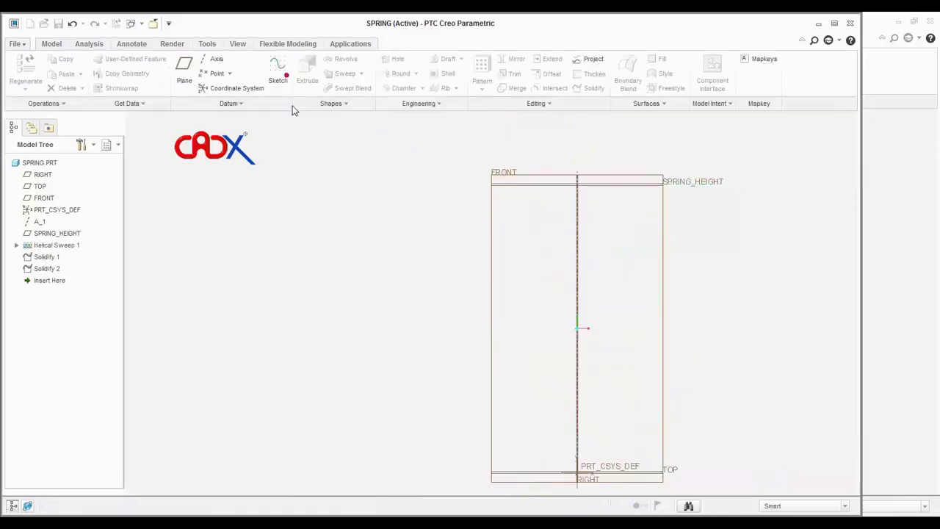
click(338, 280)
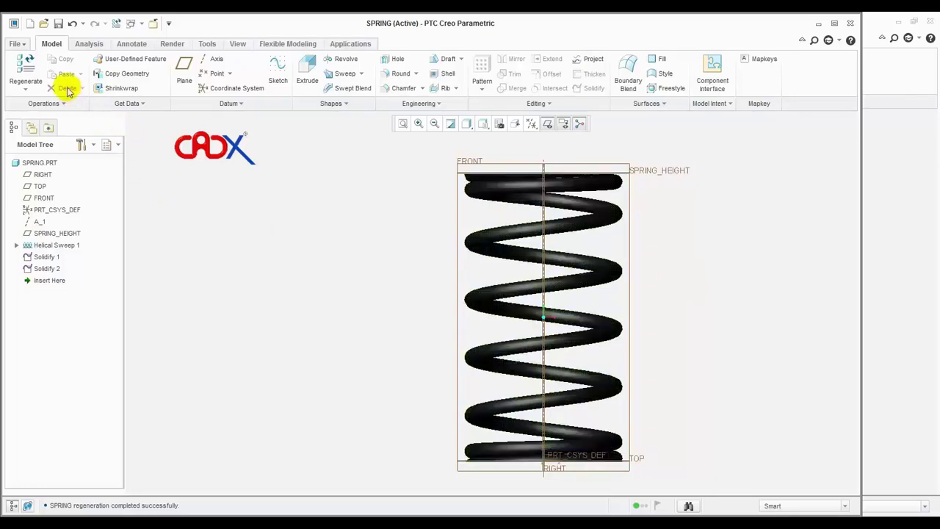
- Create a new solid part named spring3 with the default template
click(31, 24)
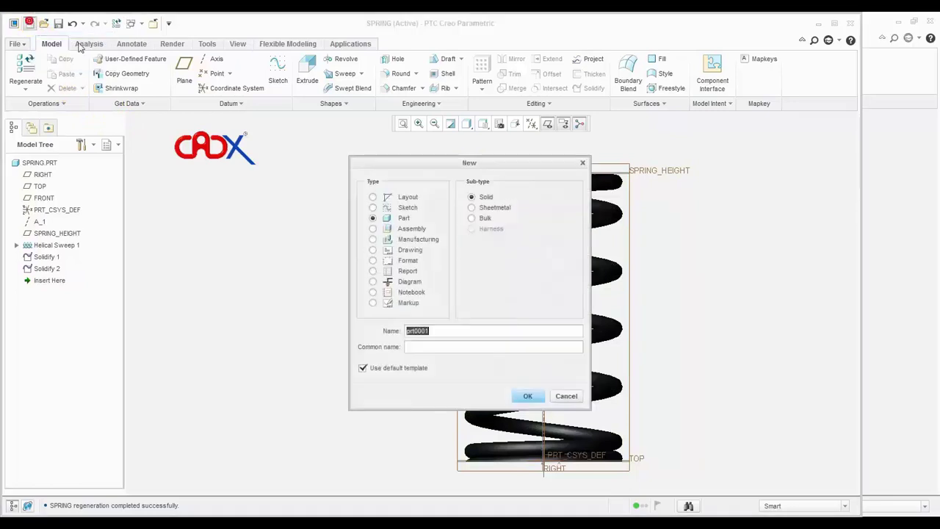
text(spring3)
click(527, 396)
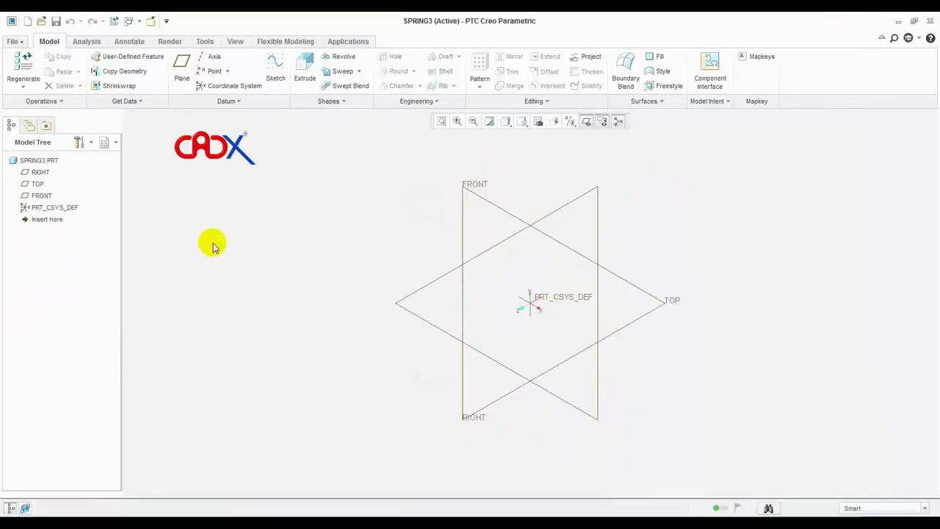
- Create datum axis A_1 through the RIGHT and FRONT planes
click(214, 57)
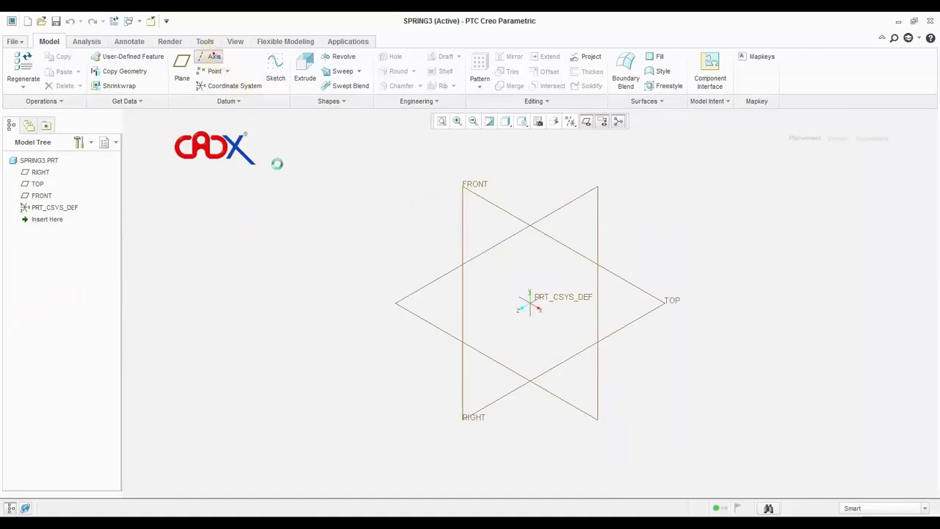
click(41, 173)
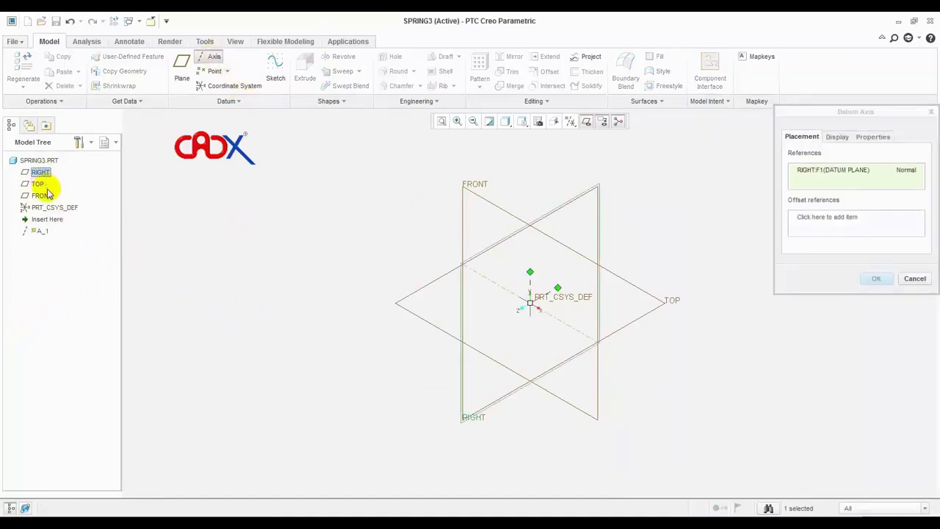
ctrl+click(44, 196)
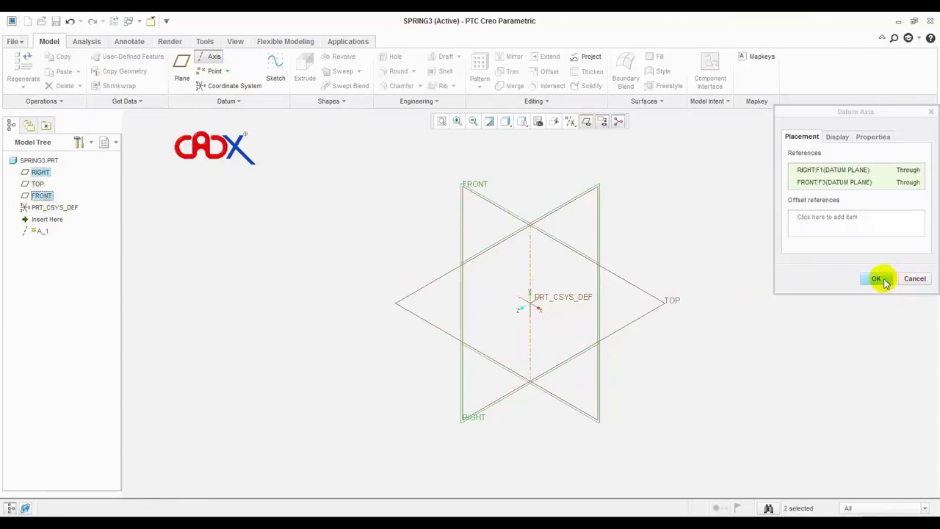
click(878, 279)
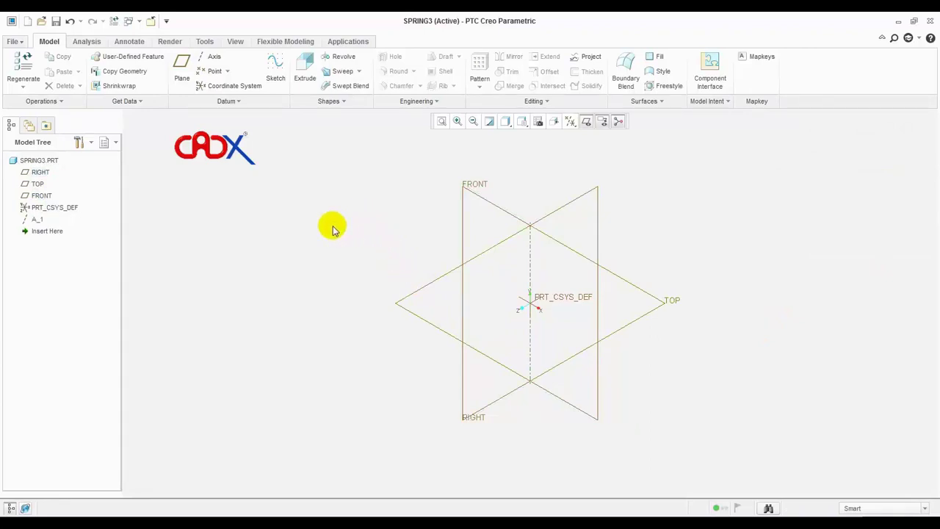
- Create datum plane DTM1 offset 100 from the TOP plane
click(182, 65)
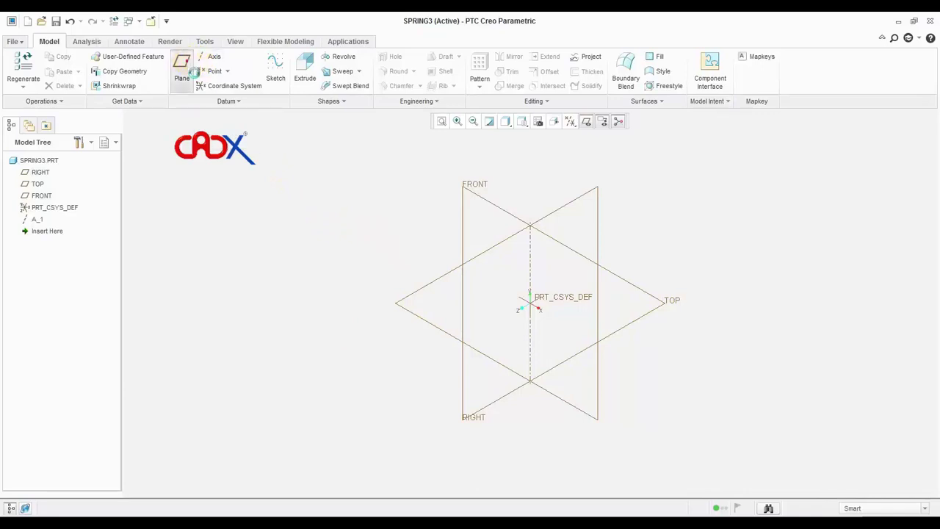
click(38, 184)
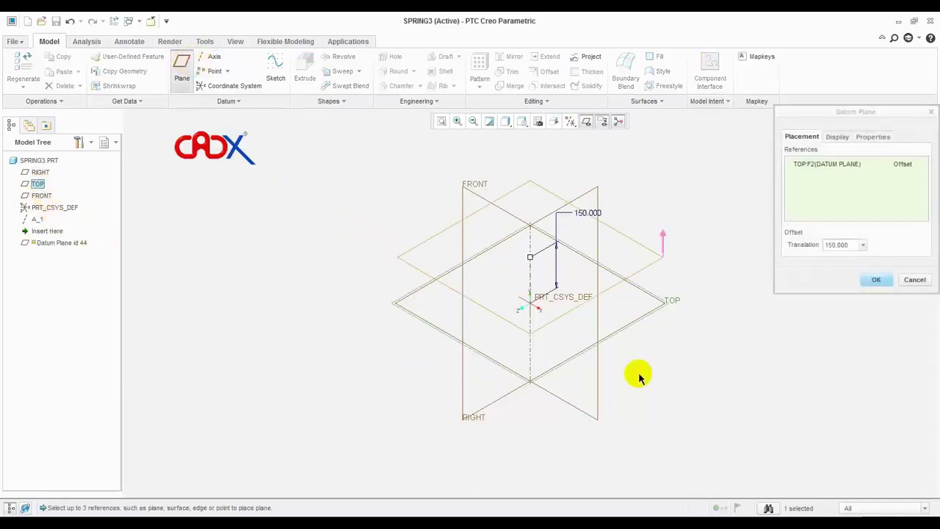
click(841, 247)
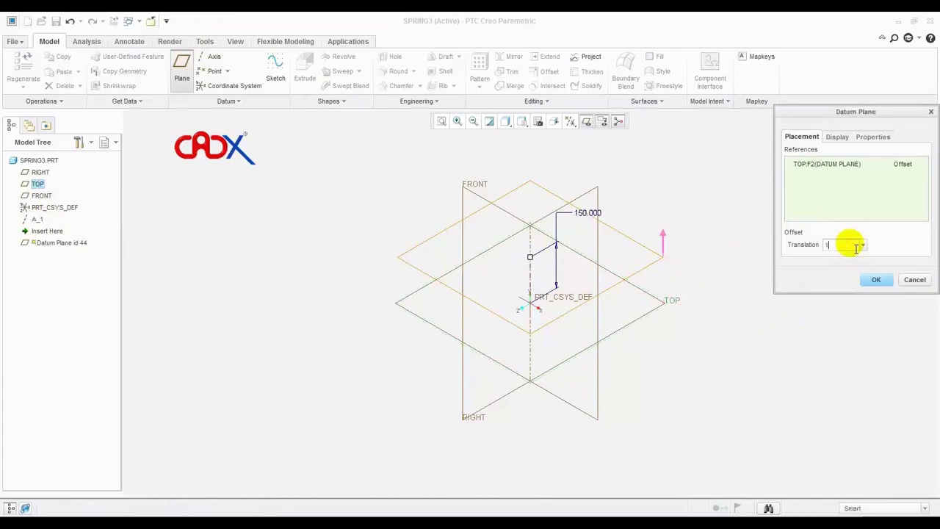
text(100)
key(Return)
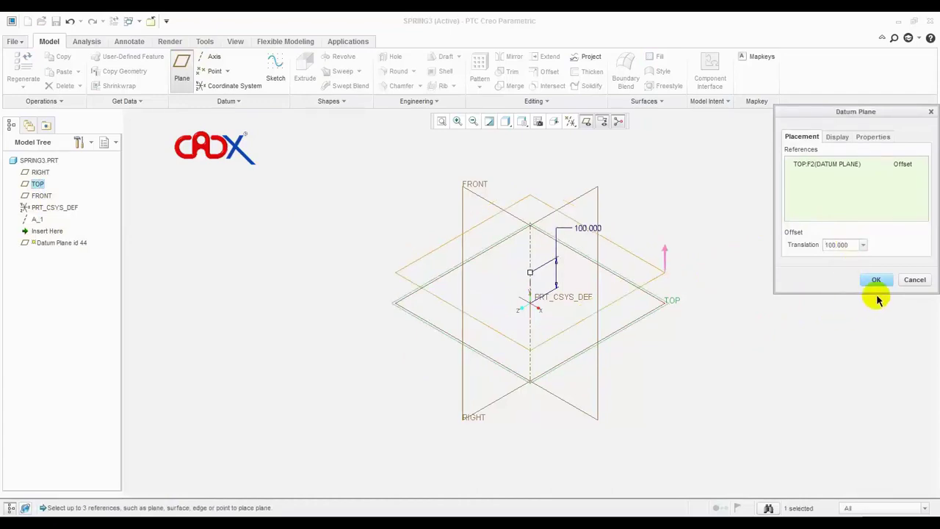
click(879, 281)
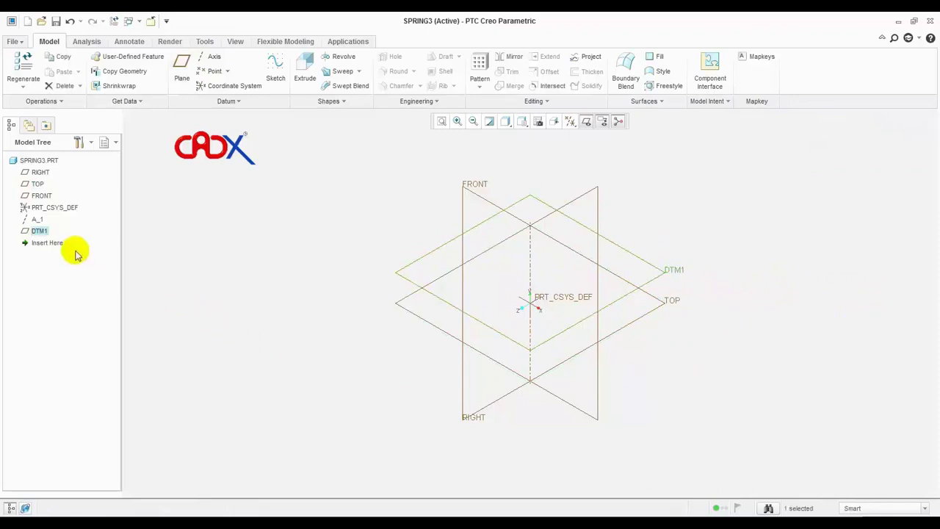
- Rename DTM1 to SPRING_HEIGHT and switch over to the Word notes
right_click(31, 232)
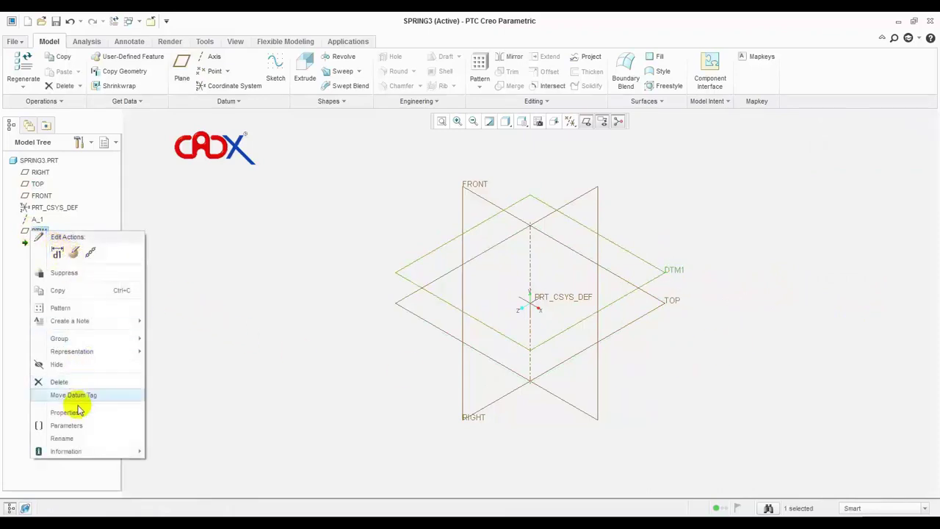
click(62, 439)
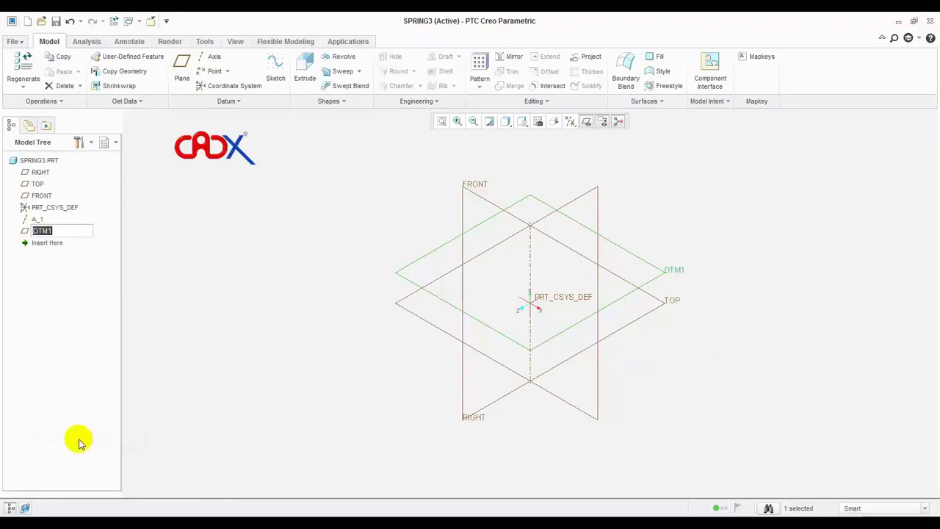
text(SPRING_HEIGHT)
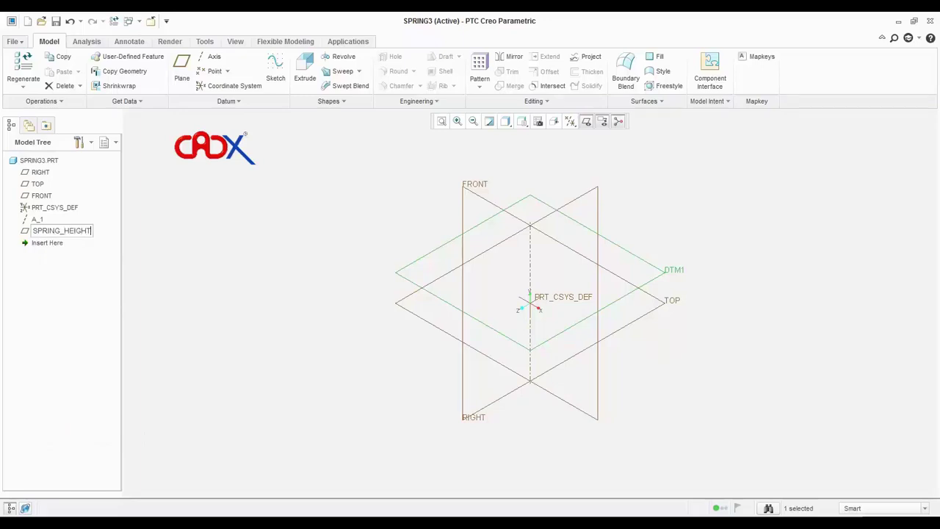
click(216, 414)
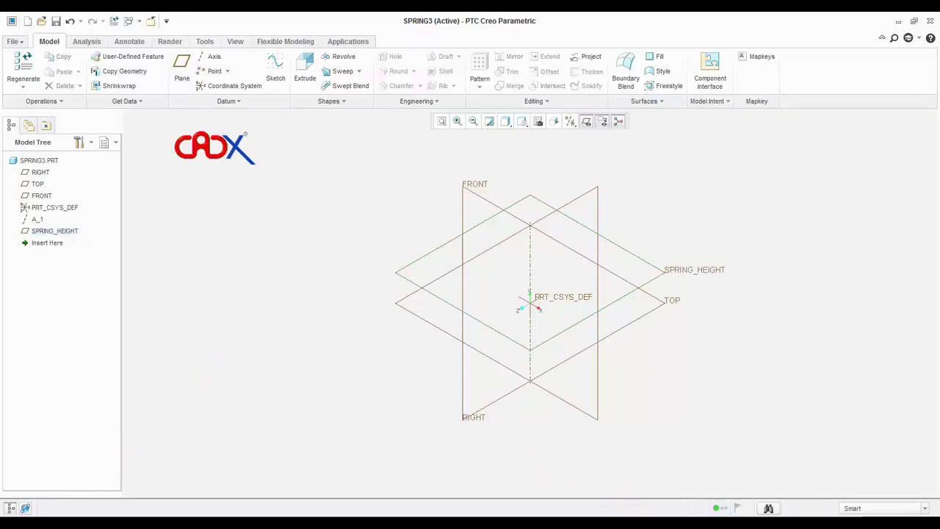
key(alt+Tab)
- Highlight the SPRING_LENGTH = 100, WIRE_DIA = 5 and PITCH = 25 notes in Word, then minimize Word
click(330, 370)
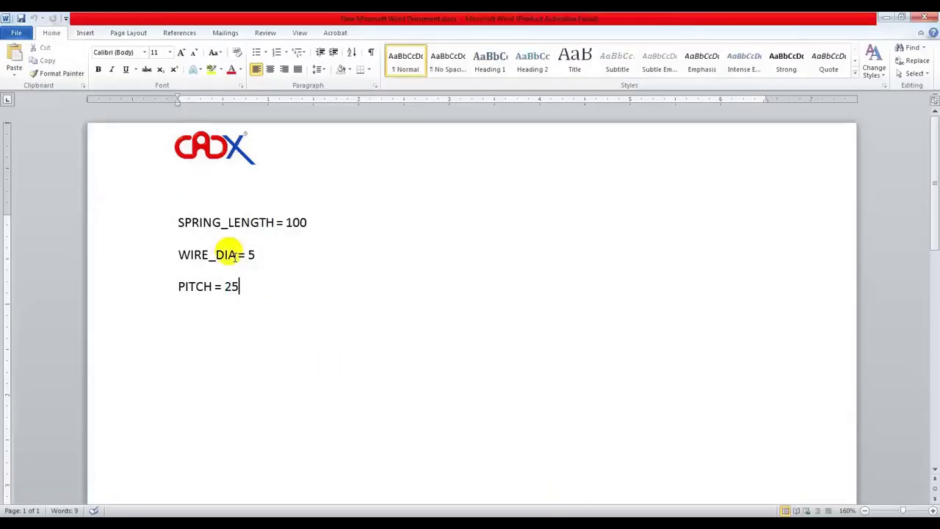
drag(178, 222, 315, 225)
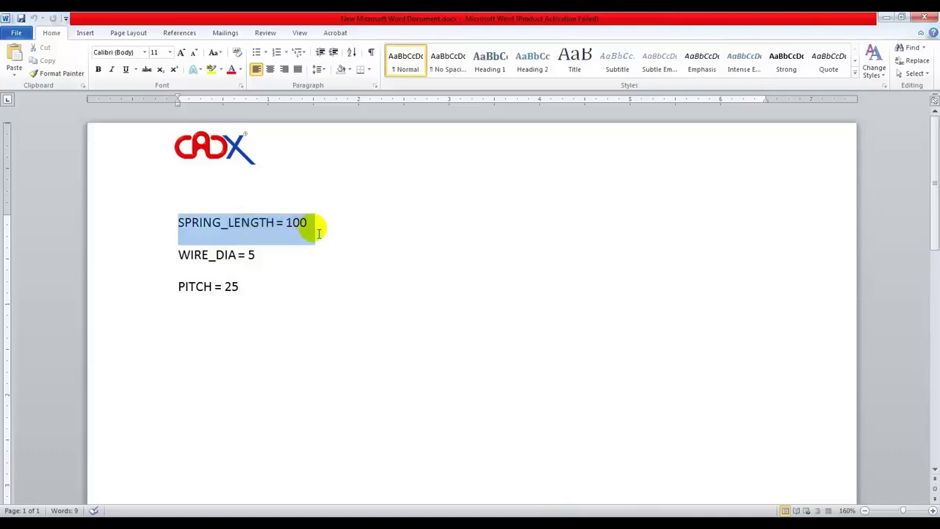
click(391, 301)
drag(237, 255, 263, 259)
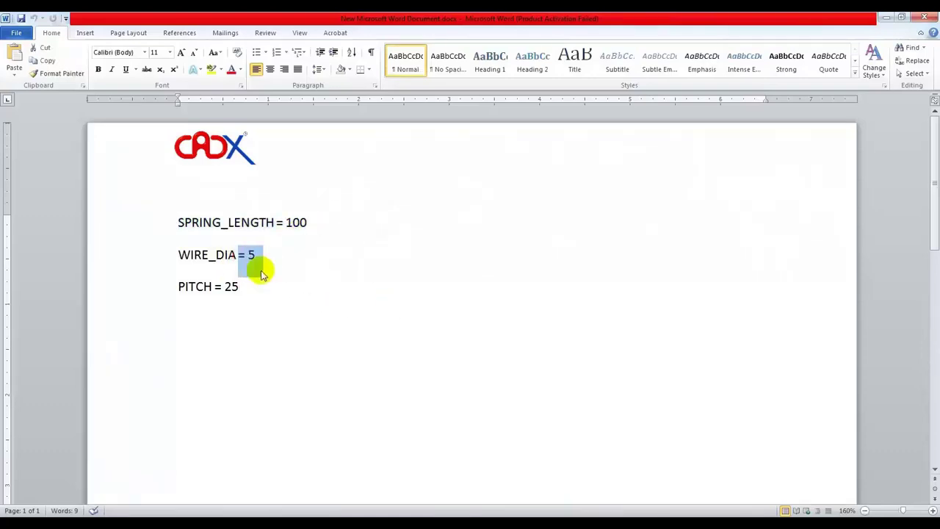
drag(175, 286, 264, 305)
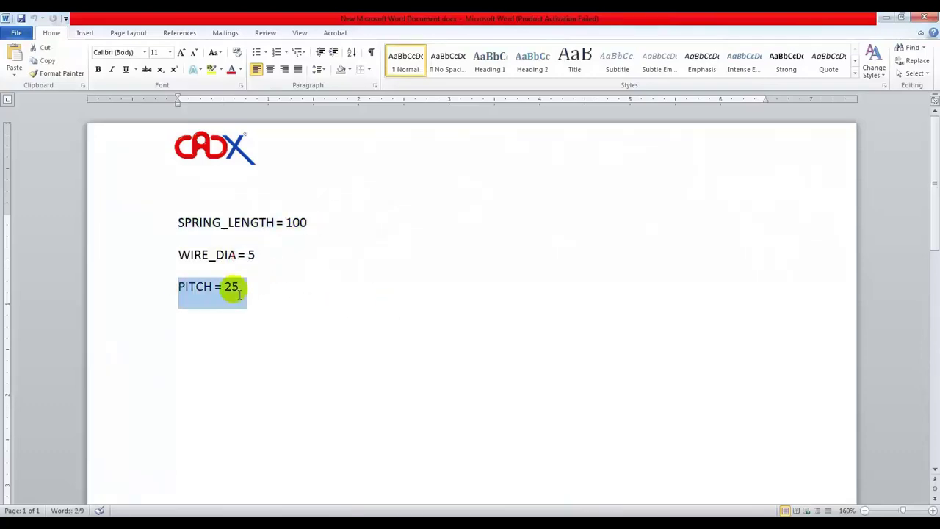
click(886, 17)
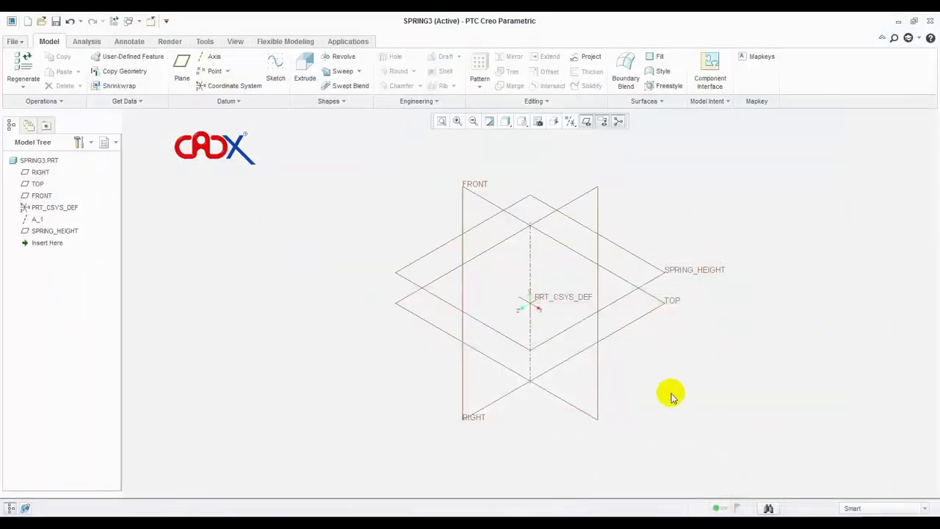
- Show the SPRING_HEIGHT plane's offset dimension and regenerate the part
click(659, 278)
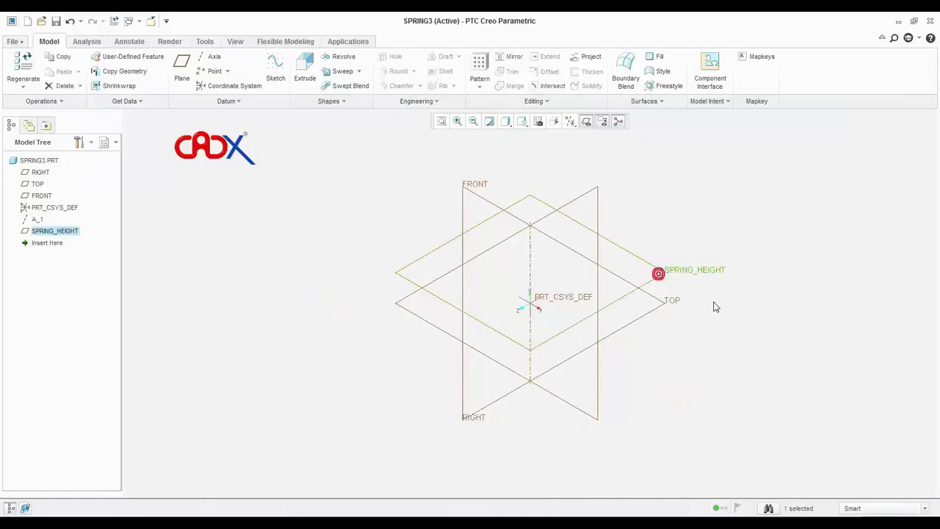
right_click(713, 274)
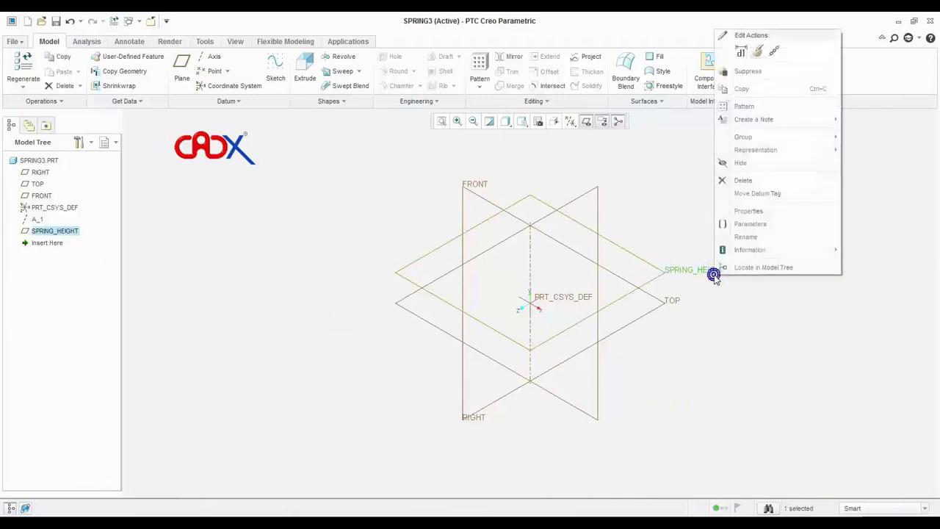
click(741, 51)
click(739, 386)
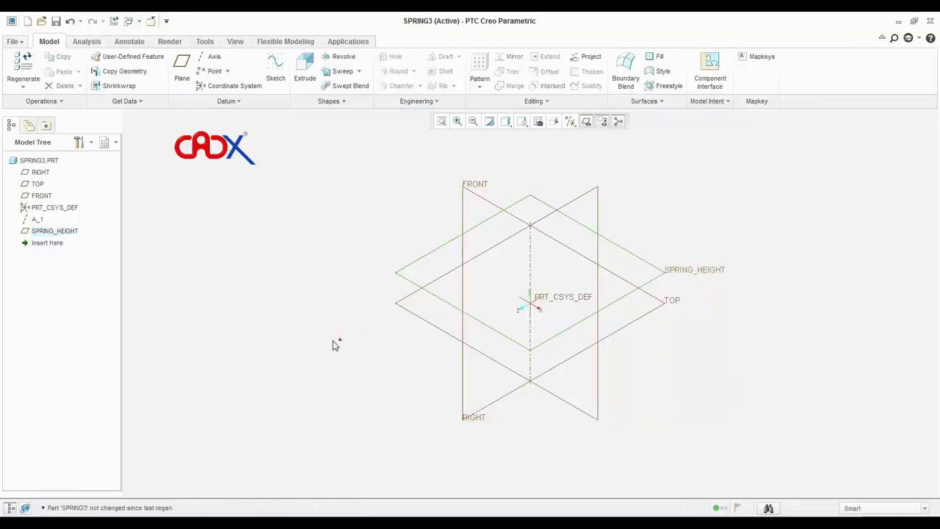
- Begin a Helical Sweep and define its internal profile sketch on the FRONT plane
click(359, 71)
click(355, 98)
right_click(260, 191)
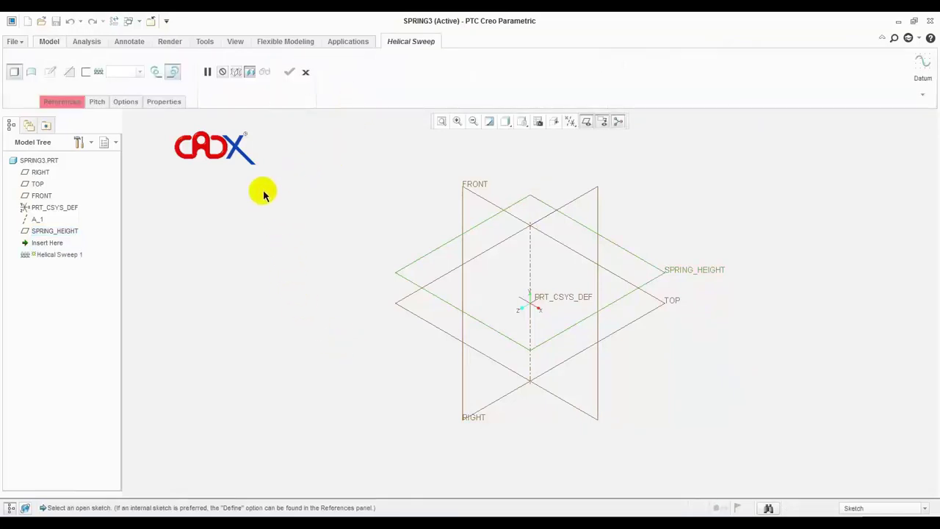
click(277, 199)
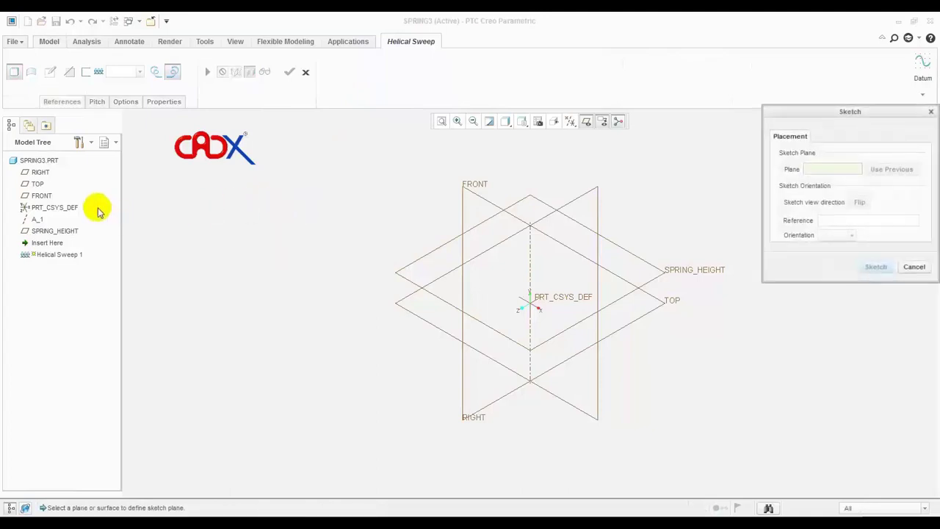
click(41, 196)
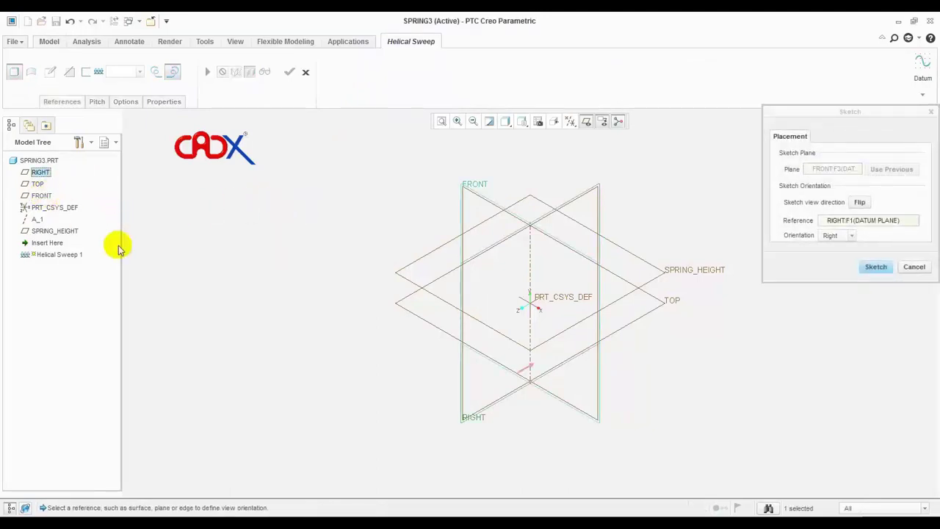
click(877, 267)
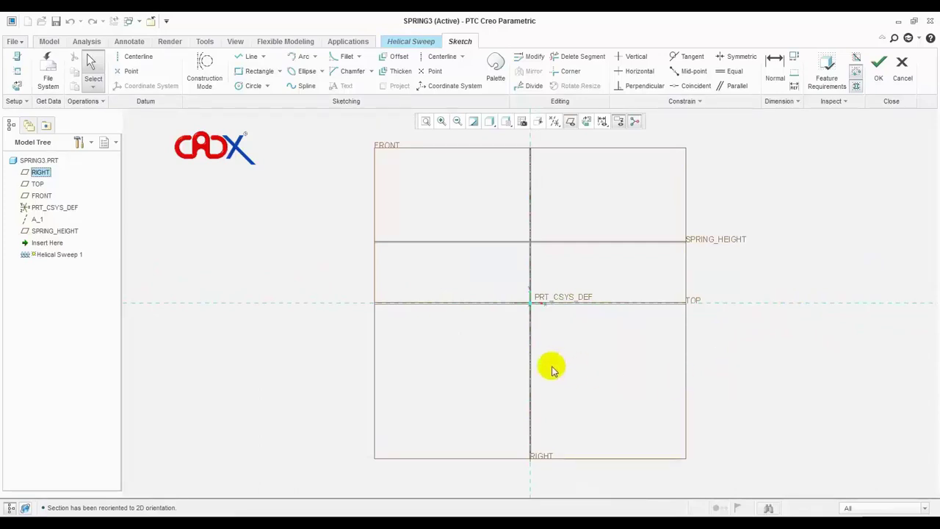
- Add the SPRING_HEIGHT plane as a sketch reference
click(15, 71)
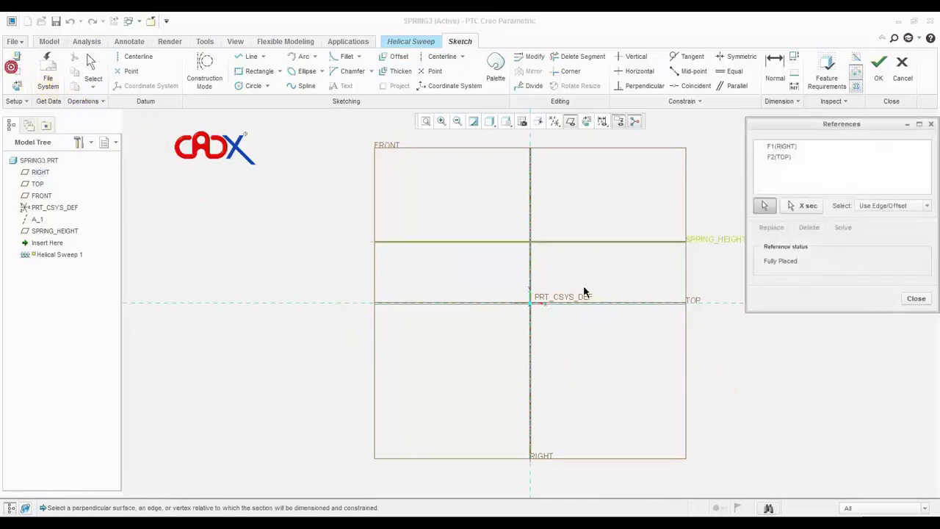
click(491, 243)
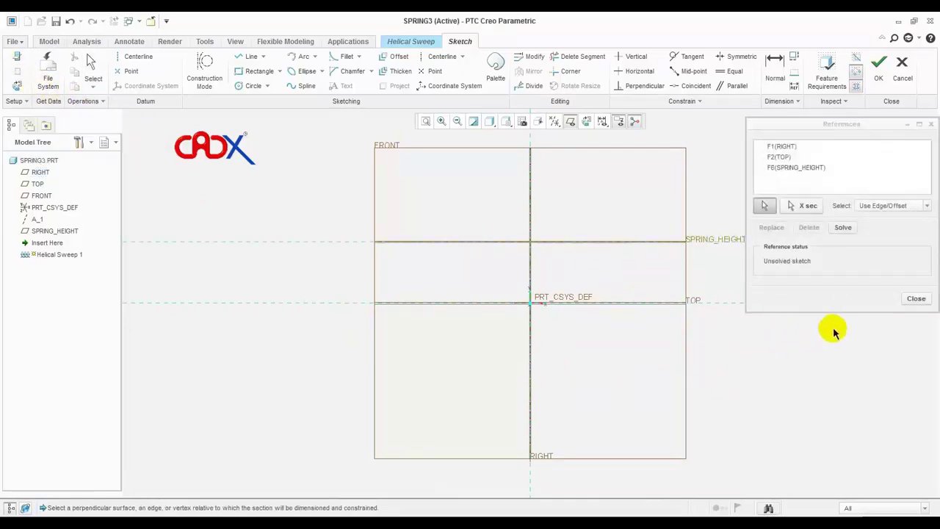
click(916, 298)
- Sketch a vertical centerline through the sketch origin
scroll(534, 266, up, 1)
scroll(535, 266, up, 1)
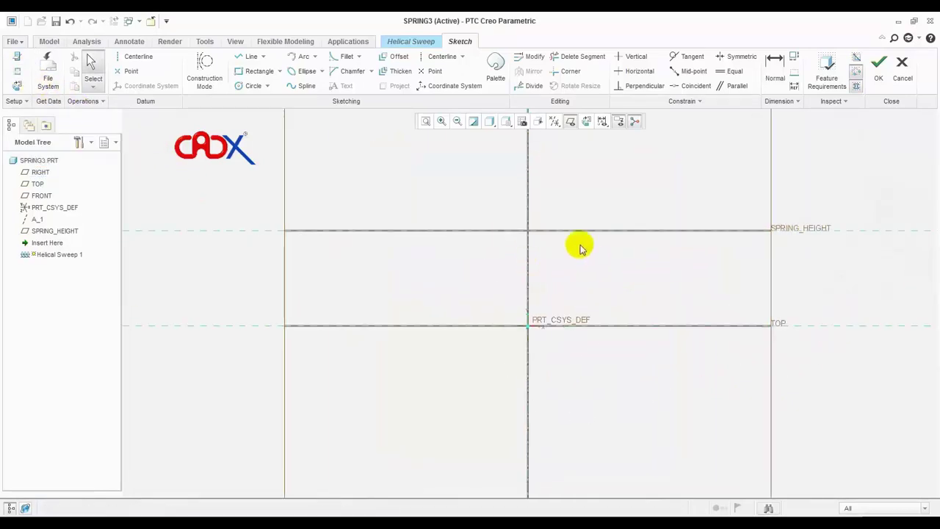
click(132, 56)
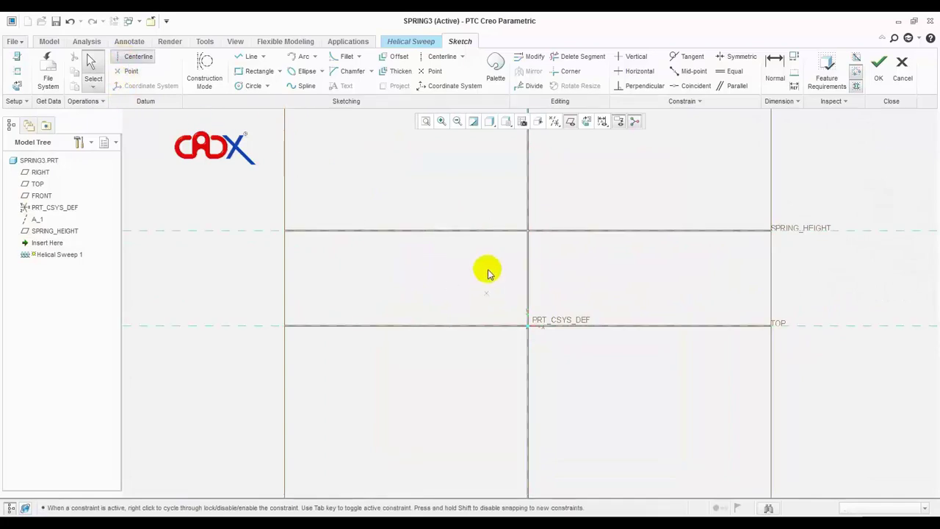
click(529, 252)
click(536, 371)
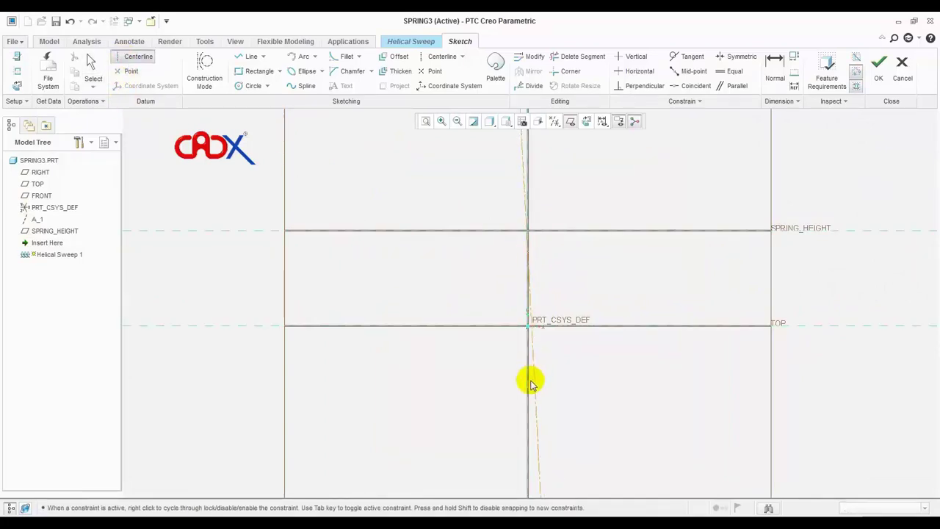
click(528, 381)
middle_click(573, 416)
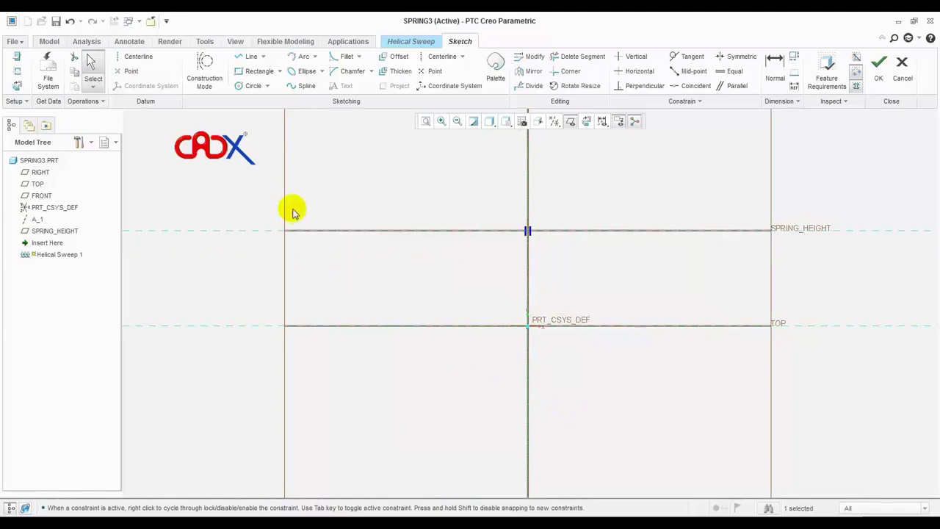
- Hide the datum planes and draw a vertical profile line beside the centerline
key(ctrl+d)
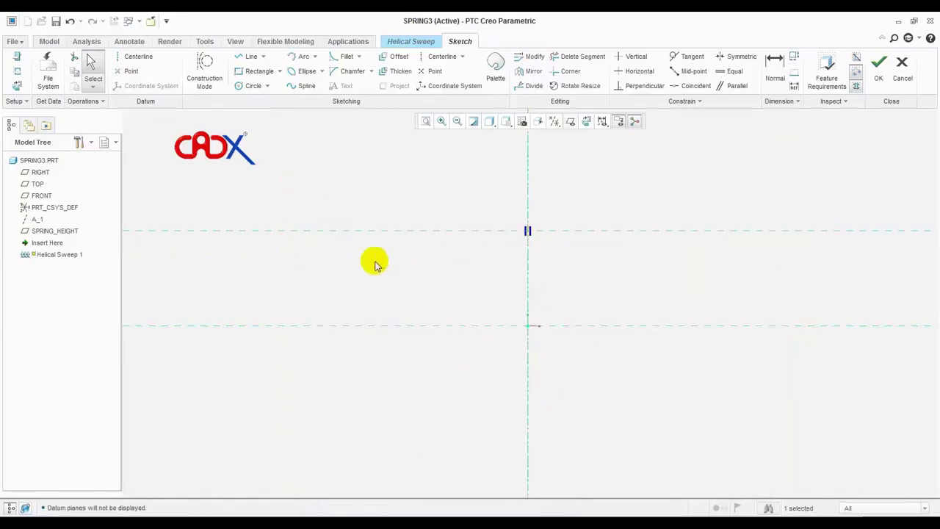
scroll(424, 367, down, 2)
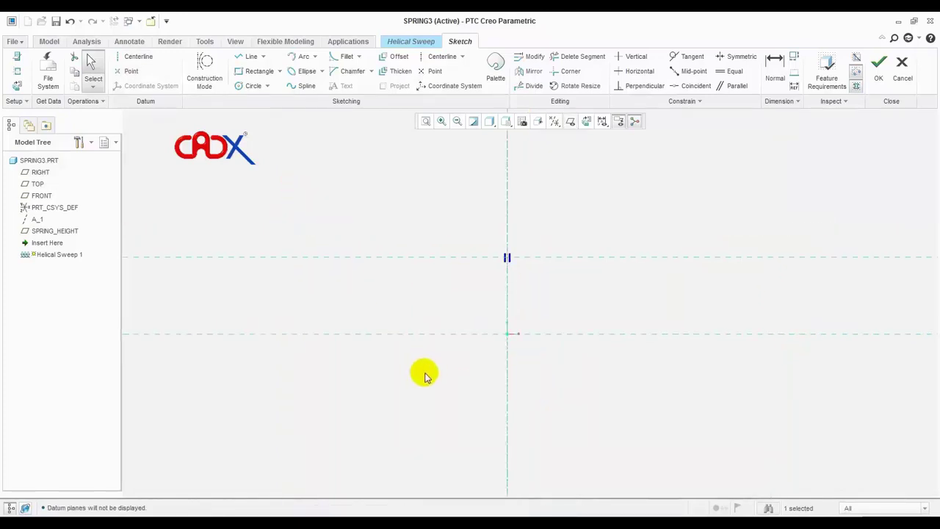
click(247, 57)
scroll(466, 360, down, 1)
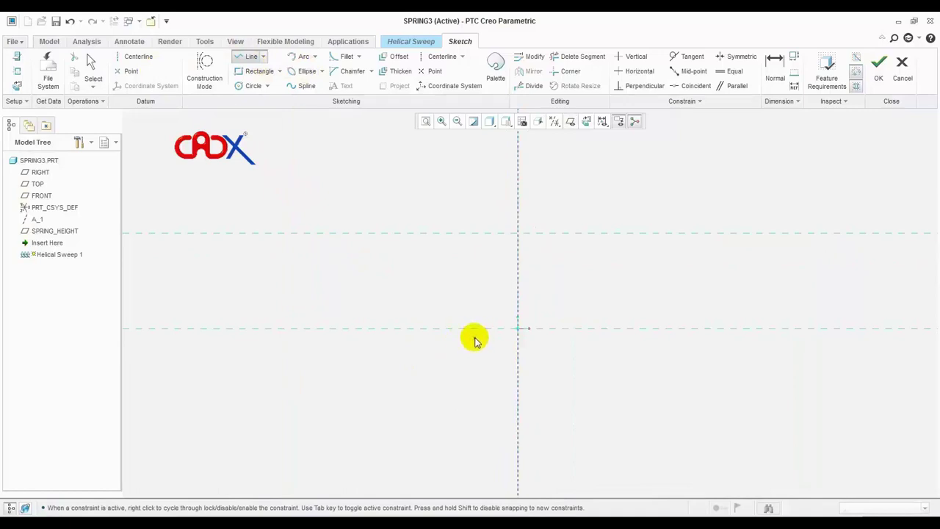
click(475, 338)
click(475, 219)
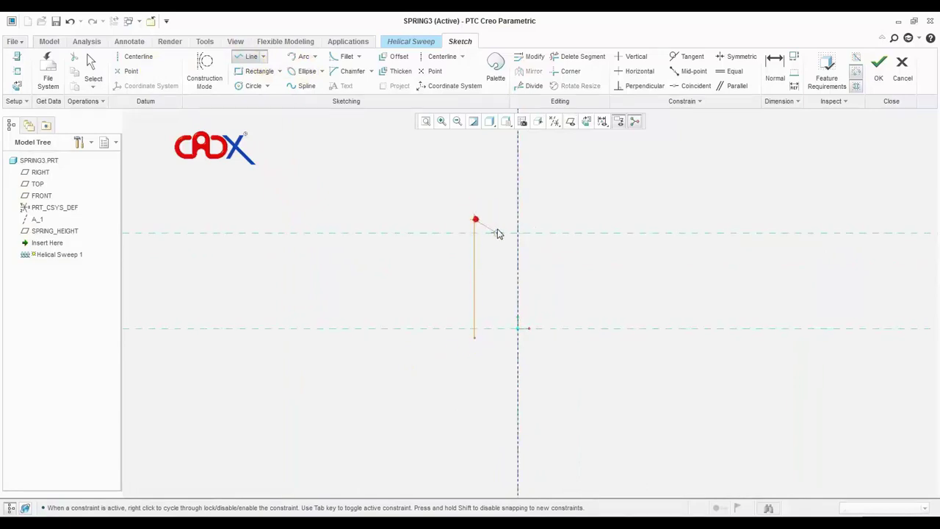
middle_click(497, 232)
- Set the line 50 from the centerline and move its 123.554 height dimension aside
scroll(497, 232, down, 2)
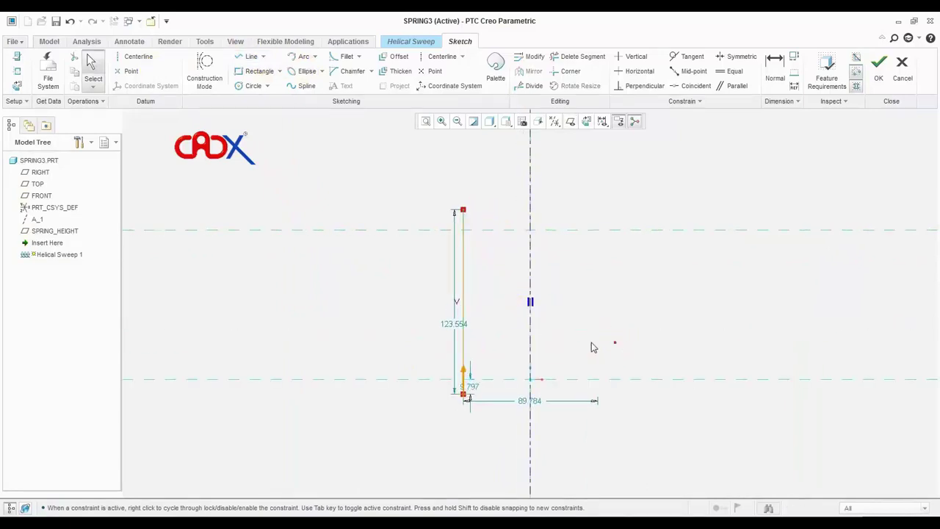
scroll(590, 348, down, 3)
scroll(540, 389, up, 2)
click(500, 431)
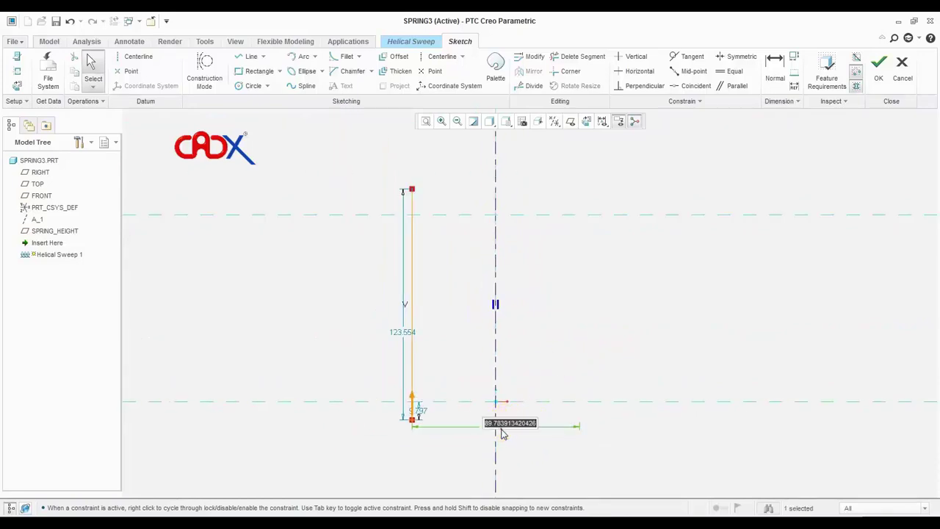
key(Return)
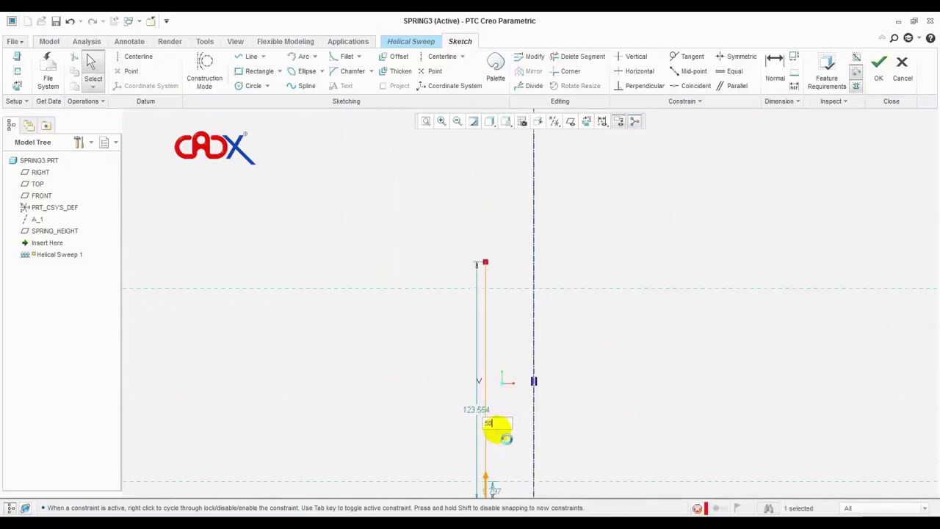
scroll(651, 361, down, 2)
scroll(561, 371, down, 1)
scroll(523, 389, up, 2)
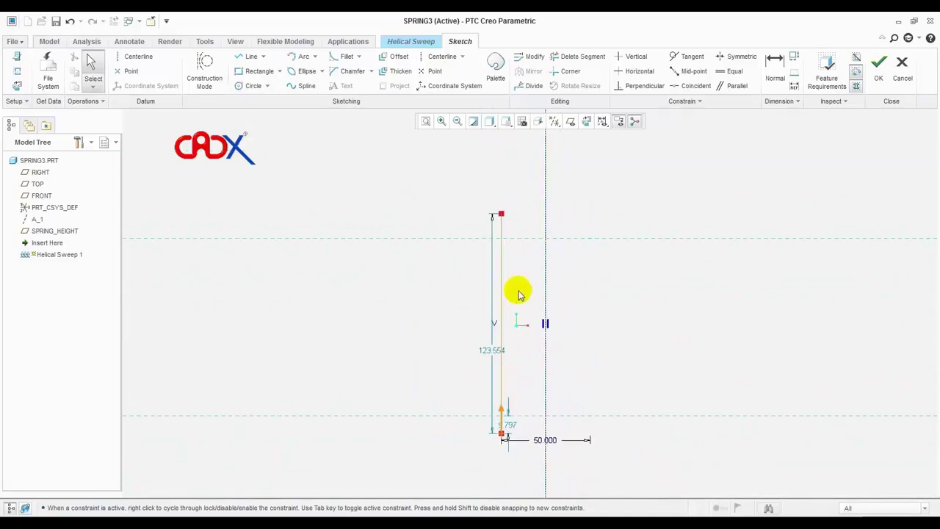
scroll(521, 330, down, 1)
drag(492, 360, 434, 356)
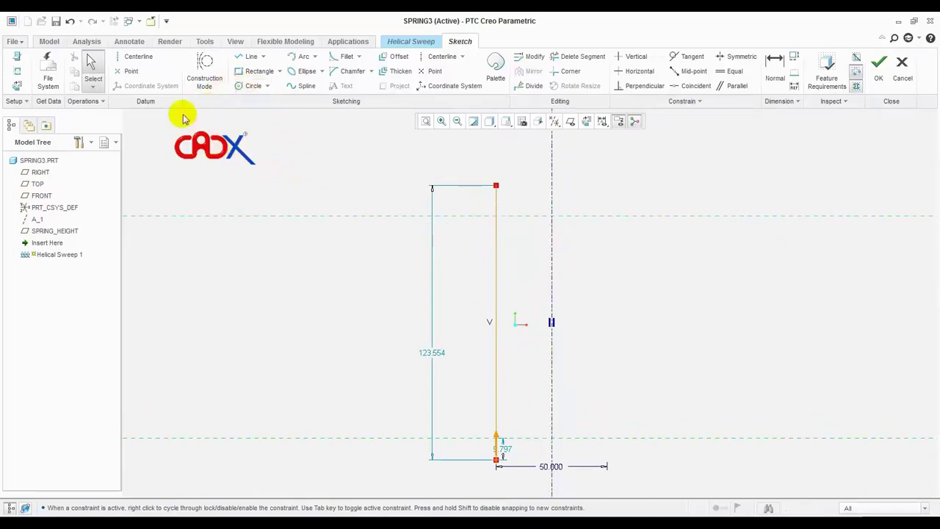
- Place points on the profile line so two sit near each of its ends
click(432, 71)
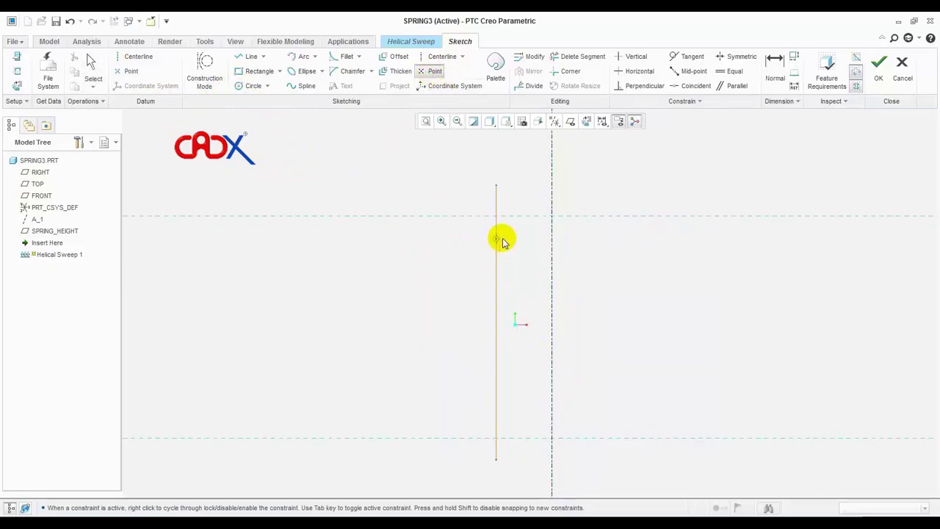
click(131, 72)
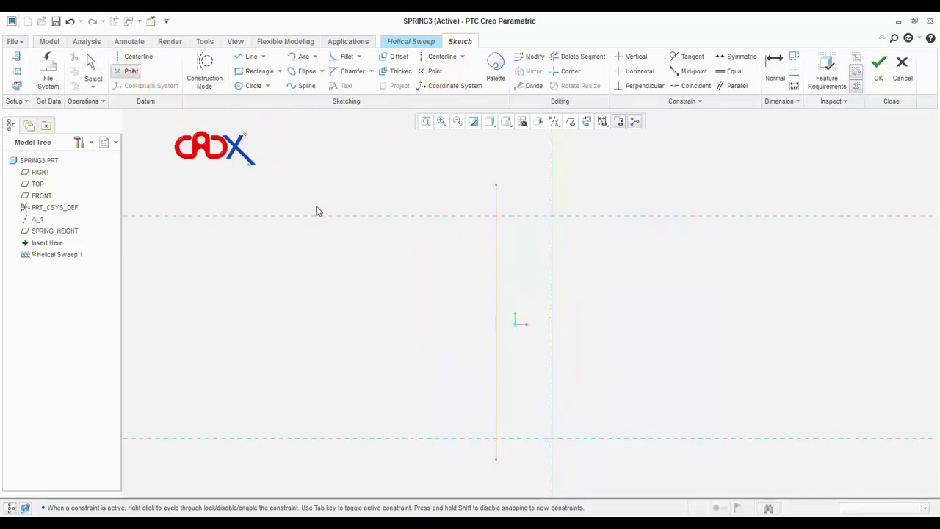
click(494, 249)
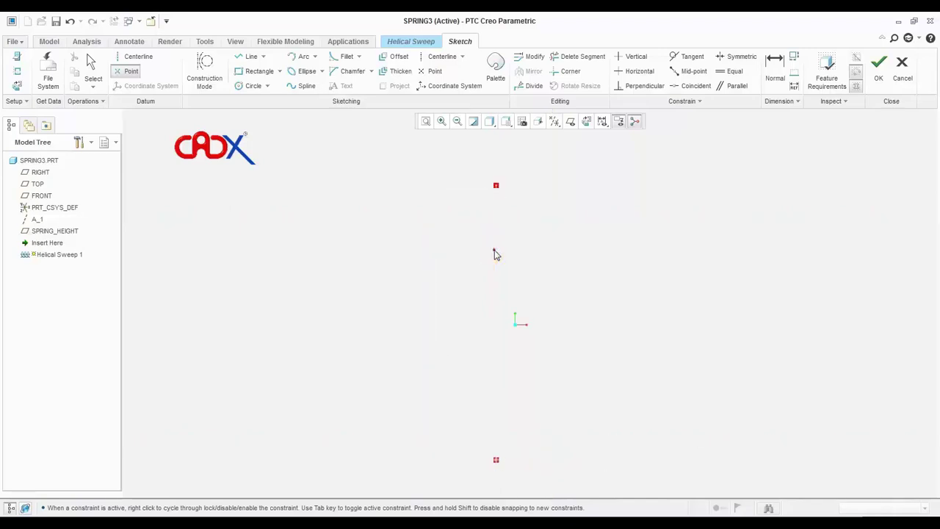
click(497, 404)
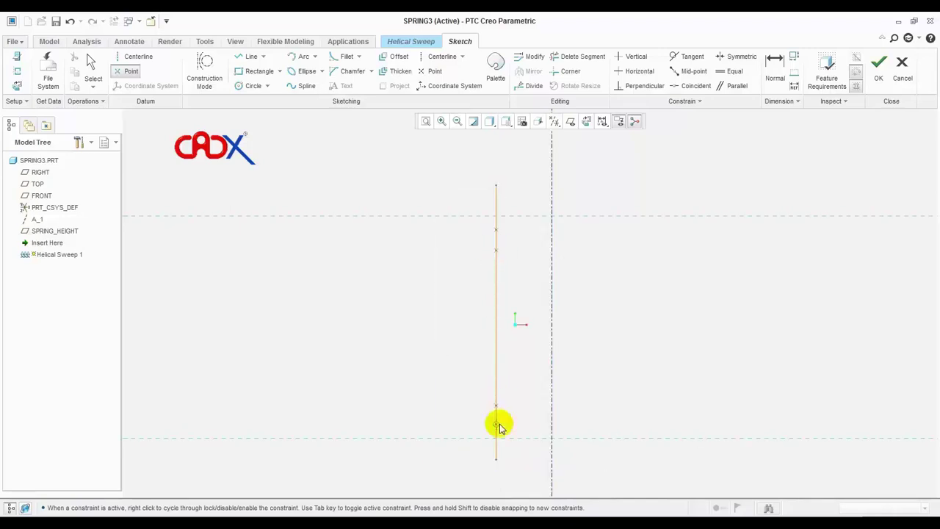
click(499, 428)
middle_click(603, 397)
scroll(602, 401, down, 1)
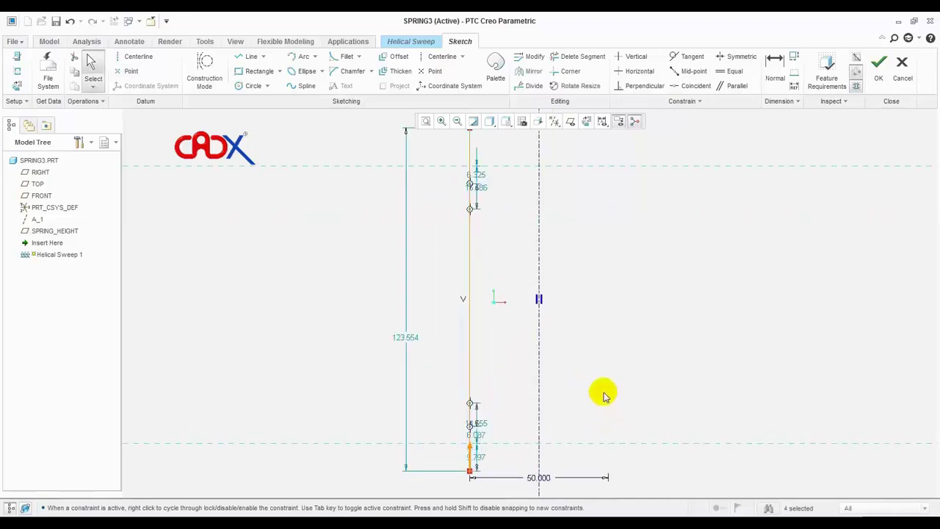
scroll(584, 363, up, 2)
scroll(585, 349, down, 1)
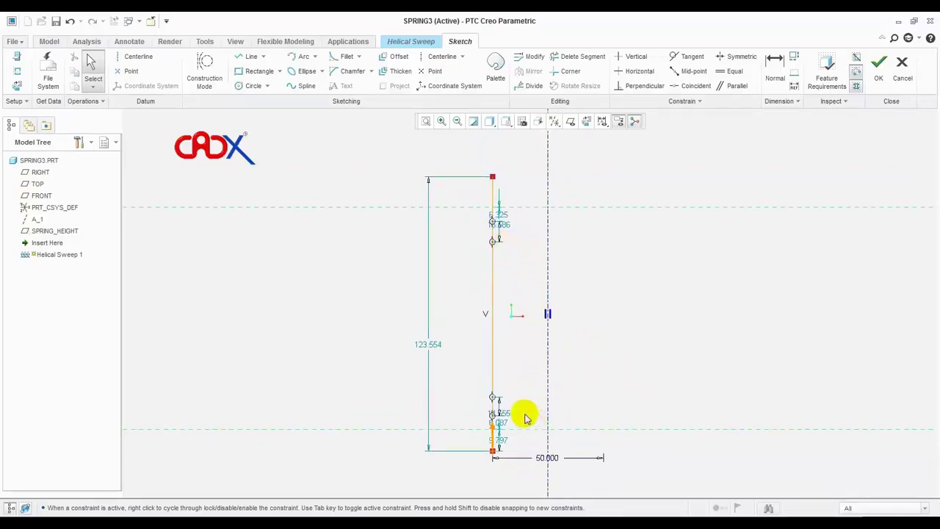
scroll(522, 420, down, 1)
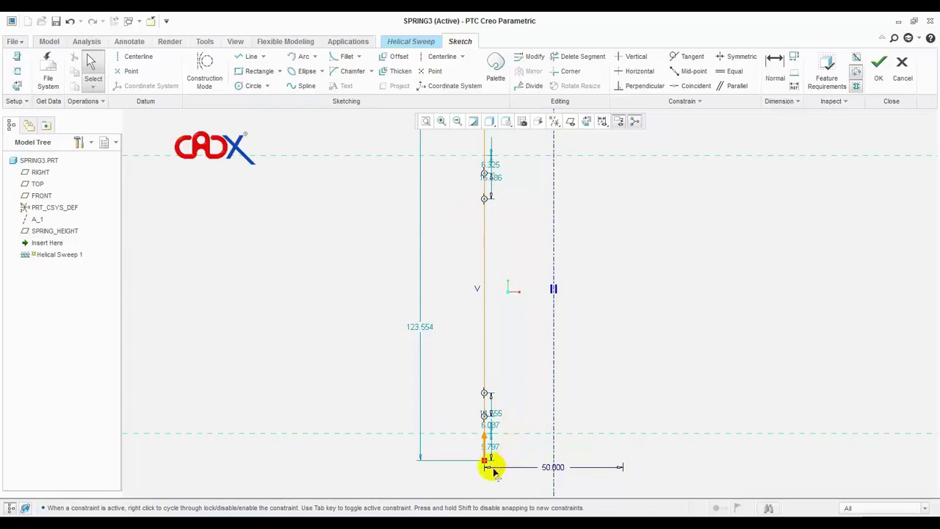
scroll(503, 477, up, 1)
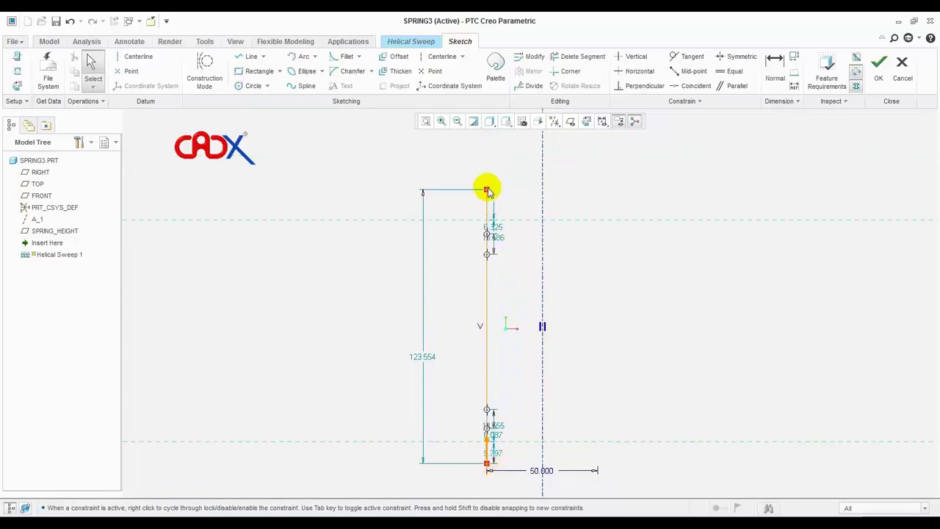
click(486, 455)
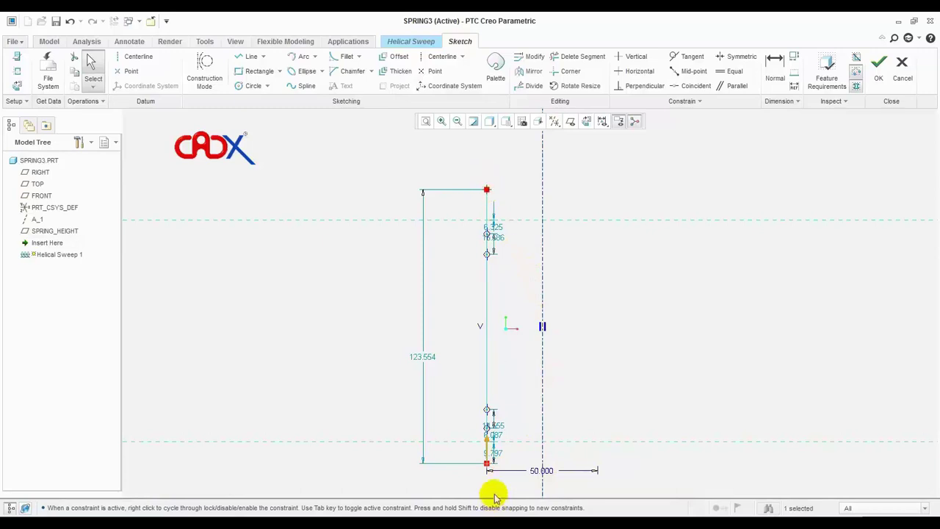
scroll(494, 463, up, 4)
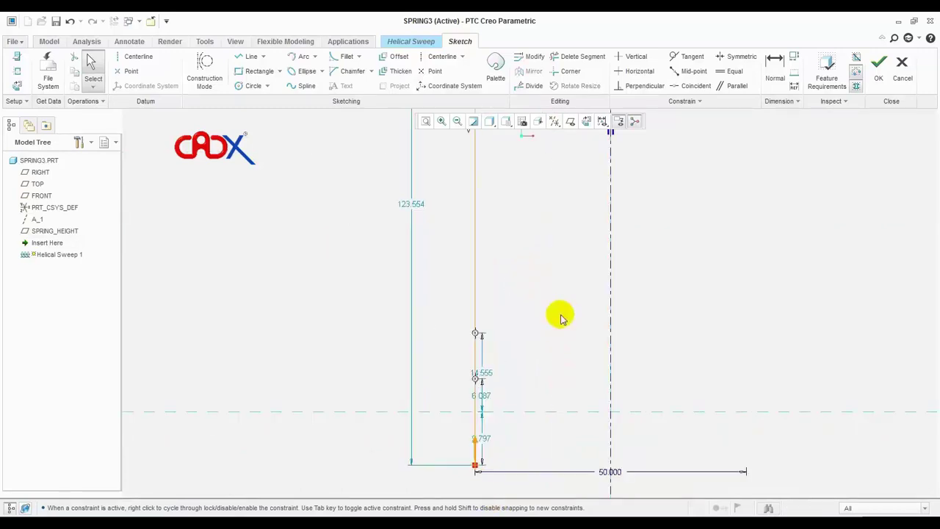
- Dimension the two lower point spacings on the profile line as 5 each
click(775, 62)
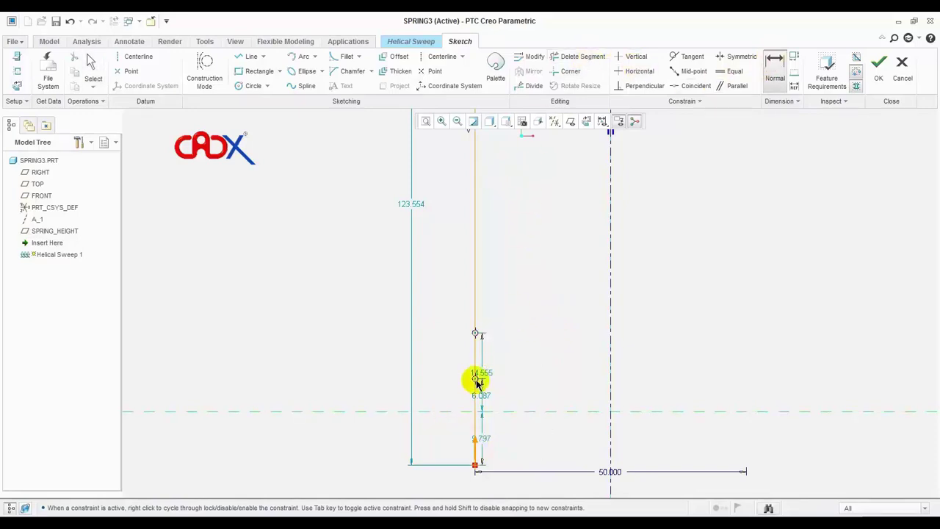
middle_click(447, 387)
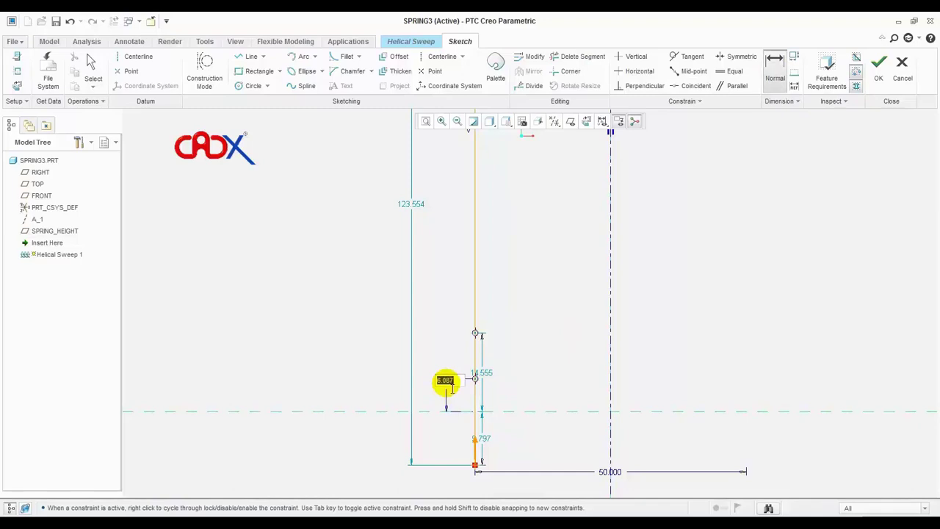
text(5.000)
key(Return)
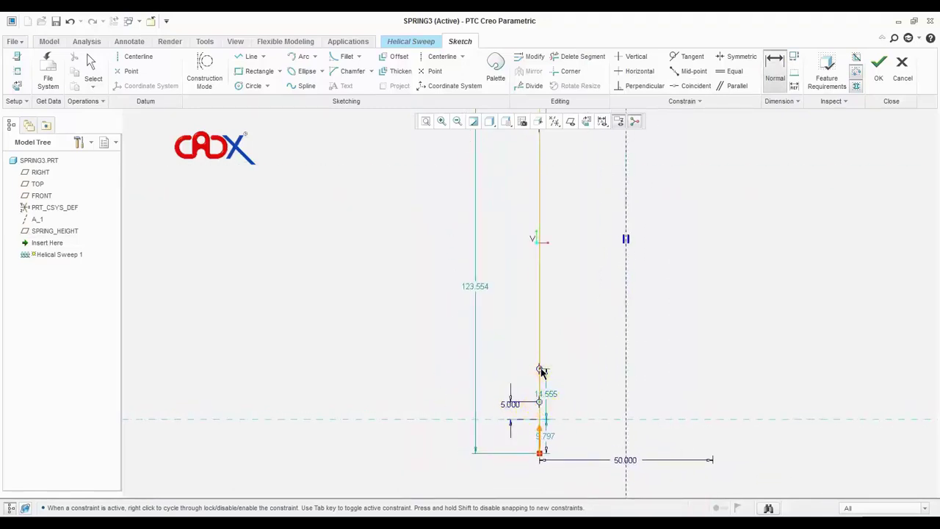
click(489, 378)
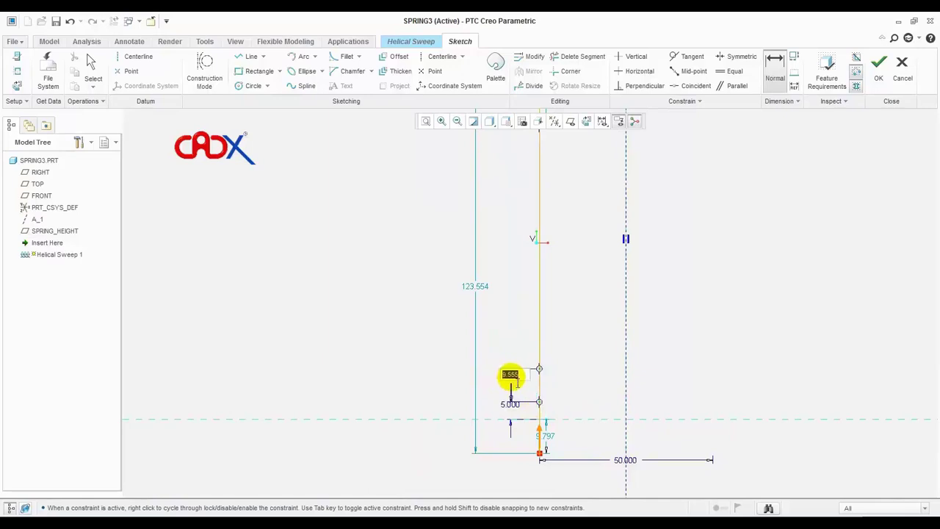
text(5)
key(Return)
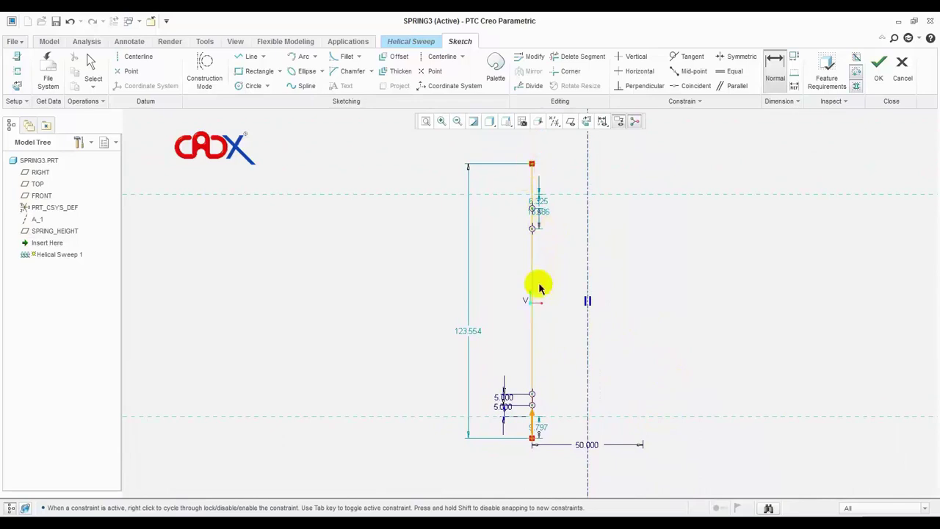
scroll(533, 439, up, 2)
scroll(531, 434, up, 1)
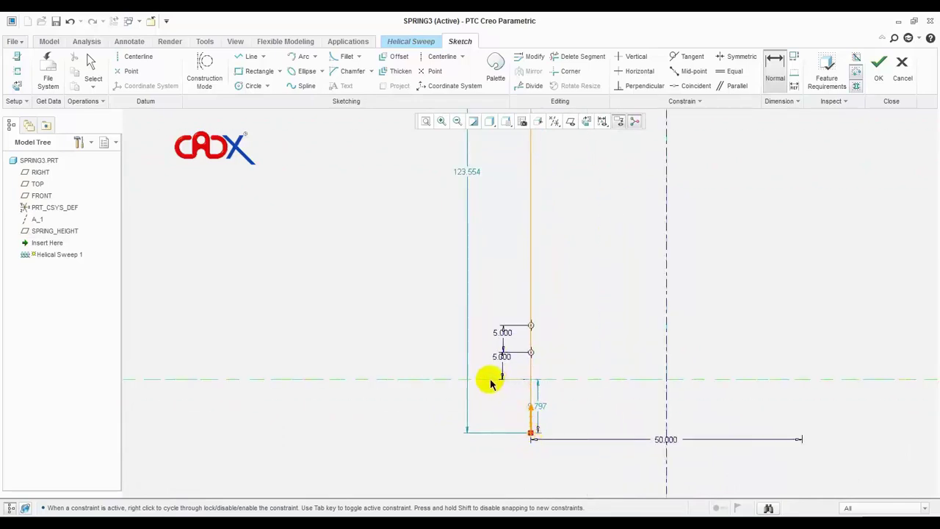
click(491, 382)
drag(534, 409, 534, 391)
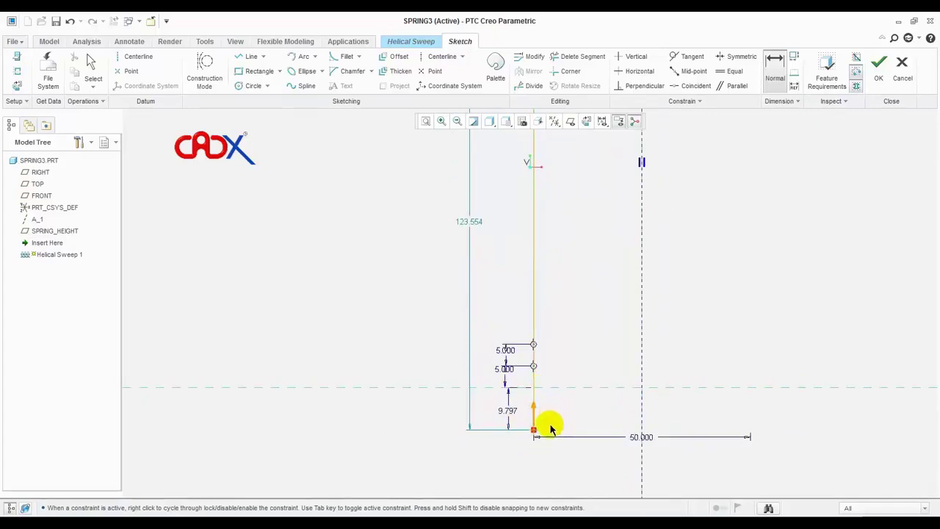
- Dimension the upper point spacings (6.325, 9.261) and the 13.757 top end segment
mouse_move(551, 428)
mouse_down()
mouse_move(558, 193)
mouse_move(511, 177)
mouse_up()
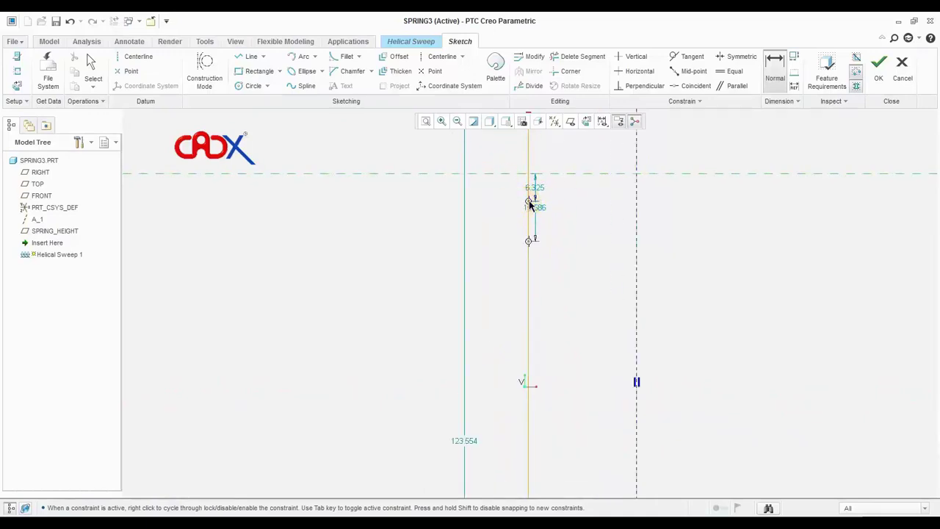
click(507, 188)
middle_click(502, 192)
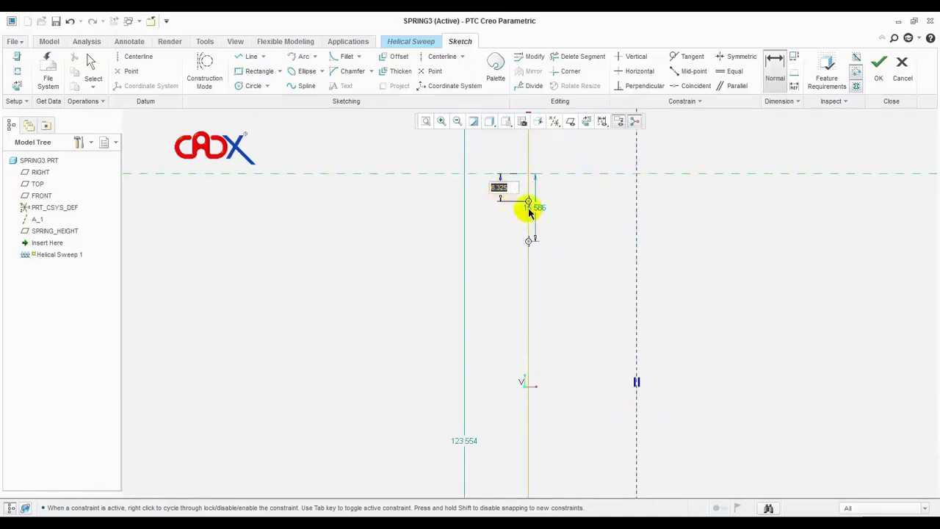
click(529, 241)
click(526, 235)
click(529, 200)
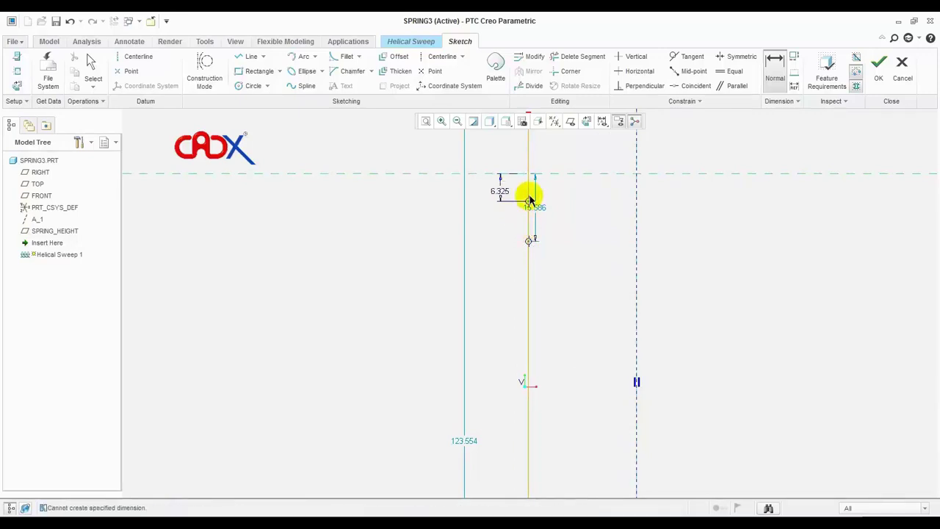
middle_click(526, 238)
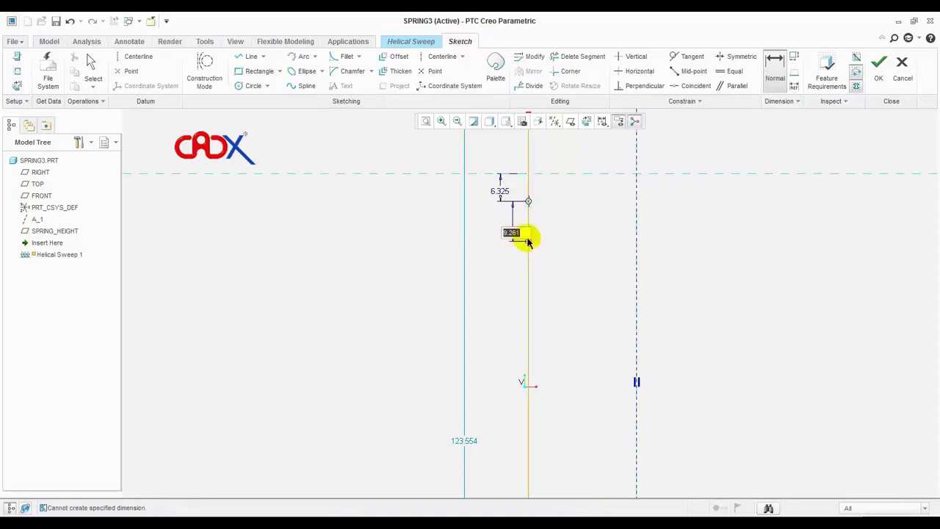
click(535, 172)
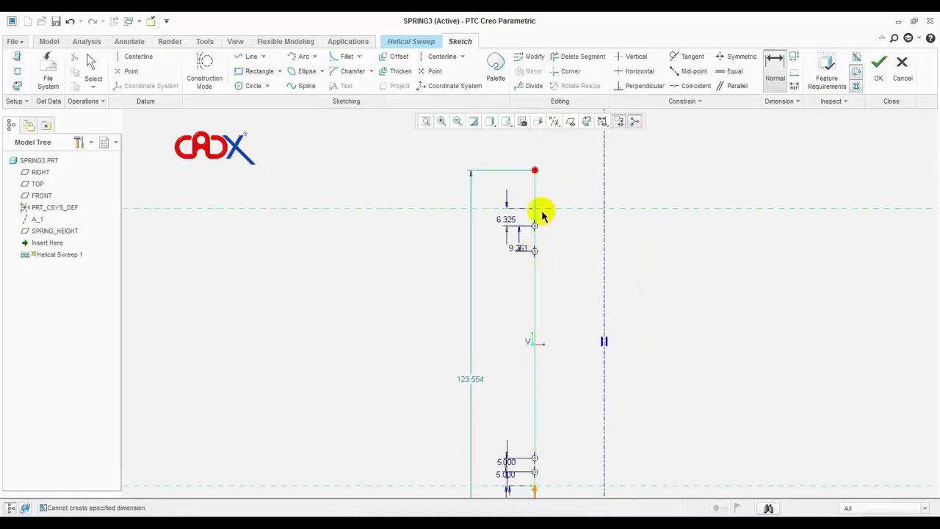
middle_click(522, 189)
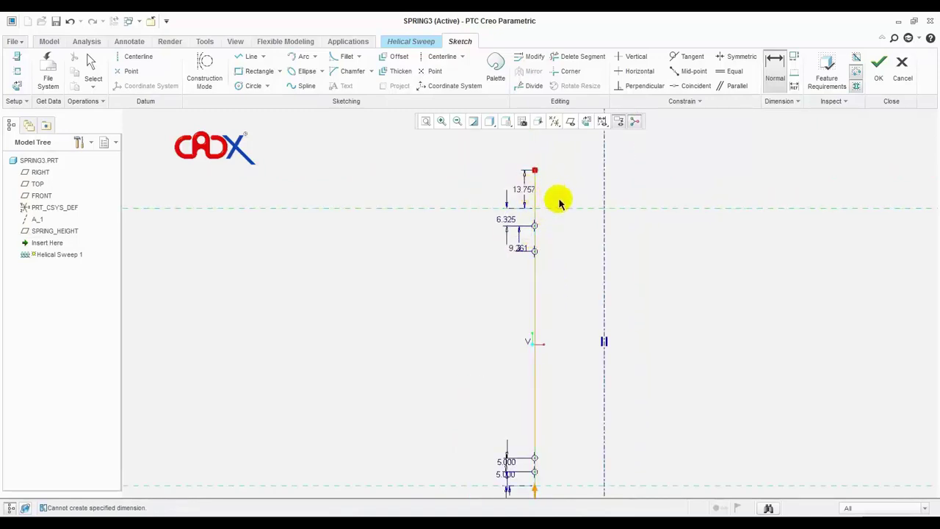
click(507, 336)
drag(546, 361, 537, 461)
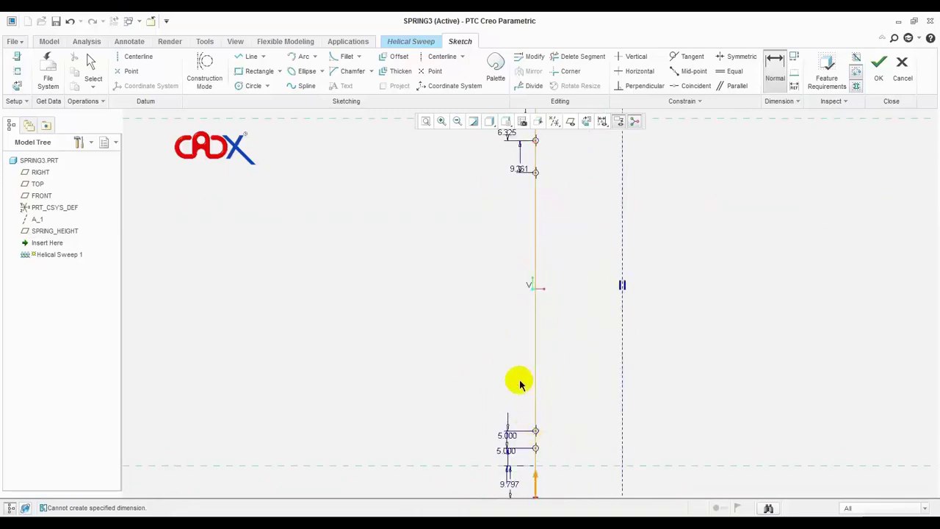
scroll(546, 448, up, 1)
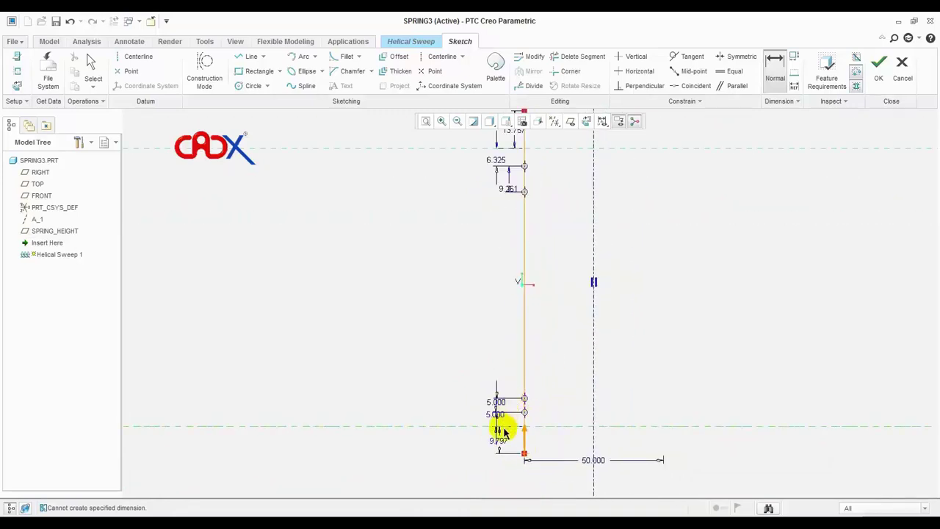
scroll(532, 244, up, 1)
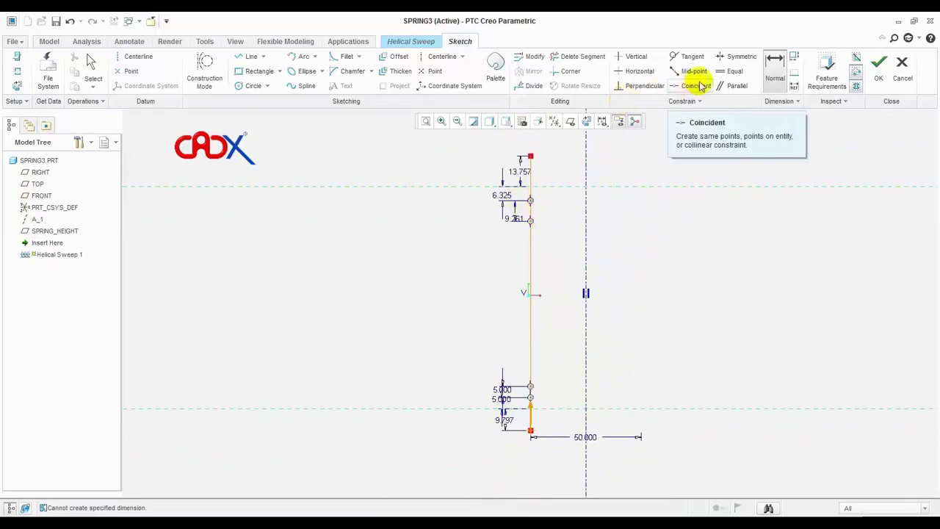
- Make 13.757 equal 9.797, 6.325 equal the lower 5.000, and 9.261 equal the upper 5.000
click(724, 71)
click(521, 418)
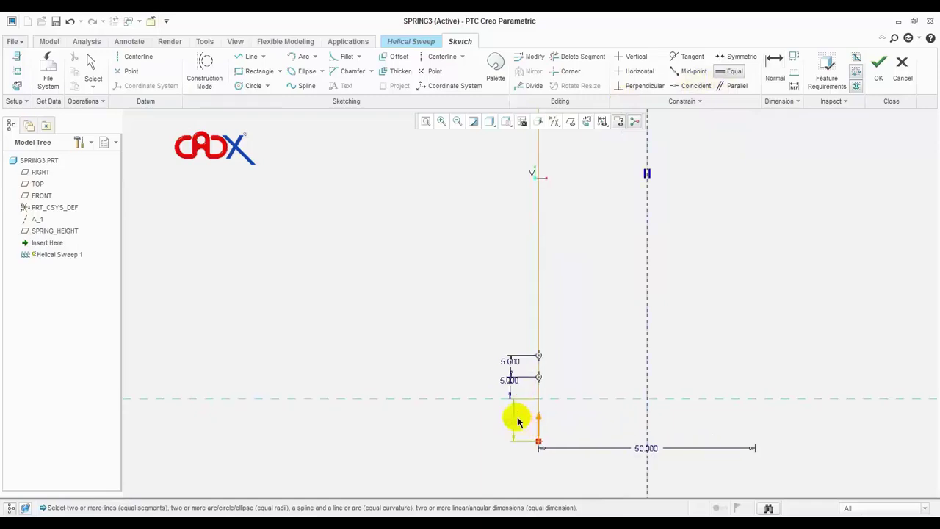
click(523, 423)
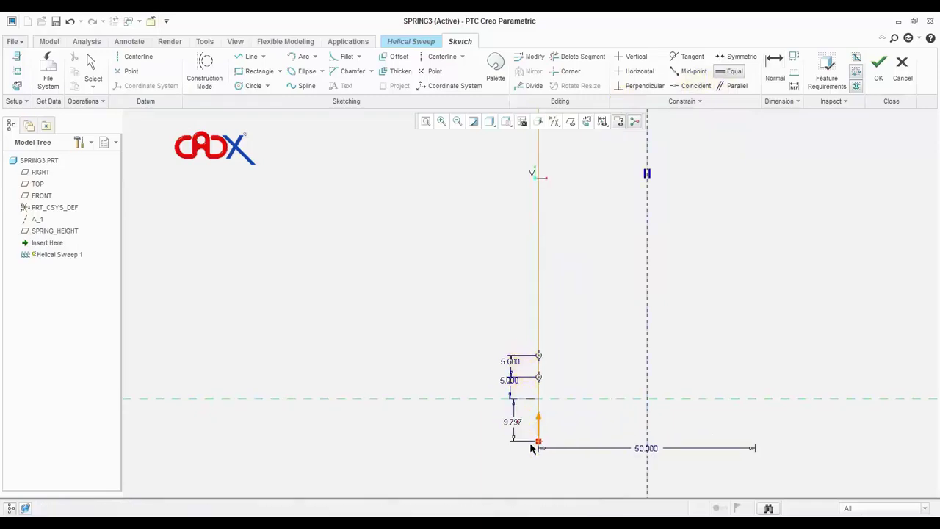
click(529, 137)
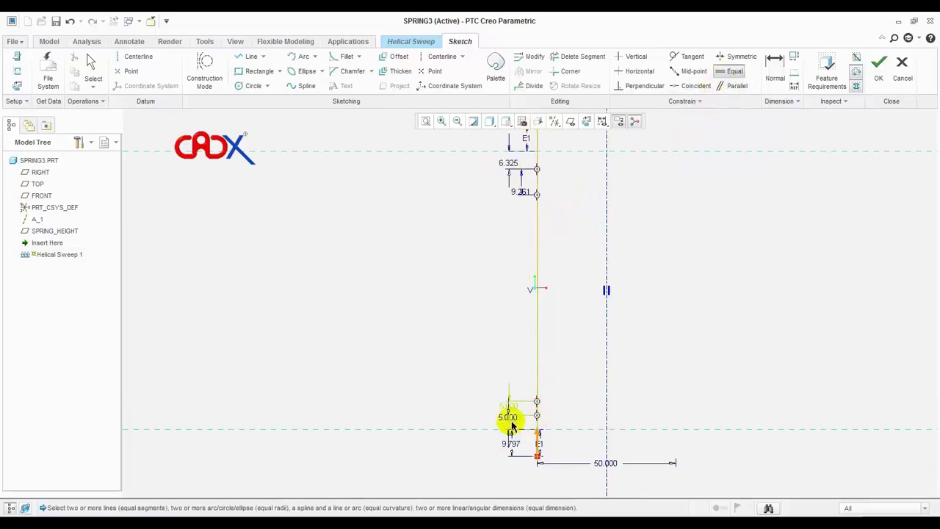
click(512, 163)
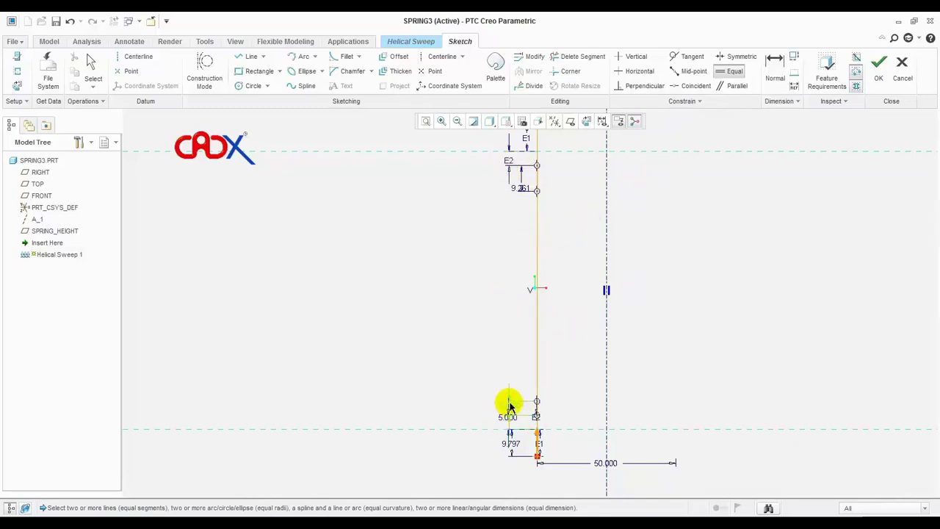
click(727, 71)
click(509, 405)
click(533, 191)
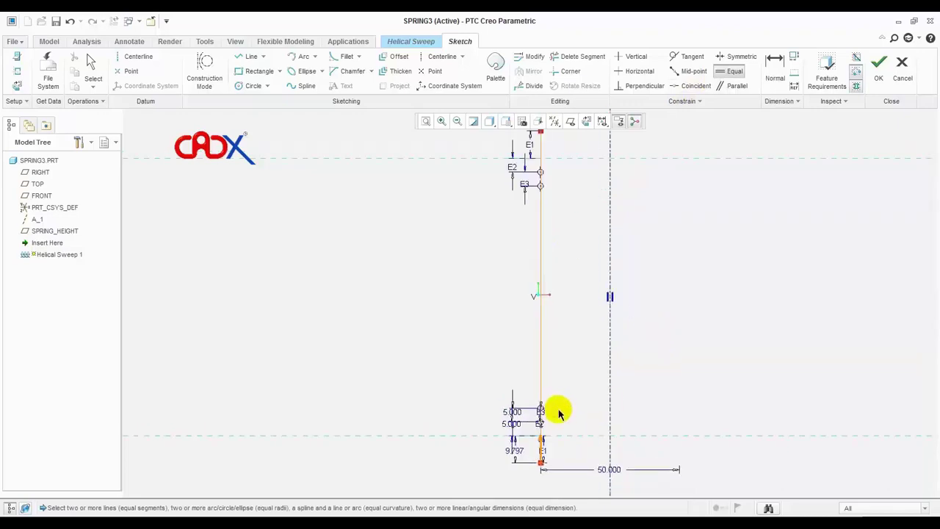
scroll(637, 435, up, 1)
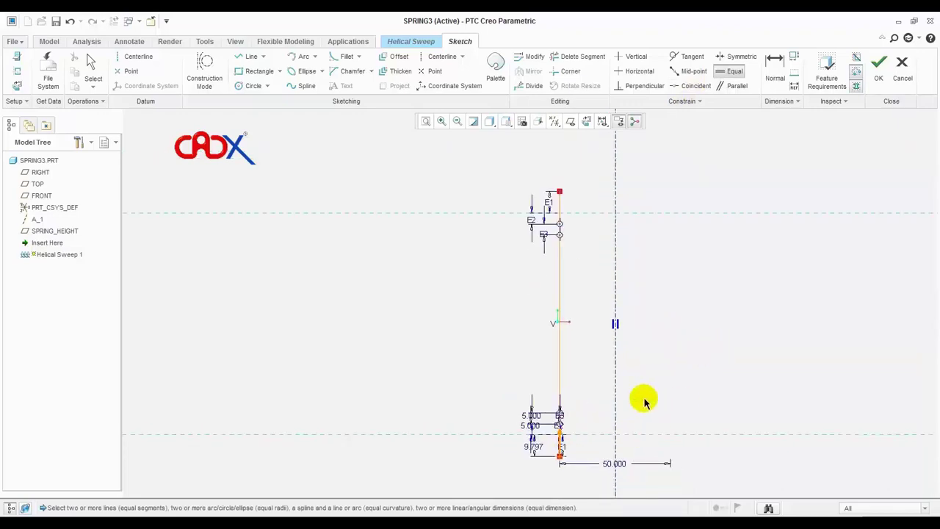
scroll(644, 402, down, 1)
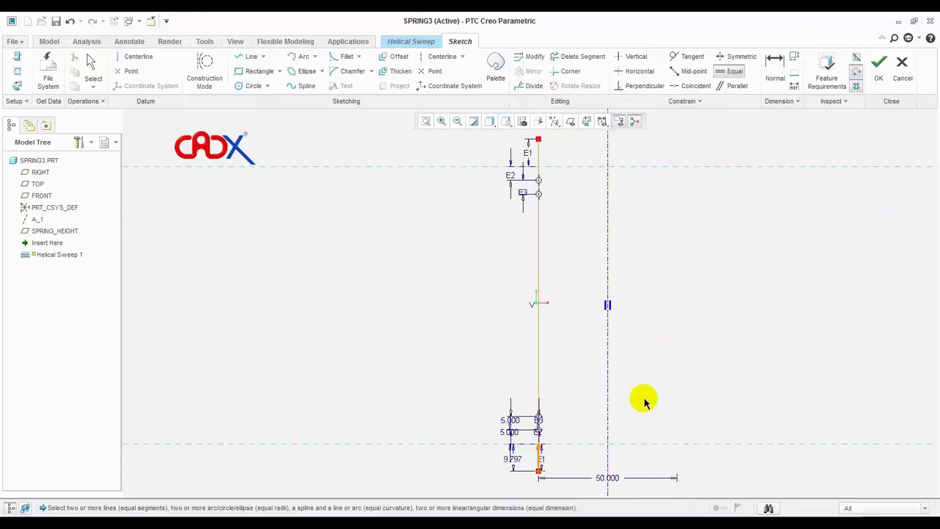
scroll(533, 459, down, 3)
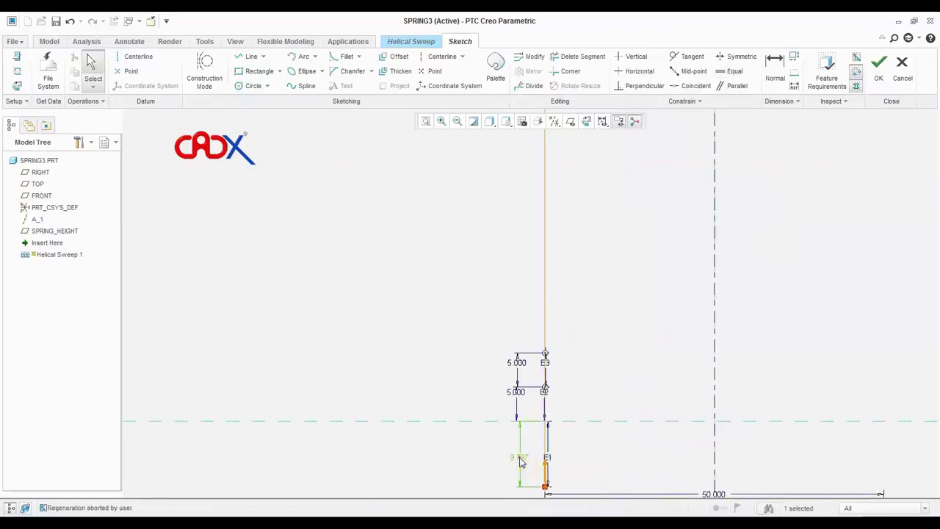
- Change the bottom profile dimension from 3.797 to 1.500 and check the line's end points
click(619, 472)
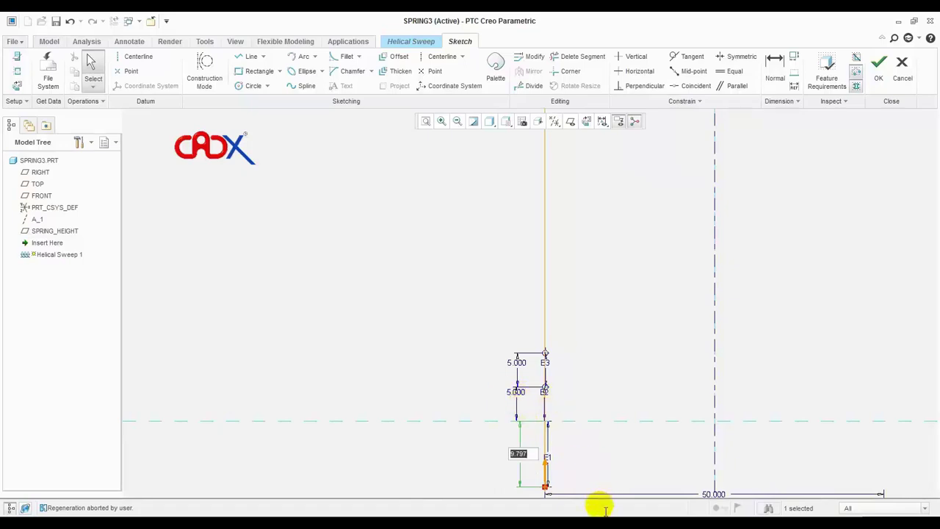
text(1.5)
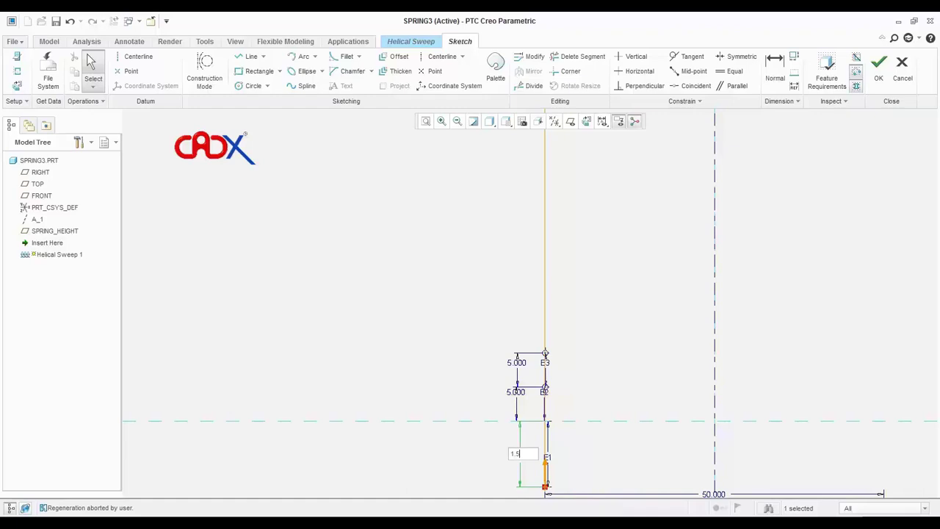
key(Return)
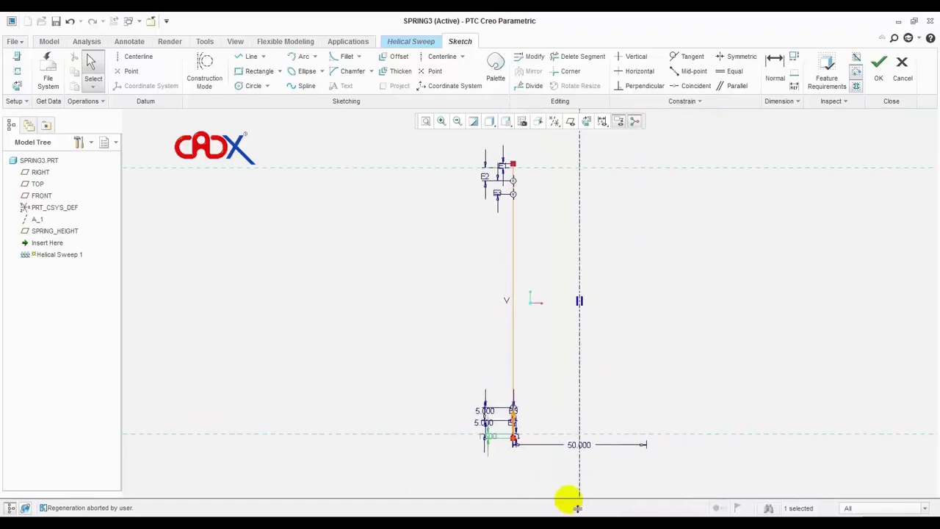
scroll(528, 463, up, 2)
scroll(482, 436, up, 2)
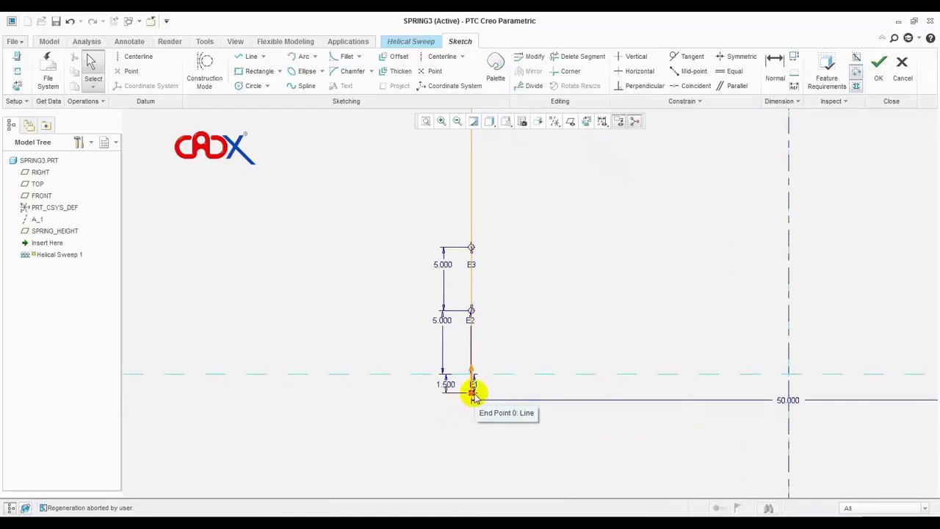
middle_drag(474, 396, 441, 474)
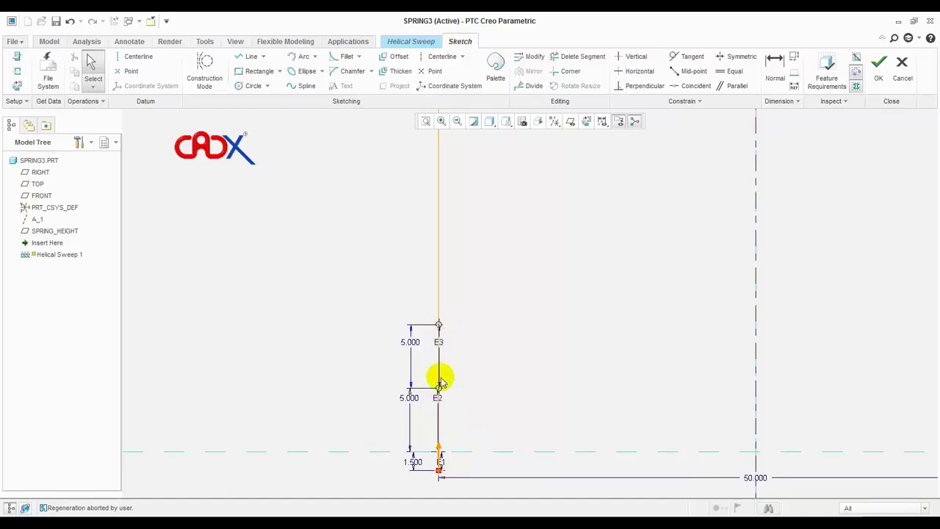
click(438, 326)
scroll(498, 390, up, 1)
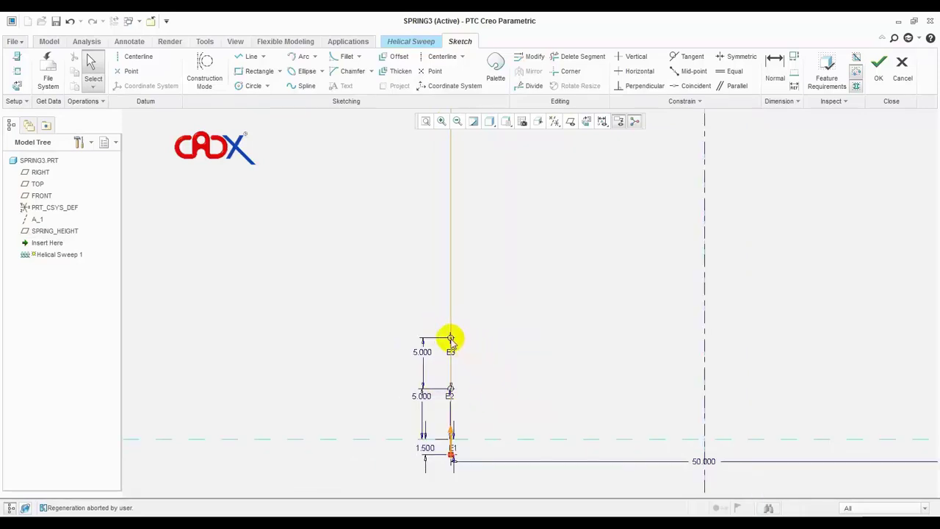
scroll(479, 433, up, 1)
scroll(484, 443, up, 1)
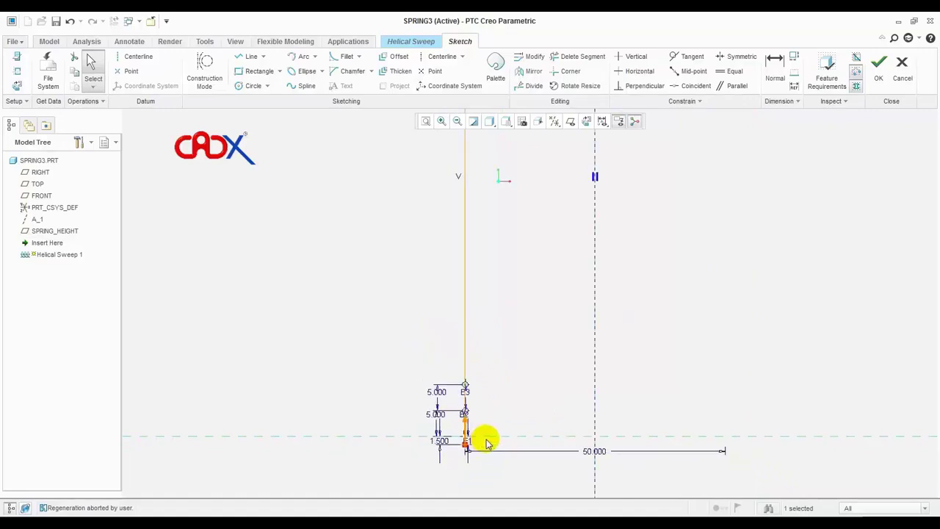
scroll(487, 442, up, 2)
scroll(529, 377, up, 1)
scroll(537, 378, up, 1)
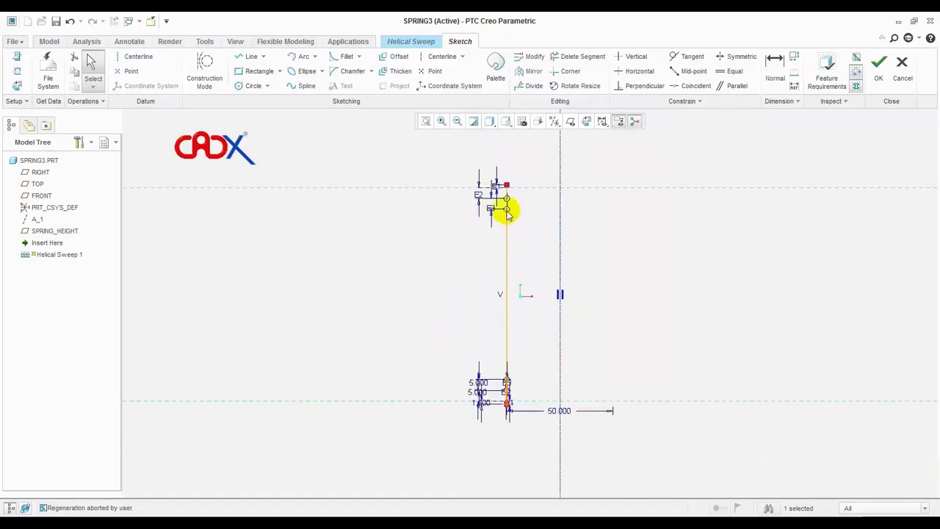
scroll(507, 210, down, 2)
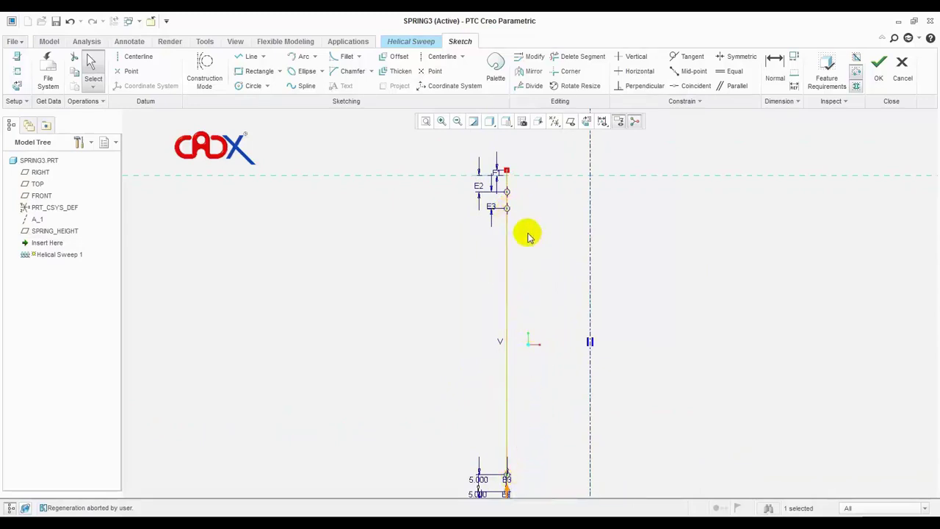
scroll(510, 205, down, 1)
scroll(514, 217, down, 2)
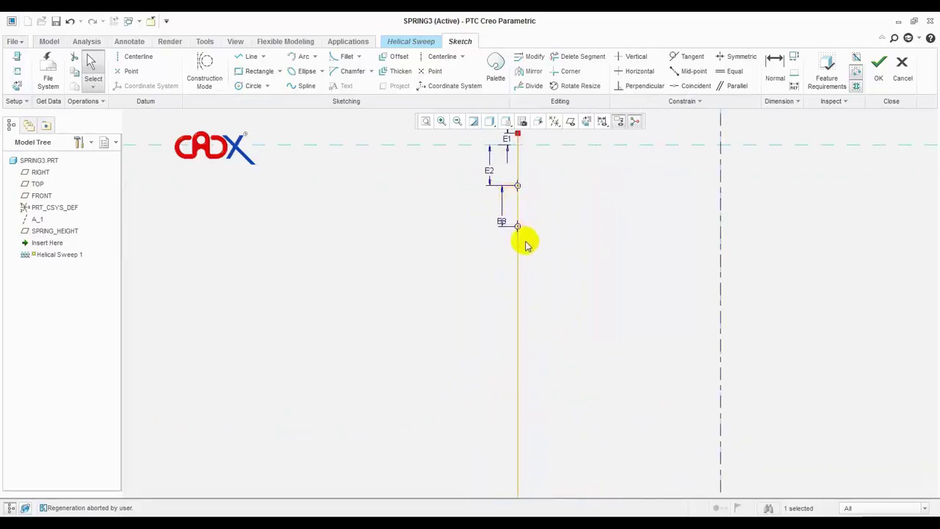
scroll(518, 232, down, 1)
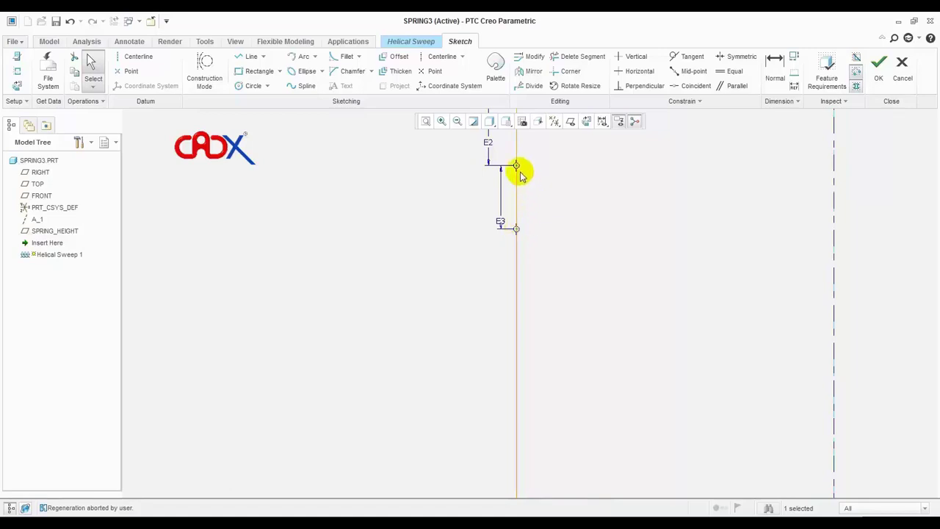
scroll(537, 352, up, 2)
scroll(531, 273, down, 1)
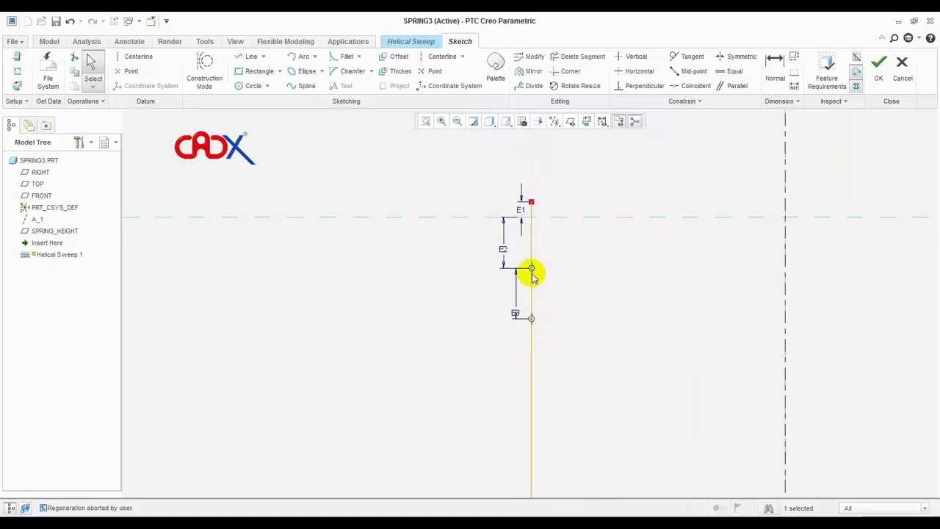
scroll(536, 265, down, 1)
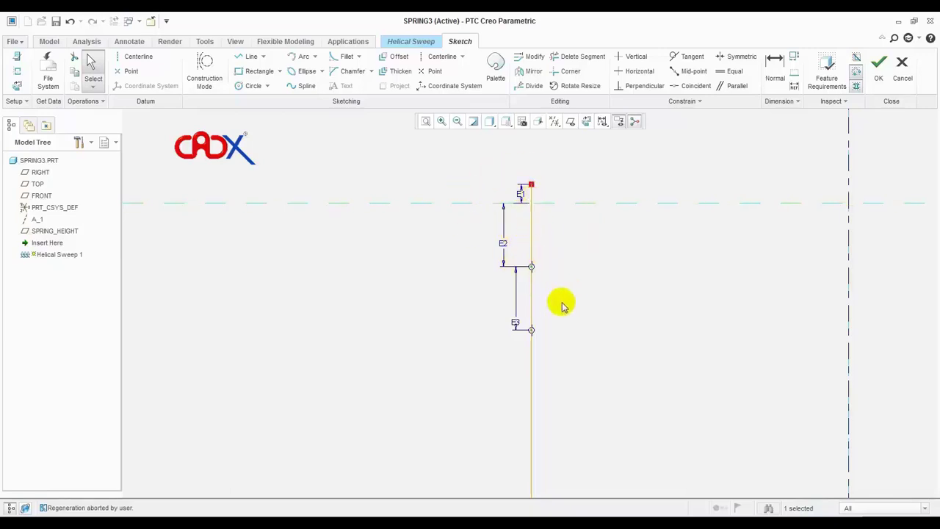
scroll(564, 309, down, 3)
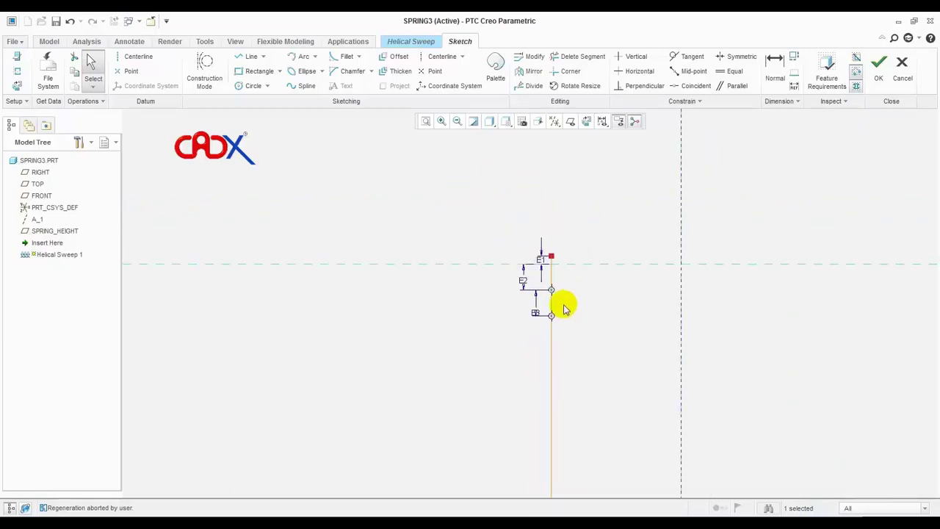
scroll(556, 305, down, 2)
scroll(571, 310, down, 1)
scroll(560, 434, up, 3)
scroll(561, 433, down, 1)
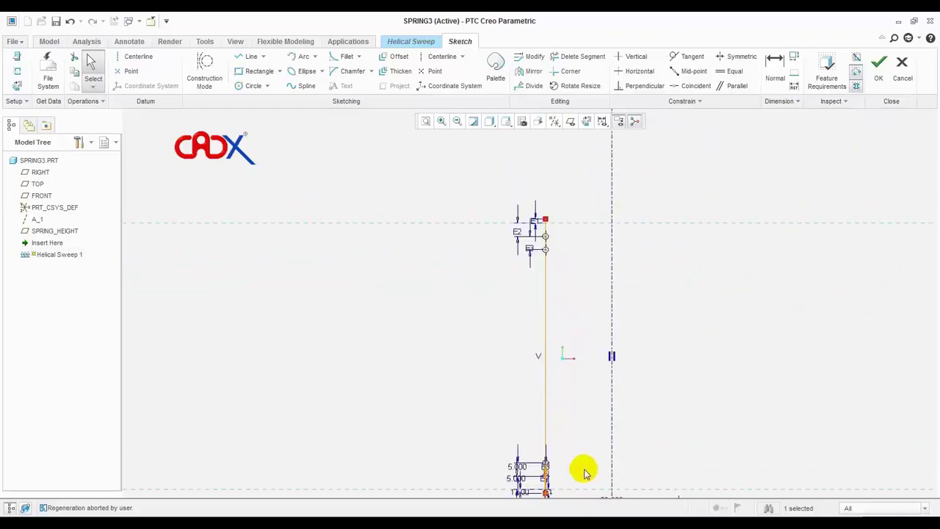
scroll(555, 379, down, 1)
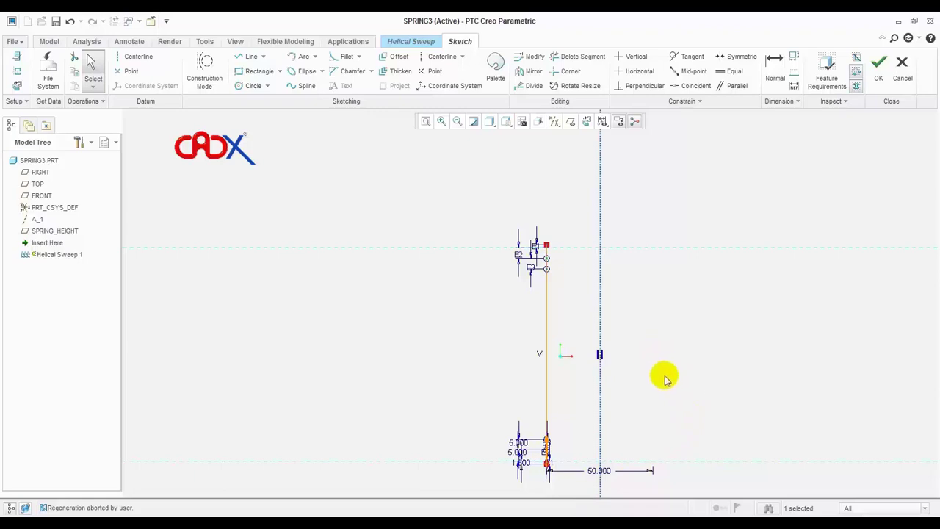
- Accept the profile sketch and draw a section circle at the axis intersection
click(880, 73)
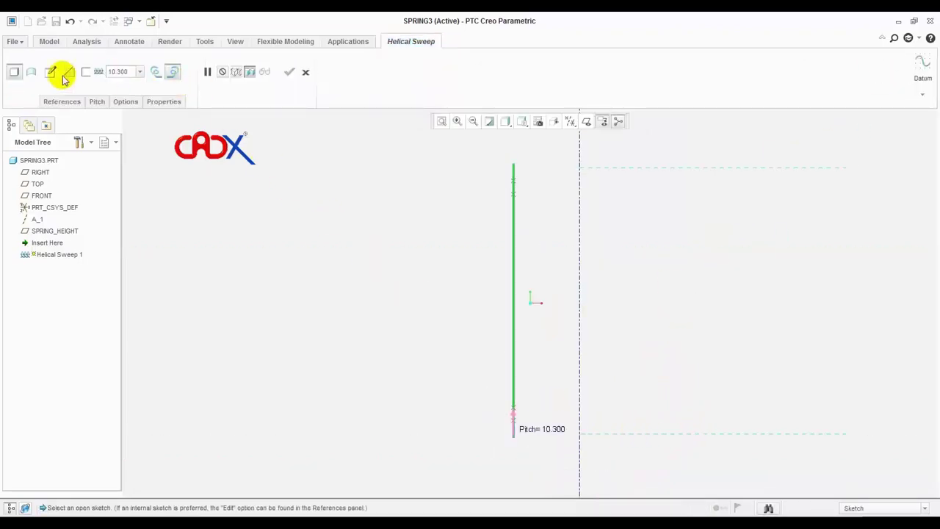
click(50, 72)
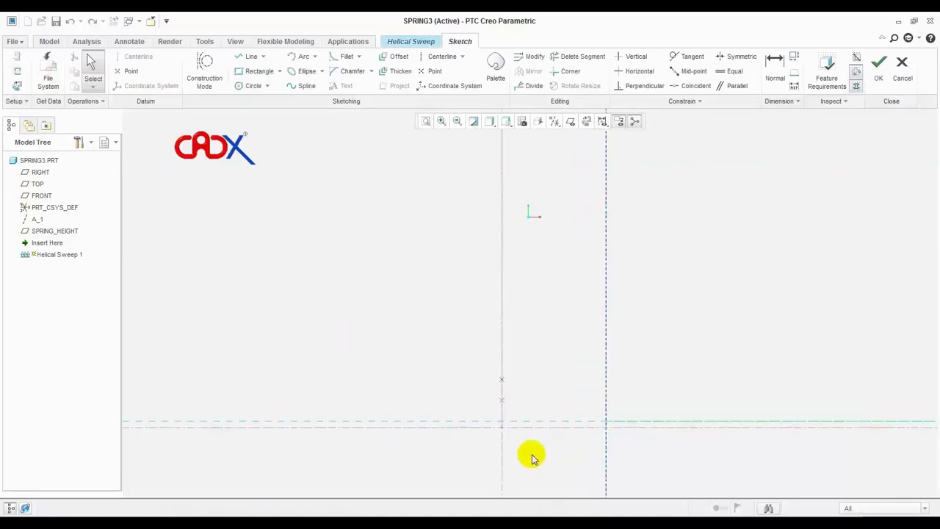
click(241, 88)
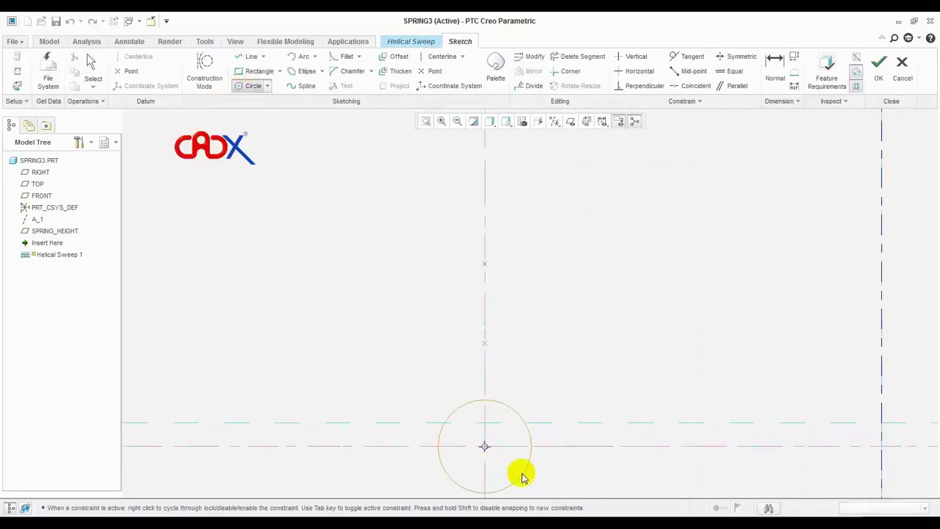
click(519, 476)
middle_click(479, 444)
- Set the section circle's diameter to 5 and accept it to preview the coil
click(415, 401)
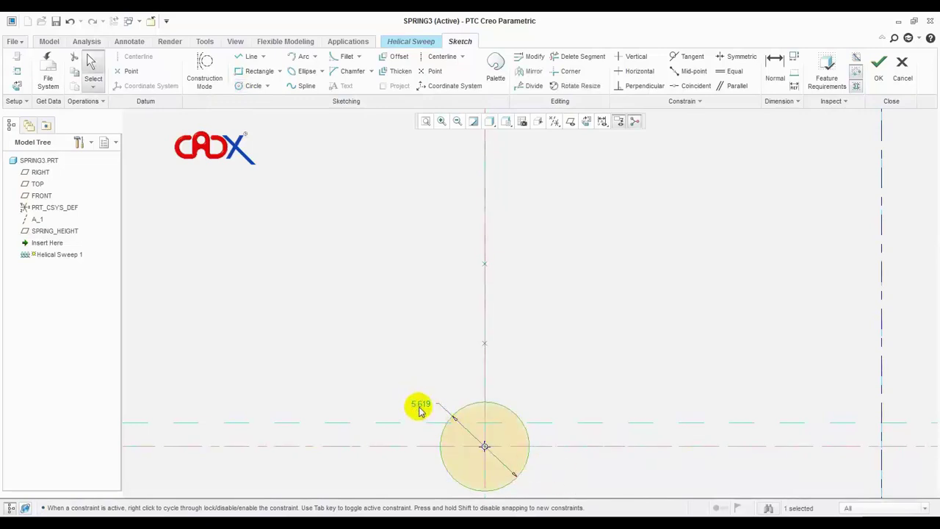
double_click(418, 403)
text(5)
key(Return)
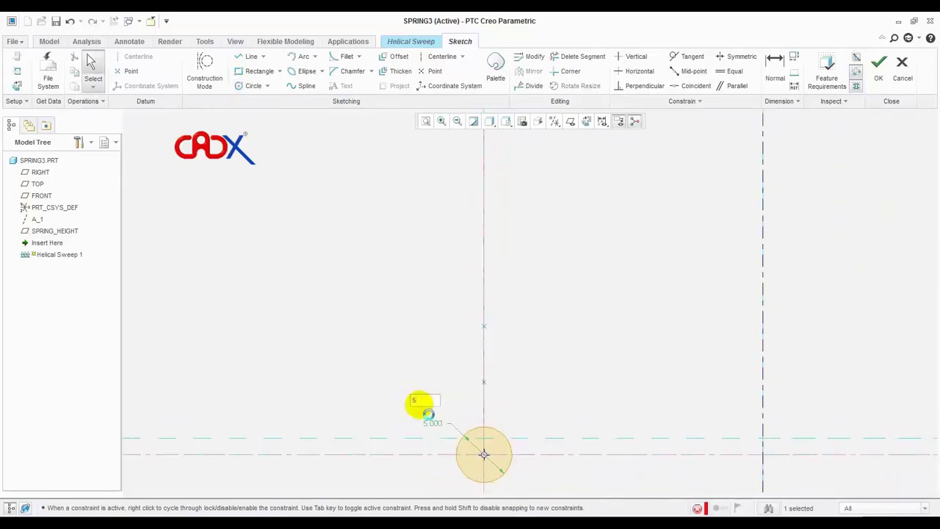
click(877, 73)
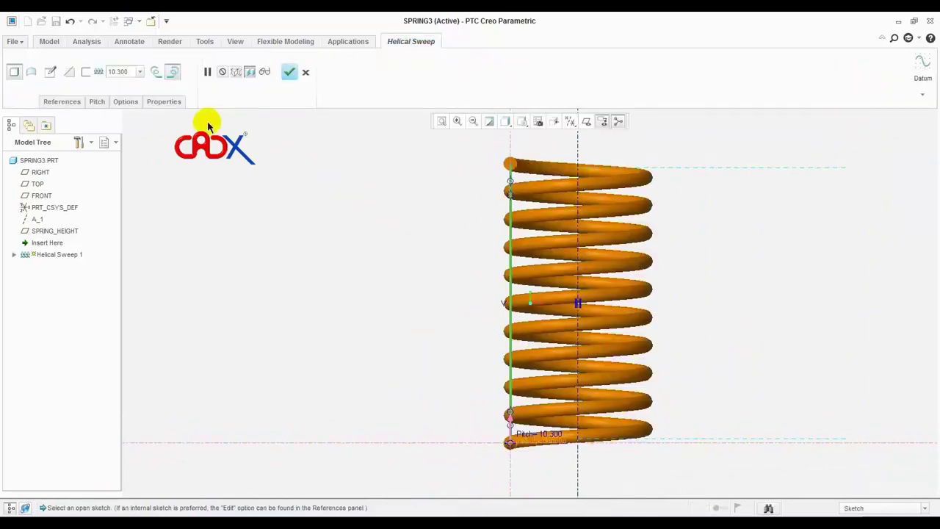
- Add pitch points 2 and 3 in the pitch table, locating point 3 By Reference
click(97, 103)
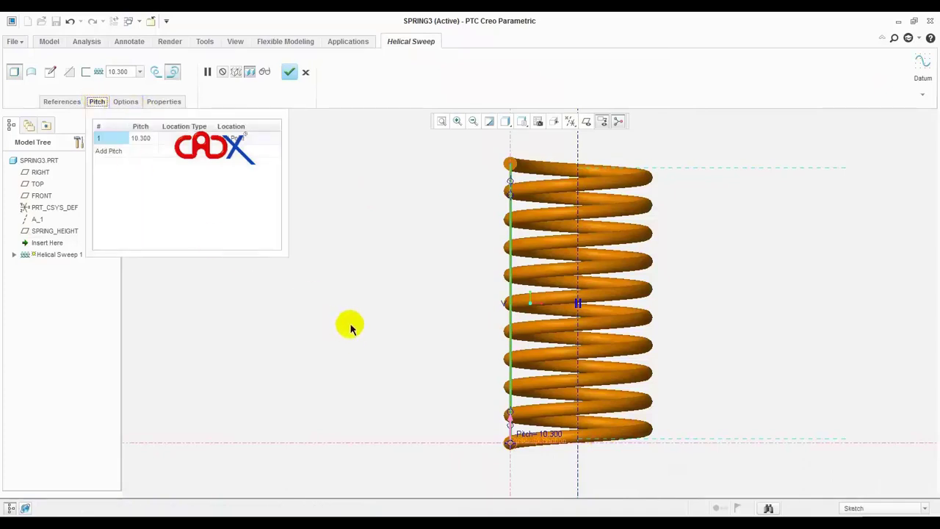
click(108, 151)
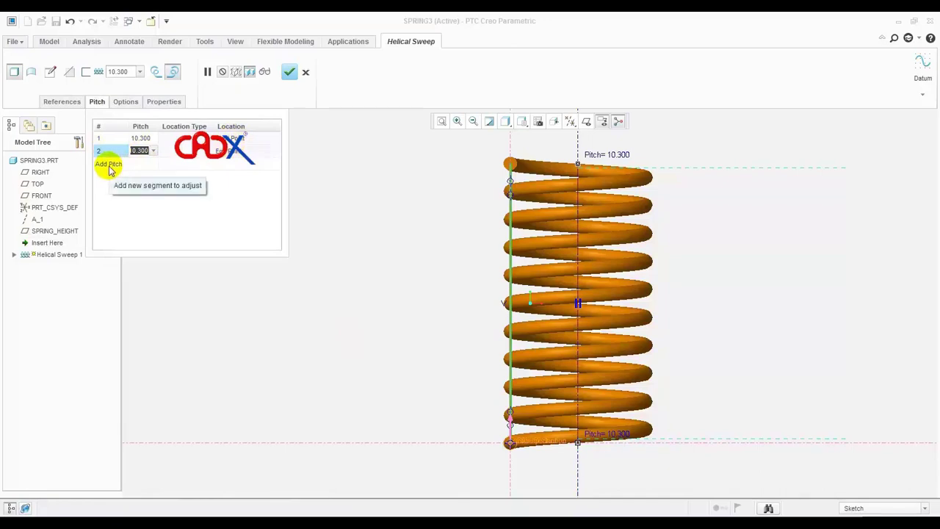
click(410, 370)
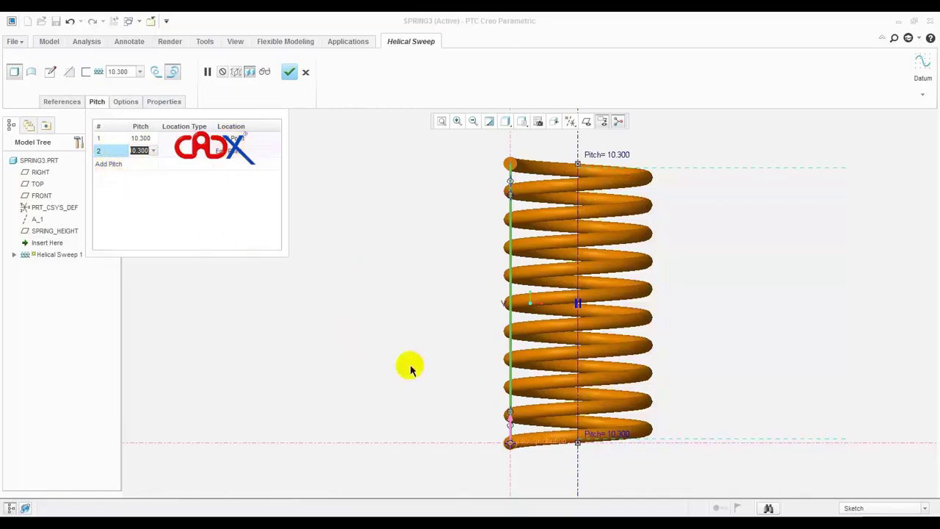
click(190, 166)
click(110, 165)
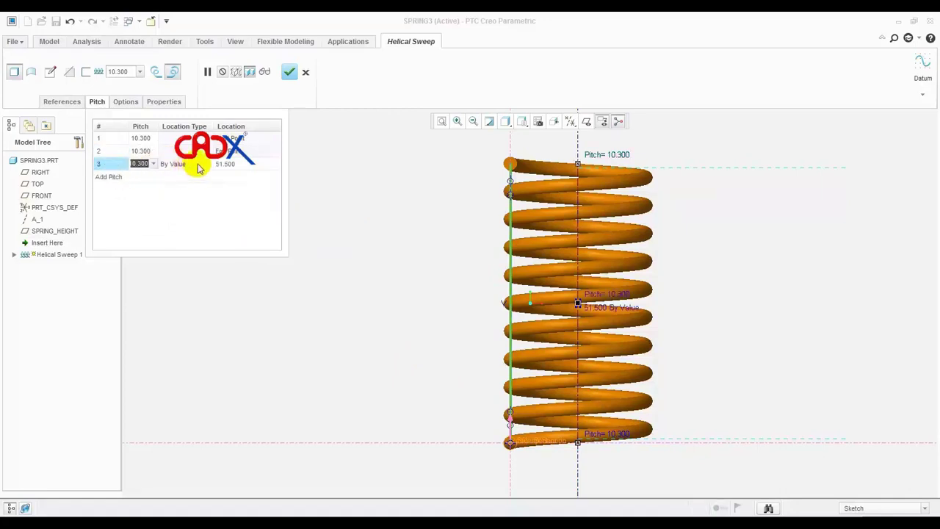
click(200, 166)
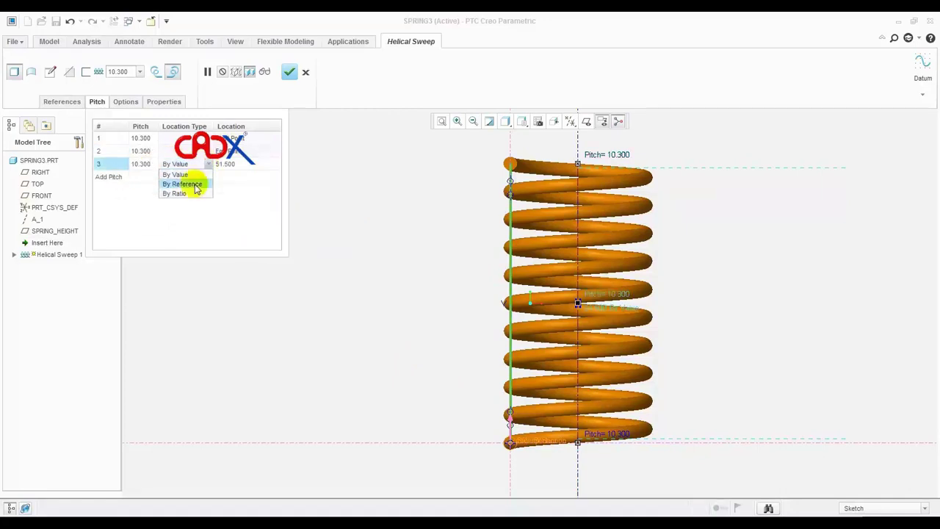
click(194, 183)
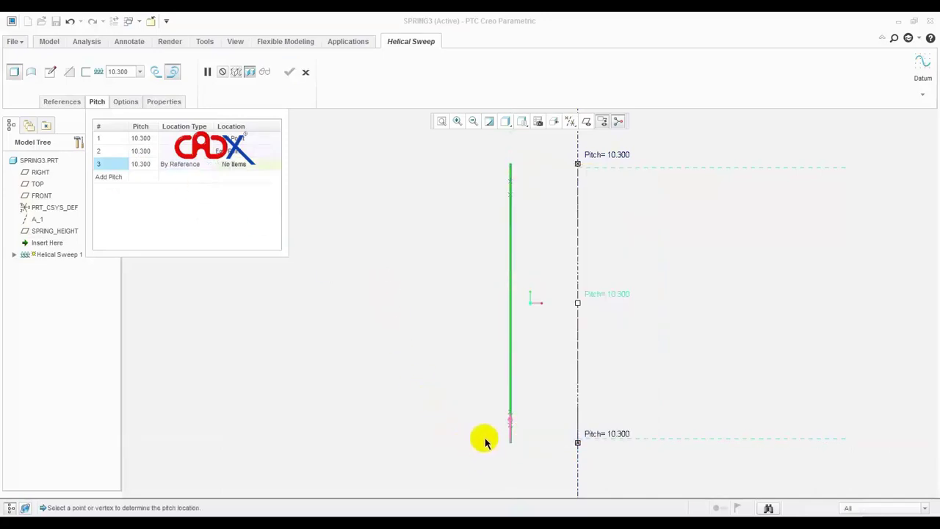
scroll(514, 429, up, 2)
scroll(514, 430, up, 1)
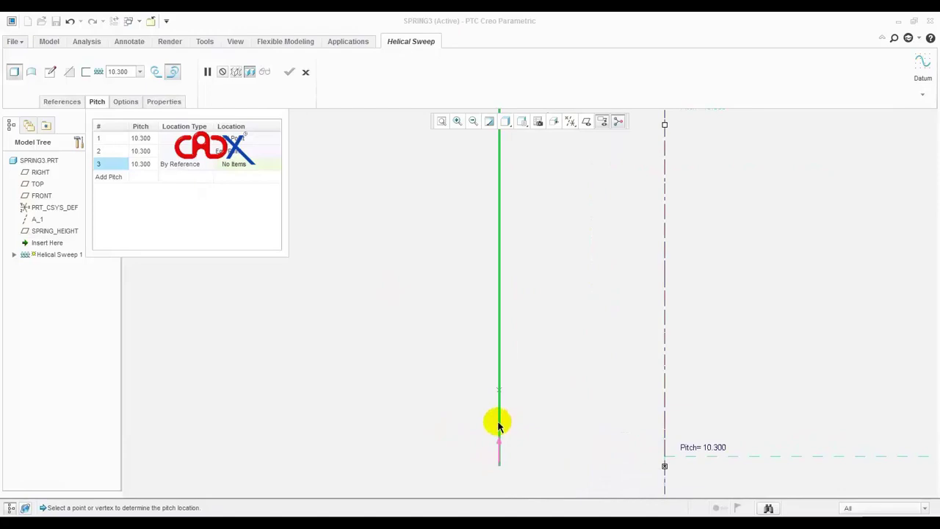
- Pick the vertex for pitch point 3, then add point 4 located By Reference to a profile point
click(499, 423)
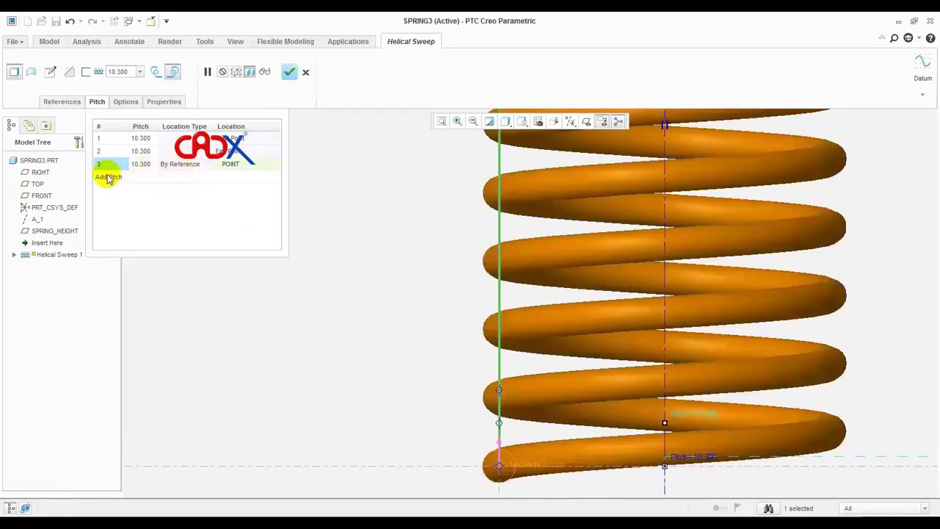
click(108, 176)
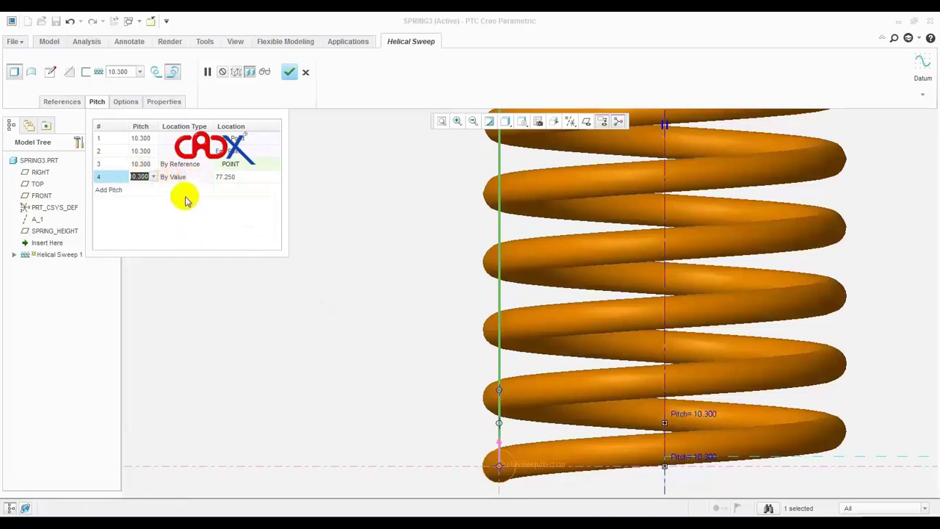
click(210, 182)
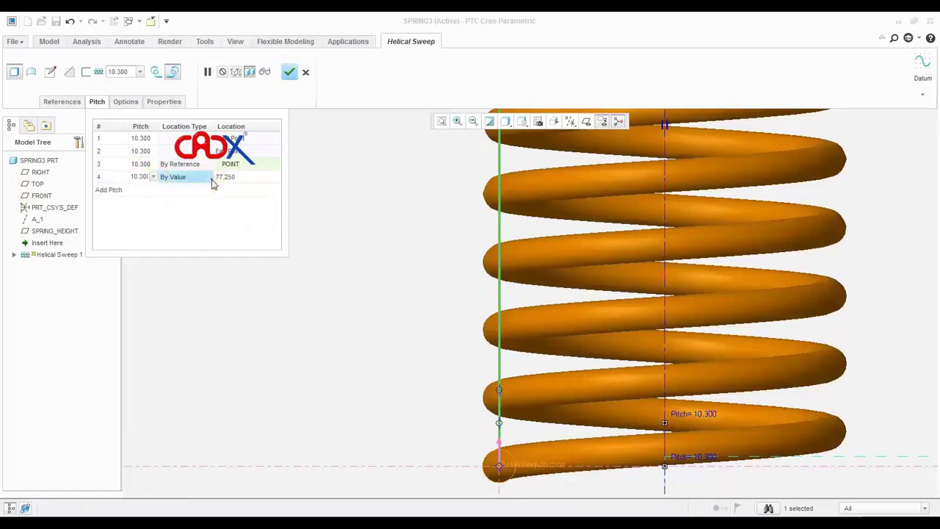
click(210, 181)
click(203, 177)
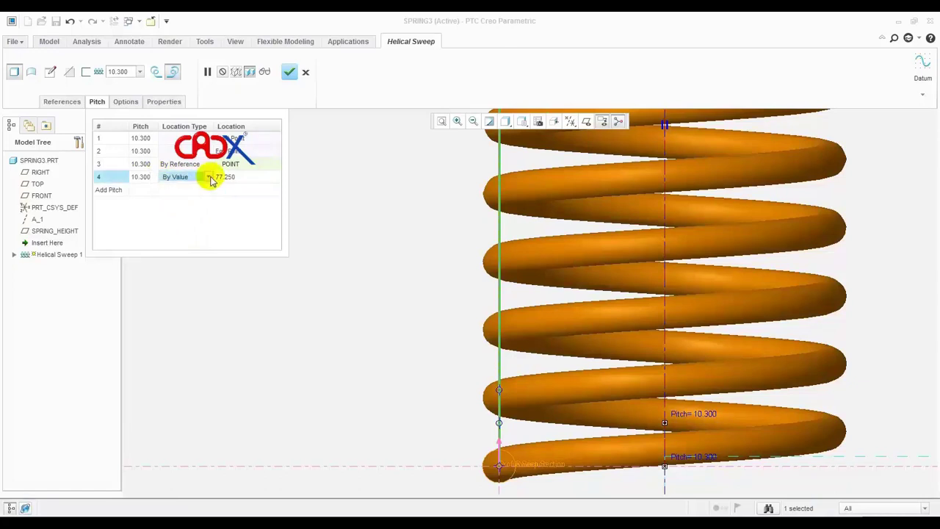
click(207, 177)
click(197, 198)
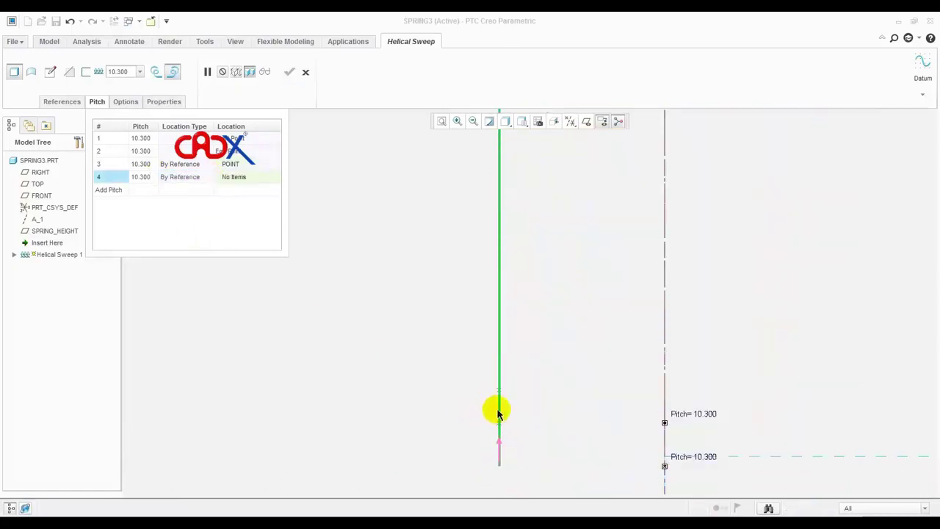
click(497, 389)
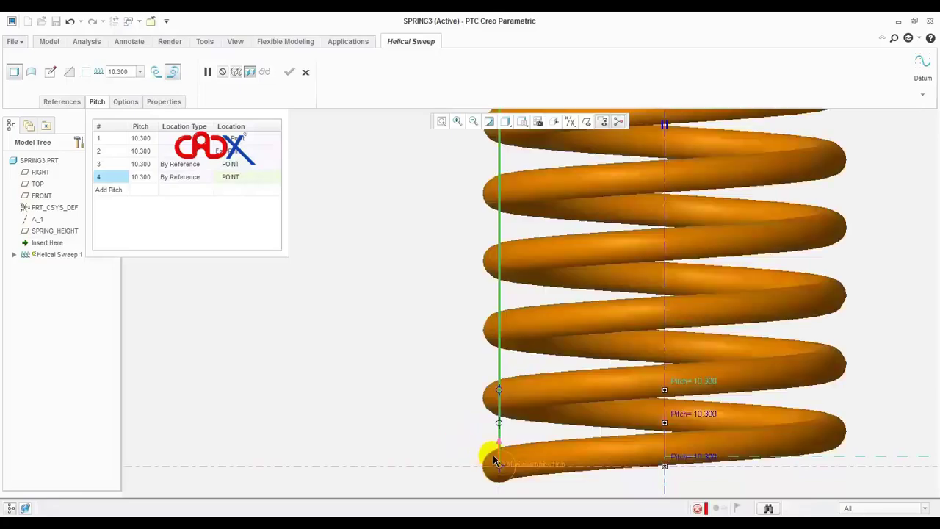
scroll(512, 276, up, 5)
scroll(500, 250, up, 5)
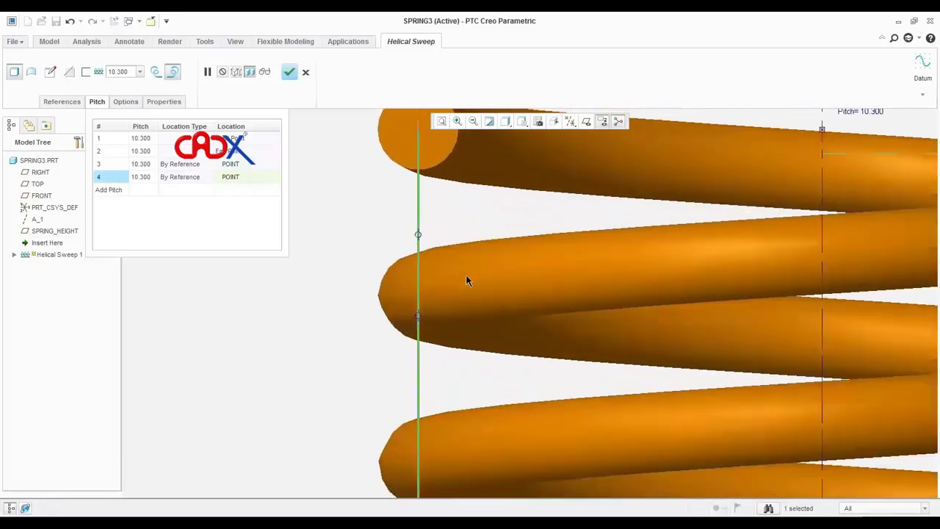
- Add pitch point 5, located By Reference to a profile point
click(108, 189)
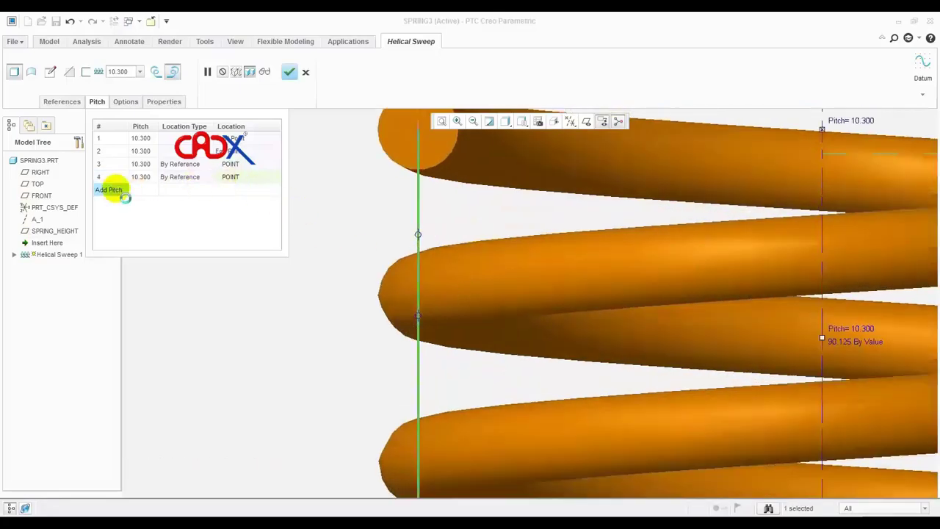
click(186, 191)
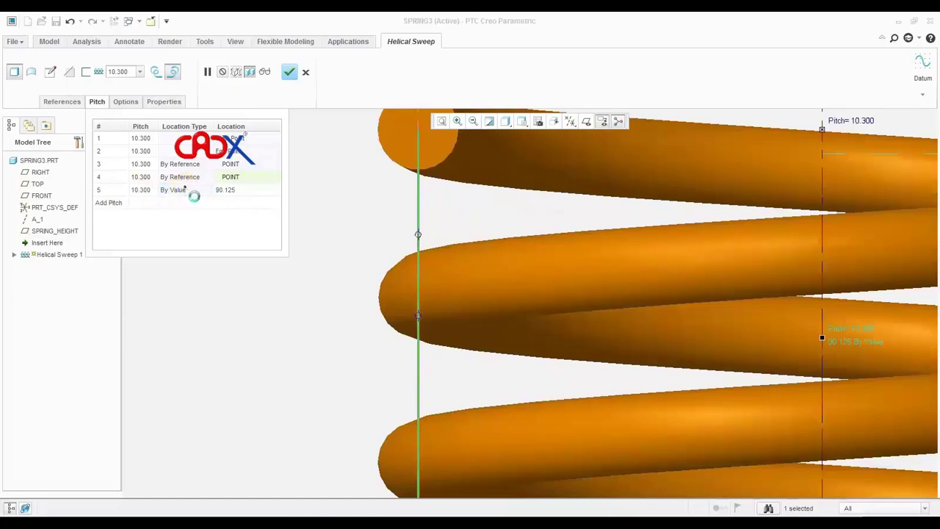
click(190, 191)
click(209, 190)
click(183, 209)
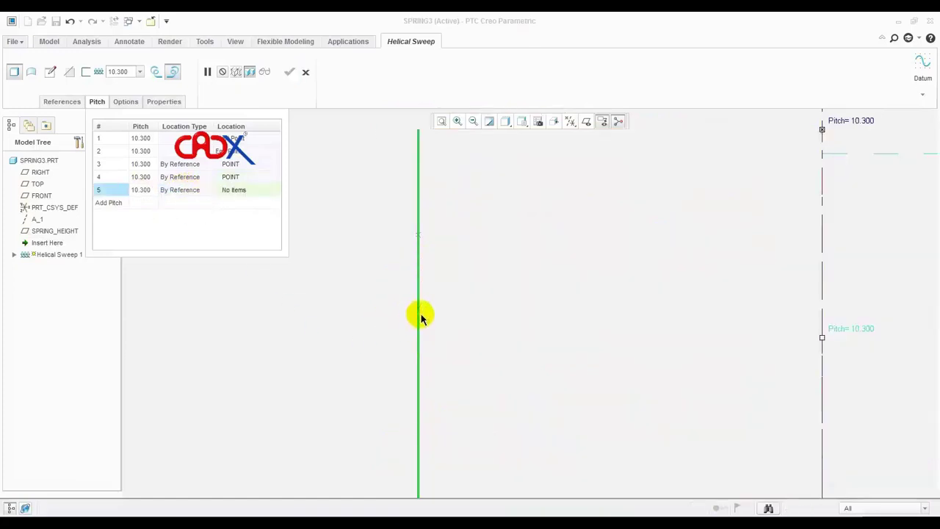
click(419, 316)
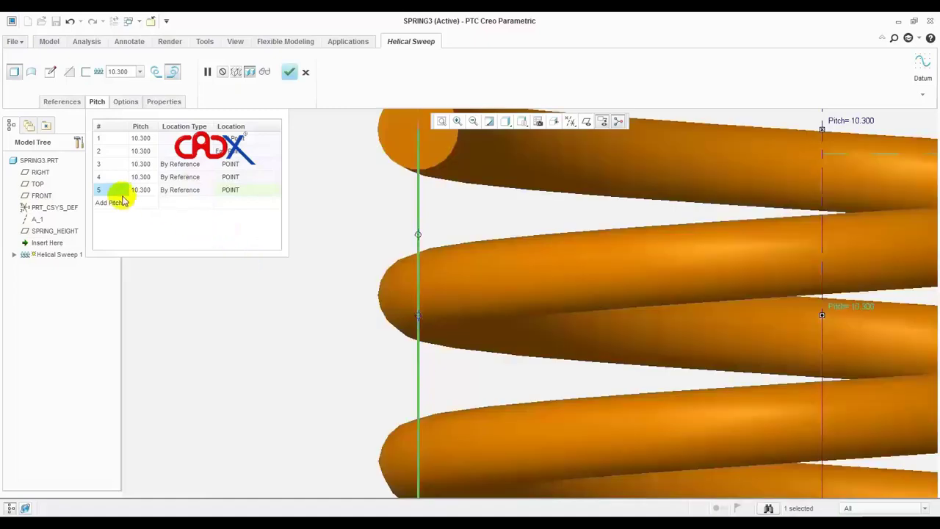
- Add pitch point 6, located By Reference to the upper profile point
click(114, 202)
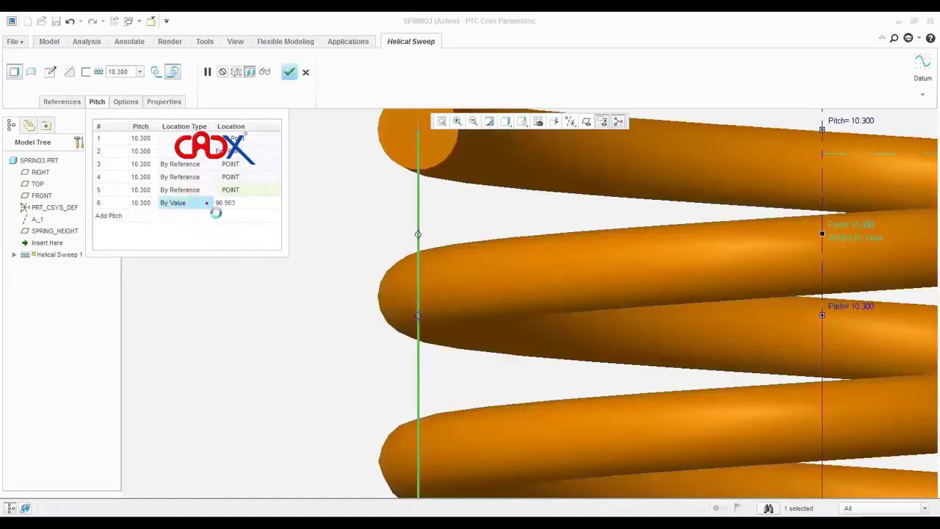
click(208, 203)
click(207, 203)
click(198, 223)
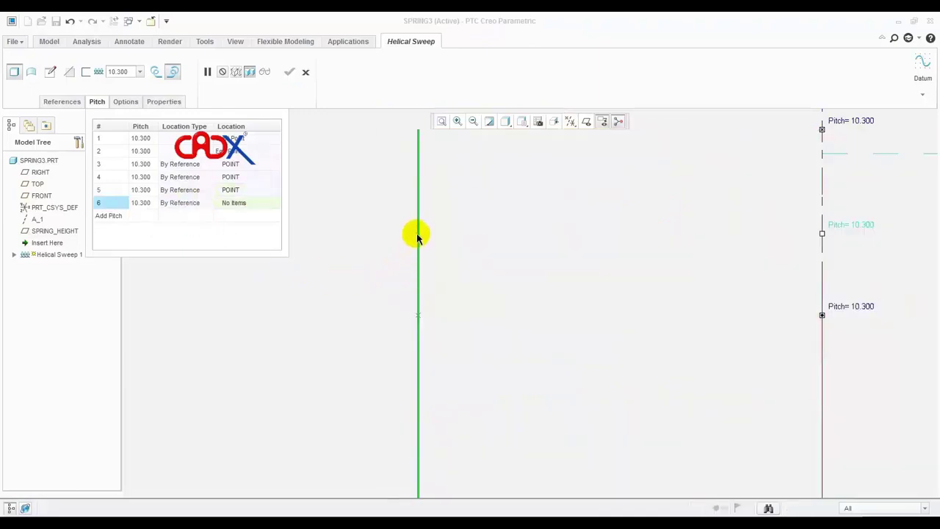
click(416, 235)
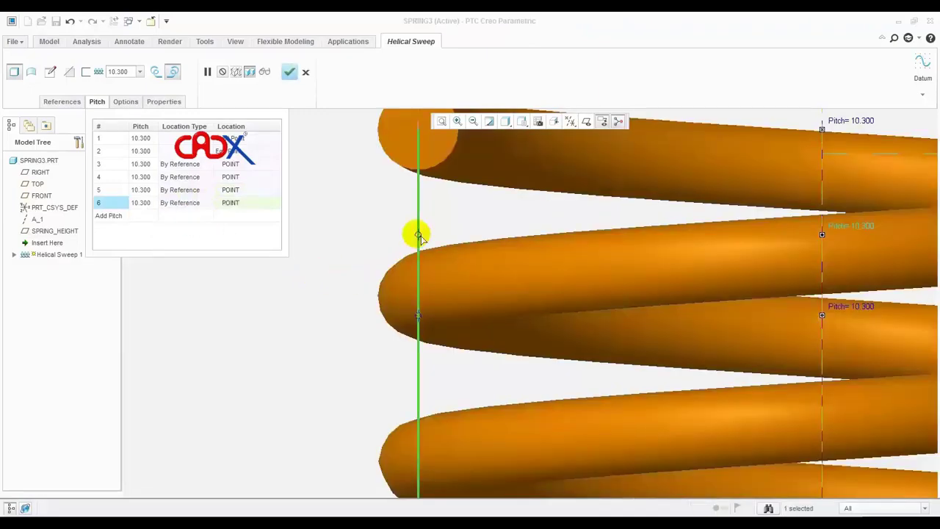
scroll(353, 261, down, 2)
scroll(374, 277, down, 3)
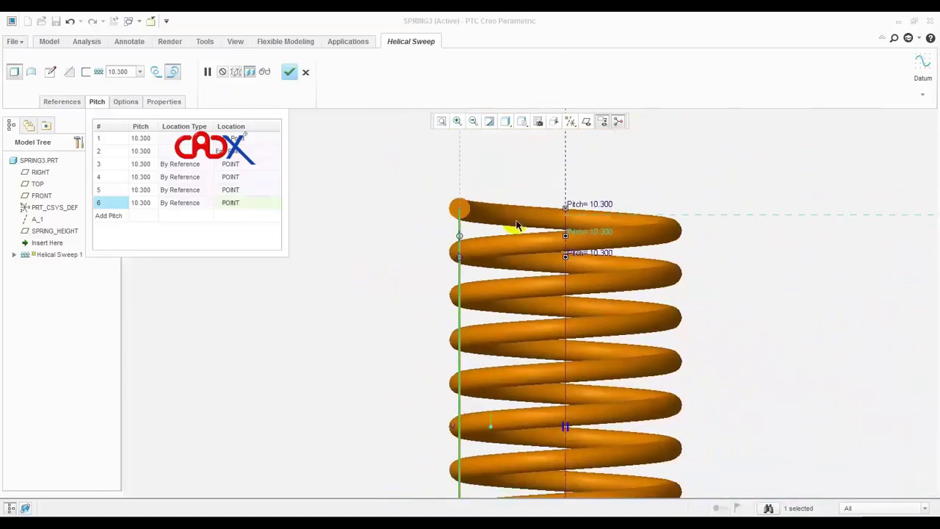
scroll(438, 246, down, 2)
scroll(437, 246, up, 1)
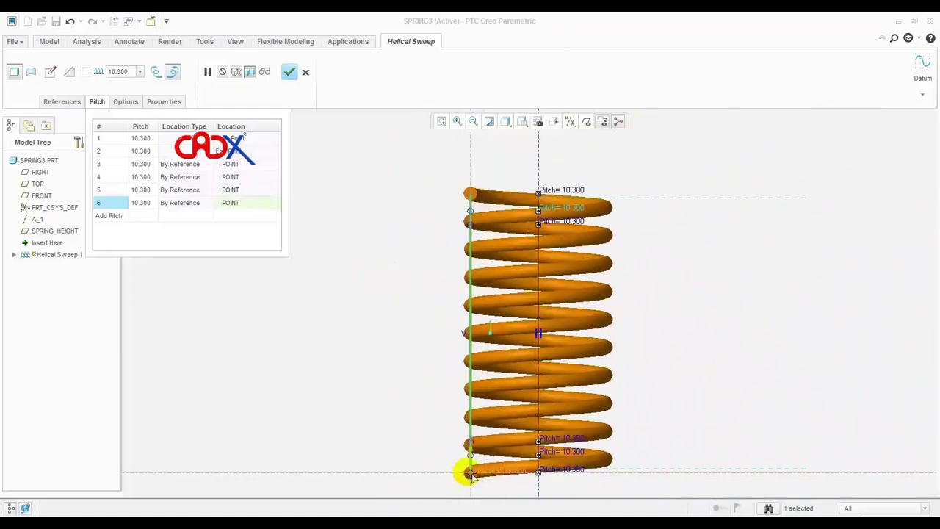
- Set the pitch of rows 1, 2 and 3 in the pitch table to 5
double_click(151, 139)
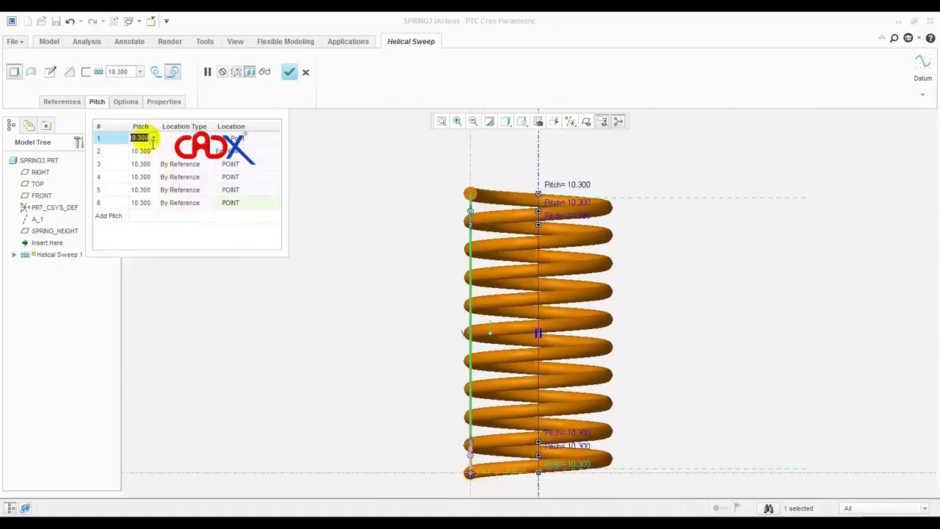
text(5)
click(146, 152)
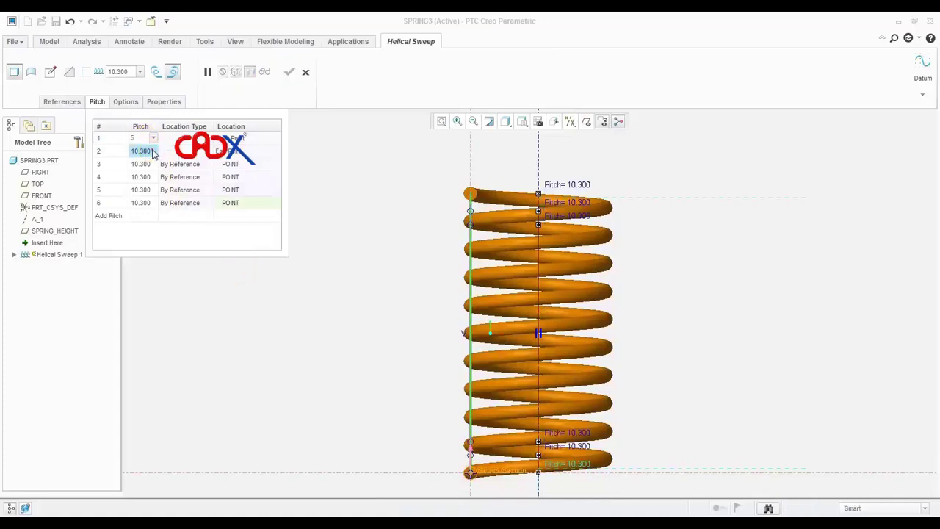
click(149, 152)
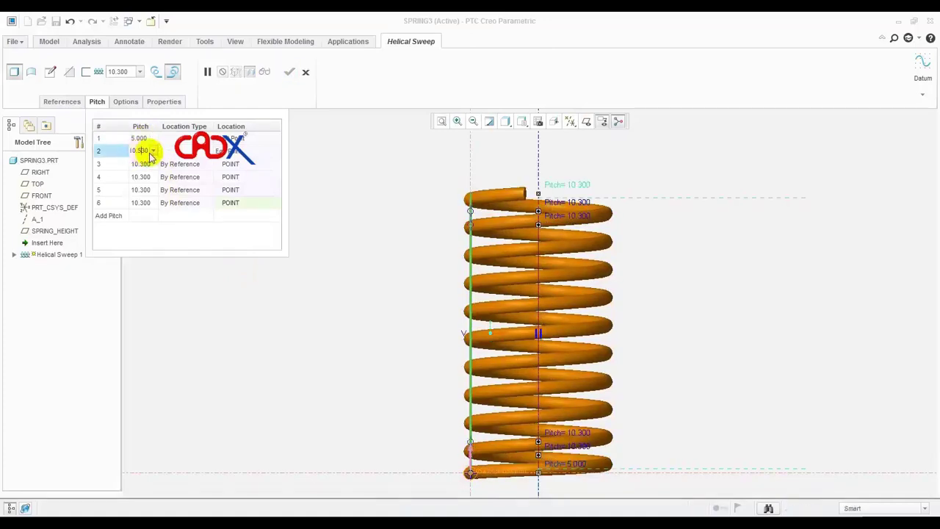
text(5)
click(149, 169)
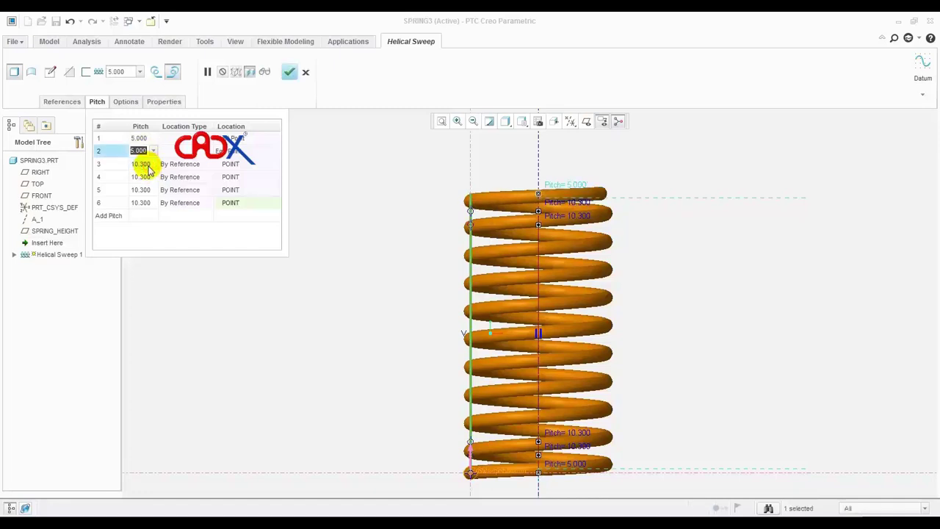
click(109, 164)
scroll(555, 479, up, 4)
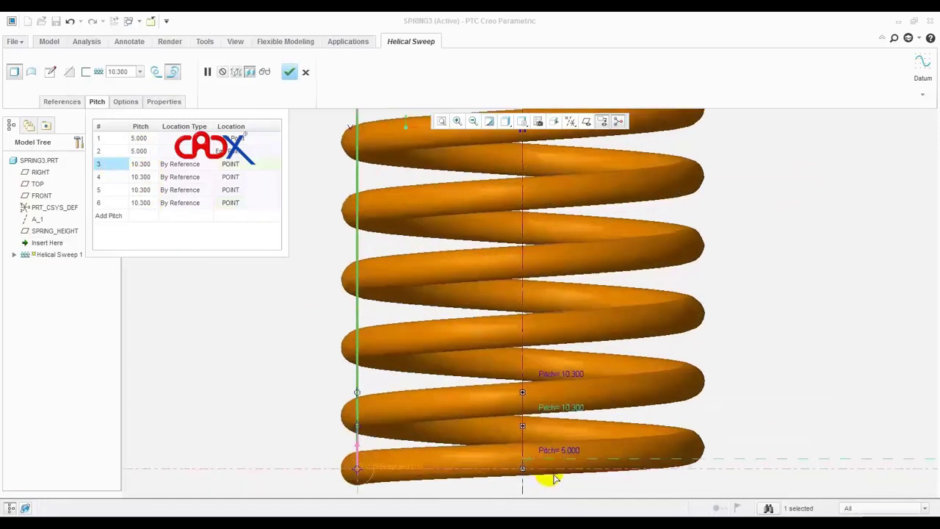
scroll(552, 478, up, 2)
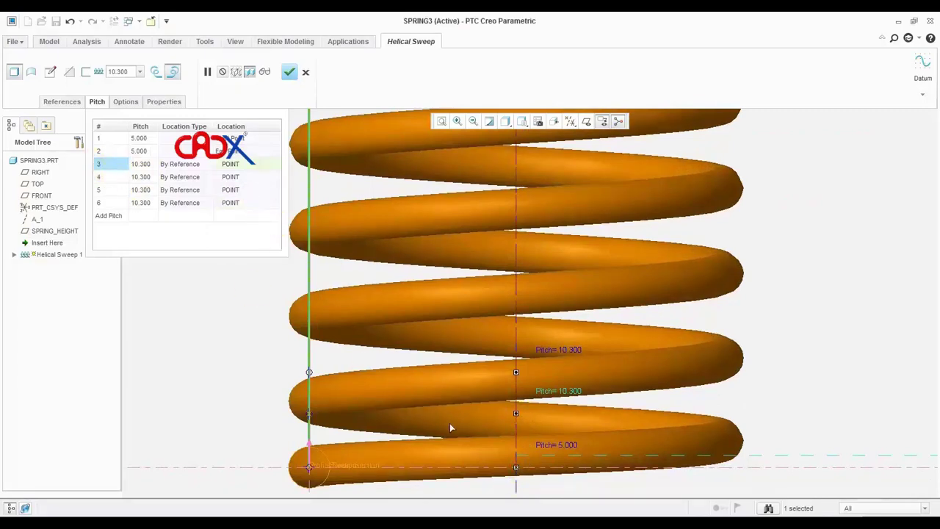
double_click(141, 164)
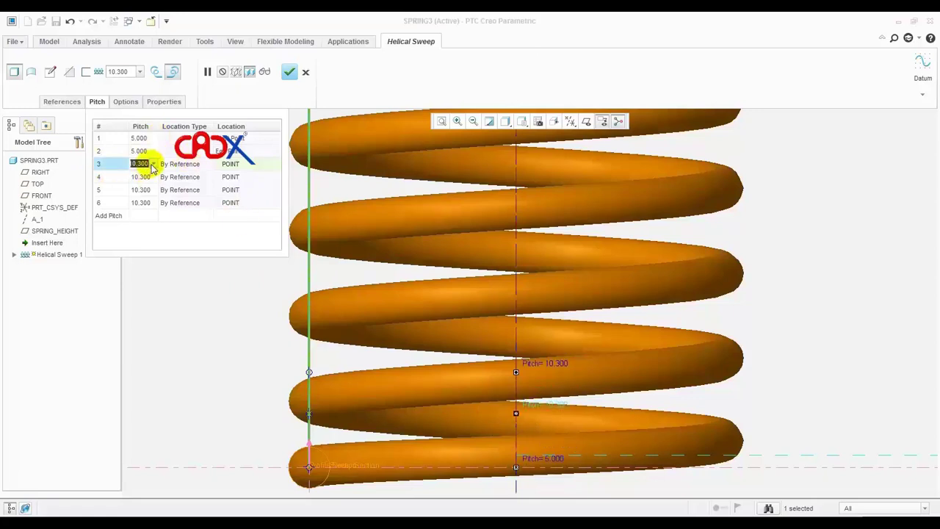
click(151, 164)
click(140, 176)
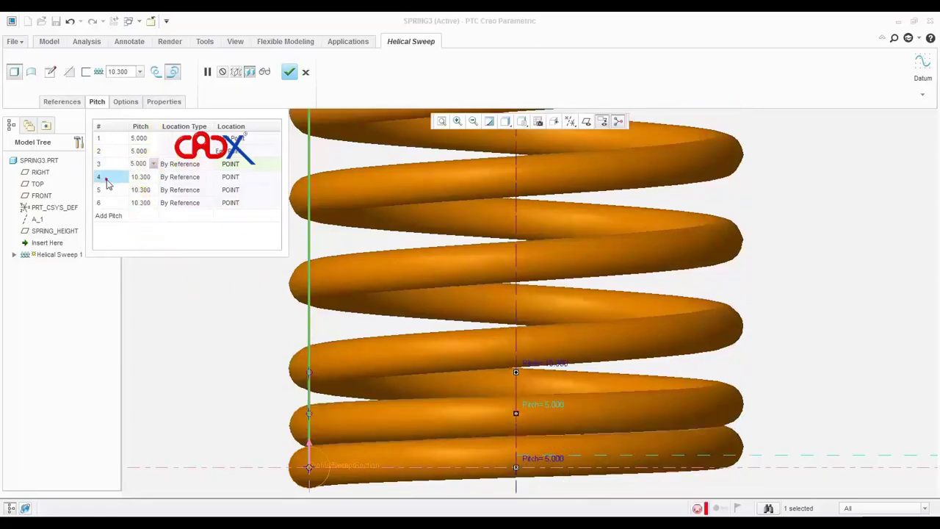
click(100, 177)
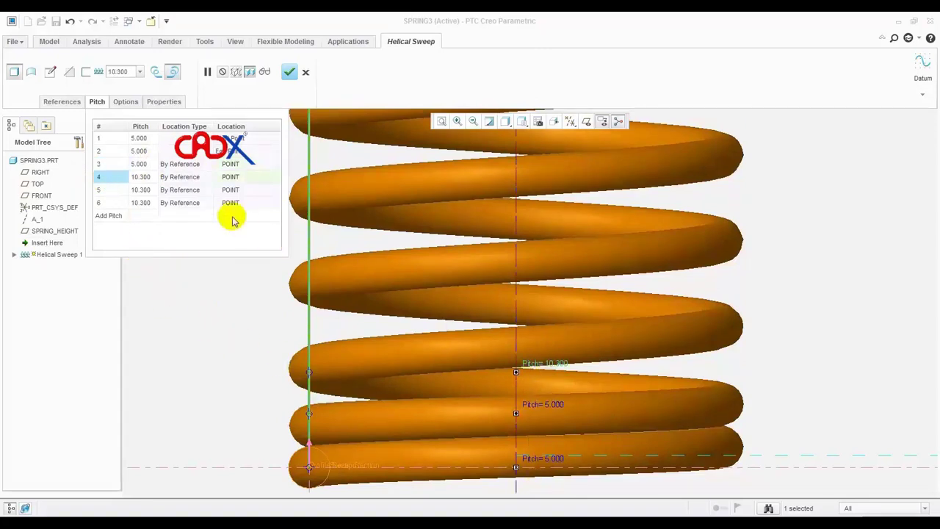
- Set row 4's pitch to 25
click(142, 177)
click(151, 179)
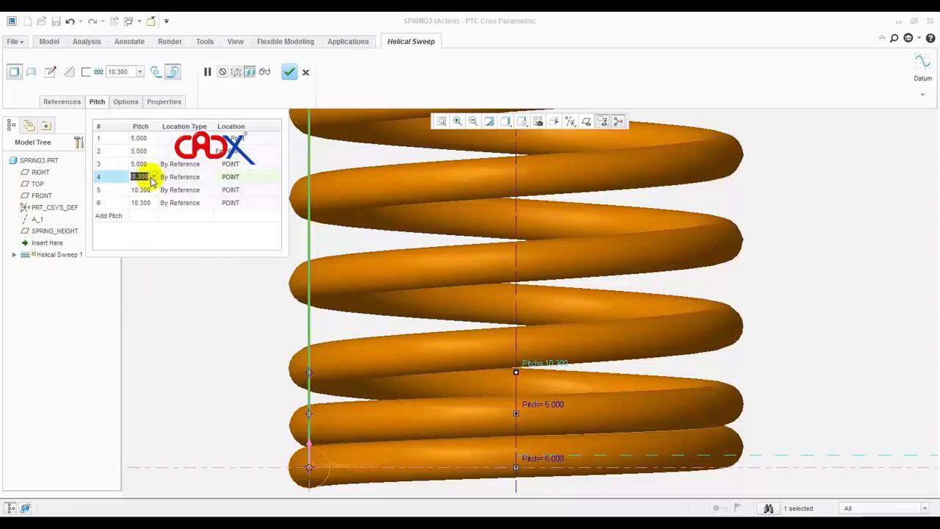
text(25)
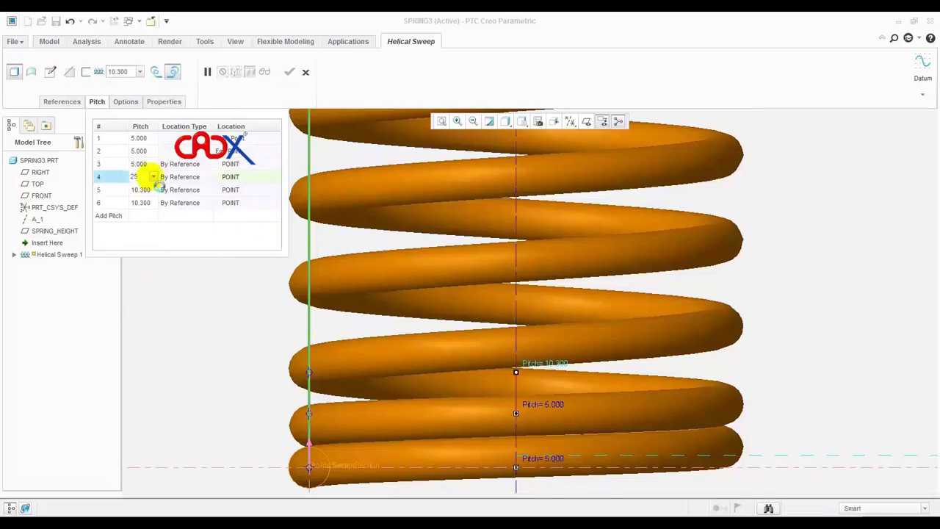
key(Return)
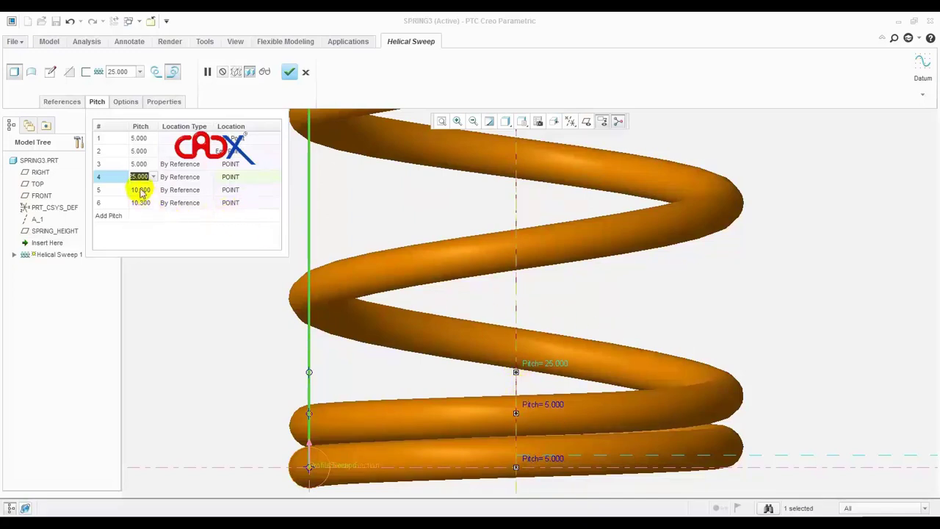
scroll(582, 399, down, 3)
scroll(580, 409, down, 3)
scroll(598, 272, up, 1)
scroll(574, 288, up, 2)
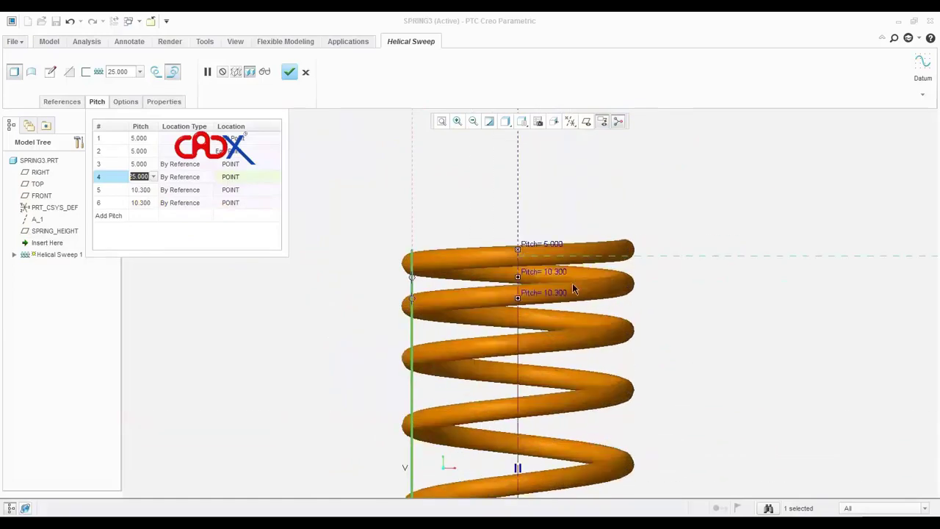
click(98, 177)
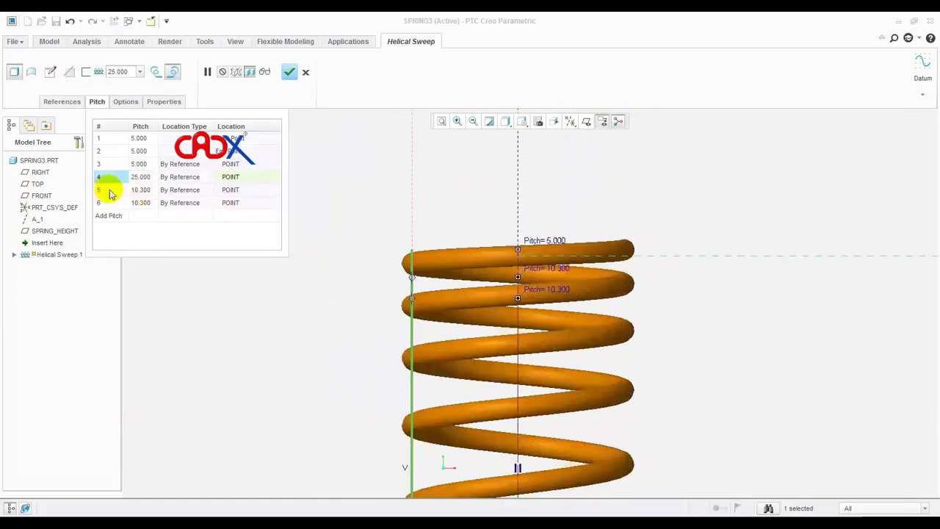
- Set row 5's pitch to 25 and row 6's pitch to 5 from the preset values
scroll(525, 298, up, 2)
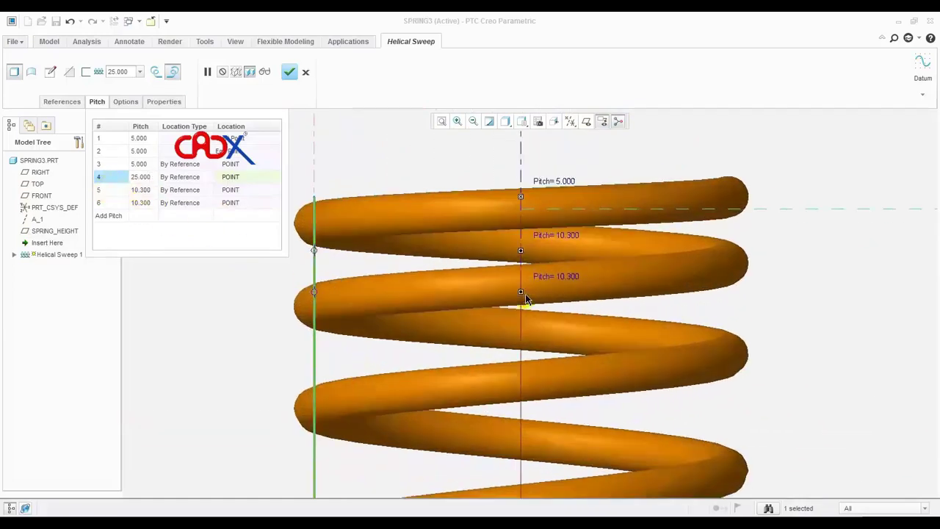
click(150, 190)
click(153, 189)
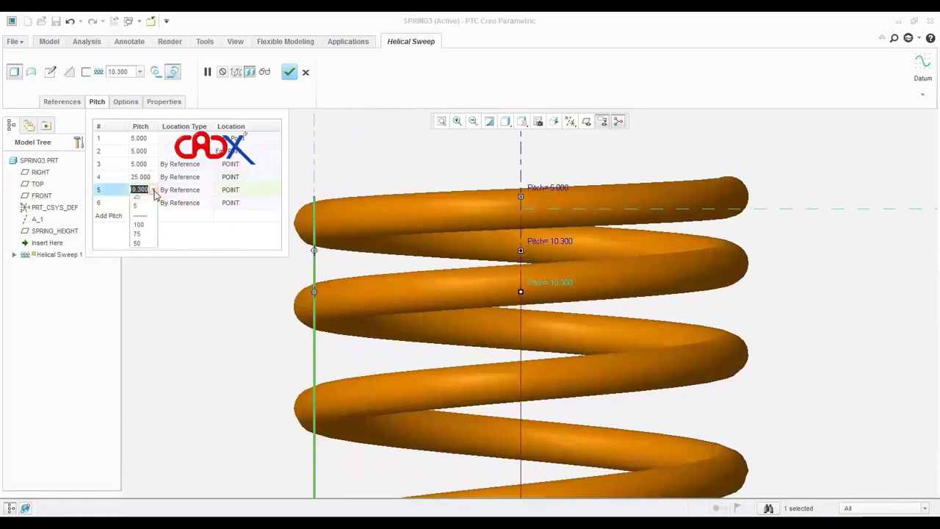
click(143, 203)
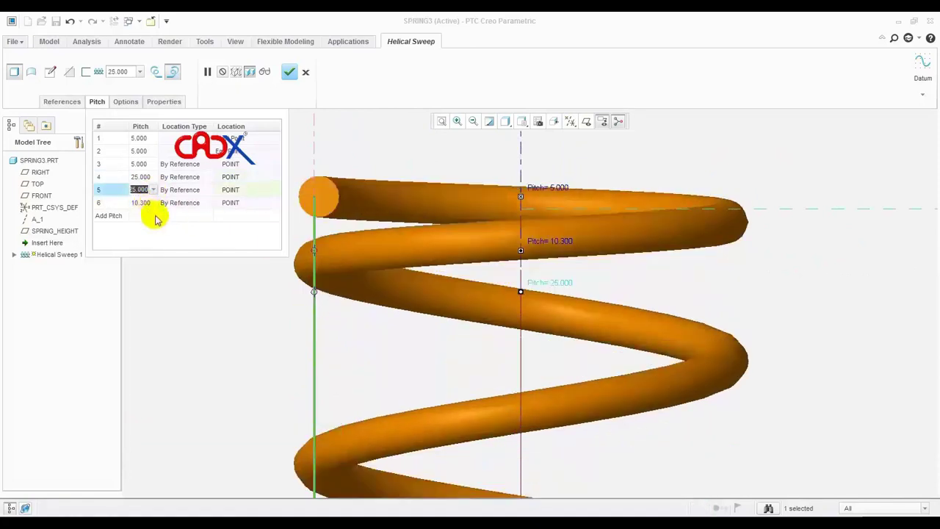
click(151, 205)
click(149, 205)
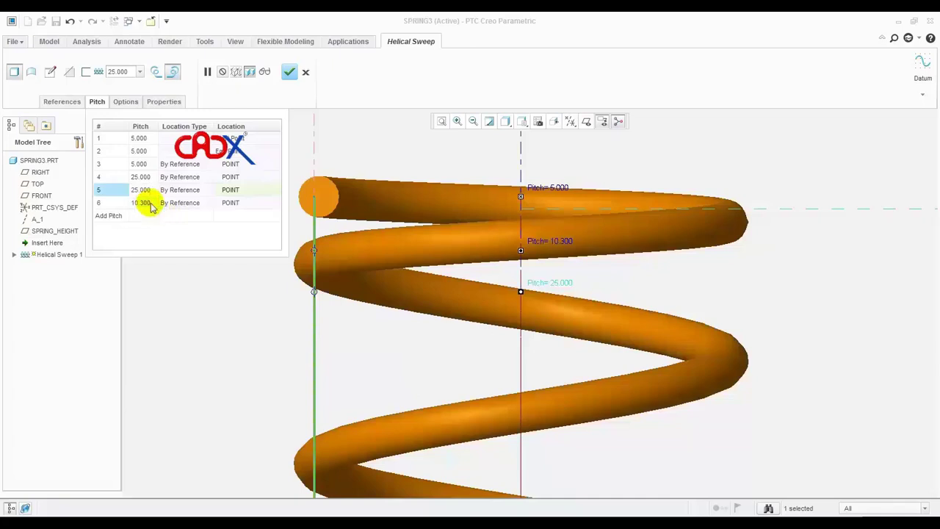
click(152, 205)
click(135, 223)
text(5.000)
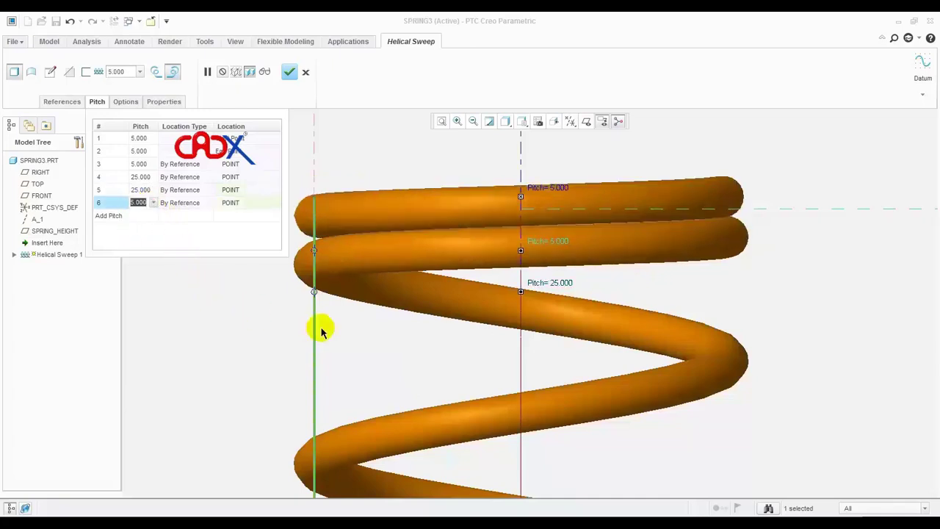
- Close the pitch table and complete Helical Sweep 1
scroll(667, 290, down, 2)
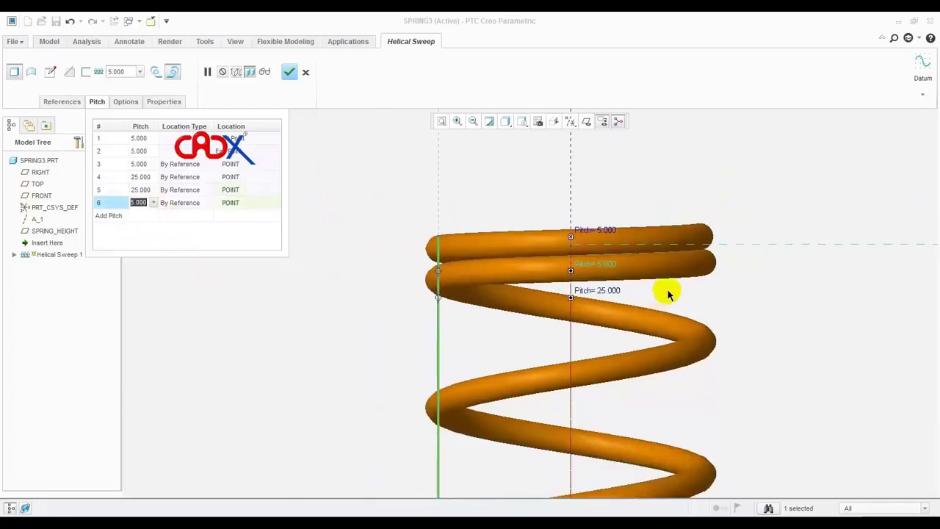
scroll(567, 252, down, 2)
scroll(534, 294, down, 2)
scroll(641, 325, up, 3)
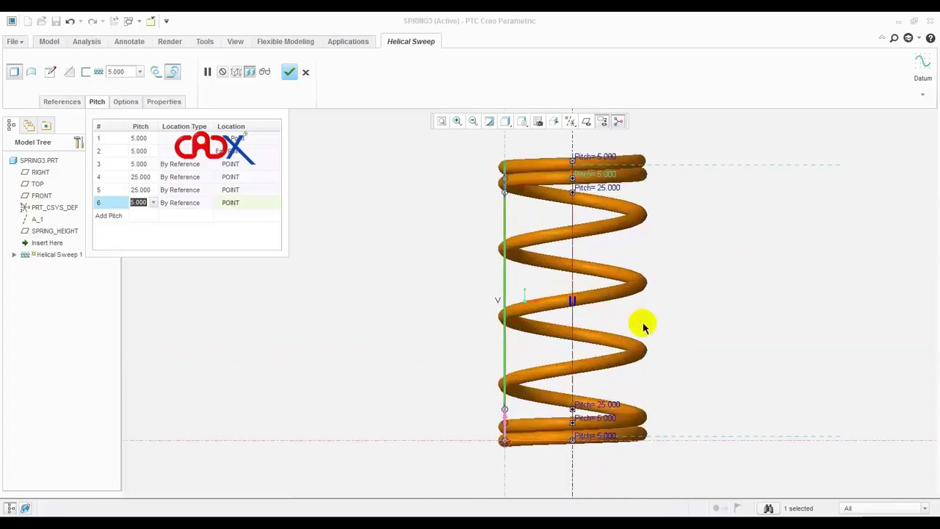
click(95, 102)
click(290, 72)
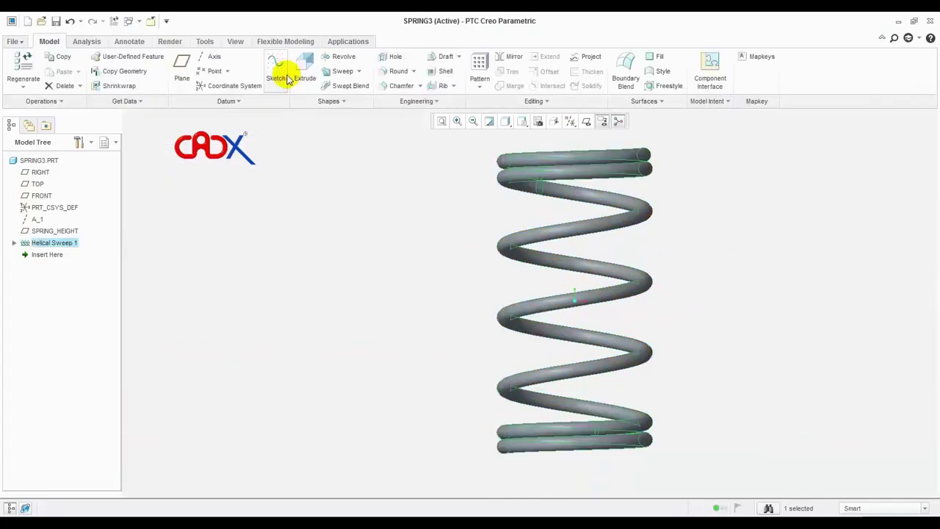
- Trim the spring's bottom coil flat with a Solidify cut at the TOP plane
click(364, 223)
mouse_move(365, 223)
middle_down()
mouse_move(536, 304)
mouse_move(447, 298)
mouse_move(496, 331)
mouse_move(533, 340)
mouse_move(594, 326)
mouse_move(617, 361)
mouse_move(573, 351)
mouse_move(531, 359)
mouse_move(551, 378)
middle_up()
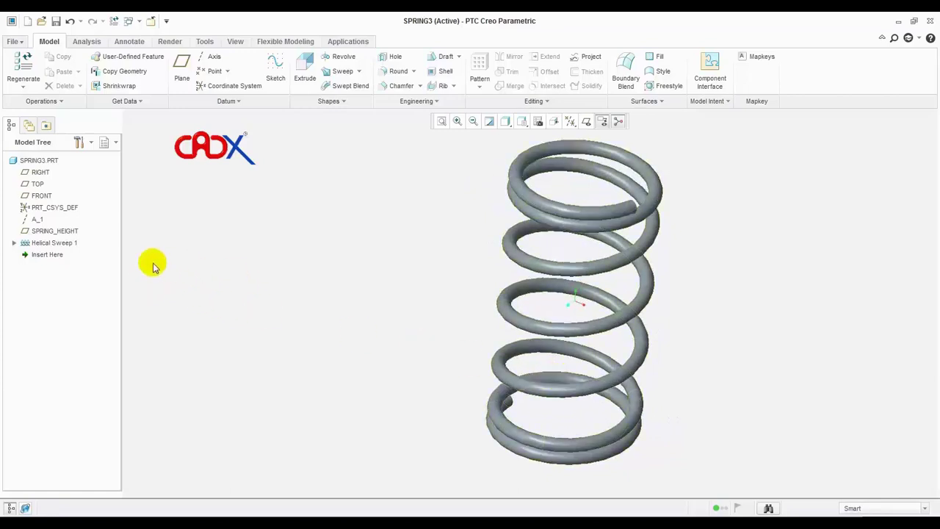
click(37, 184)
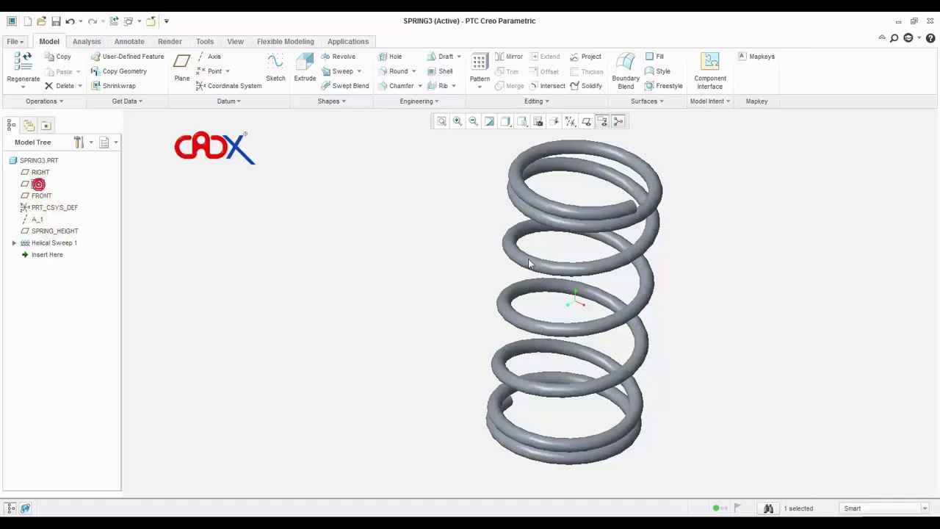
click(595, 88)
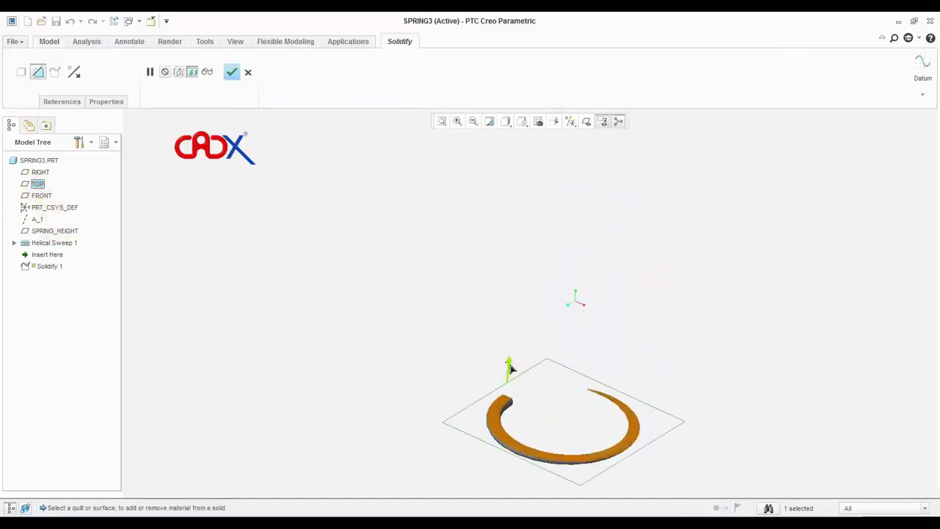
mouse_move(504, 360)
middle_down()
mouse_move(530, 340)
mouse_move(524, 332)
mouse_move(531, 397)
middle_up()
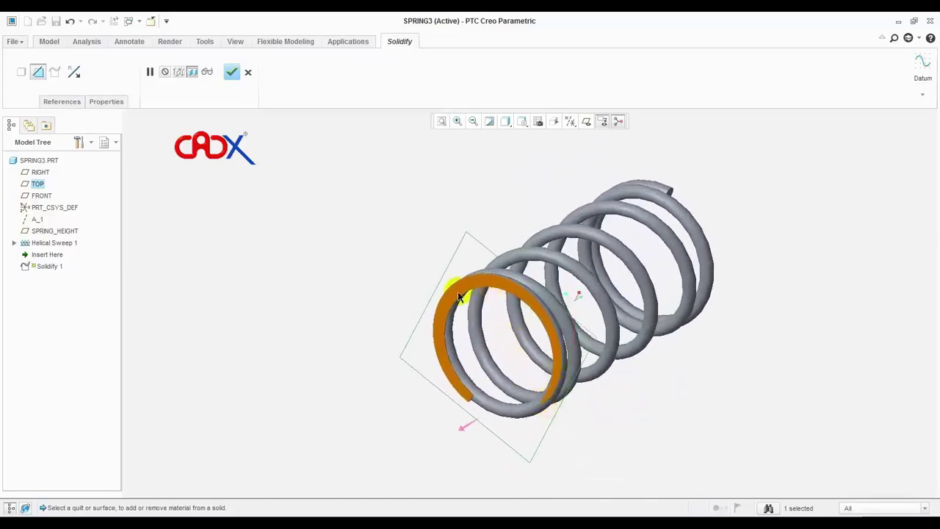
middle_drag(565, 405, 581, 420)
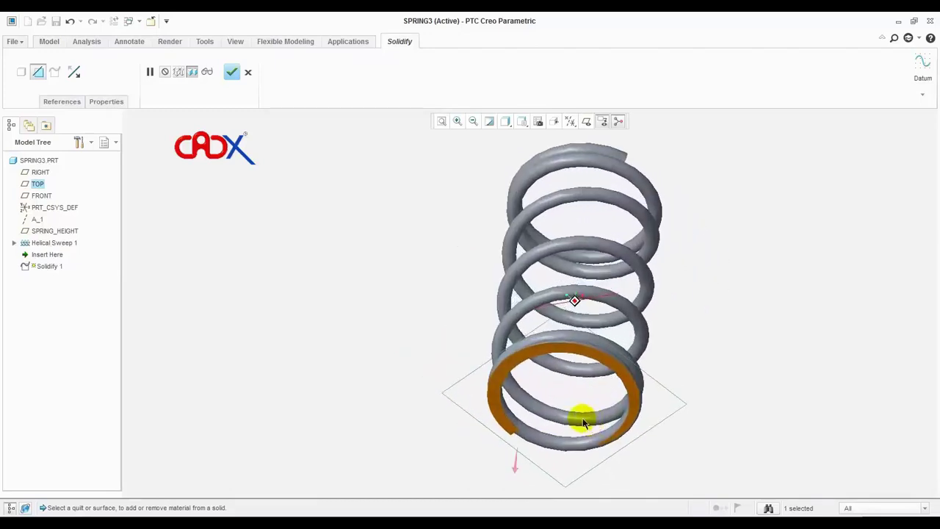
click(231, 71)
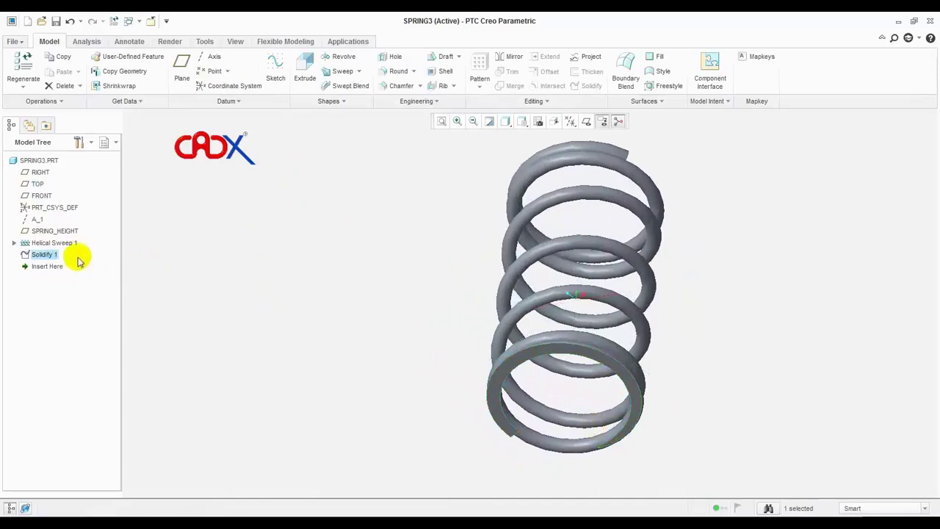
- Select the SPRING_HEIGHT plane and begin a second Solidify cut with it
click(54, 231)
scroll(480, 303, down, 3)
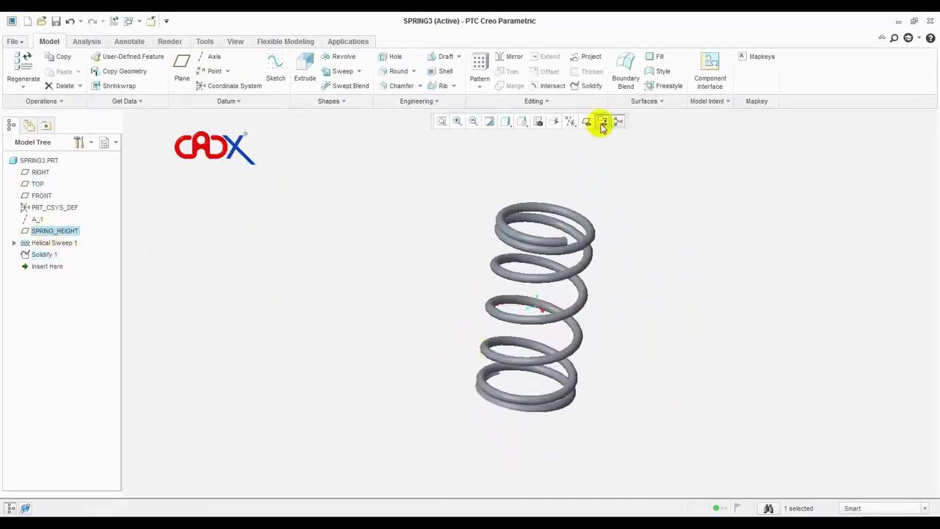
click(589, 84)
- Confirm the top-end Solidify cut at SPRING_HEIGHT and orbit to inspect both flat ends
click(231, 71)
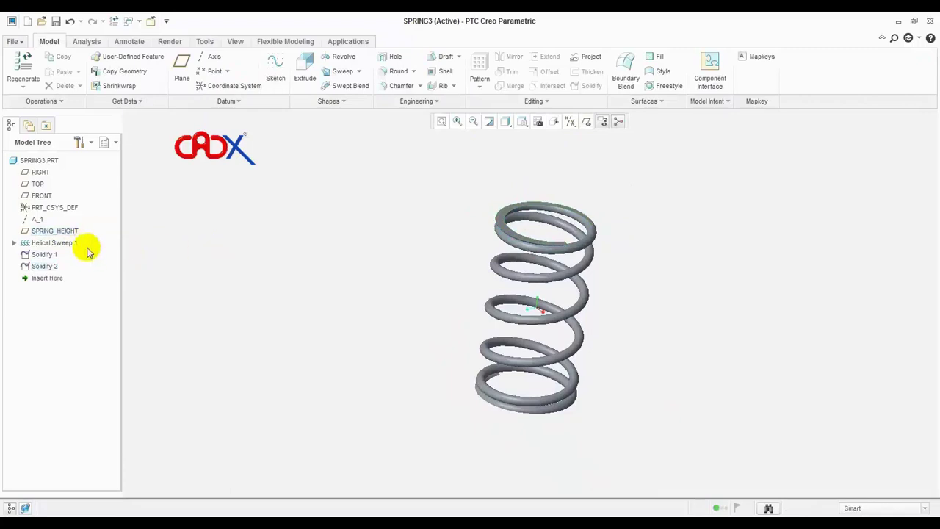
click(55, 231)
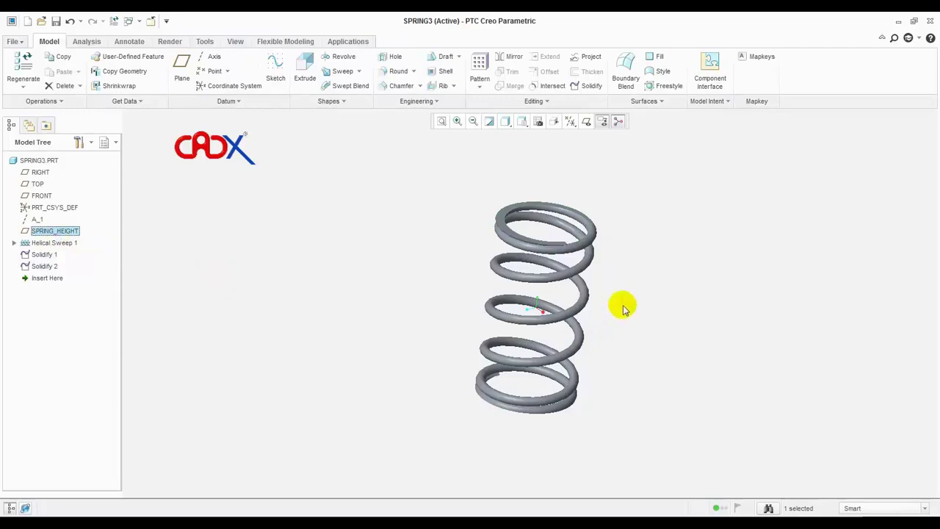
scroll(571, 243, up, 2)
mouse_move(571, 243)
middle_down()
mouse_move(571, 235)
mouse_move(592, 254)
middle_up()
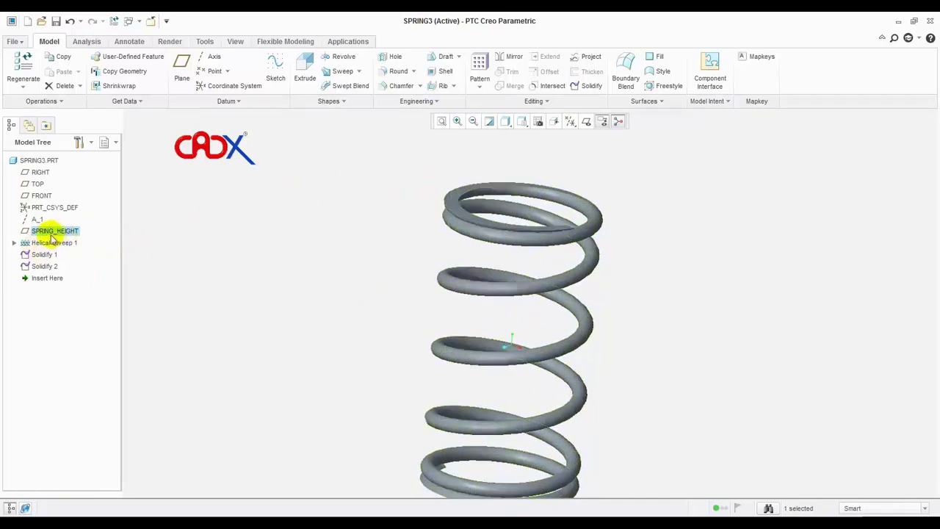
scroll(338, 263, down, 2)
scroll(350, 293, up, 1)
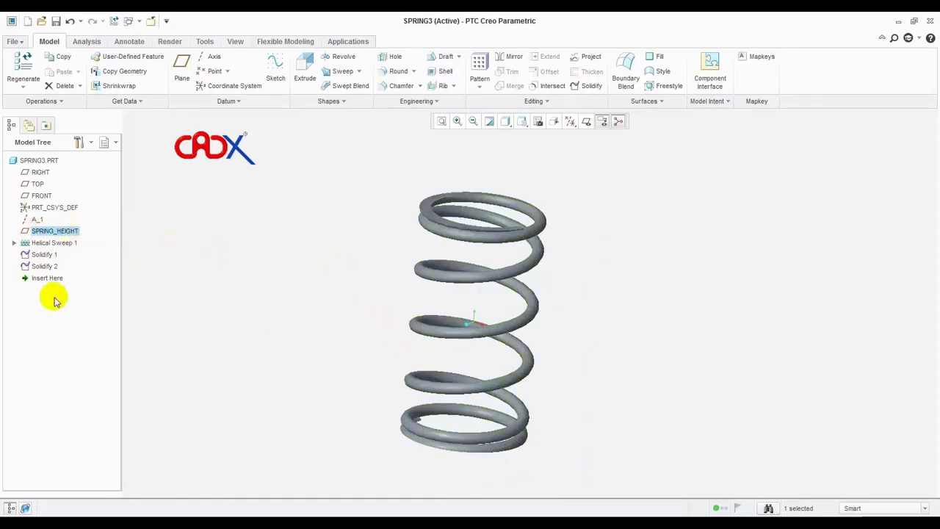
click(426, 211)
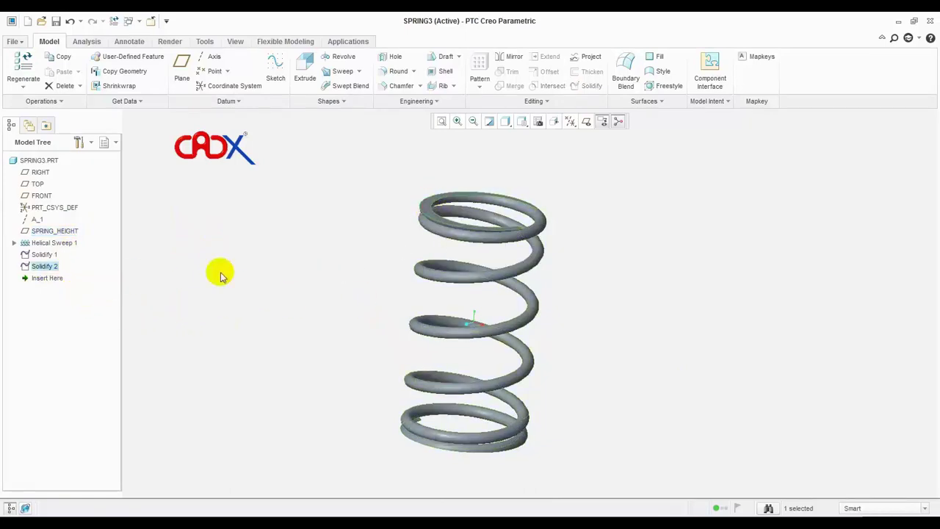
click(576, 267)
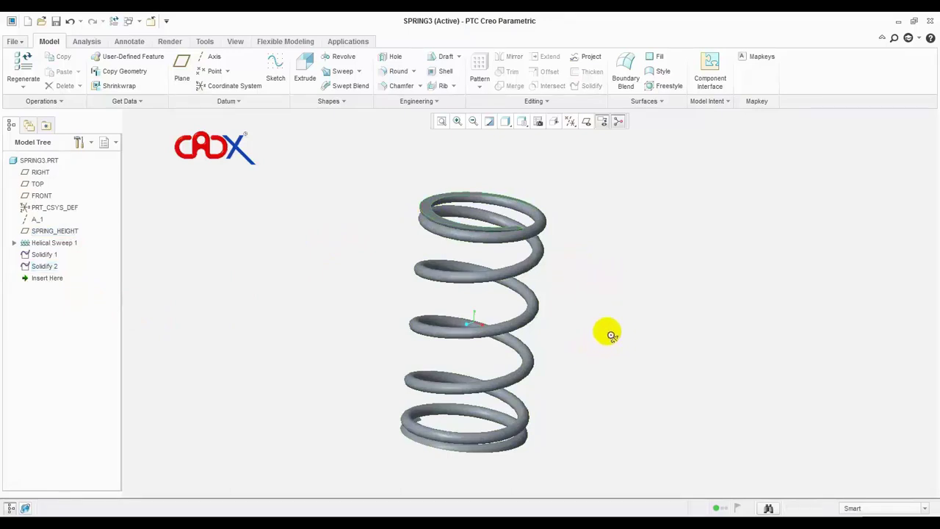
mouse_move(607, 331)
middle_down()
mouse_move(580, 329)
mouse_move(592, 332)
mouse_move(579, 340)
mouse_move(583, 310)
mouse_move(554, 336)
mouse_move(567, 318)
mouse_move(556, 324)
middle_up()
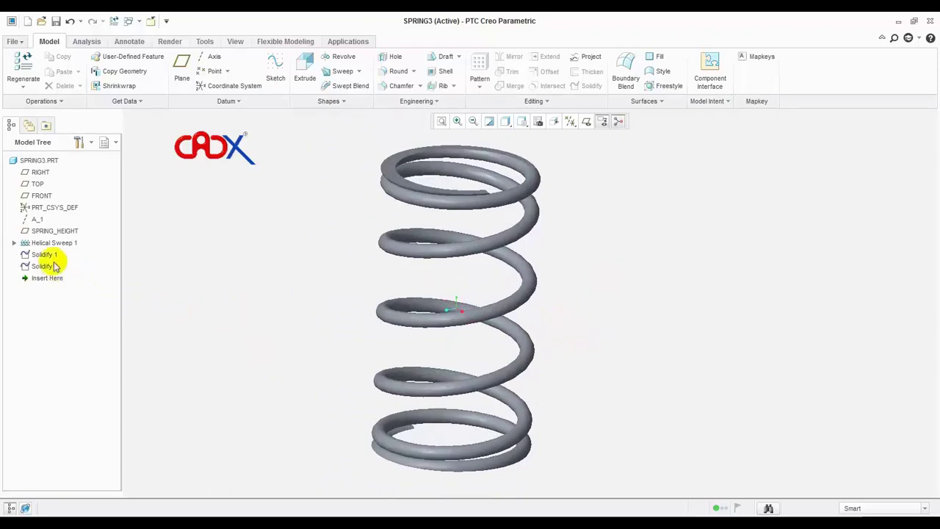
- Display the SPRING_HEIGHT plane's 100.000 offset dimension from its right-click actions
right_click(51, 233)
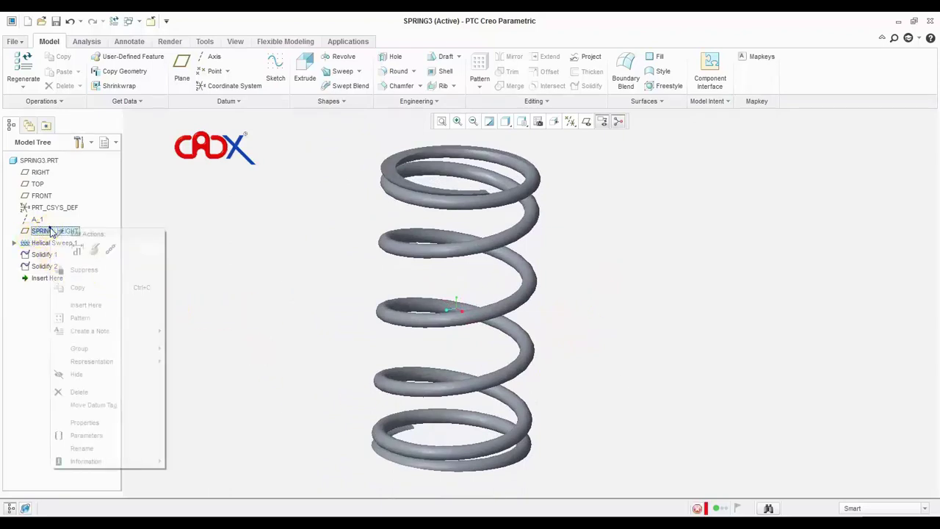
click(75, 250)
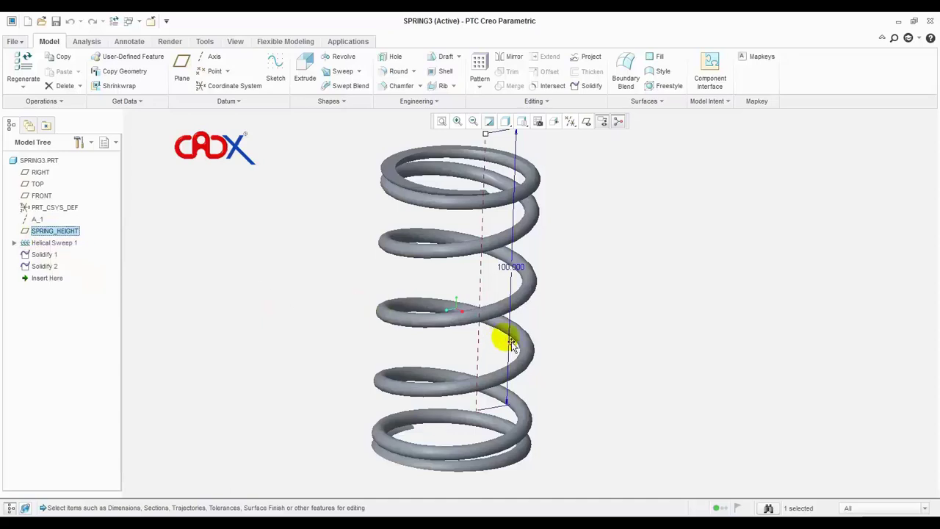
click(655, 335)
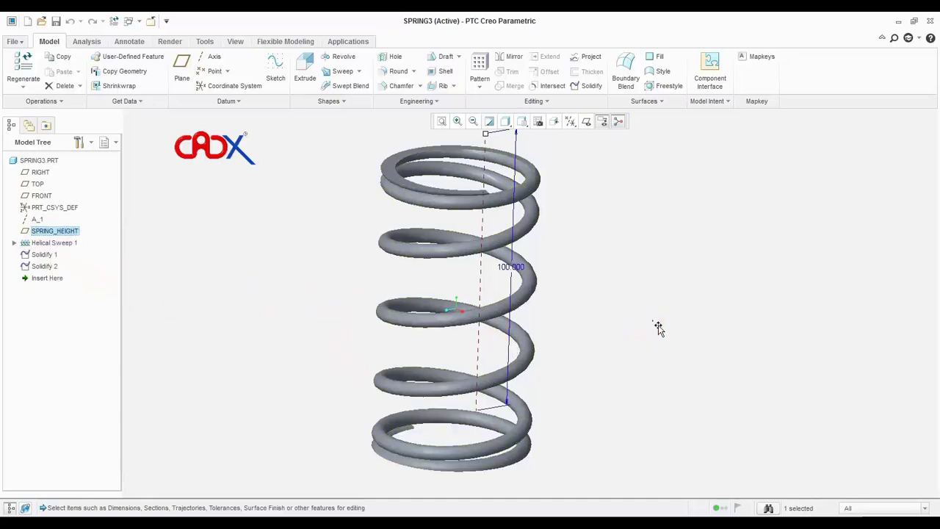
right_click(47, 232)
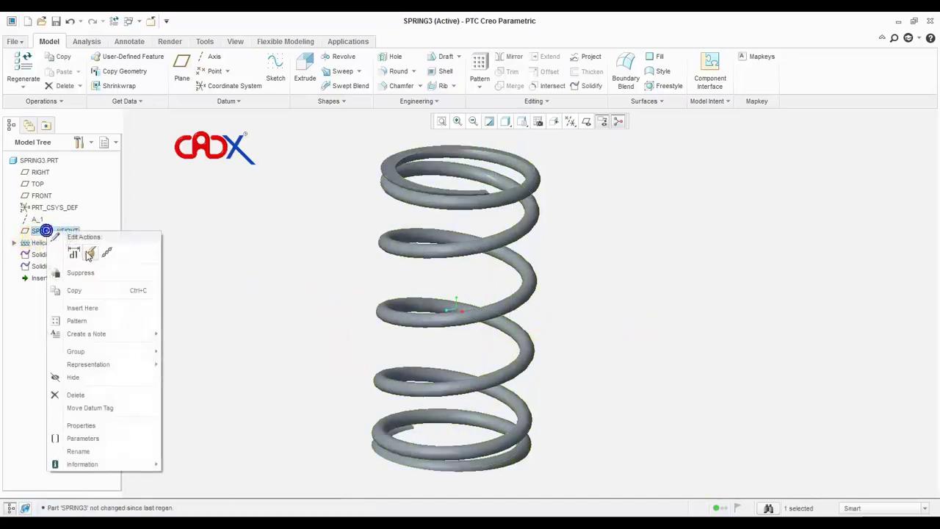
click(76, 254)
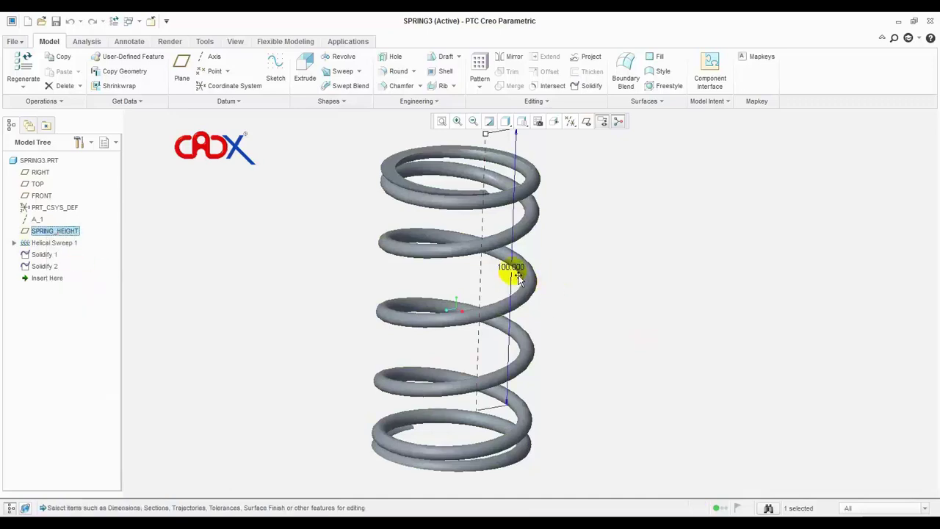
right_click(42, 232)
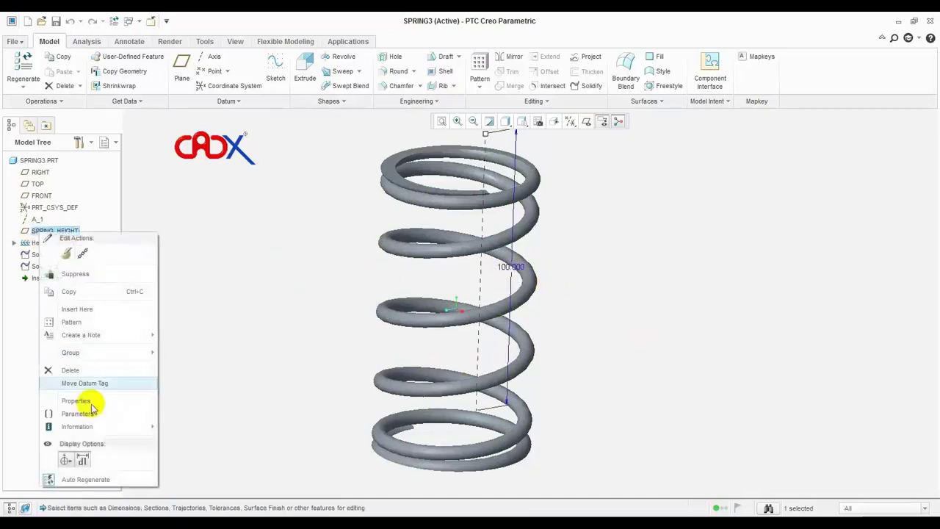
click(189, 312)
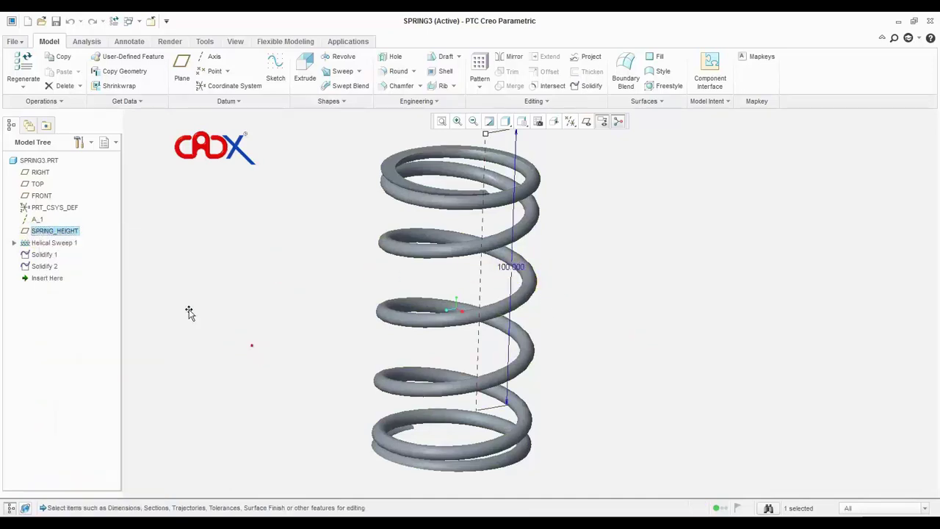
right_click(53, 232)
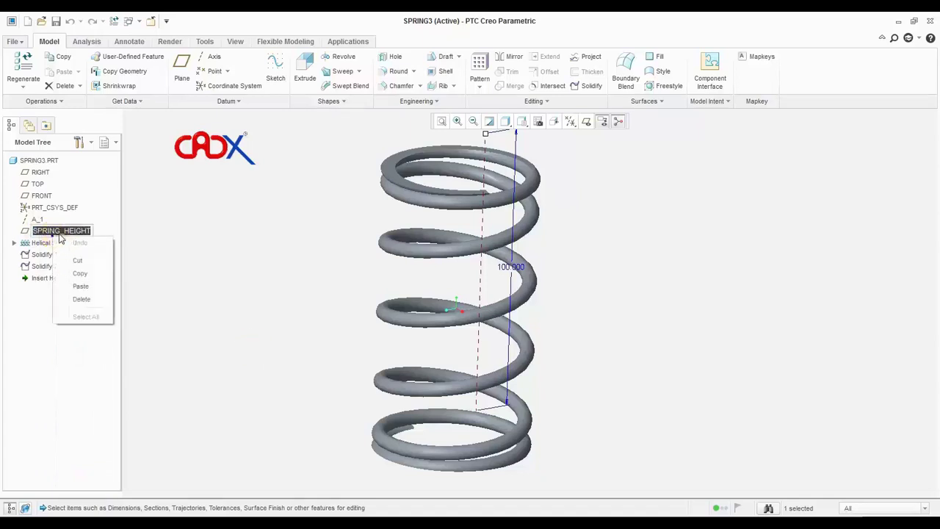
click(81, 274)
click(194, 293)
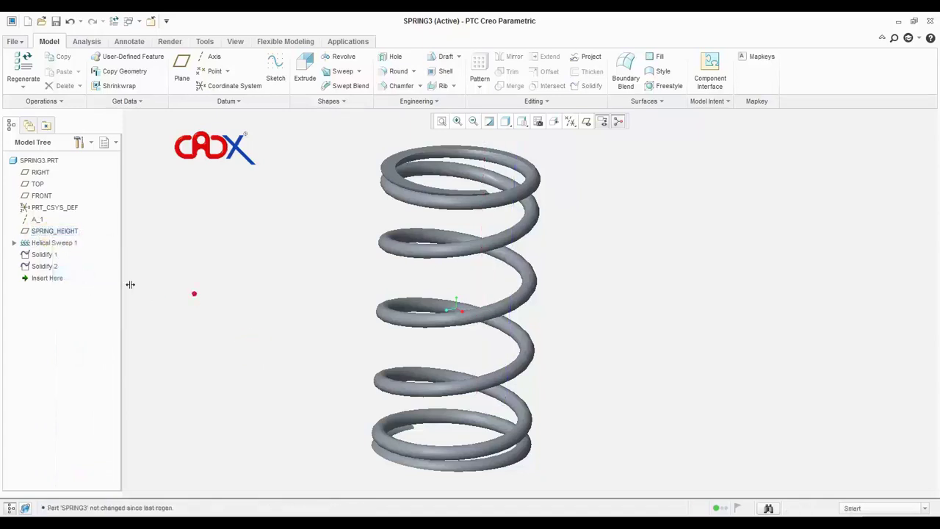
right_click(65, 232)
- Check in Properties that the 100.000 height dimension is named SPRING_HEIGHT
click(105, 251)
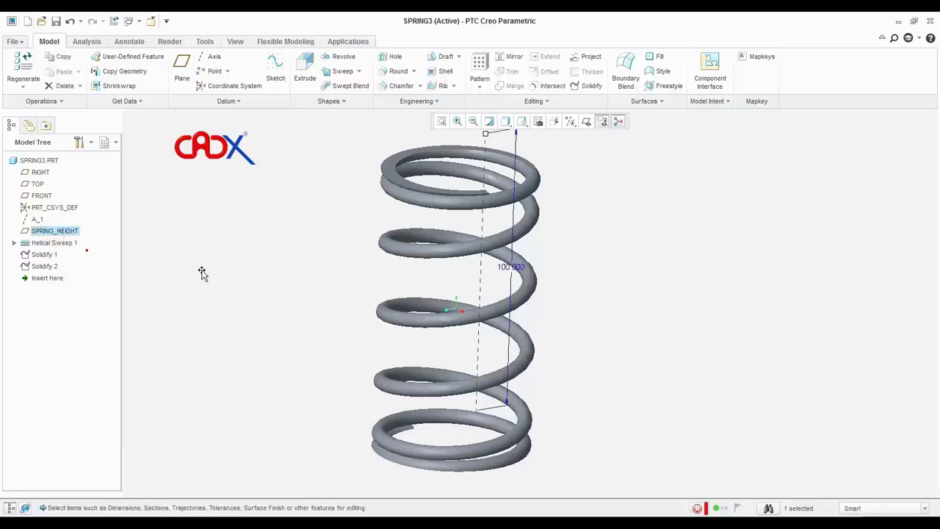
click(511, 266)
right_click(512, 268)
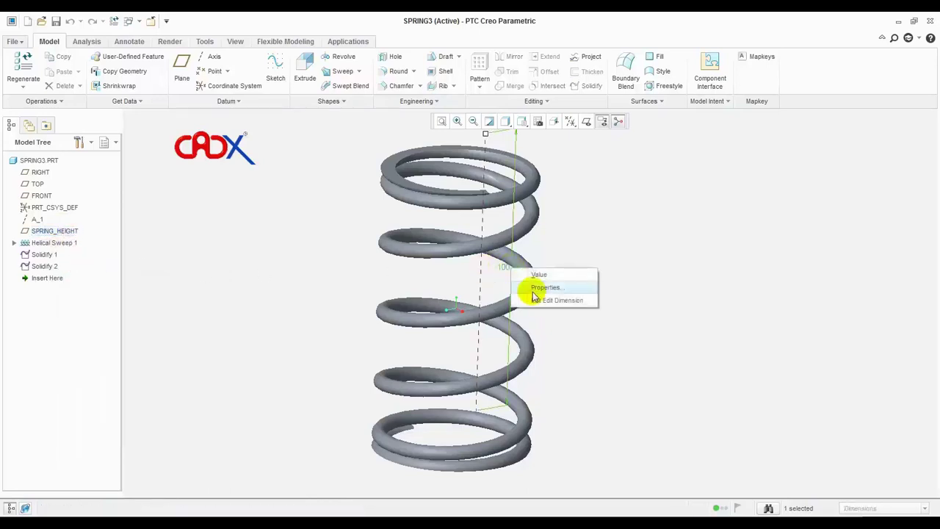
click(534, 288)
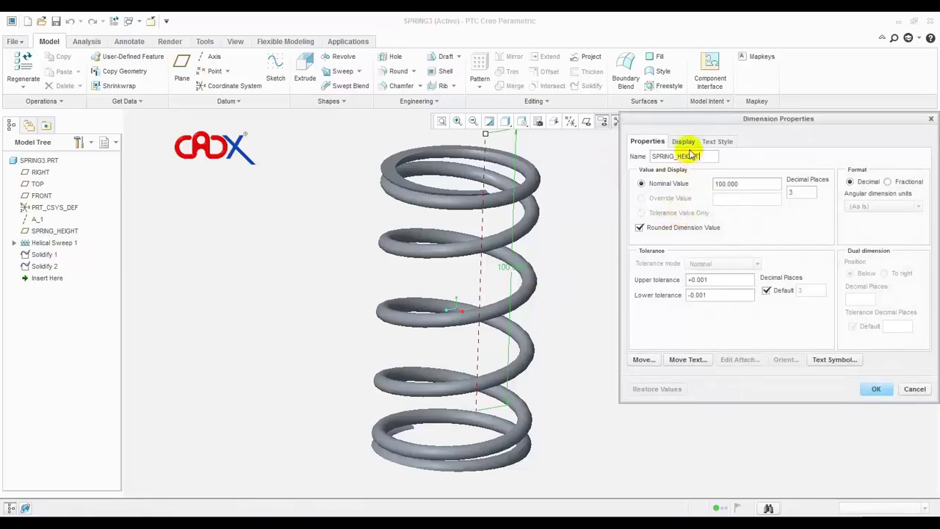
click(868, 392)
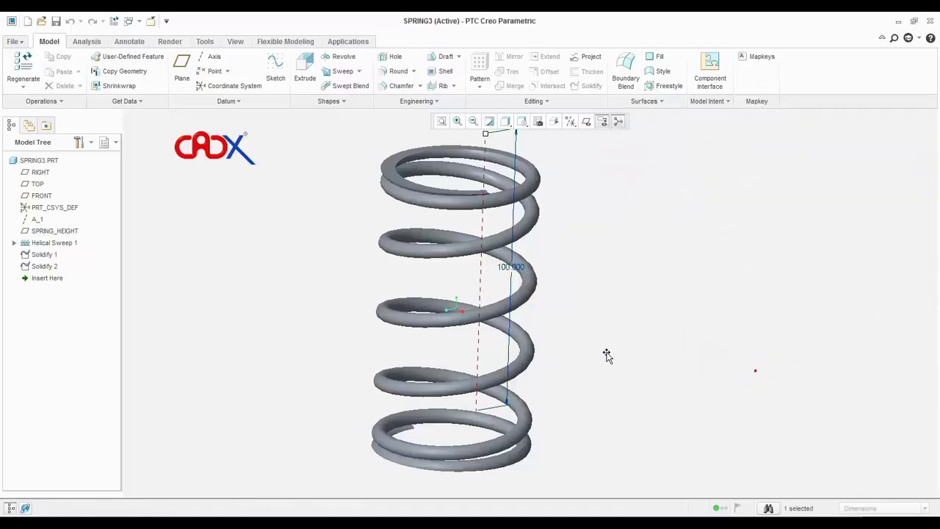
- Display the dimensions of Helical Sweep 1's Profile Section on the spring
double_click(39, 244)
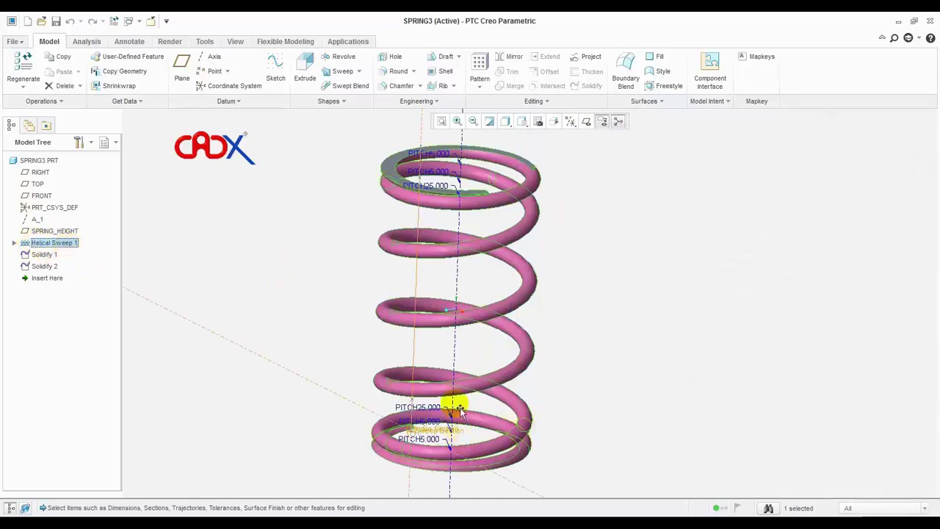
scroll(459, 439, down, 1)
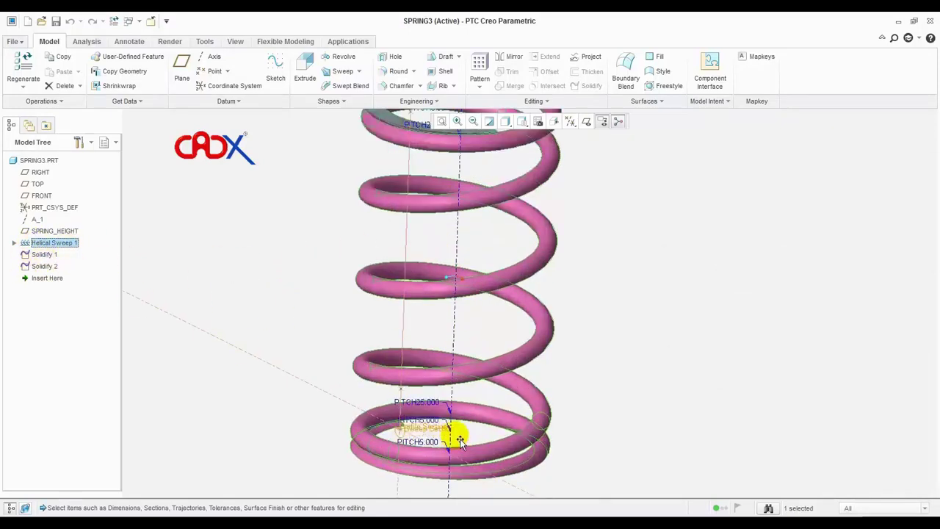
scroll(459, 439, down, 1)
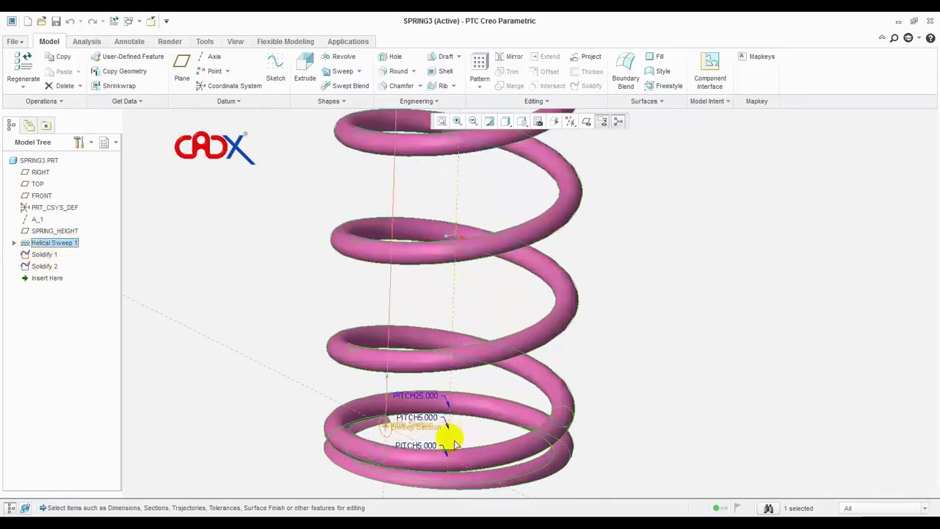
click(14, 243)
click(60, 254)
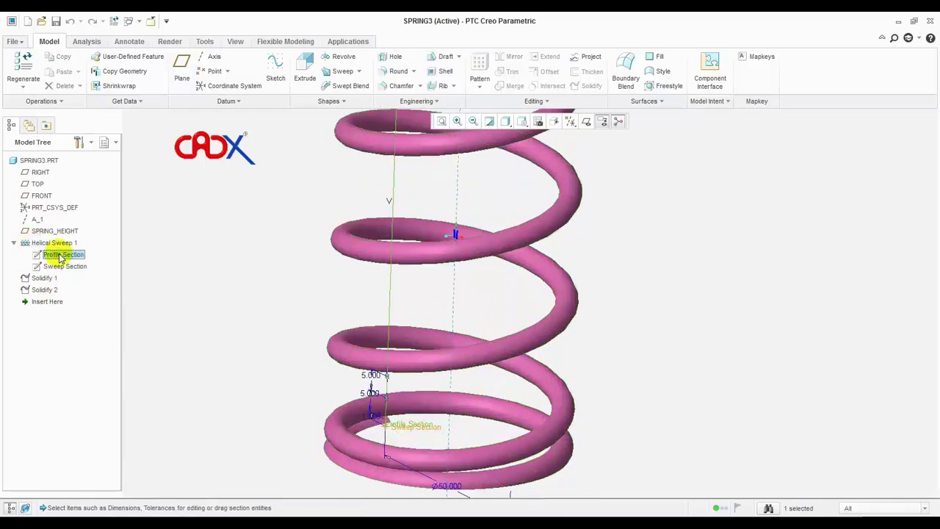
mouse_move(399, 434)
middle_down()
mouse_move(421, 424)
mouse_move(445, 436)
middle_up()
scroll(319, 458, down, 3)
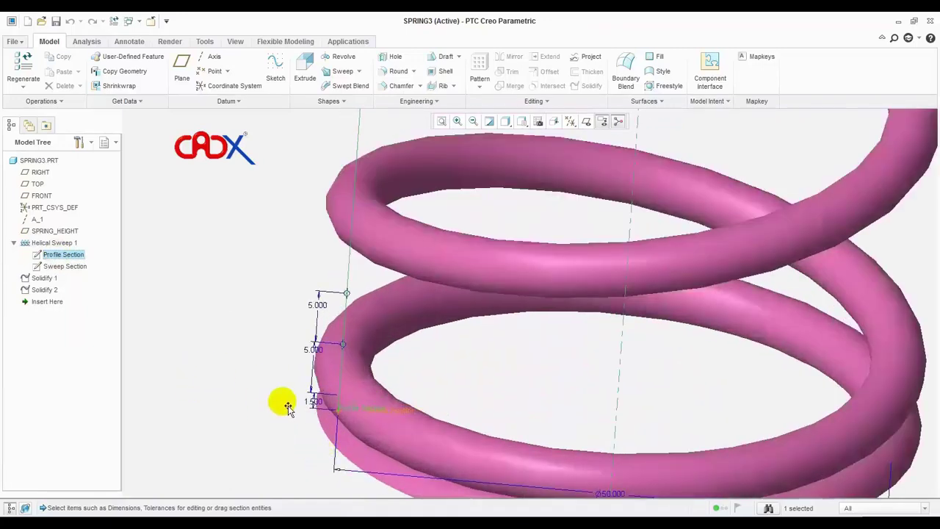
- Rename the 1.500 dimension at the coil base to GROUND in its Properties
click(323, 407)
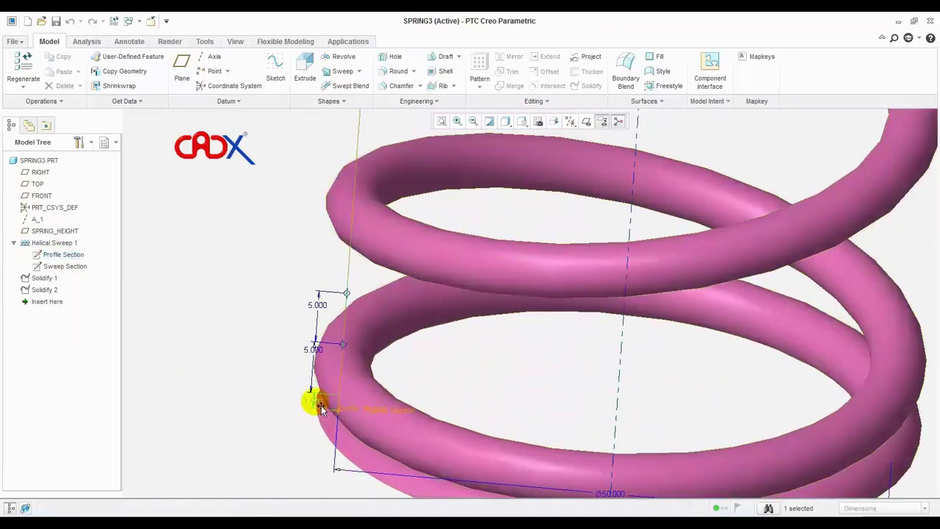
right_click(321, 409)
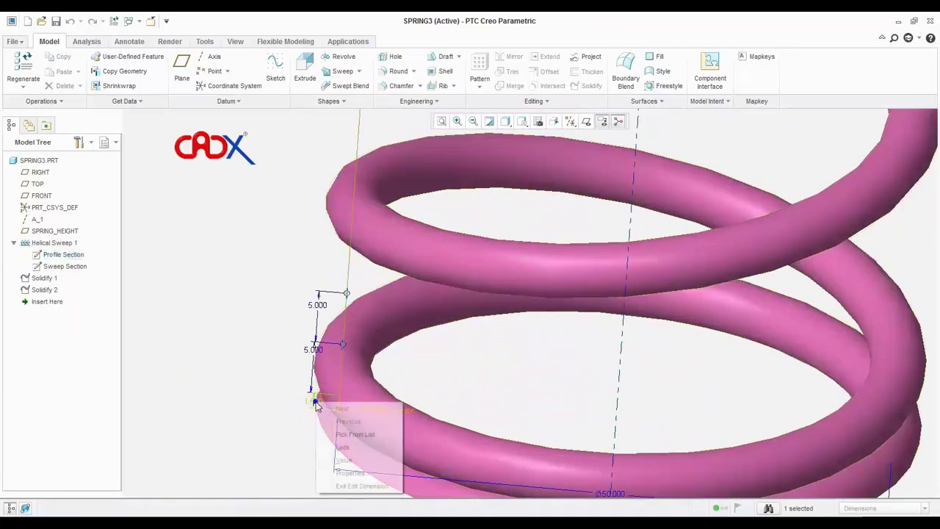
click(356, 473)
text(GROUND)
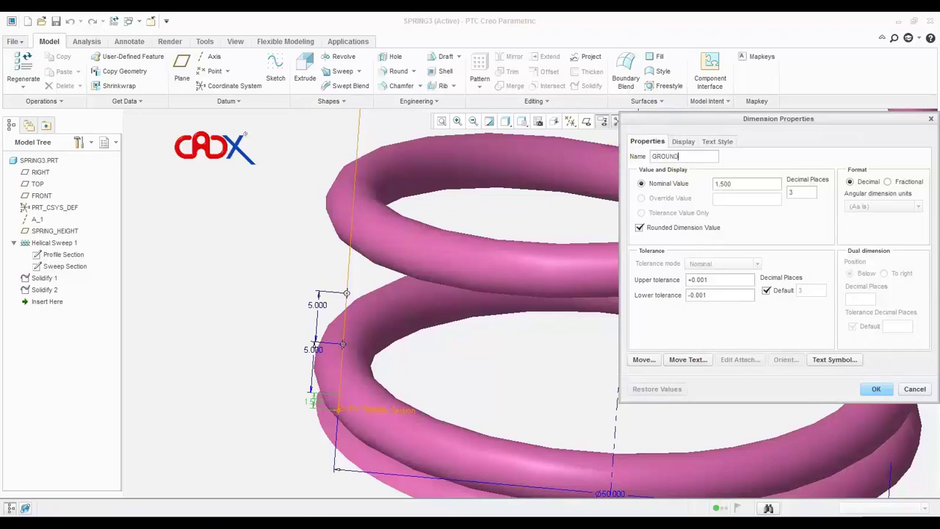
click(685, 142)
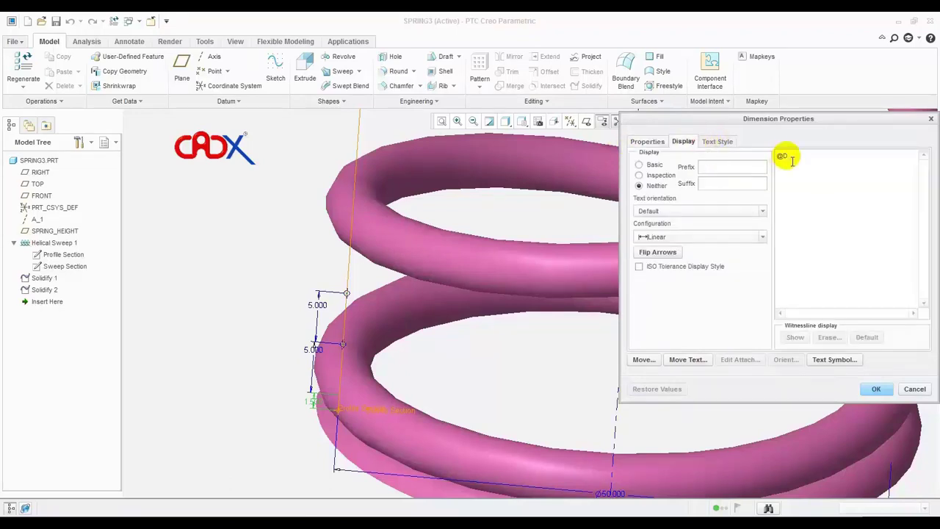
click(878, 389)
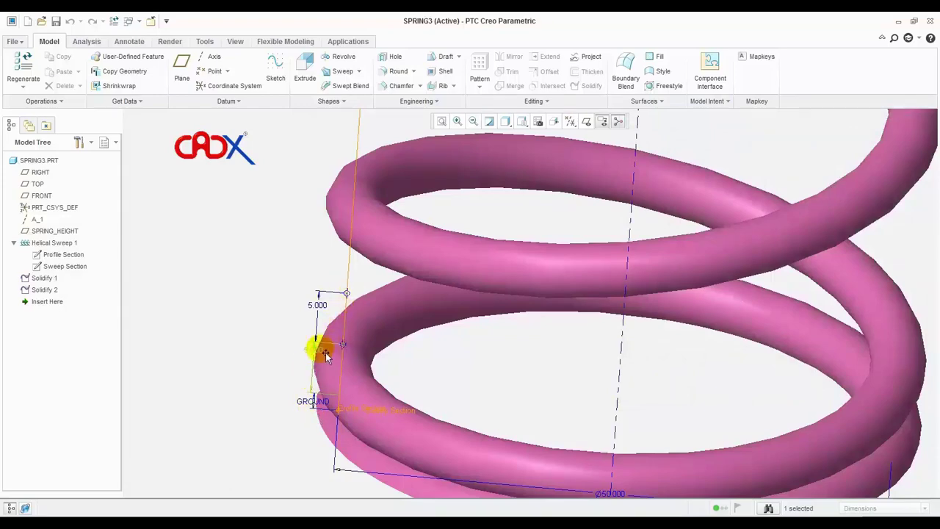
- Rename the lower 5.000 profile dimension to POINT1
click(320, 349)
scroll(382, 389, down, 5)
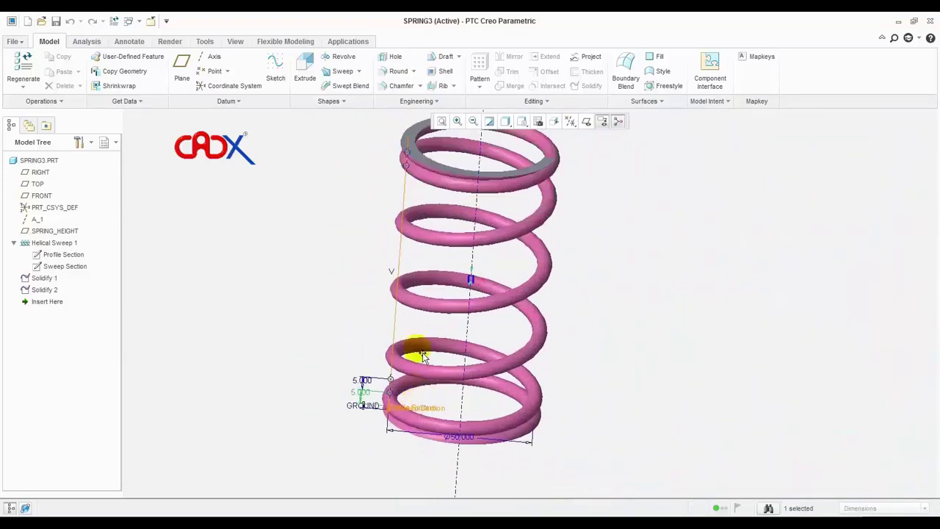
scroll(374, 399, up, 2)
scroll(385, 380, up, 4)
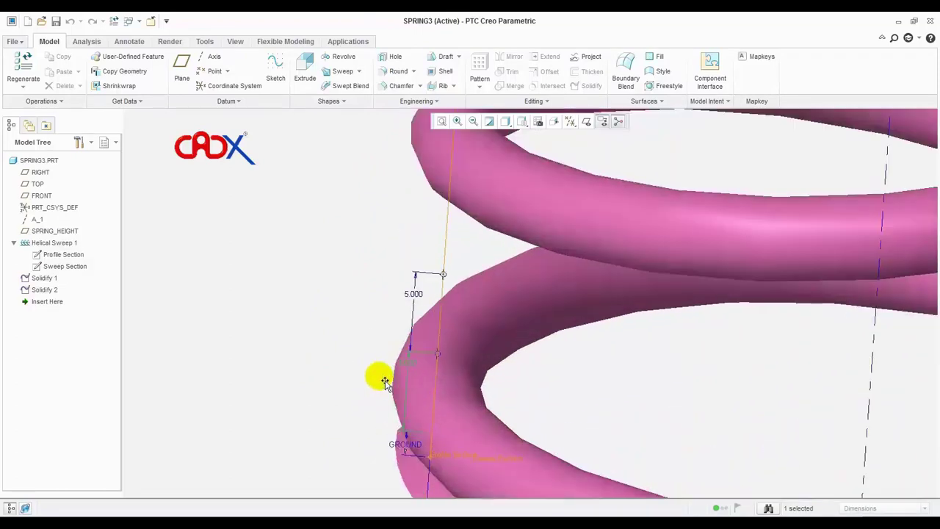
right_click(413, 363)
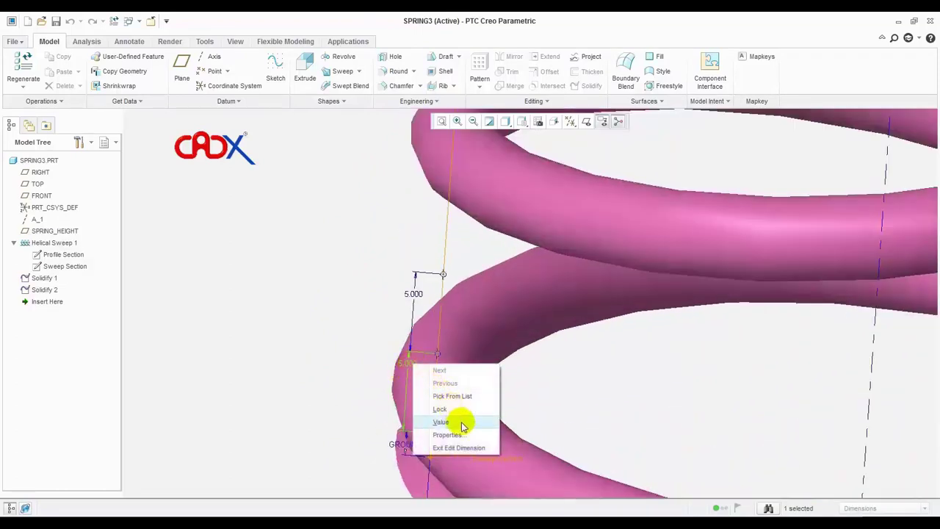
click(448, 434)
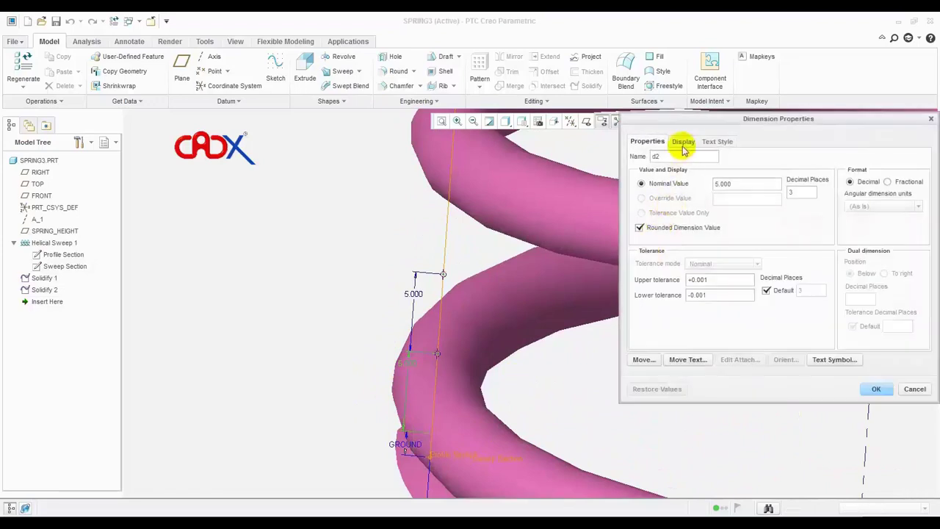
text(POINT1)
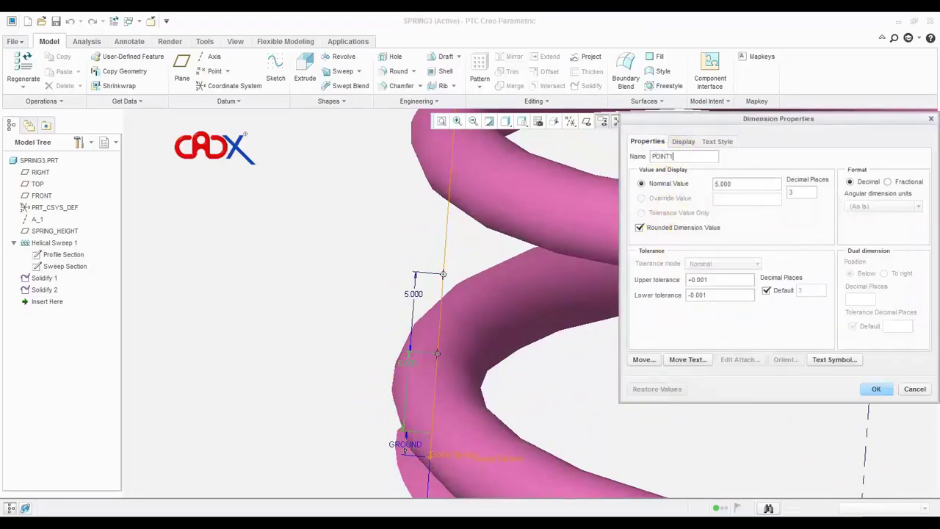
click(684, 142)
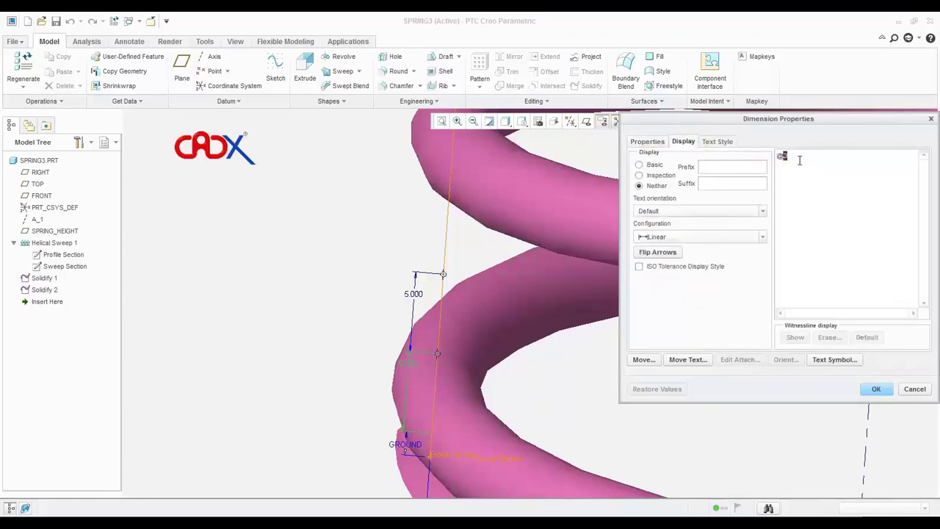
click(876, 388)
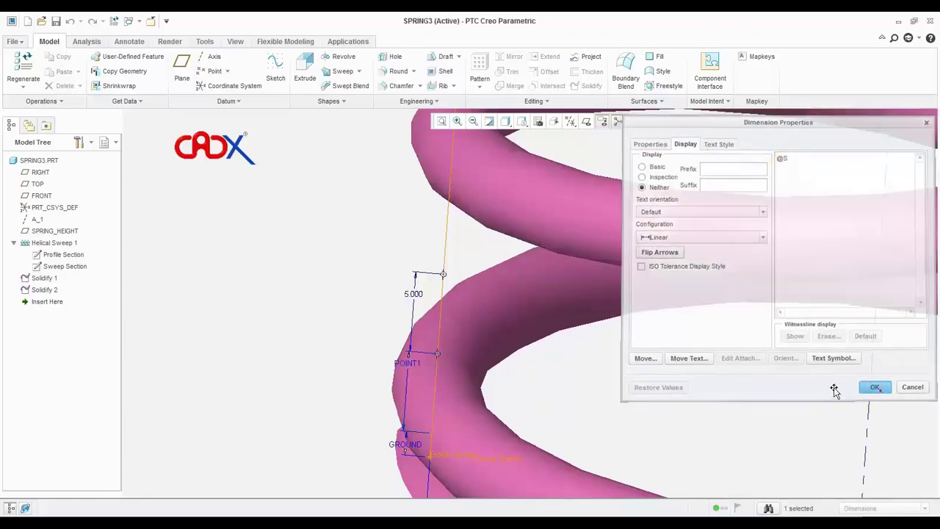
- Rename the upper 5.000 profile dimension to POINT2 and regenerate the spring
right_click(415, 294)
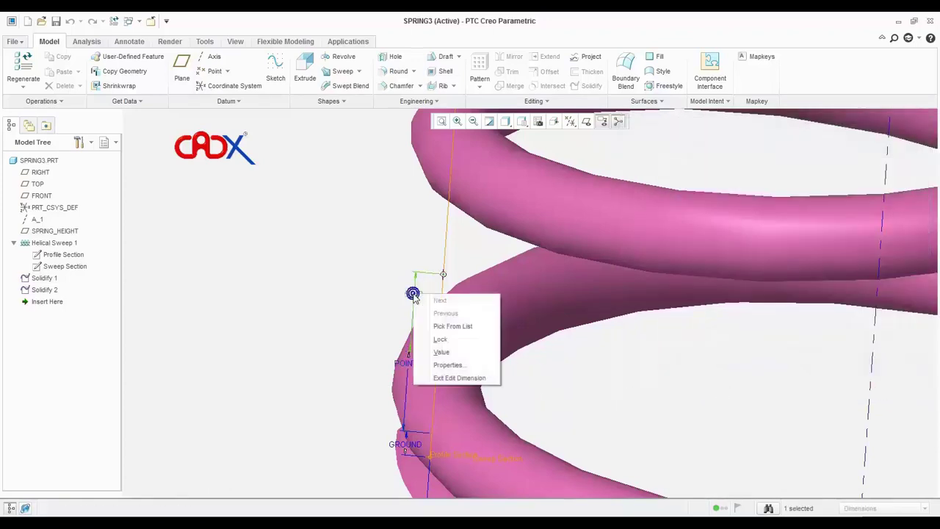
click(450, 364)
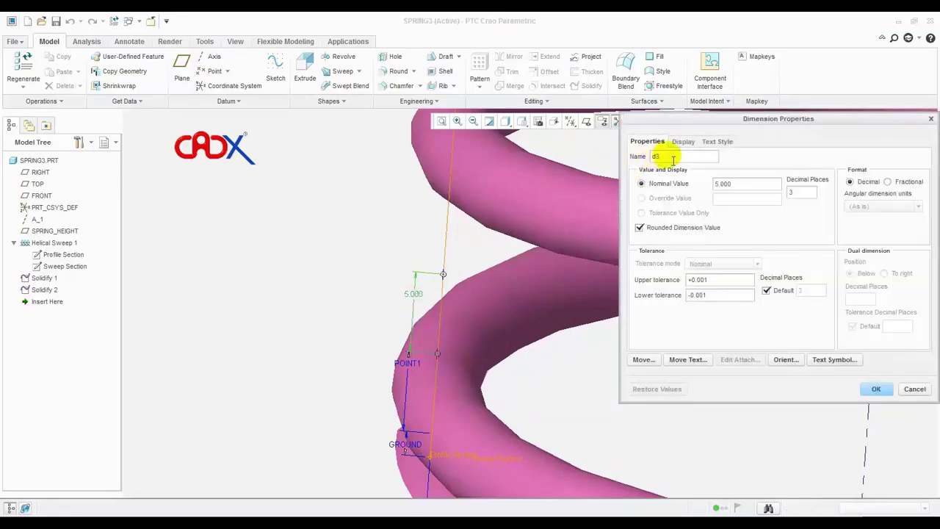
text(POINT2)
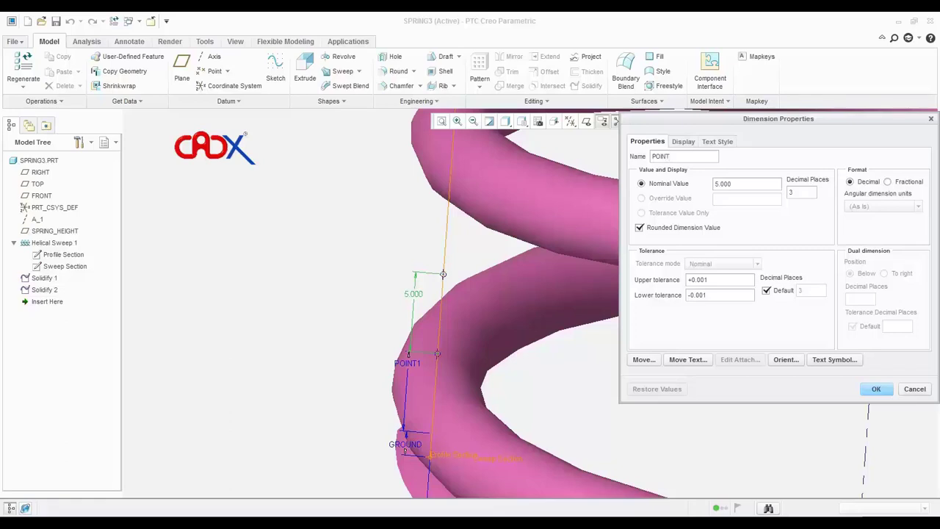
click(682, 141)
click(800, 173)
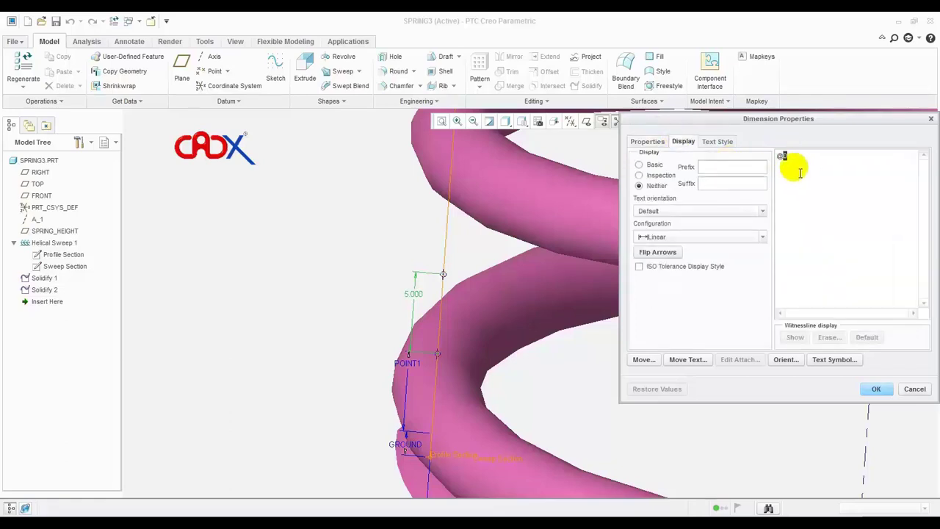
click(875, 389)
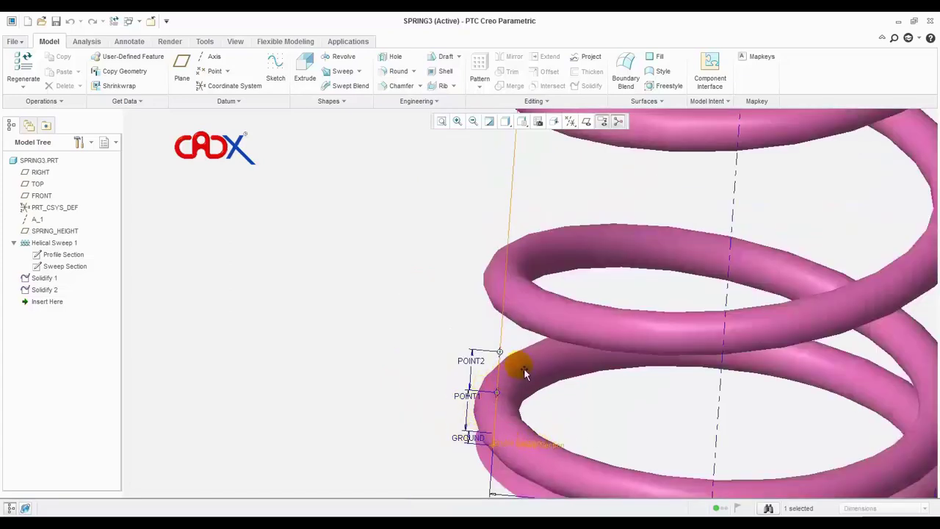
scroll(593, 394, down, 1)
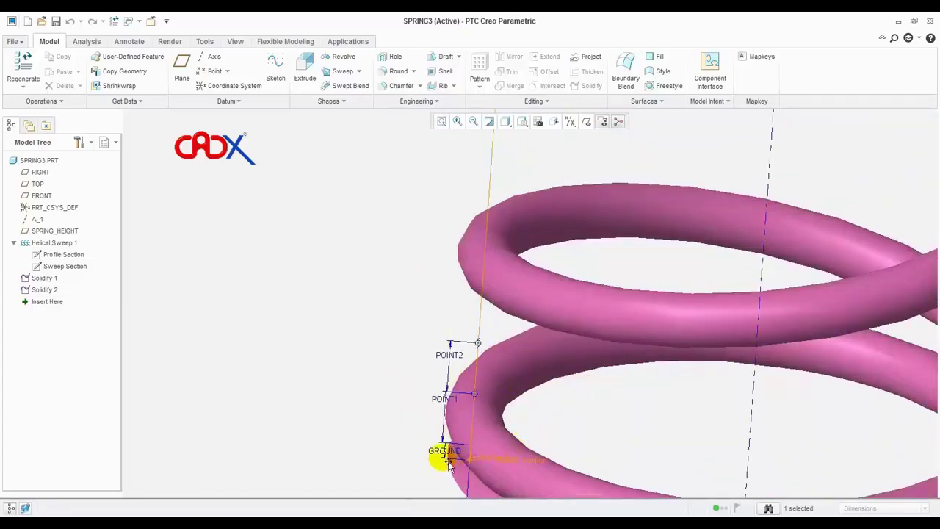
click(374, 401)
click(114, 21)
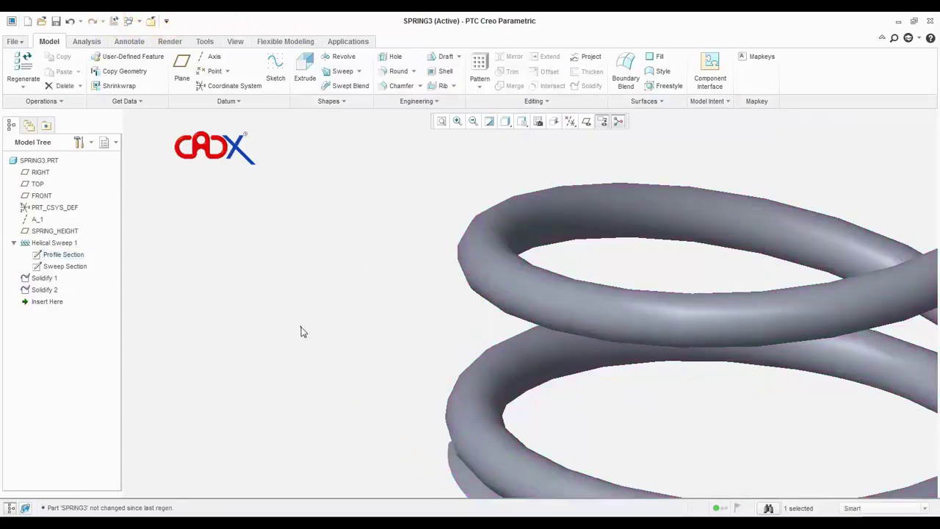
- Display Helical Sweep 1's dimensions on the spring for editing
scroll(321, 395, down, 3)
middle_drag(321, 394, 535, 245)
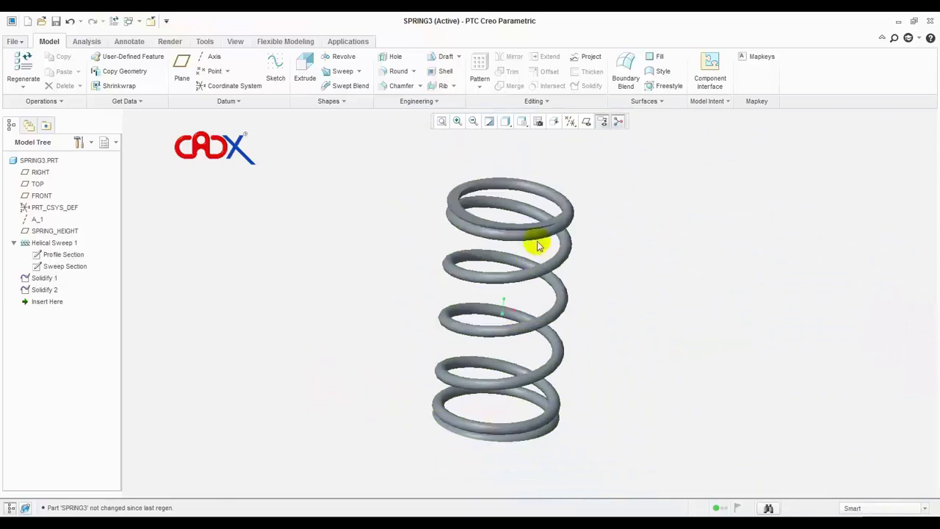
scroll(599, 308, up, 2)
click(67, 254)
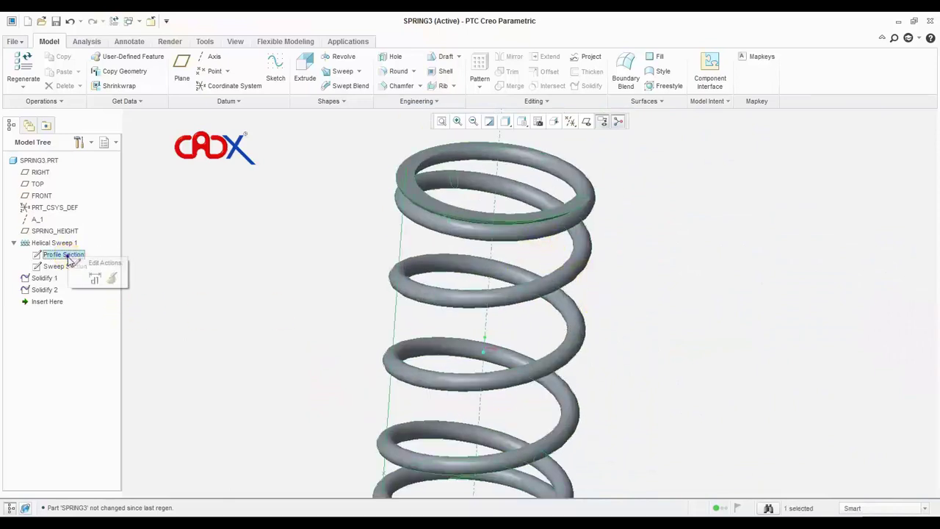
right_click(68, 243)
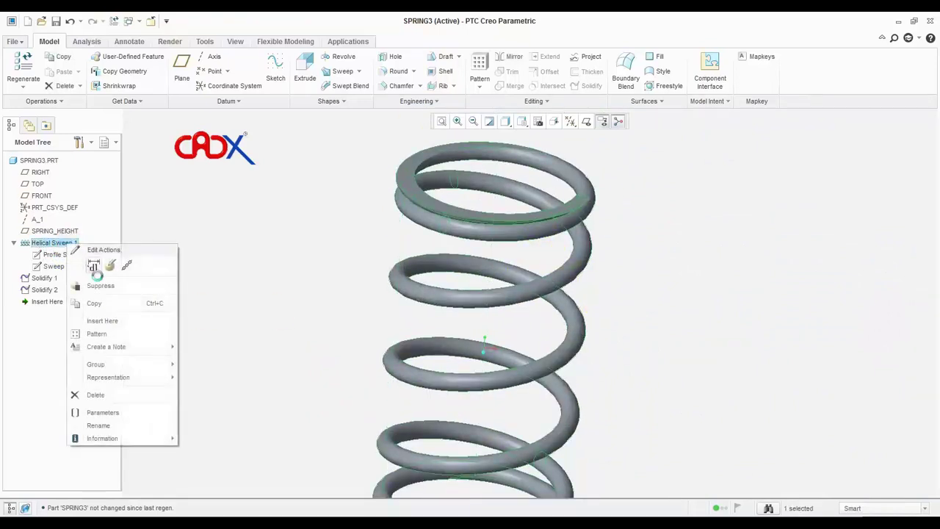
click(94, 266)
scroll(430, 398, up, 1)
scroll(440, 399, up, 1)
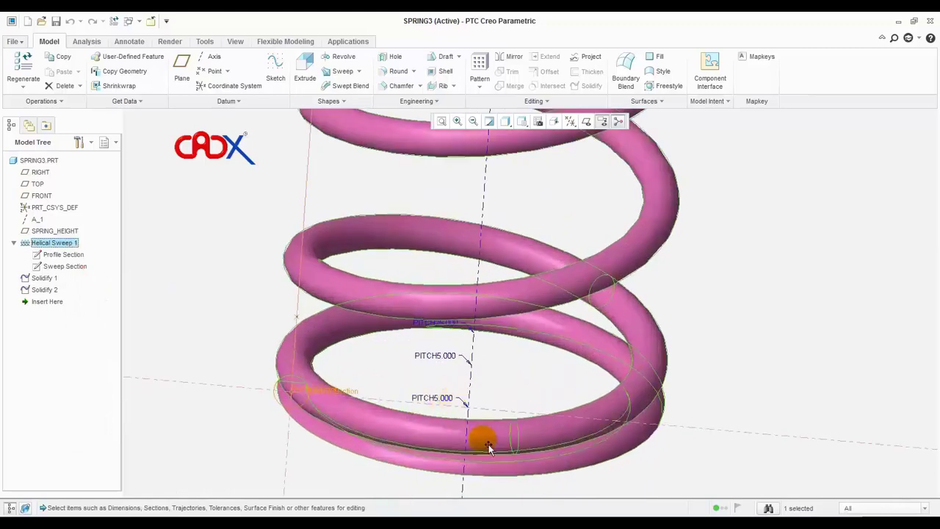
scroll(515, 419, down, 2)
scroll(504, 174, up, 1)
scroll(504, 174, up, 1)
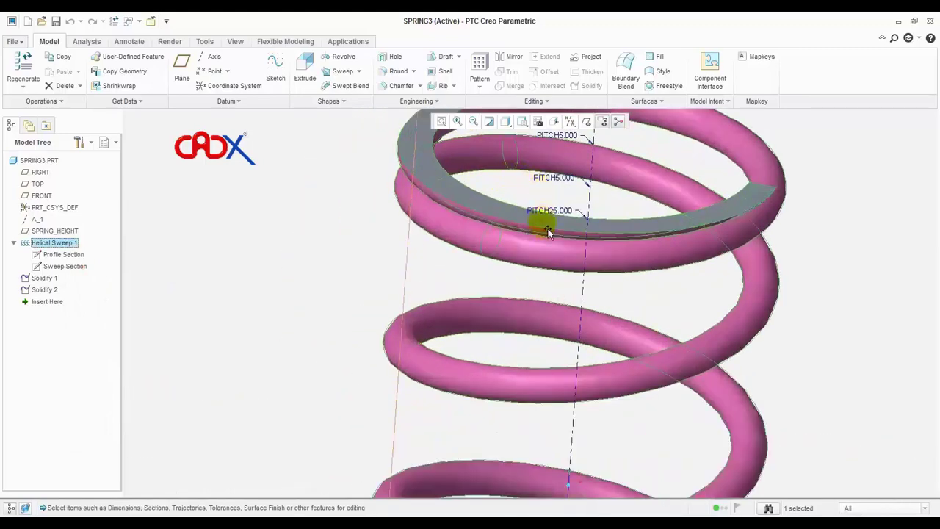
scroll(516, 292, down, 1)
scroll(534, 213, down, 1)
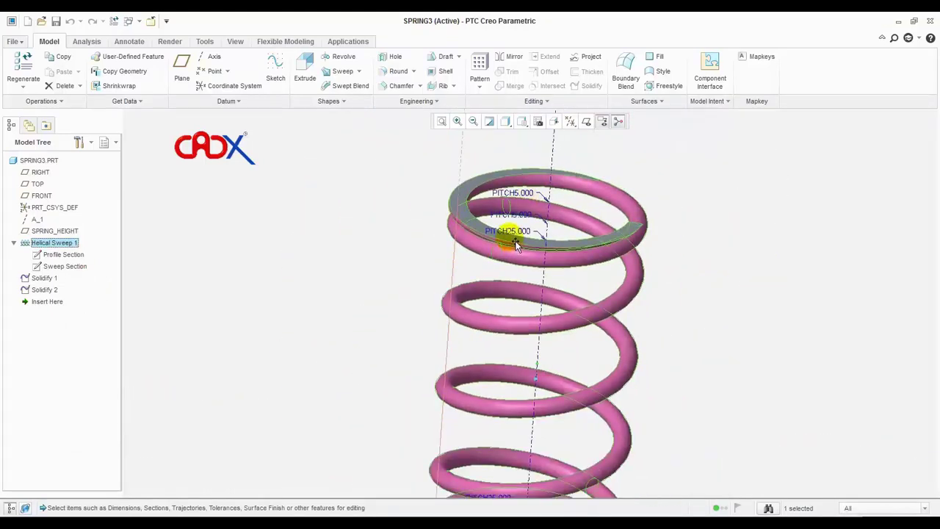
scroll(508, 235, down, 1)
scroll(514, 446, up, 1)
scroll(514, 429, up, 1)
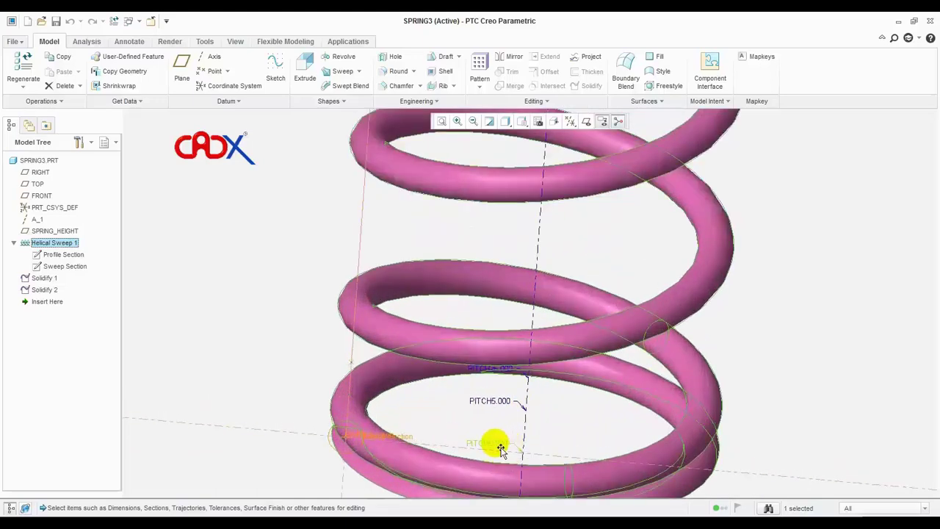
- Rename the lowest pitch dimension to PITCH1 and the next one to PITCH2
click(502, 445)
right_click(500, 448)
click(525, 465)
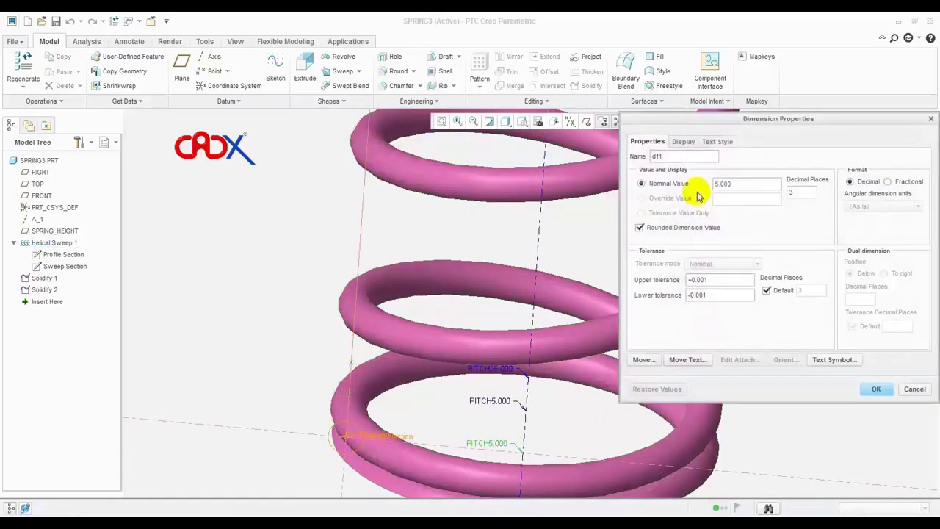
click(672, 156)
text(PITCH1)
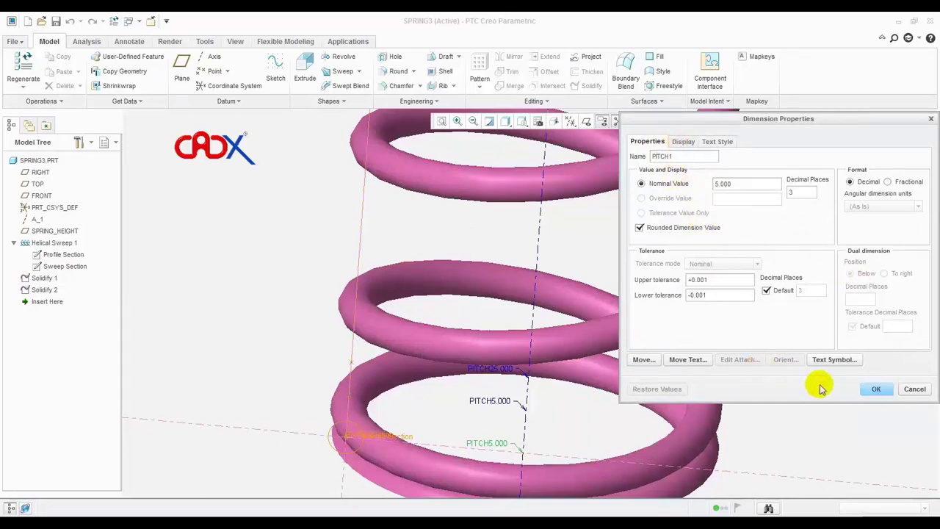
click(684, 141)
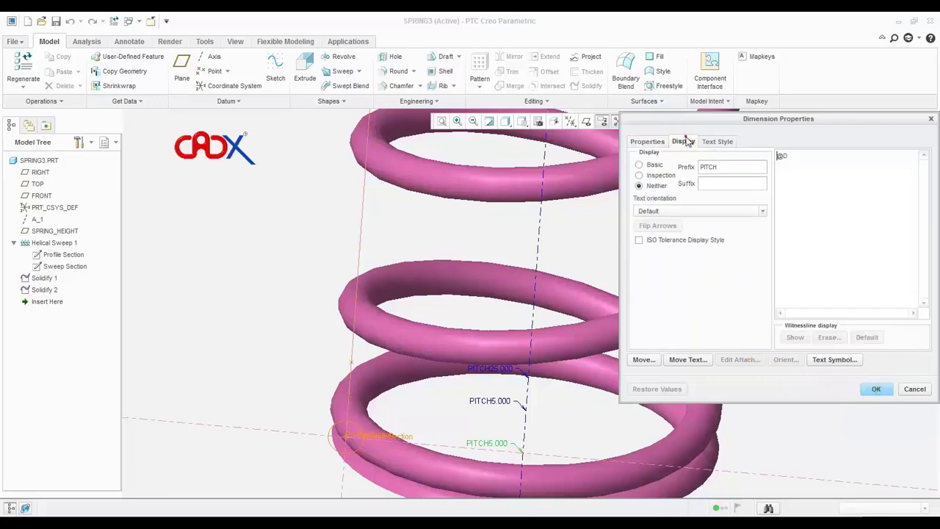
click(875, 388)
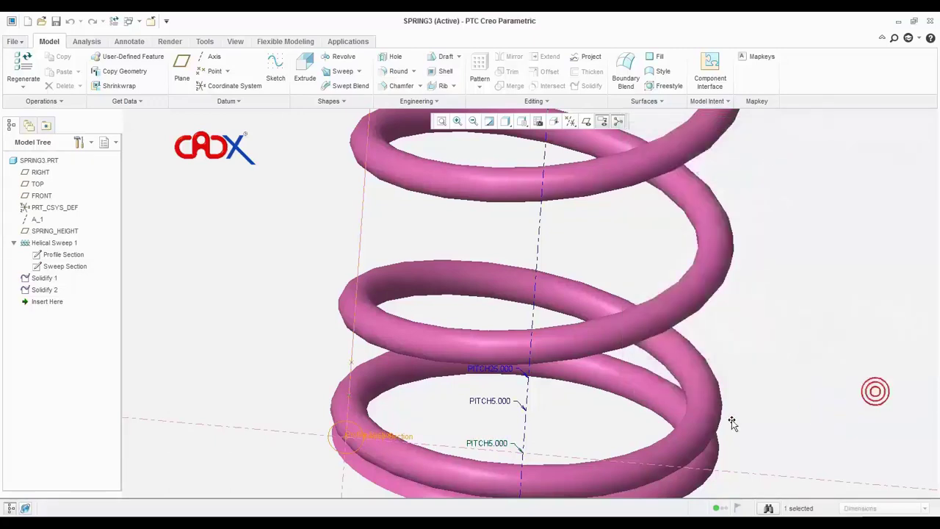
right_click(492, 404)
click(520, 421)
text(PITCH2)
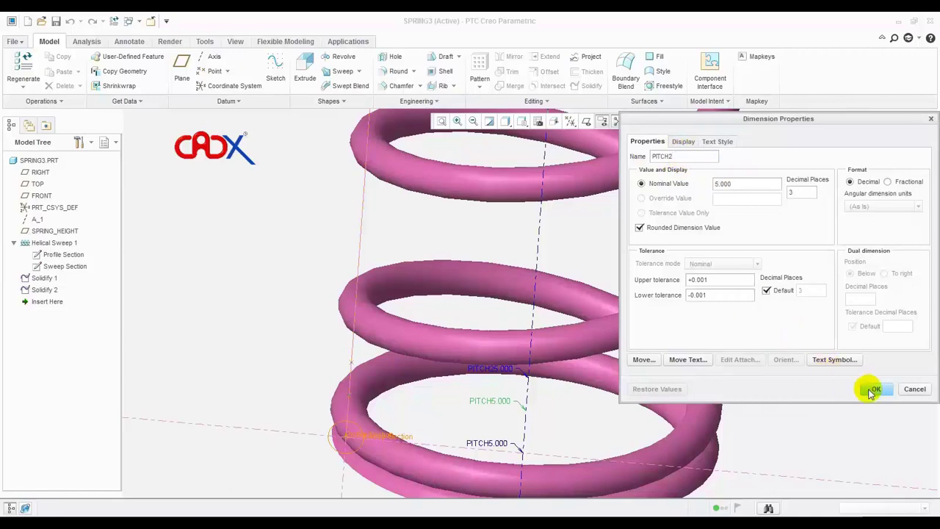
click(874, 388)
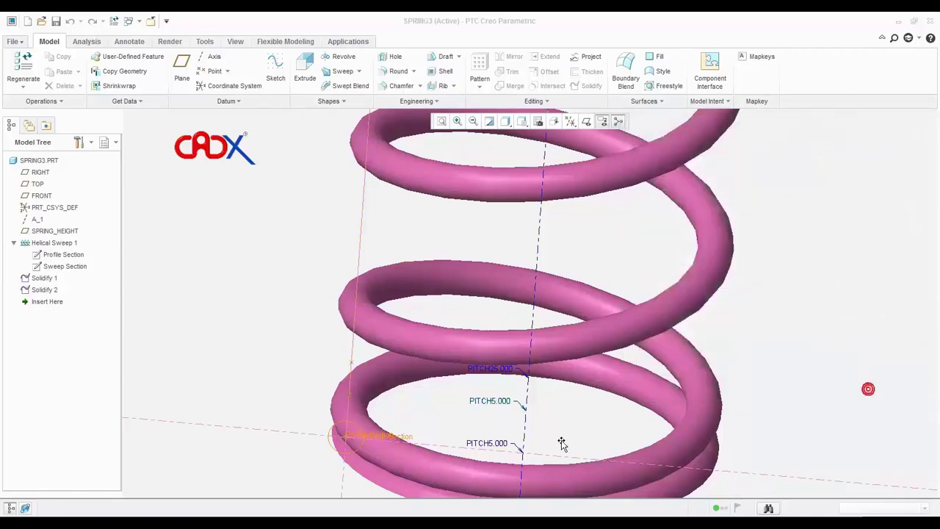
- Rename the upper pitch dimensions, starting from d22, with their sequential PITCH names
right_click(507, 377)
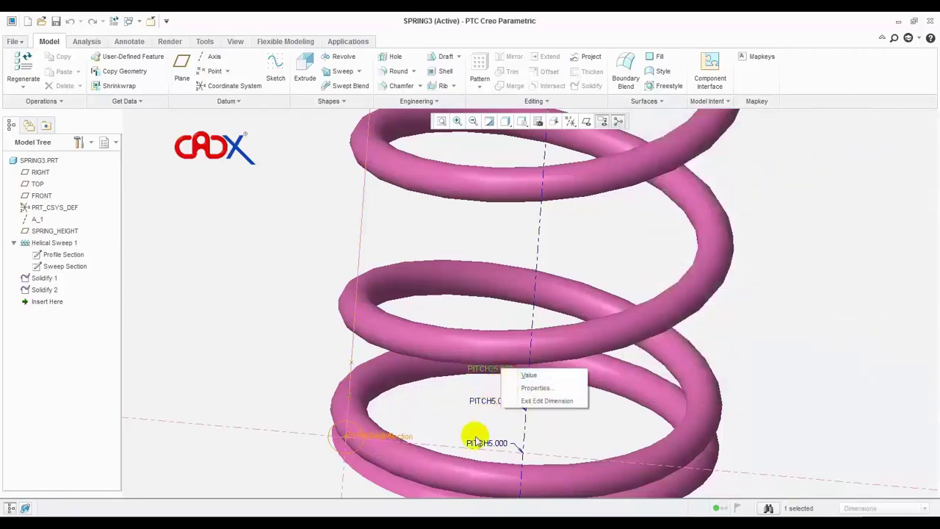
key(Escape)
scroll(545, 401, down, 2)
scroll(546, 411, down, 2)
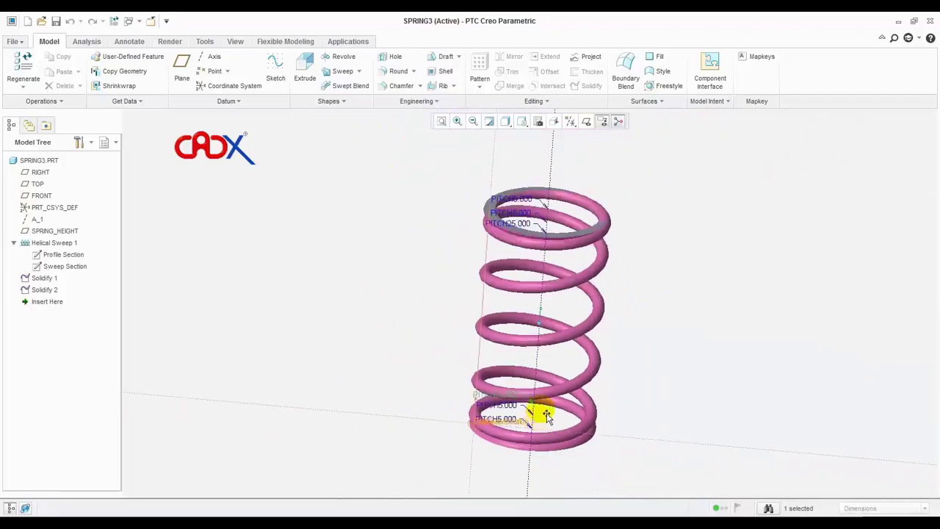
scroll(550, 234, up, 4)
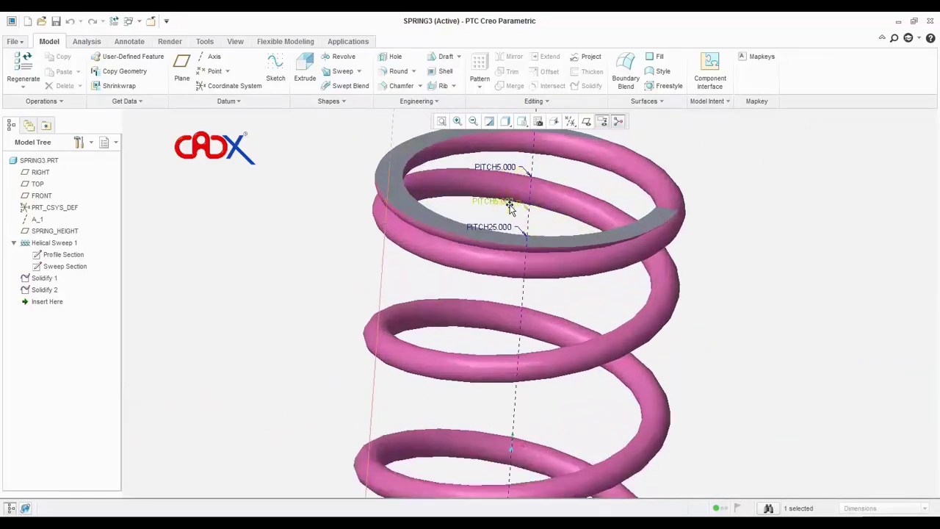
right_click(510, 208)
click(540, 221)
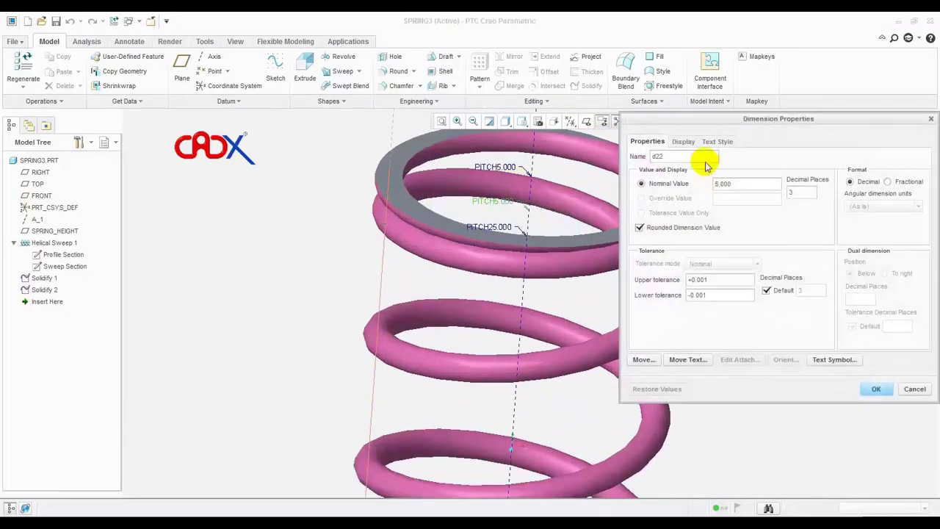
double_click(697, 157)
text(PITCH3)
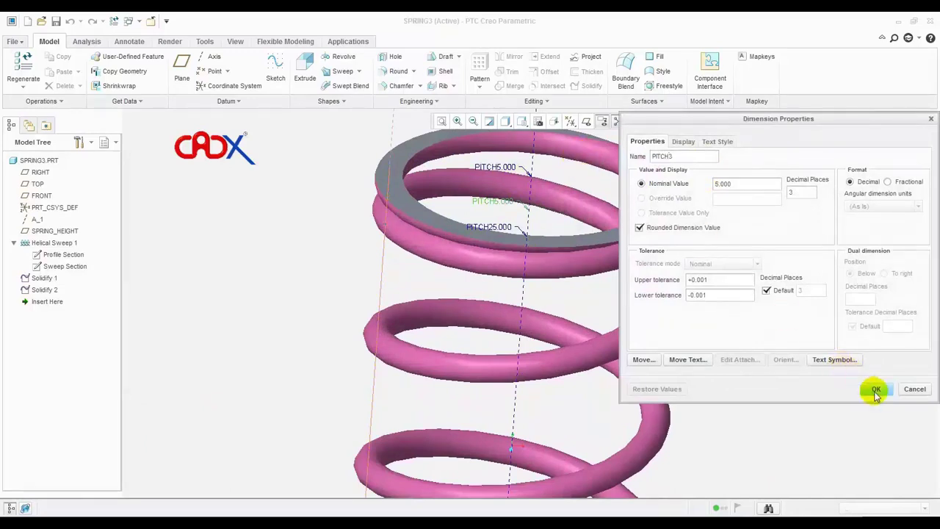
click(876, 389)
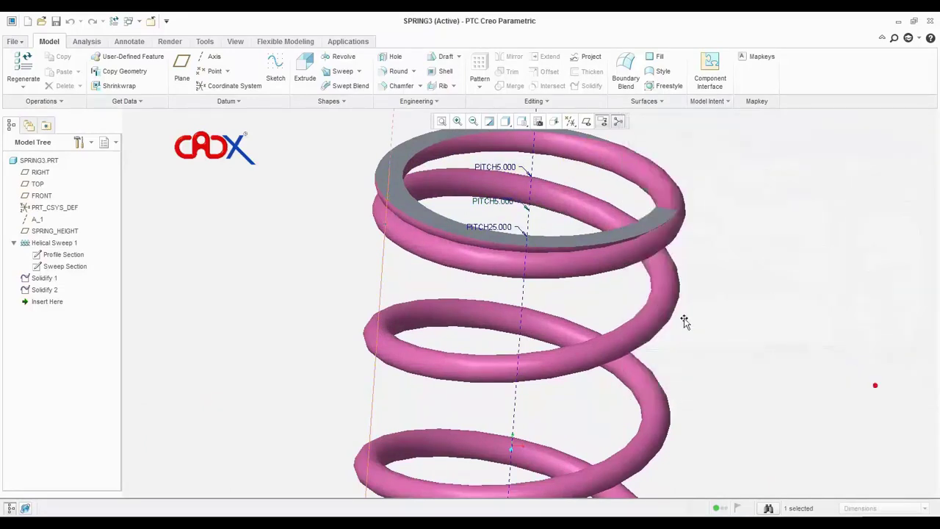
right_click(500, 172)
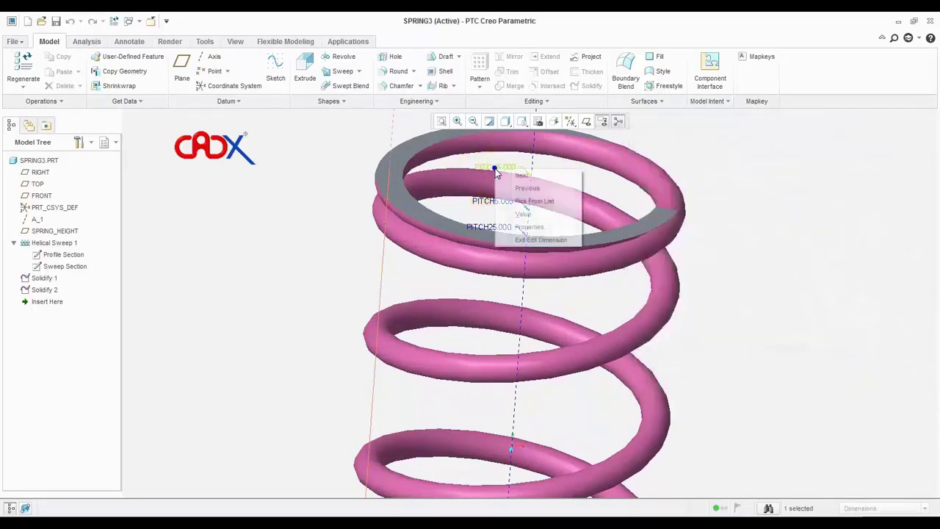
click(531, 225)
click(683, 158)
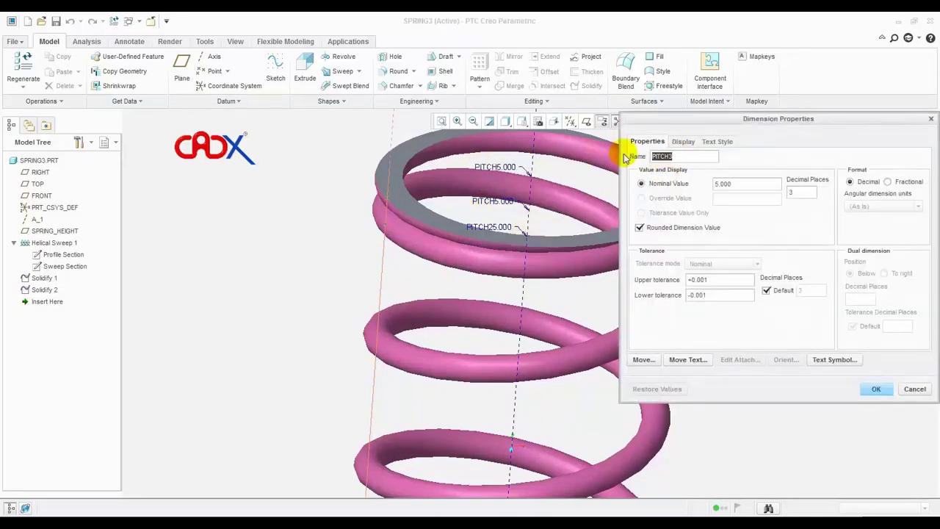
click(875, 388)
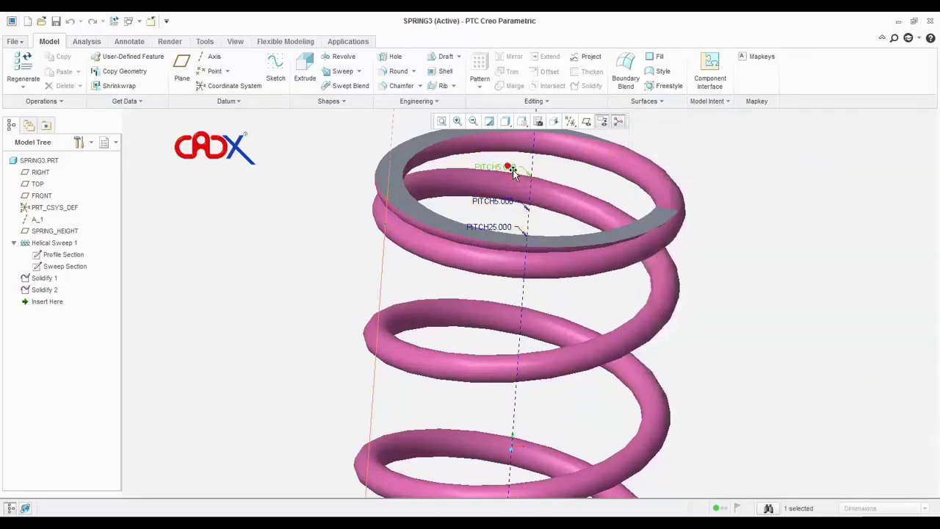
right_click(513, 171)
click(534, 190)
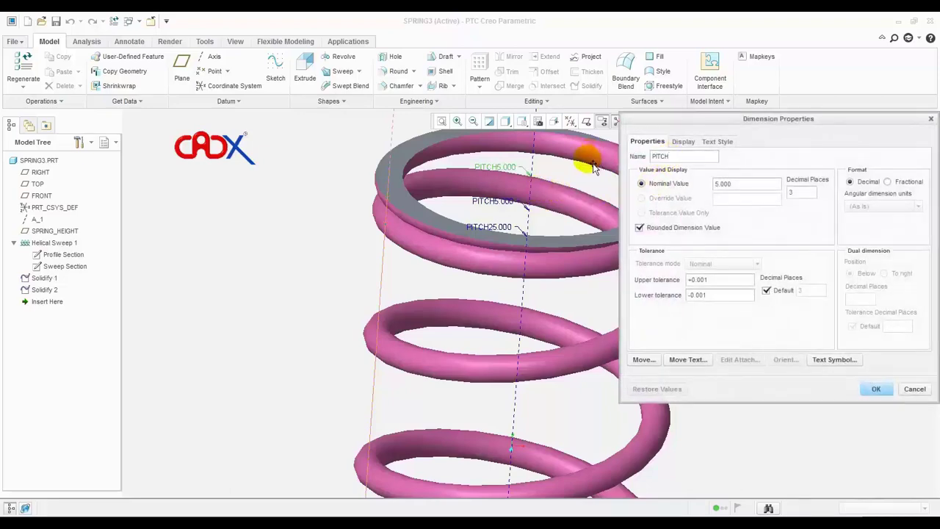
click(876, 389)
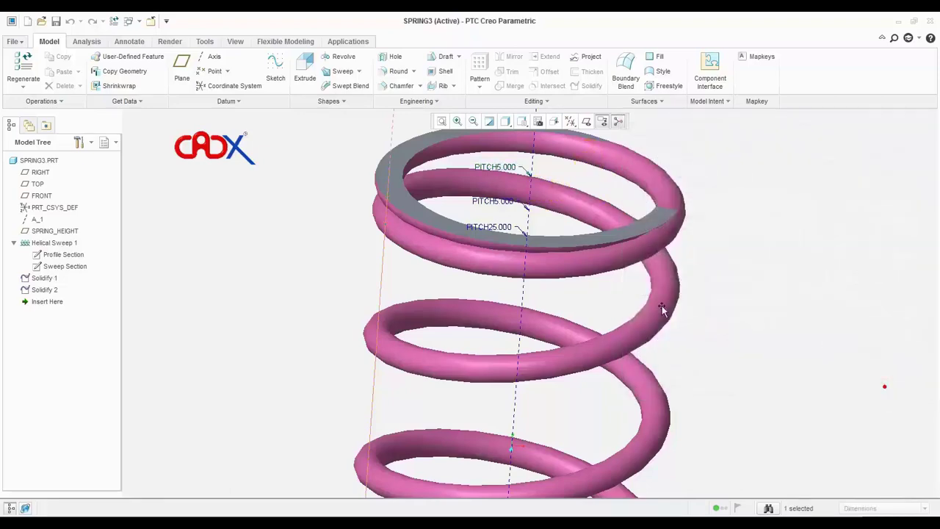
- Name the two 25.000 pitch dimensions PITCH5 and PITCH6
scroll(541, 252, up, 3)
scroll(514, 388, down, 3)
scroll(472, 387, down, 2)
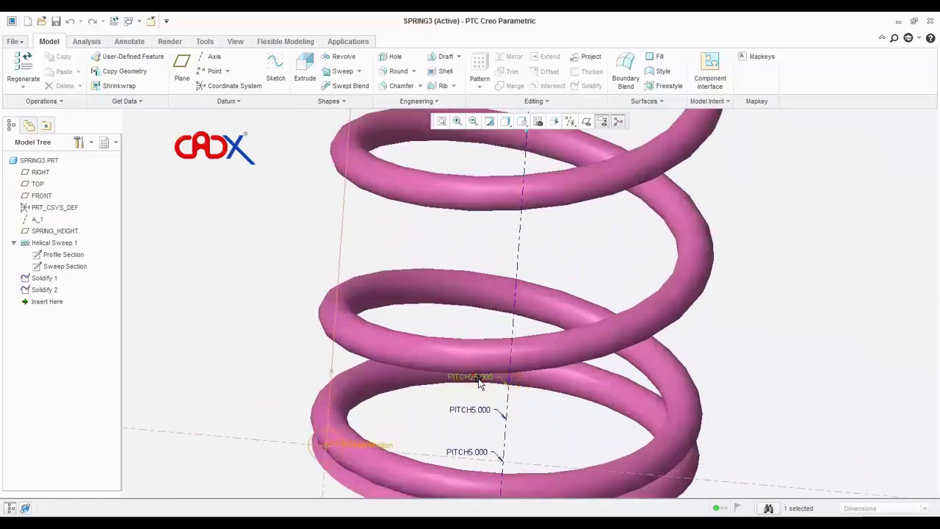
right_click(486, 377)
click(516, 406)
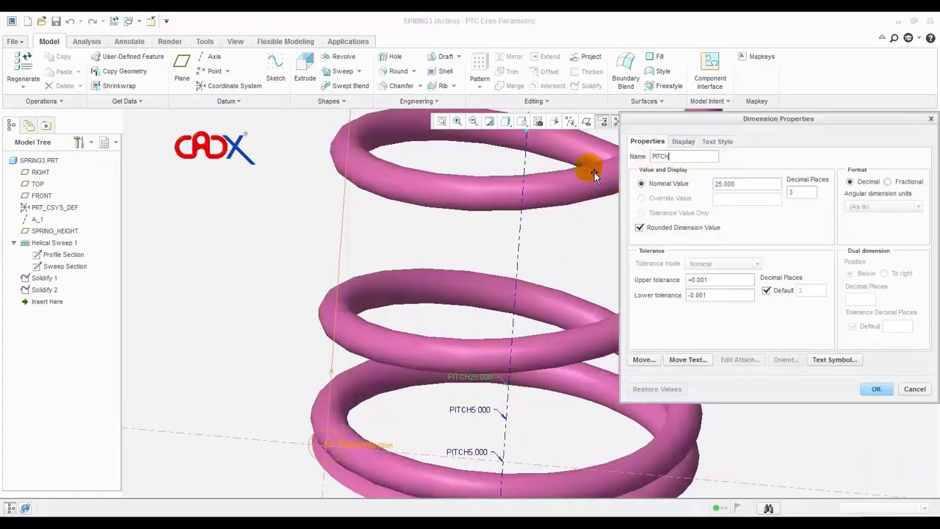
click(876, 389)
scroll(663, 225, up, 3)
scroll(613, 317, up, 3)
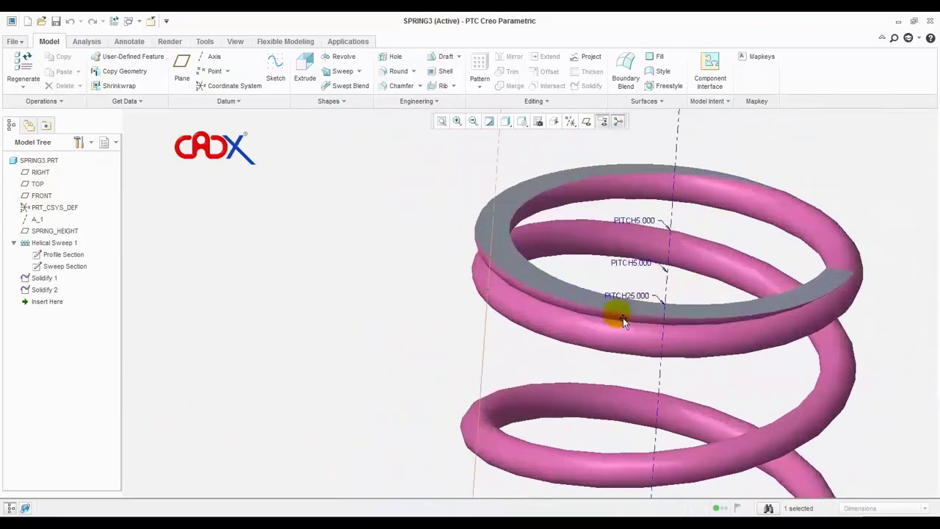
right_click(654, 303)
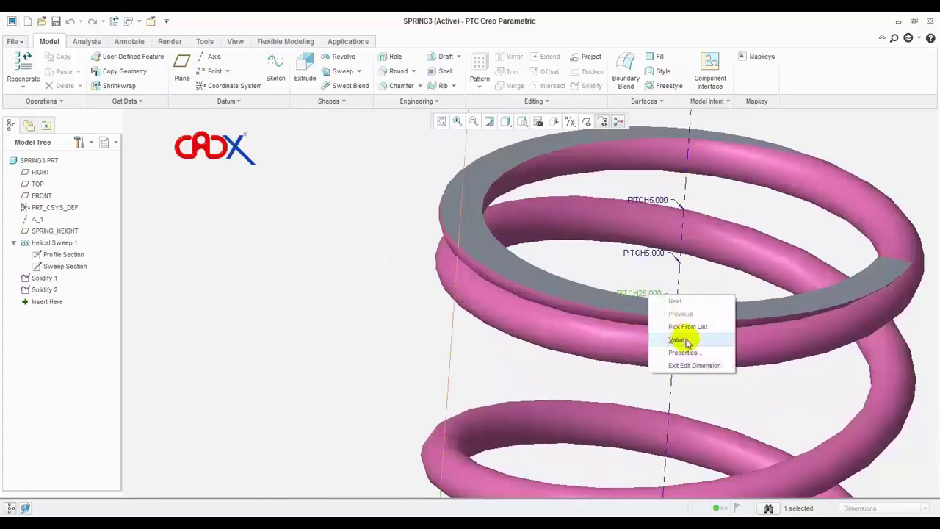
click(688, 342)
double_click(685, 156)
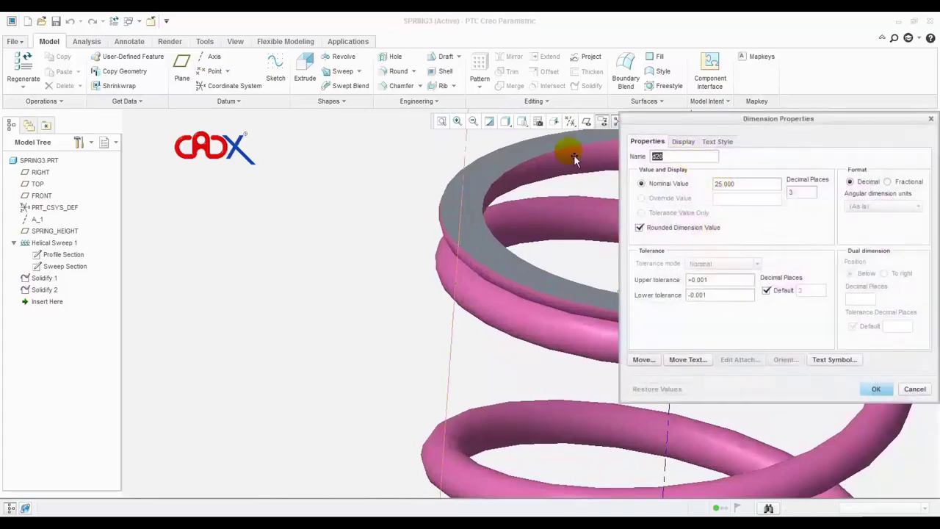
text(PITCH6)
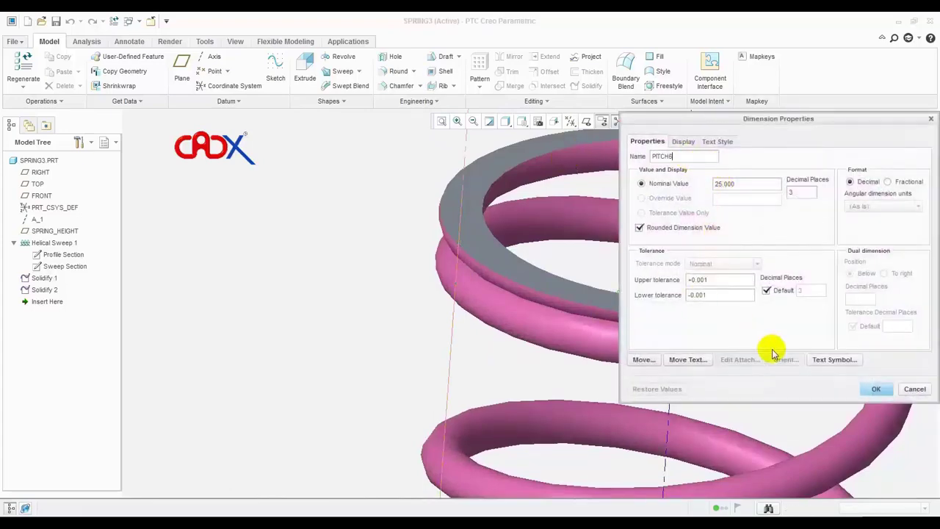
click(876, 388)
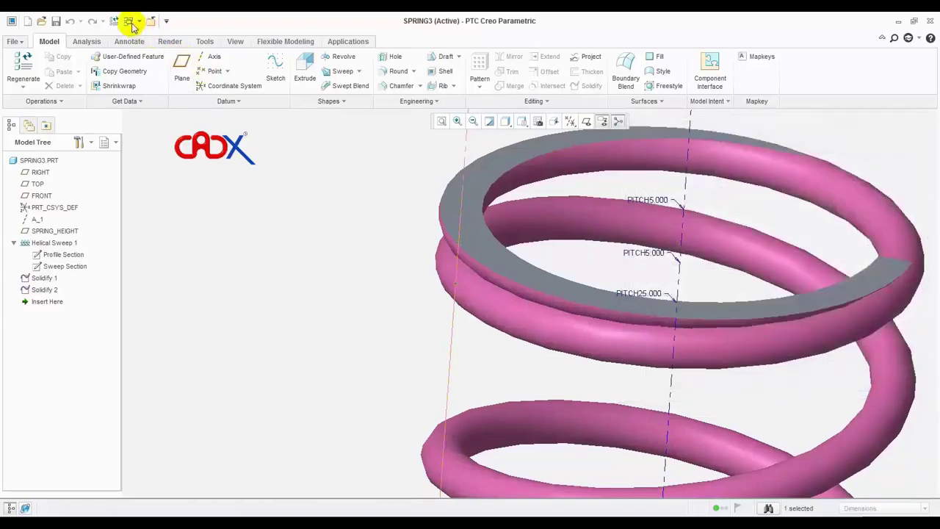
- Regenerate and save SPRING3, then rename the Ø5.000 wire diameter dimension to WIRE_DIA
click(116, 21)
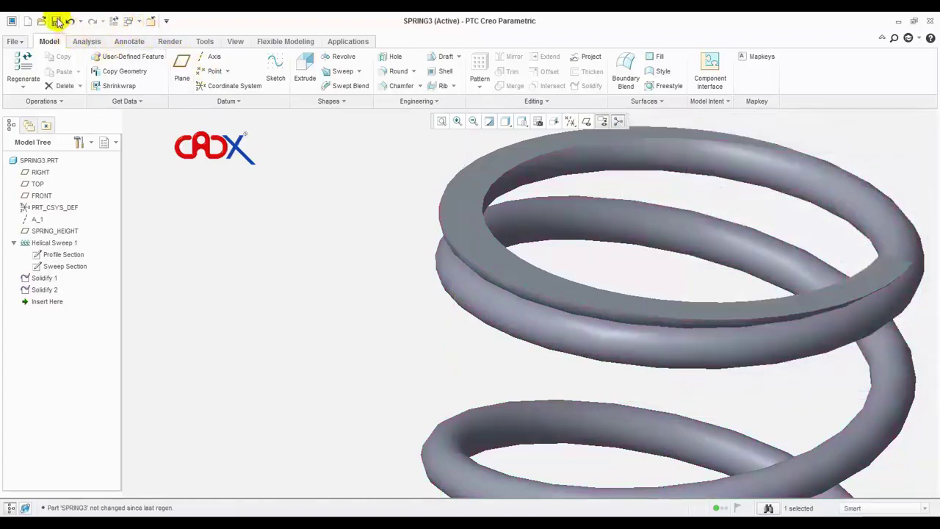
click(57, 20)
click(59, 266)
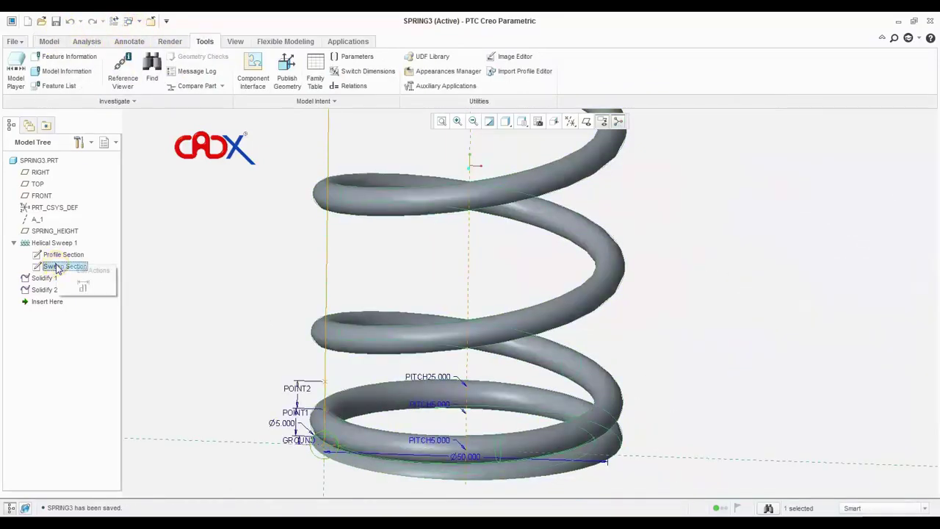
click(86, 286)
click(274, 420)
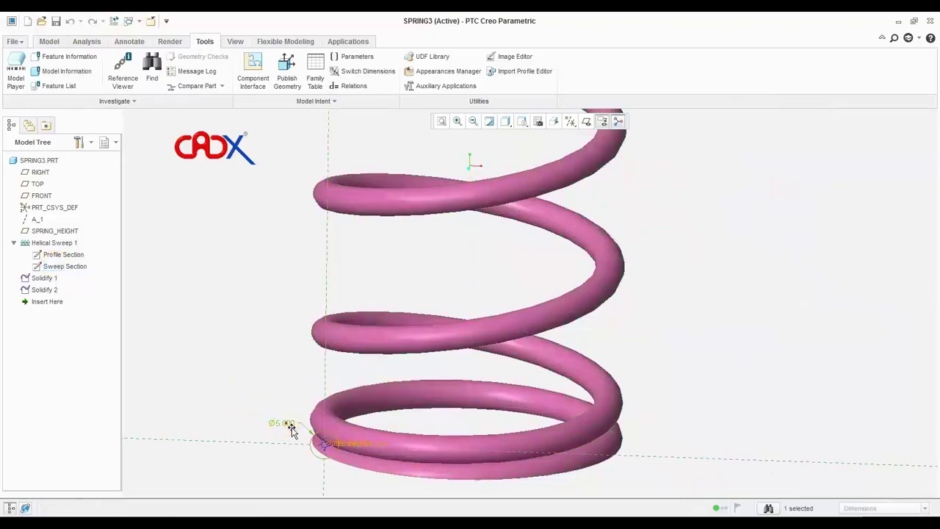
right_click(286, 424)
click(320, 455)
text(WIRE_DIA)
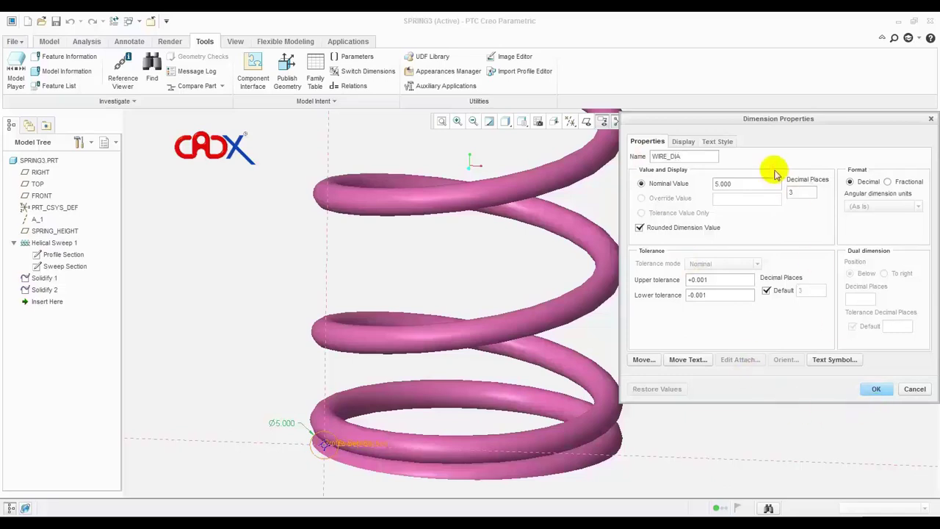
click(684, 141)
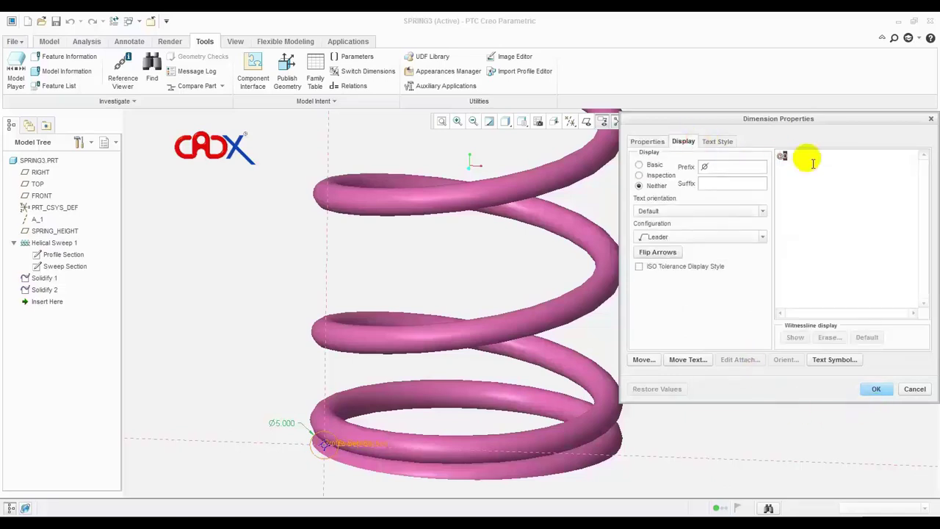
click(877, 389)
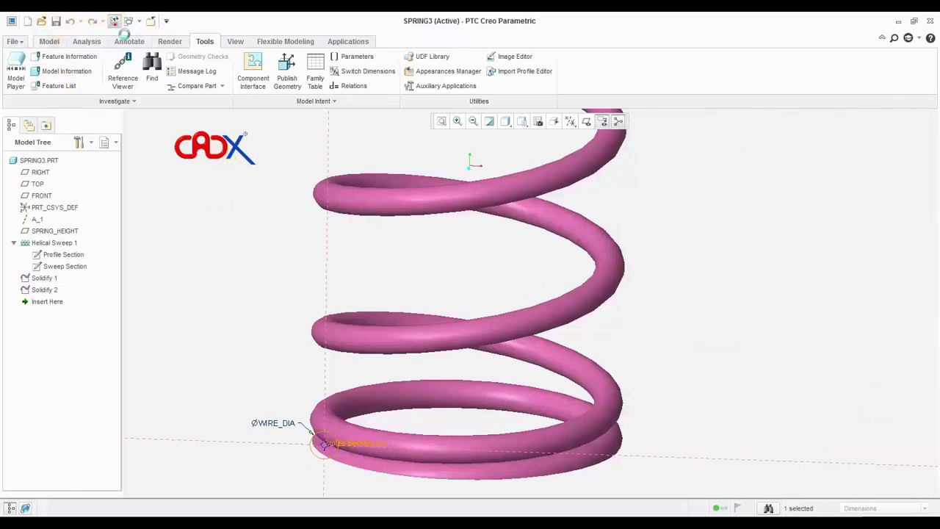
- Regenerate and save SPRING3 with the WIRE_DIA name applied
click(113, 22)
click(62, 22)
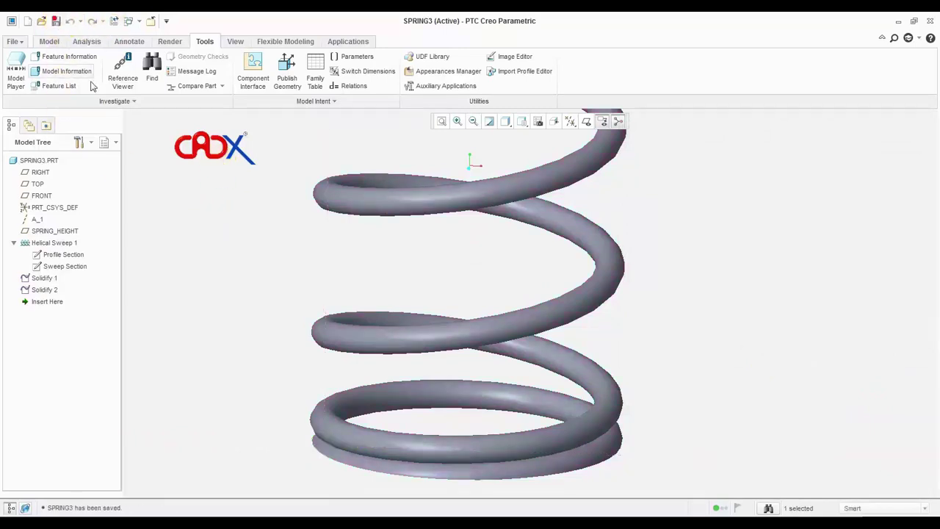
click(350, 86)
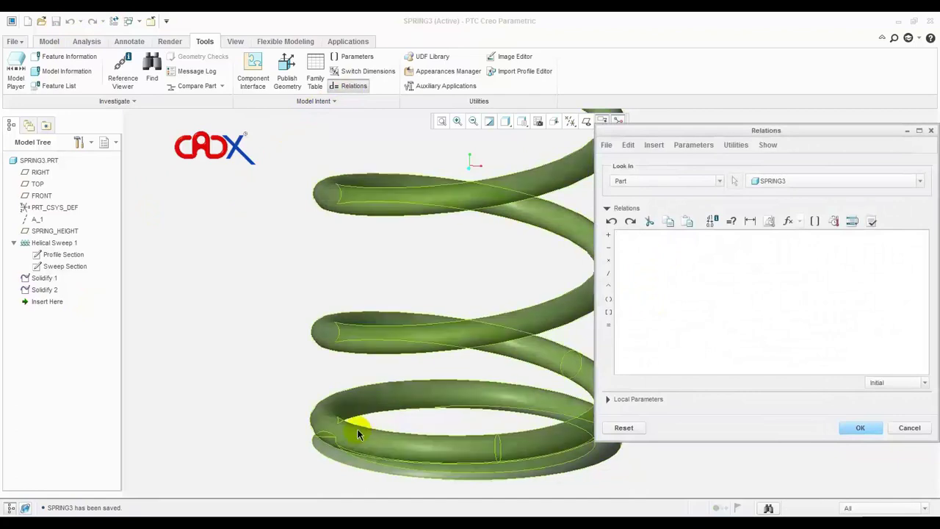
- Show the helical sweep's profile and section dimensions and enter POINT1=WIRE_DIA
click(357, 431)
click(894, 215)
click(894, 229)
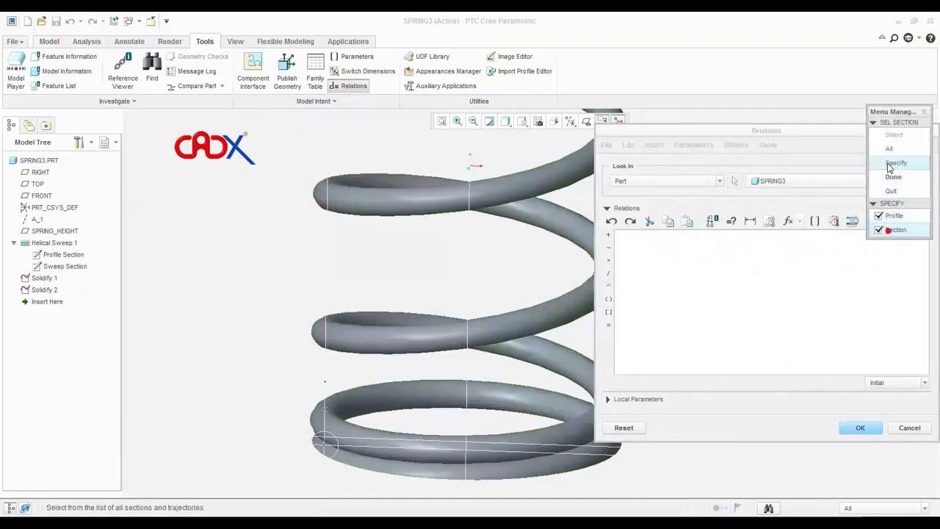
click(894, 177)
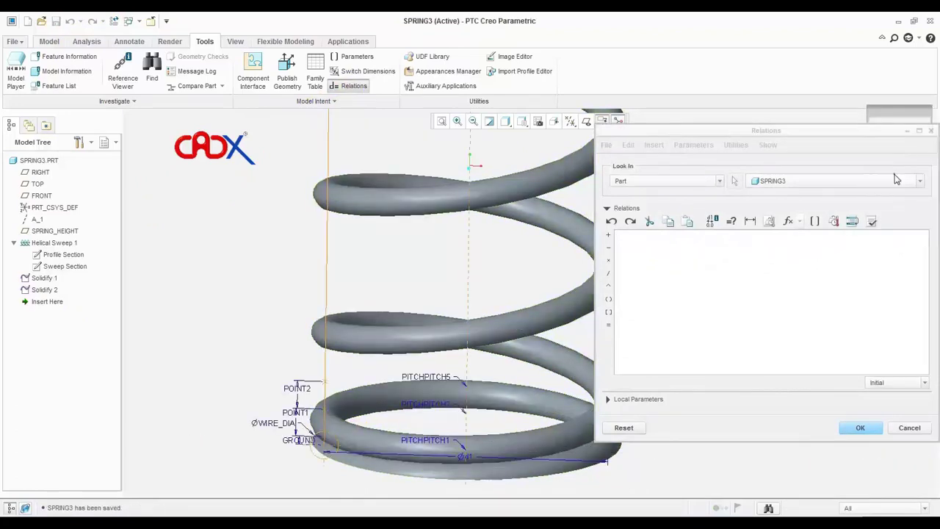
click(297, 416)
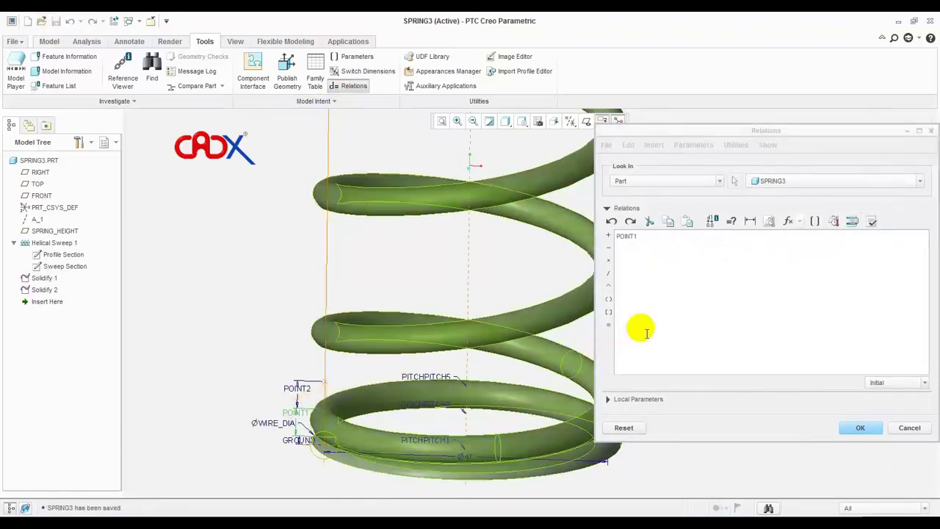
click(608, 324)
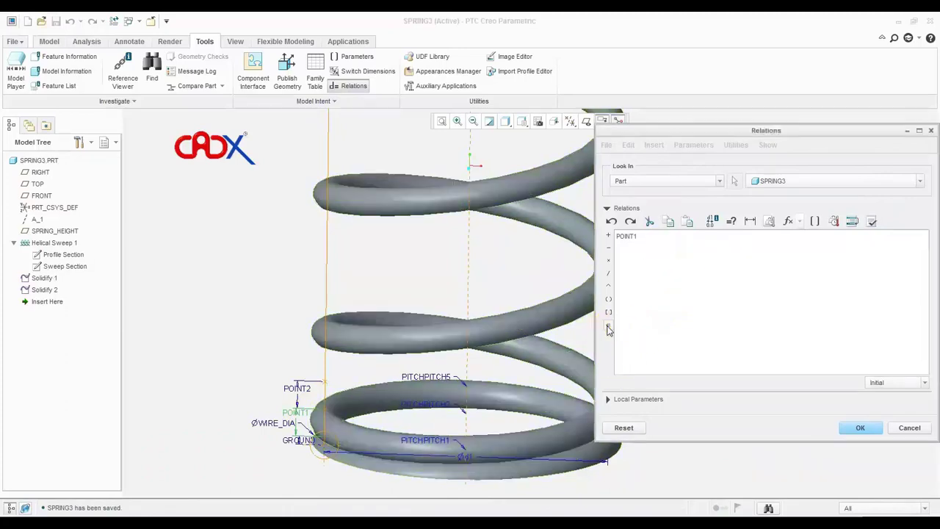
click(266, 424)
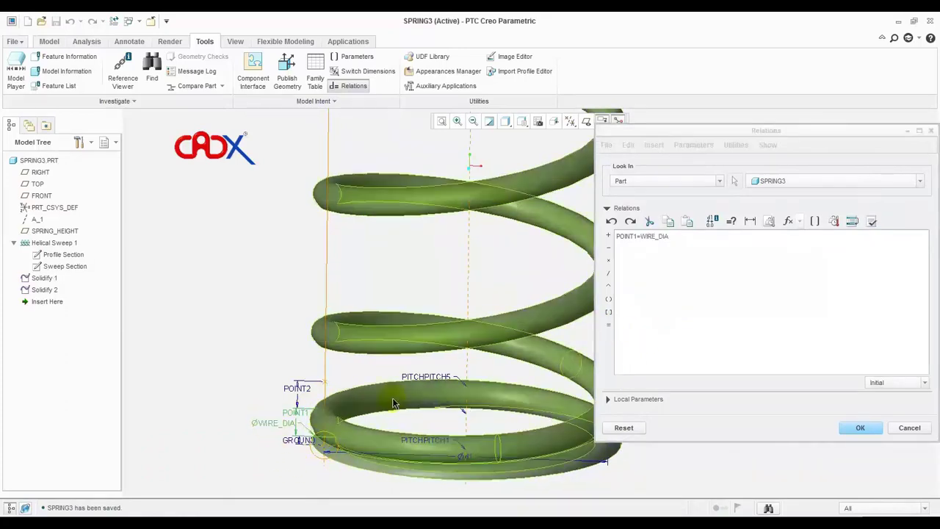
click(683, 246)
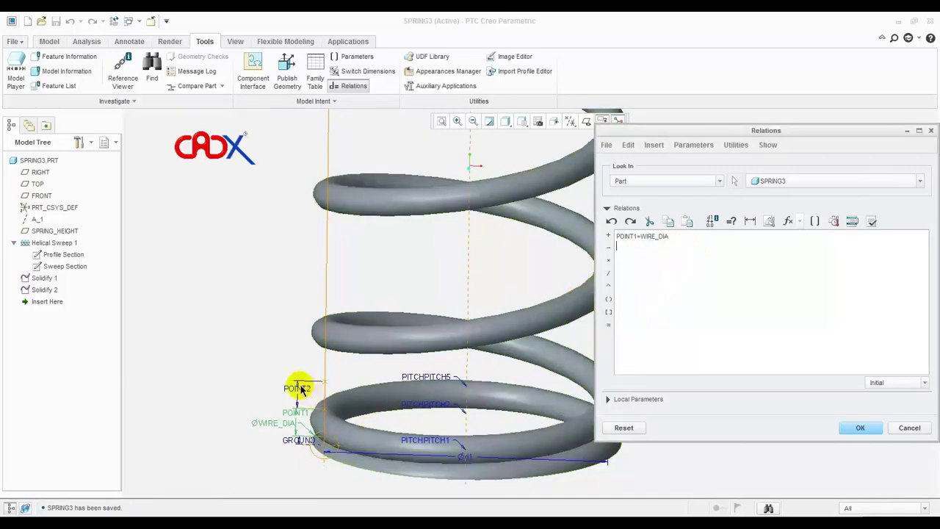
- Add the relation POINT2=WIRE_DIA
click(300, 389)
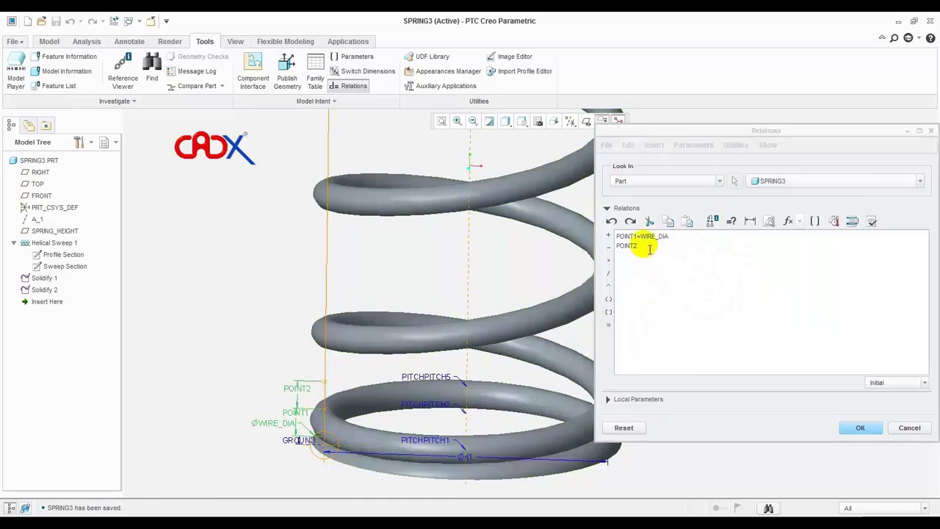
click(609, 324)
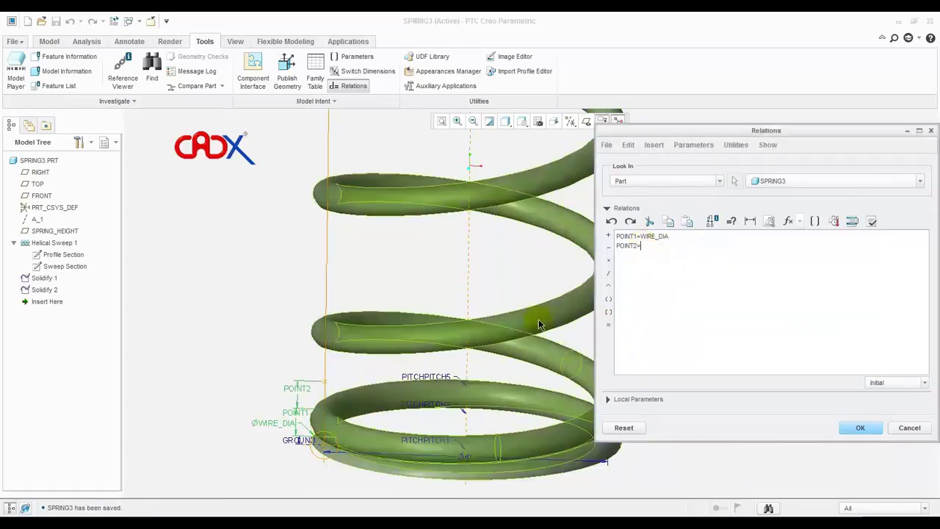
click(290, 420)
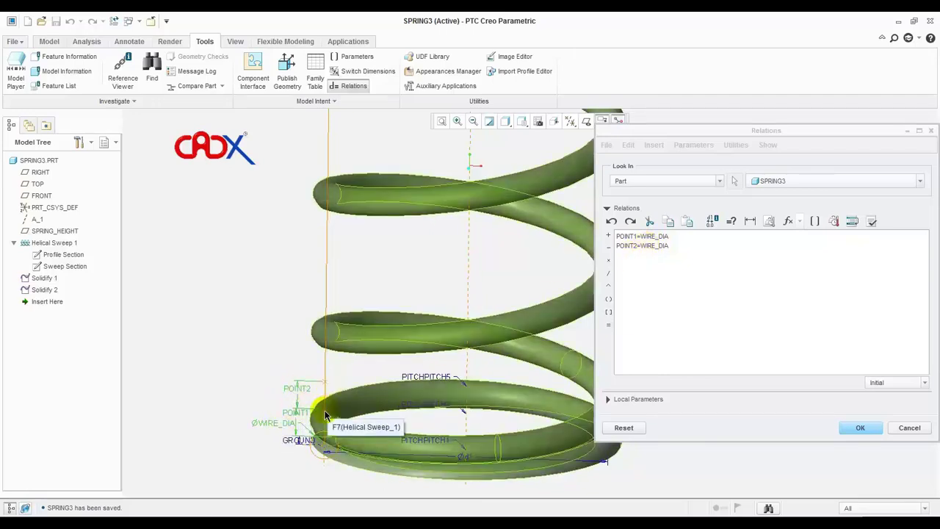
click(681, 292)
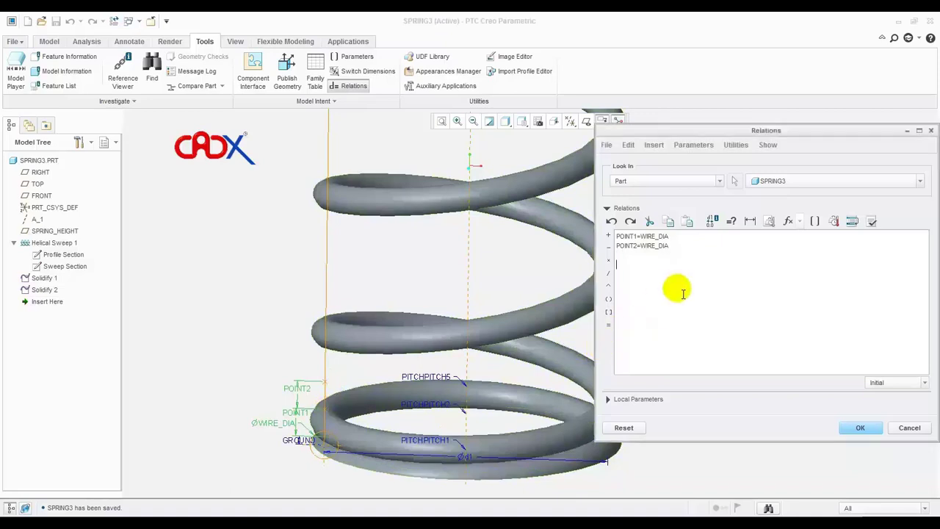
- Add the relation PITCH1=WIRE_DIA
scroll(236, 341, up, 2)
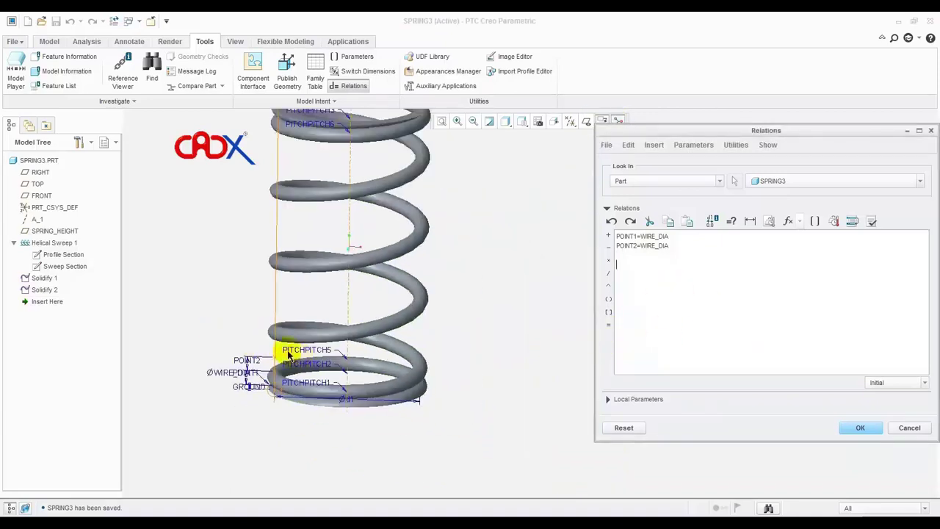
scroll(286, 352, up, 1)
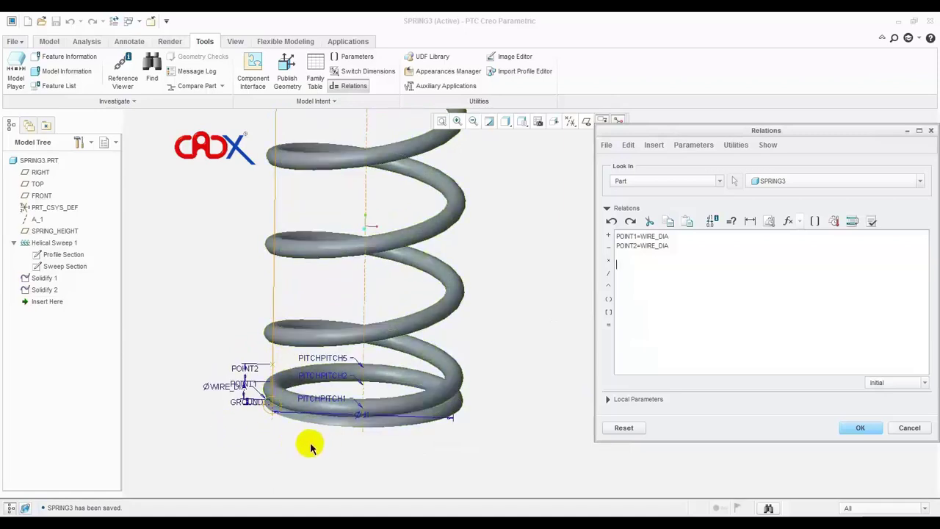
click(332, 401)
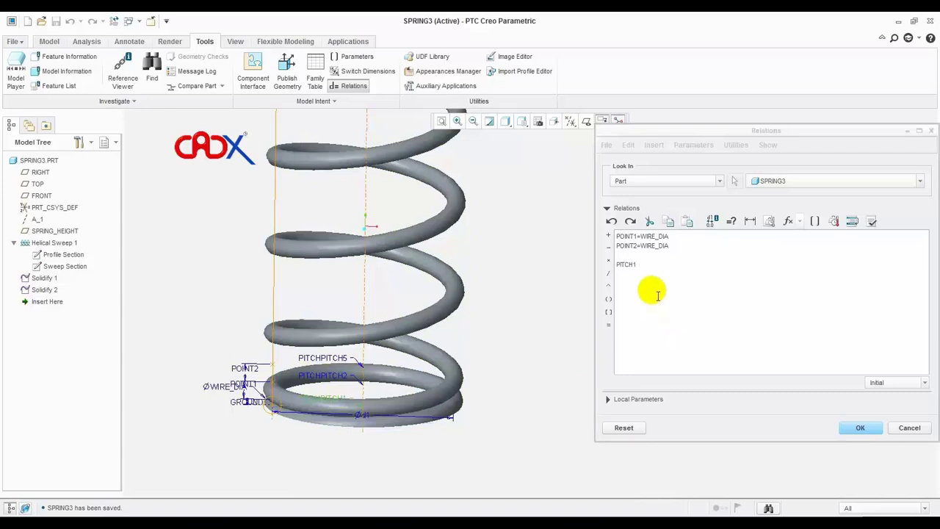
click(608, 324)
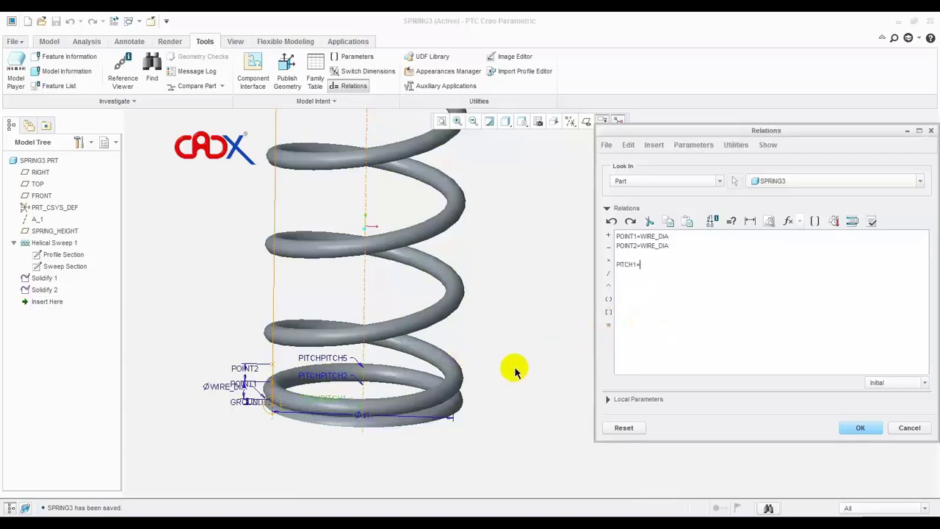
click(209, 388)
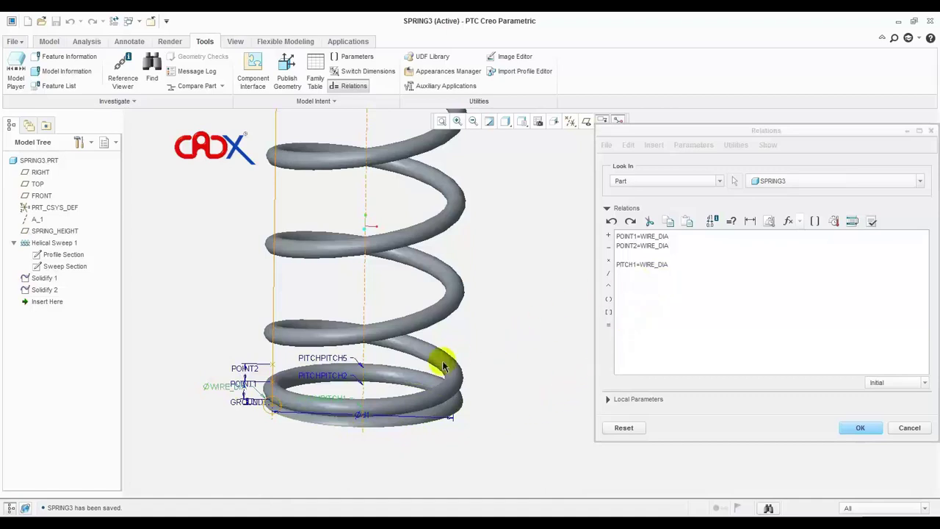
click(345, 406)
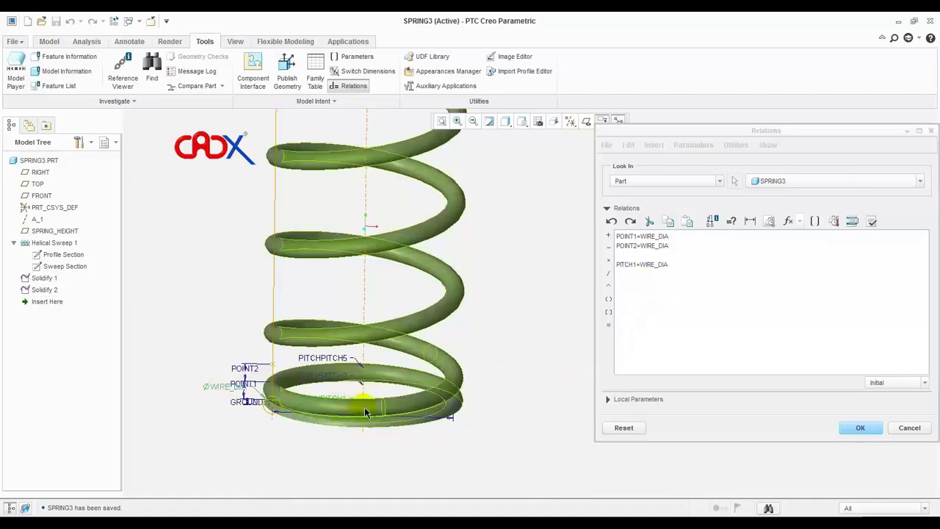
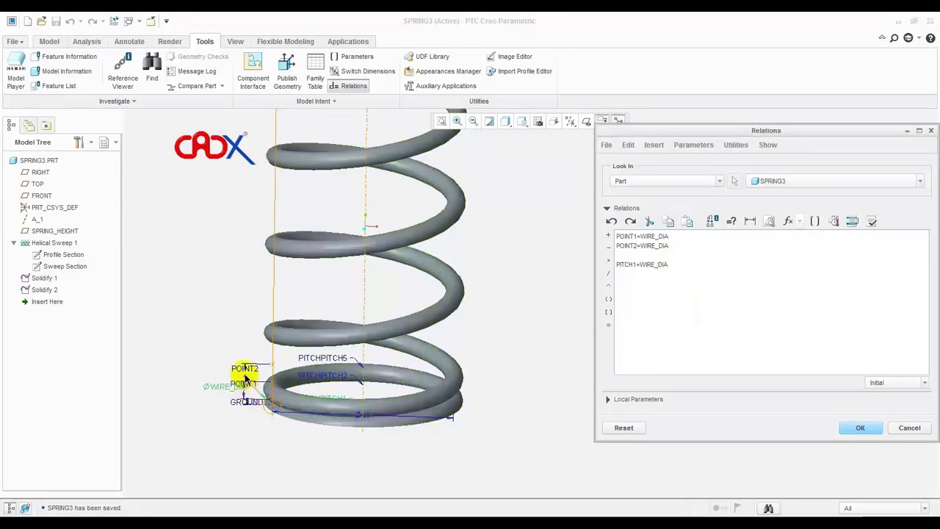
- Add the relation PITCH2=WIRE_DIA in the relations editor
click(347, 380)
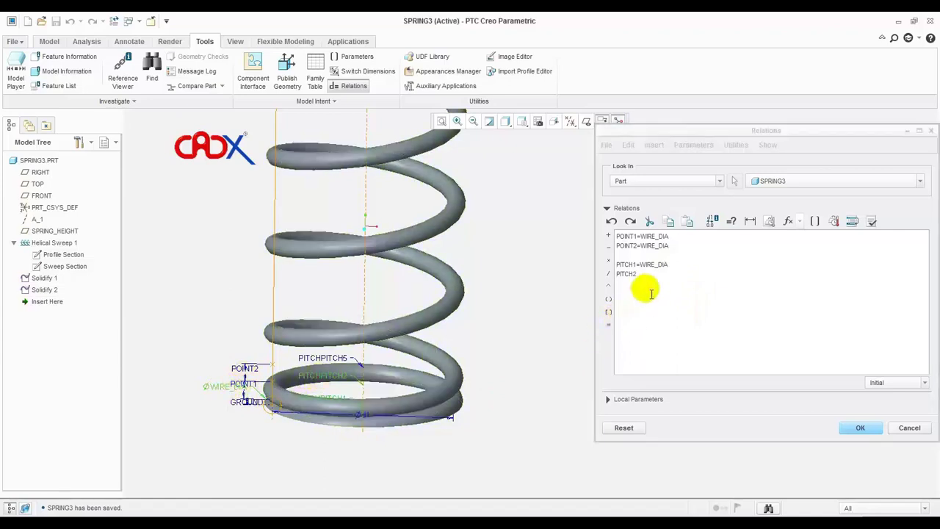
click(610, 325)
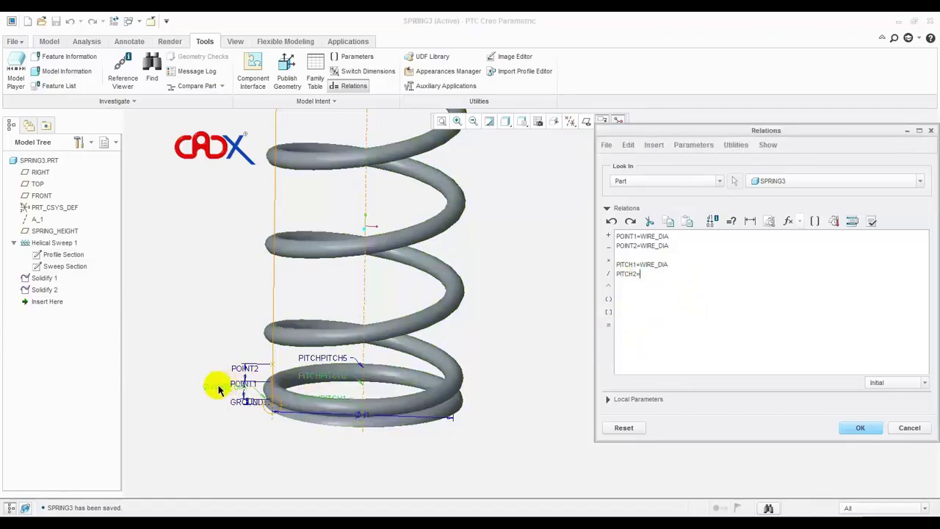
click(218, 386)
click(689, 284)
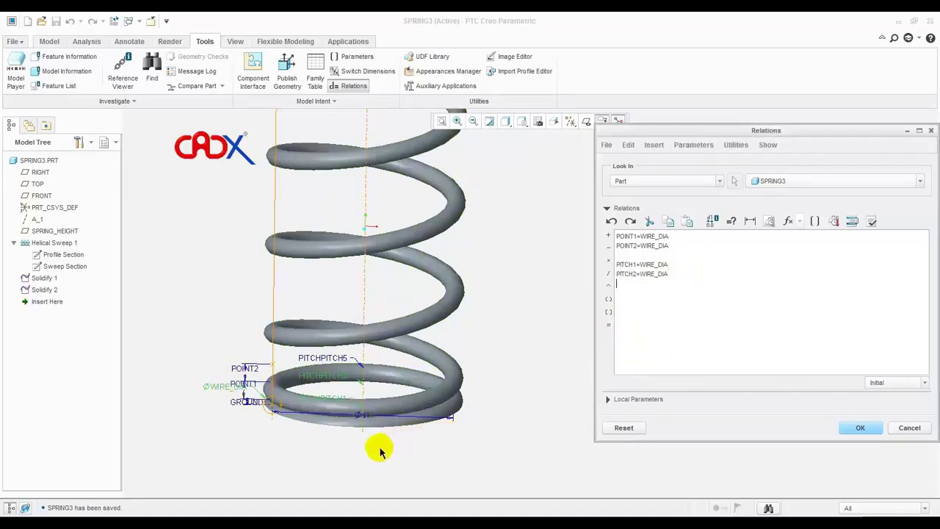
- Add the relation PITCH3=WIRE_DIA
scroll(349, 444, down, 3)
scroll(346, 309, up, 2)
scroll(336, 275, up, 2)
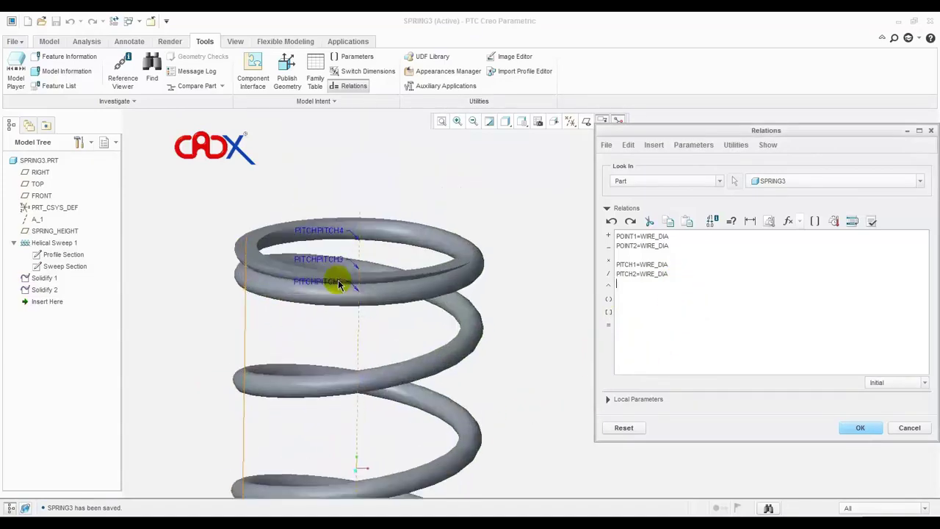
click(333, 263)
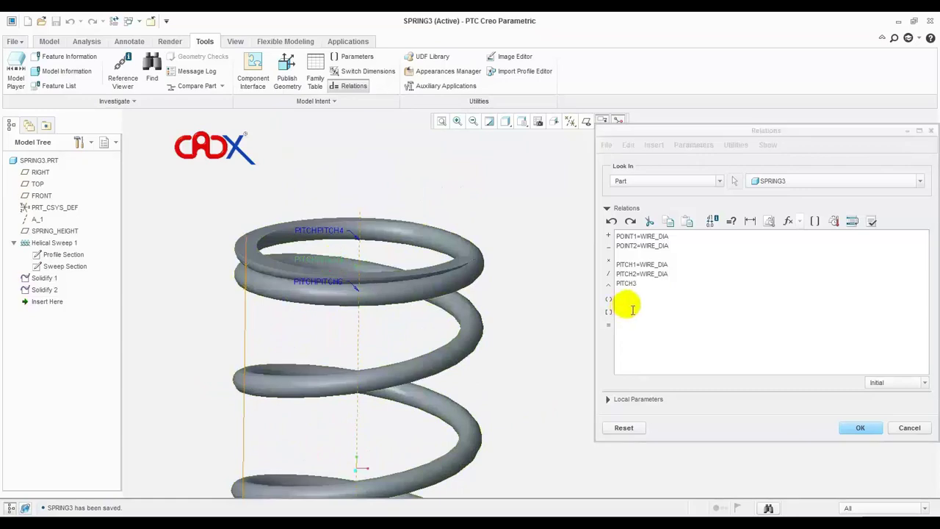
click(608, 325)
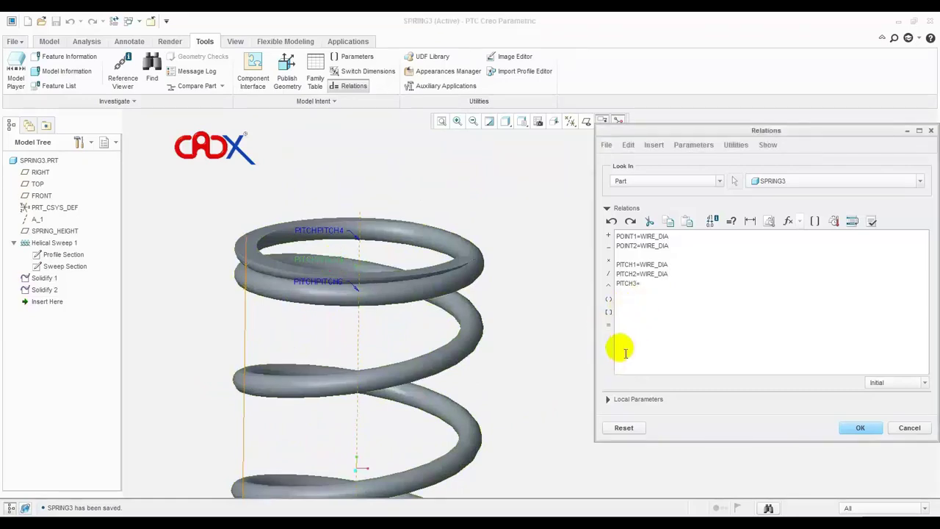
scroll(544, 301, down, 1)
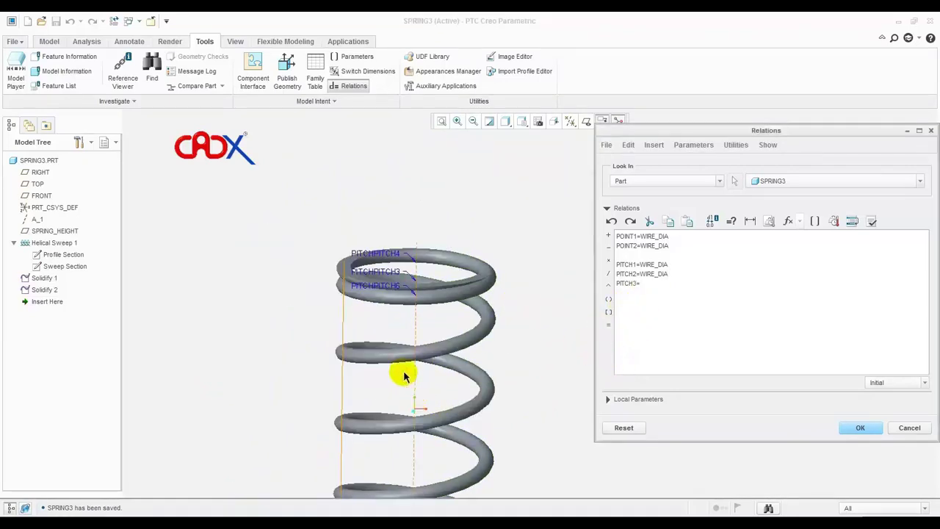
scroll(403, 374, down, 2)
click(324, 452)
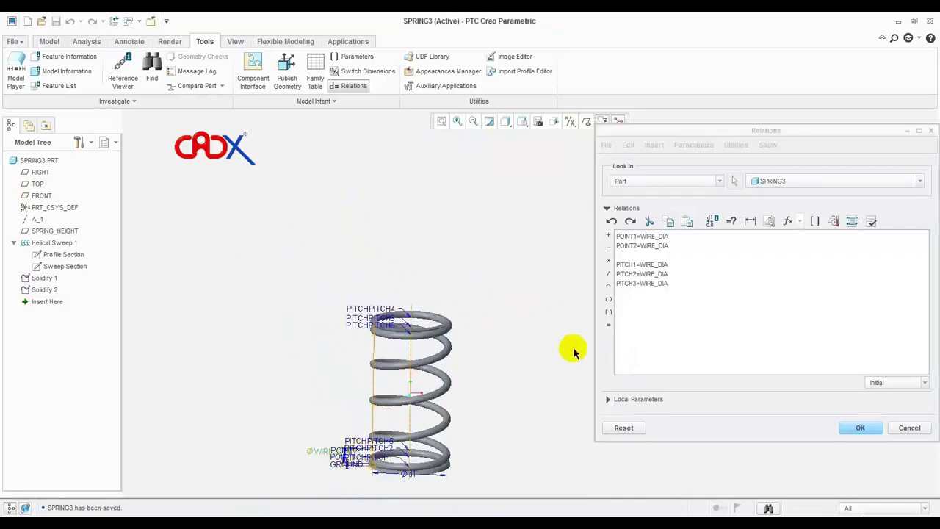
click(675, 289)
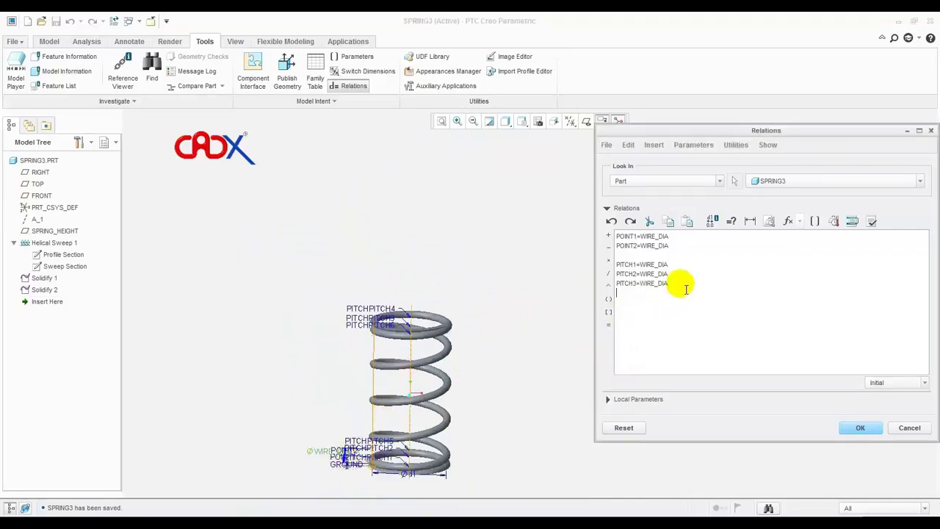
- Add PITCH4=WIRE_DIA and apply the relations so the pitches show 5.000
click(363, 309)
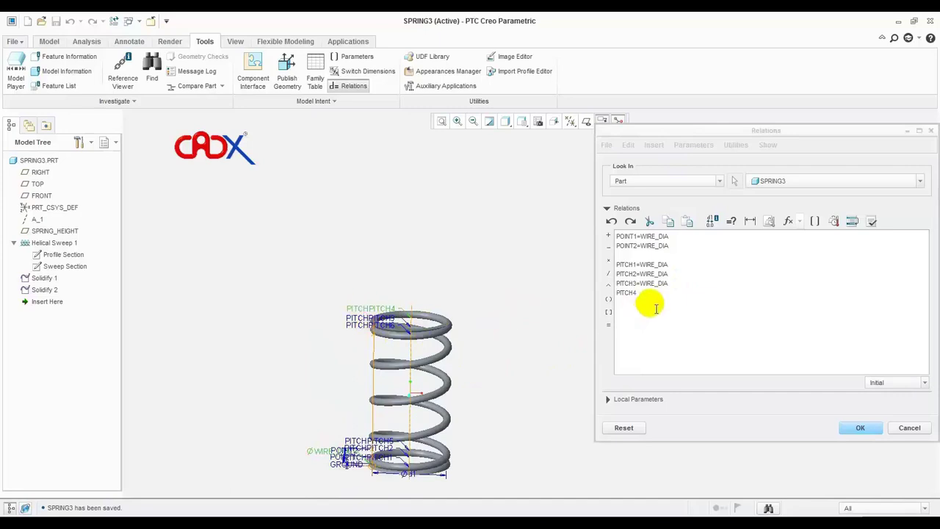
click(608, 324)
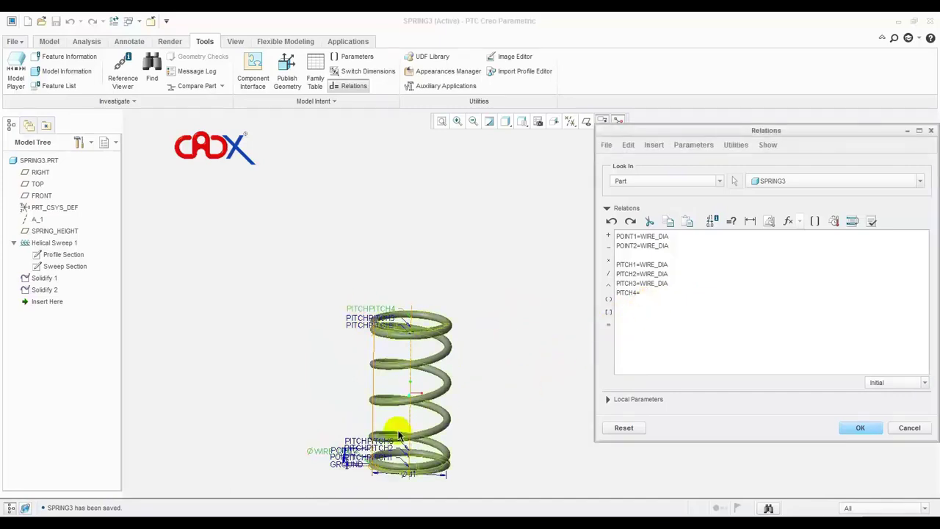
click(314, 450)
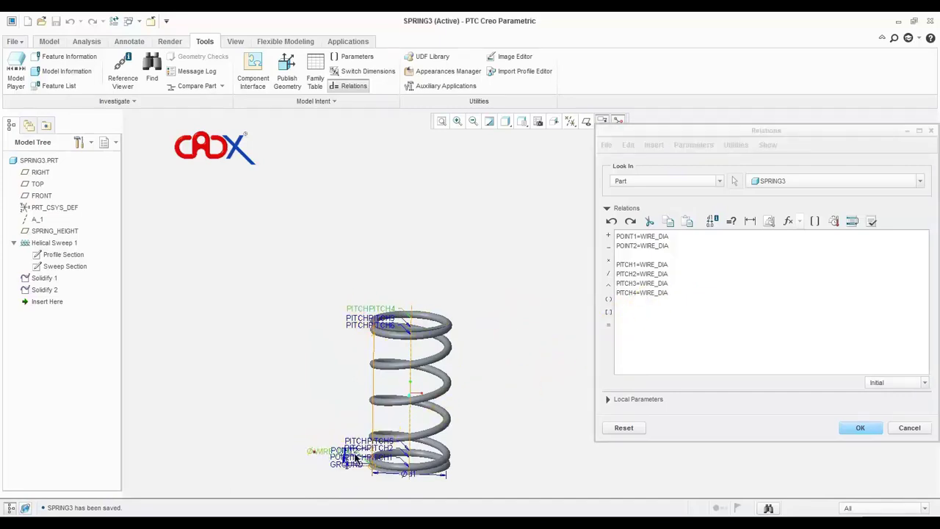
middle_click(484, 431)
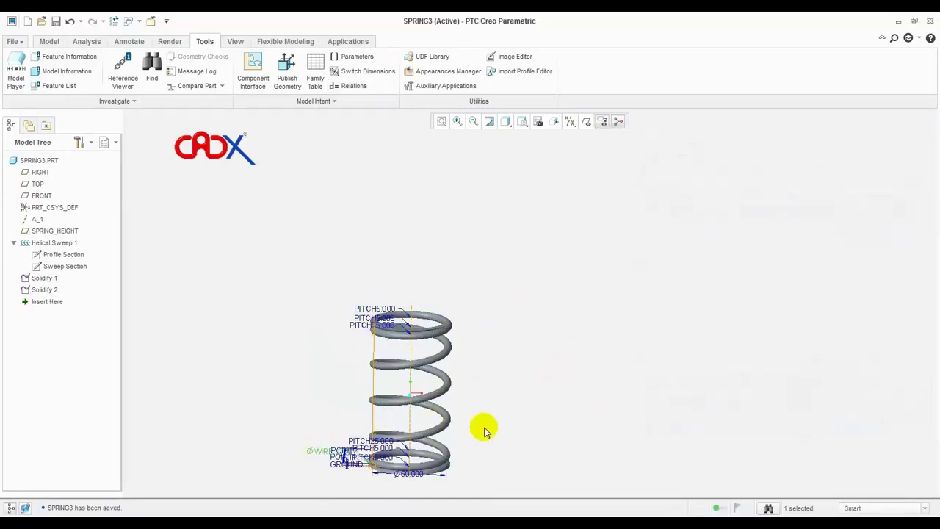
- Add the relation PITCH5=SPRING_HEIGHT/4
click(353, 85)
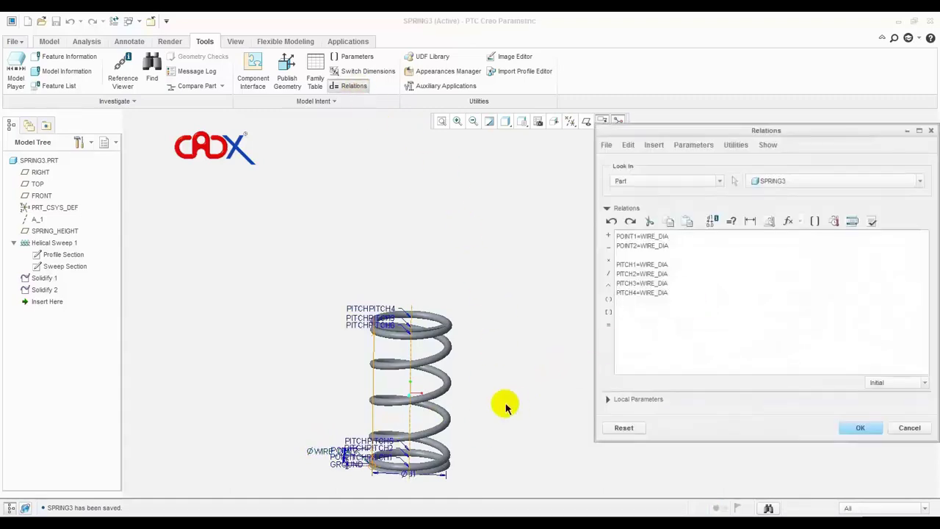
scroll(388, 457, up, 3)
scroll(394, 407, up, 1)
scroll(394, 408, up, 1)
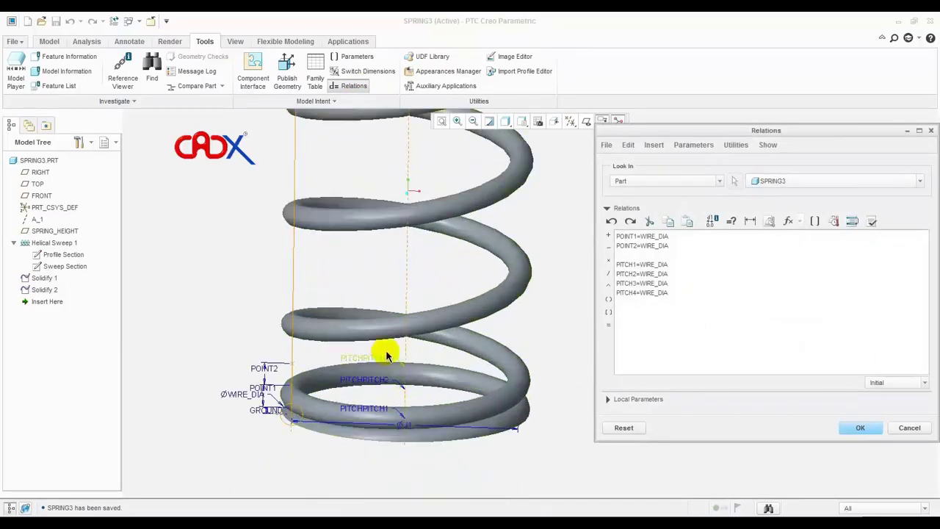
click(362, 360)
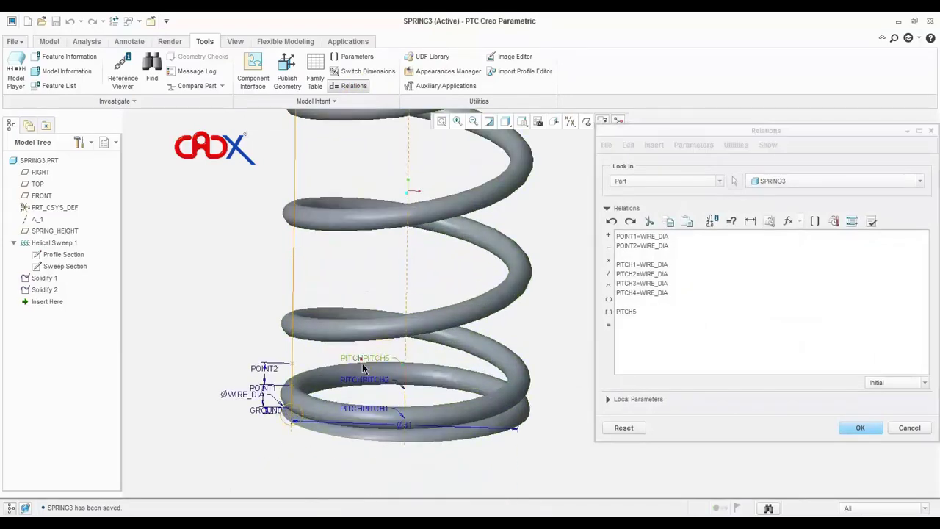
click(609, 325)
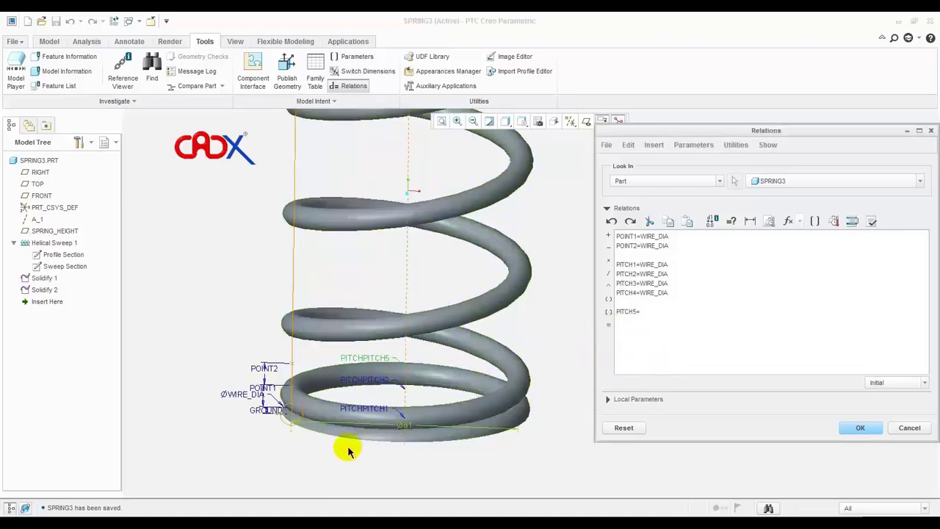
scroll(341, 446, down, 2)
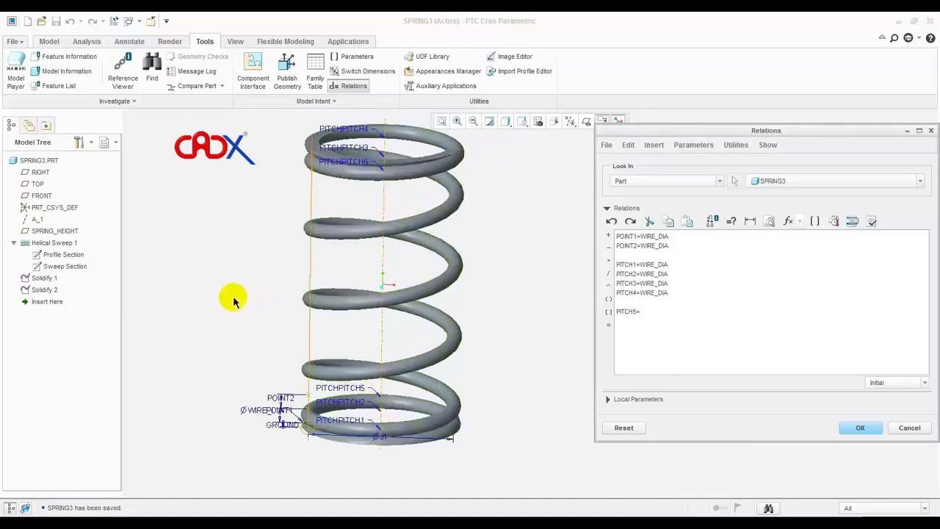
click(646, 314)
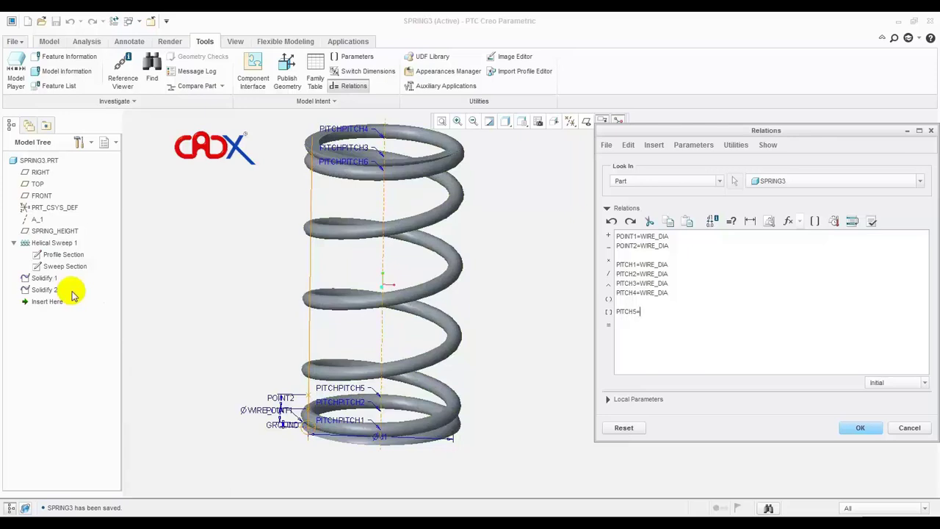
click(57, 231)
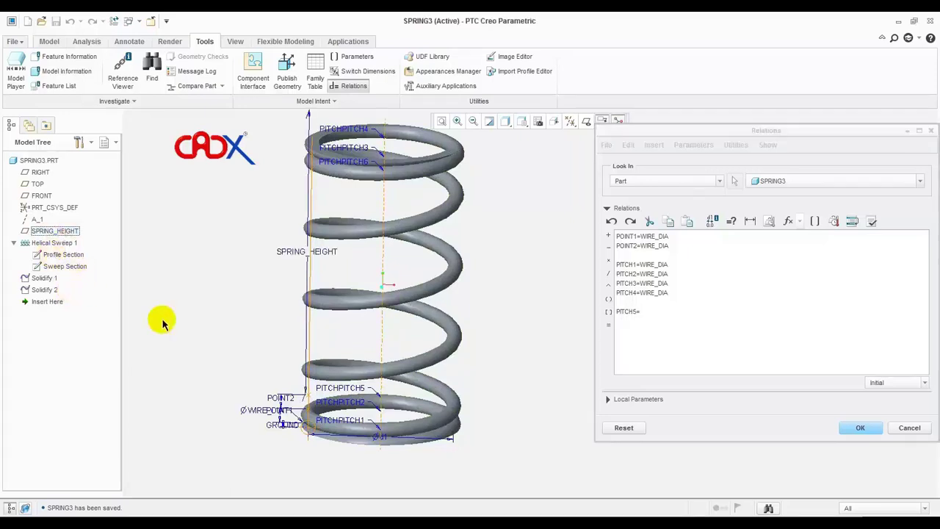
click(323, 253)
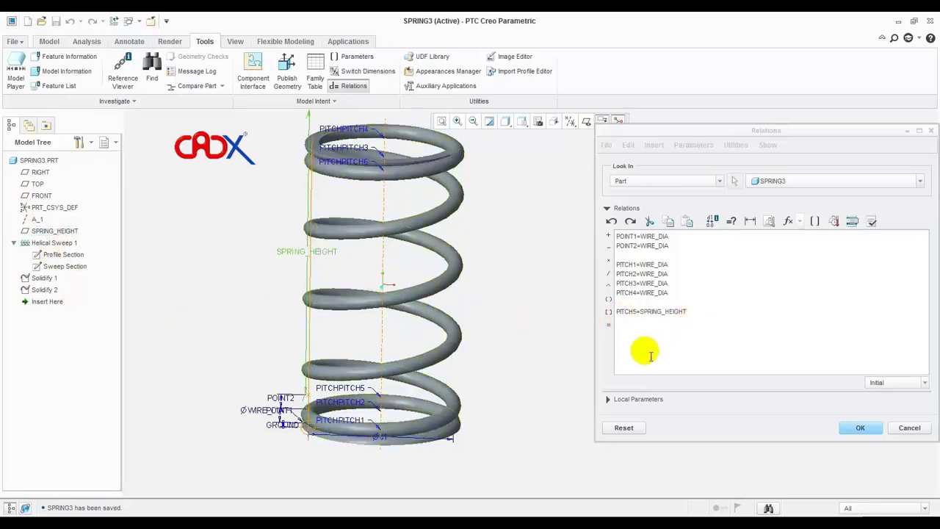
click(609, 274)
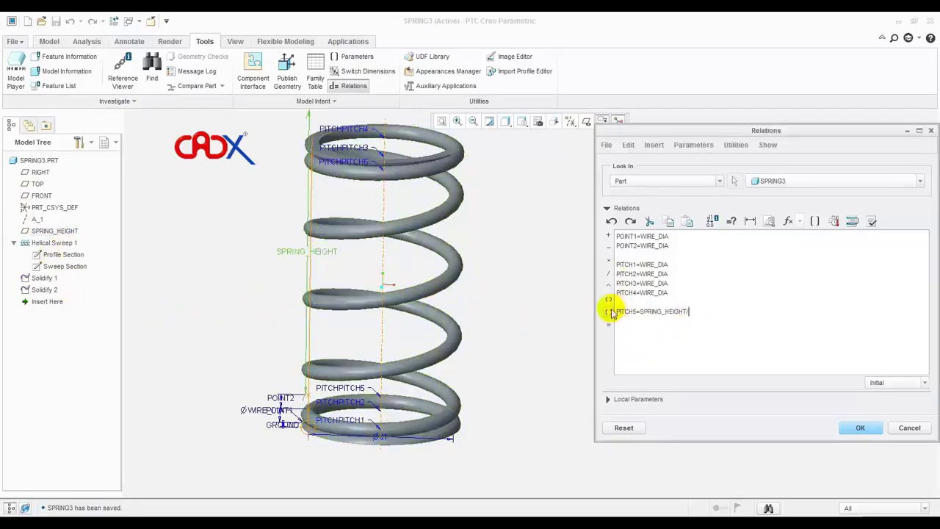
text(4)
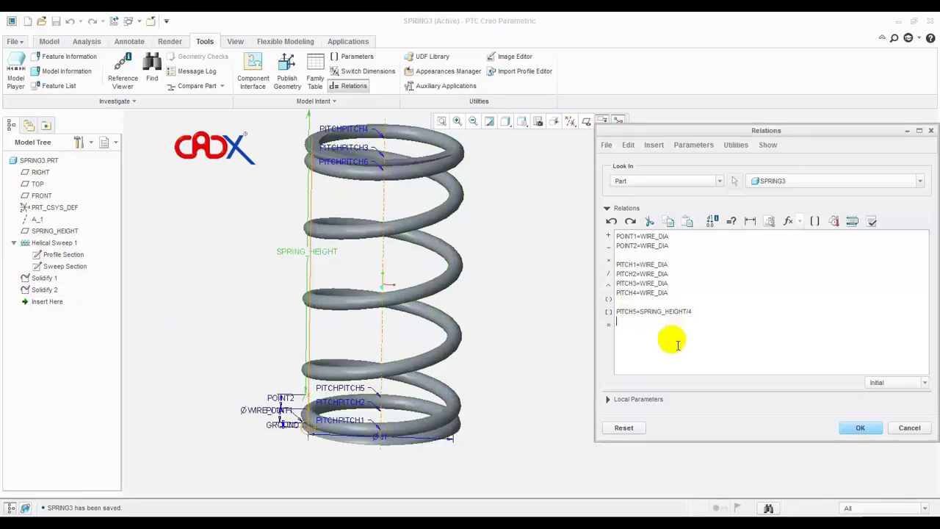
- Add the relation PITCH6=SPRING_HEIGHT/4
click(363, 166)
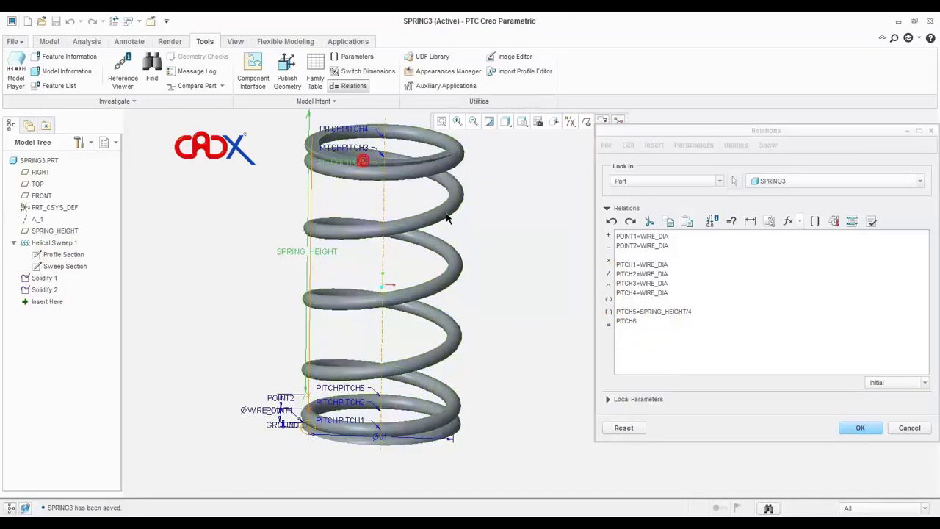
click(608, 324)
click(307, 252)
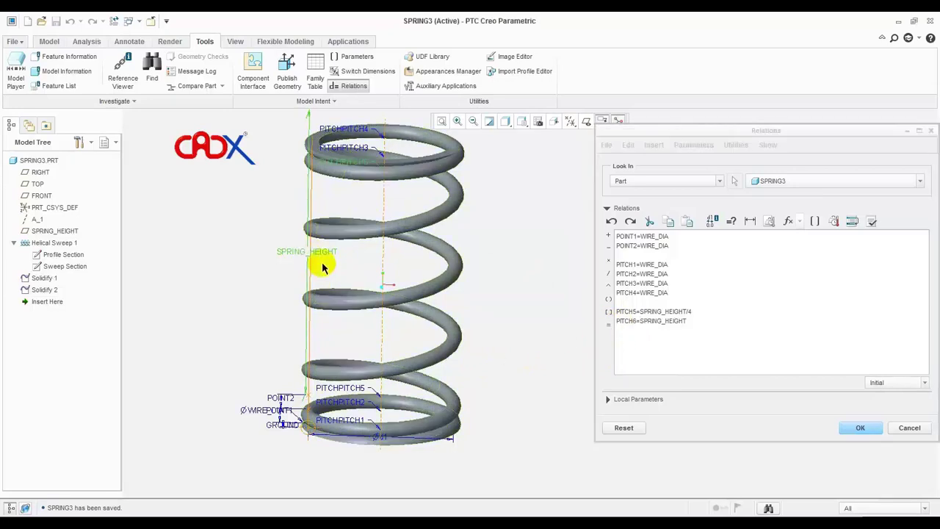
click(609, 275)
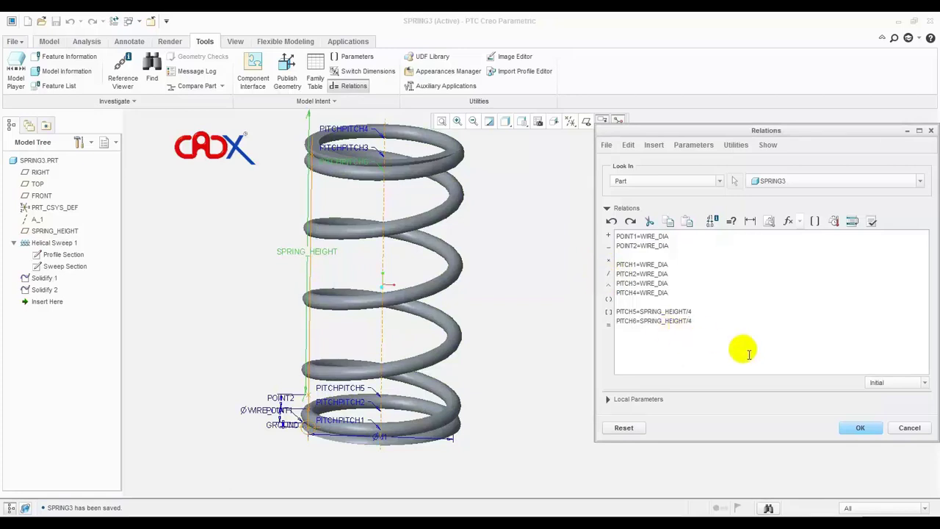
text(4)
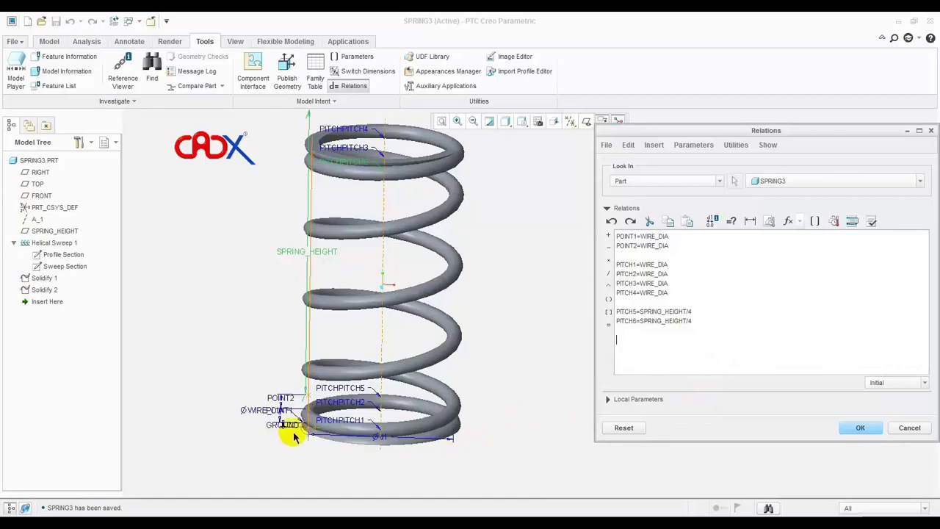
- Write the relation GROUND=WIRE_DIA*0.3
scroll(296, 435, down, 2)
scroll(309, 435, down, 3)
scroll(320, 437, up, 2)
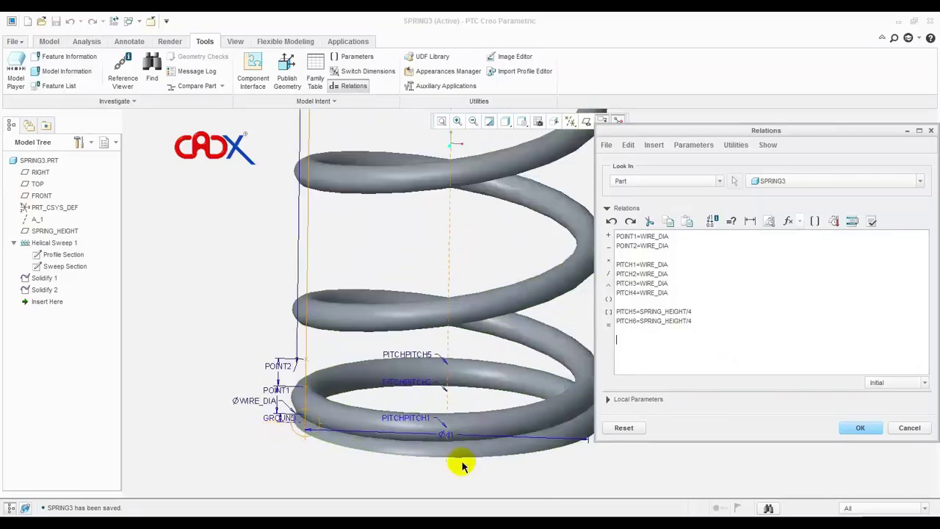
click(273, 417)
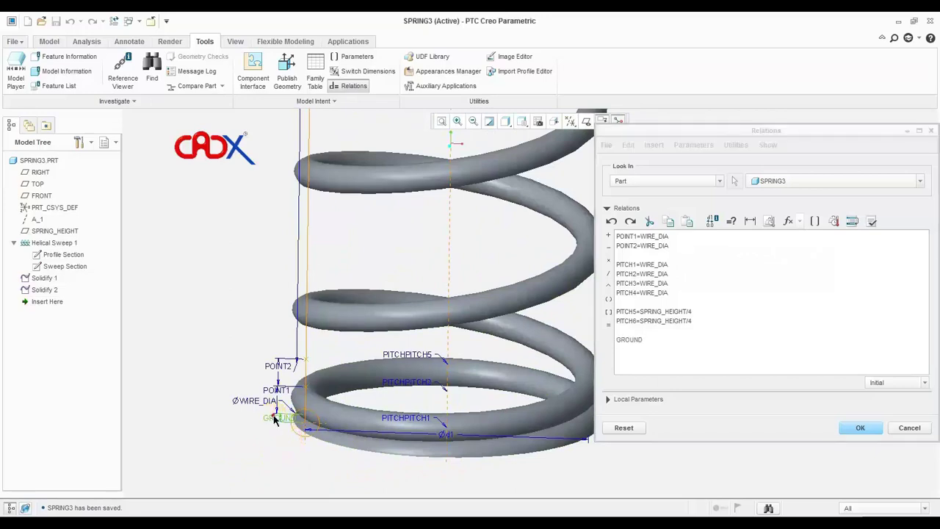
click(610, 324)
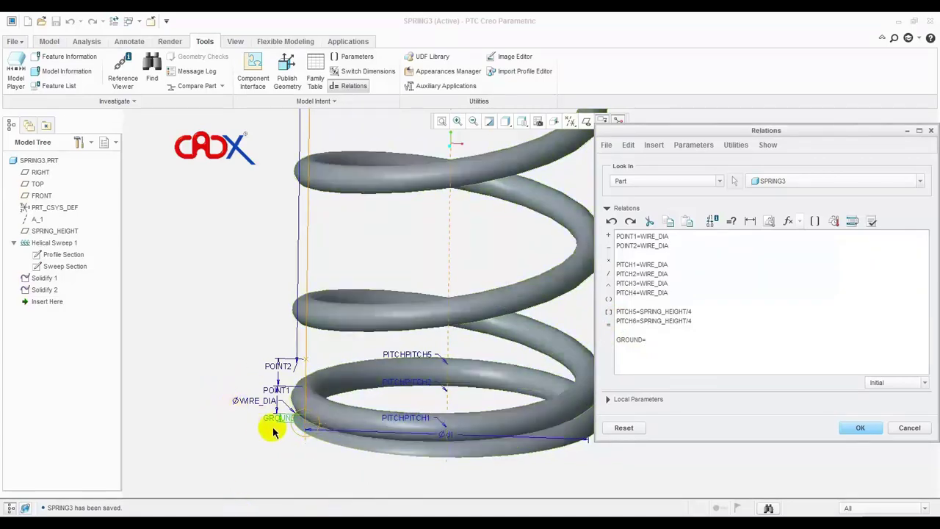
click(249, 407)
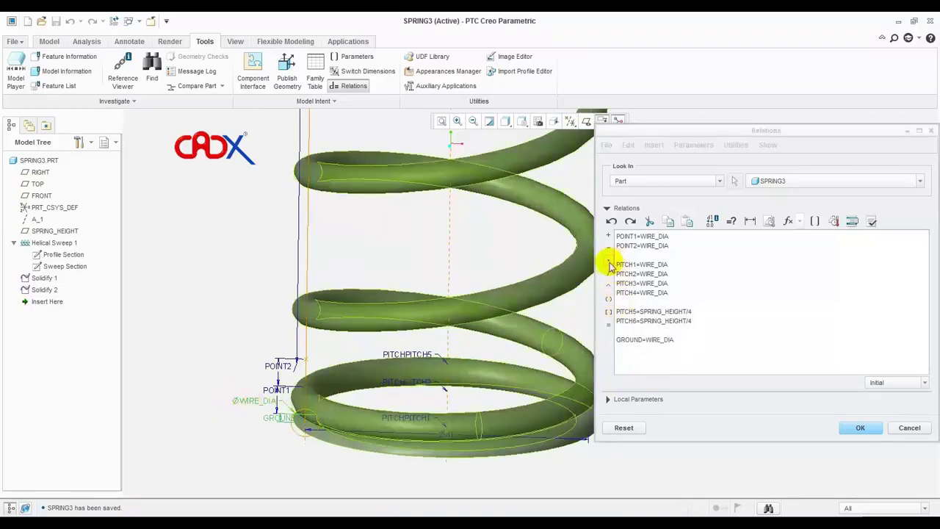
click(698, 327)
click(775, 356)
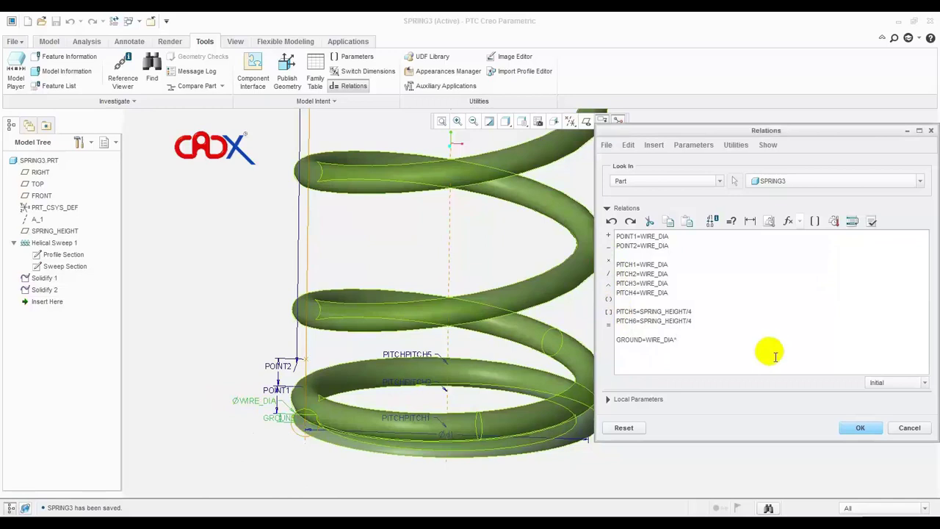
text(0.3)
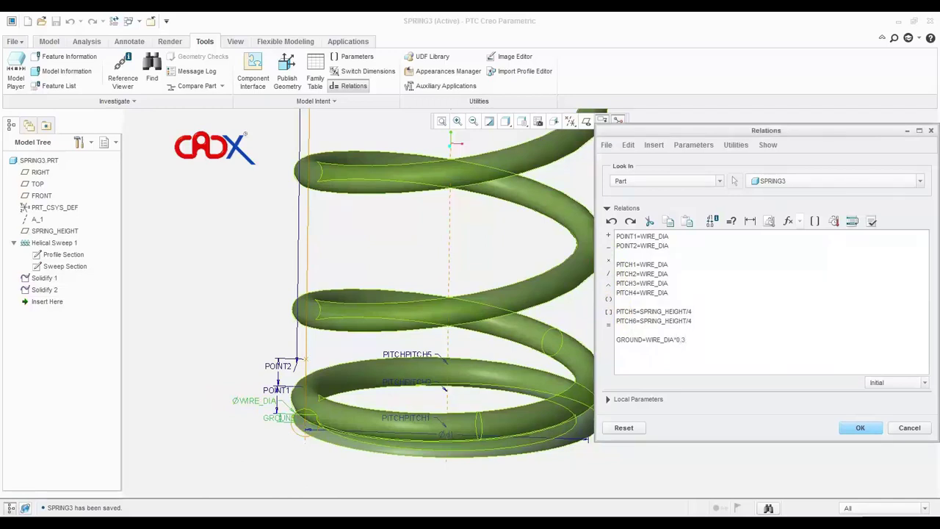
- Verify the relations successfully and insert a blank line at the top of the list
click(872, 221)
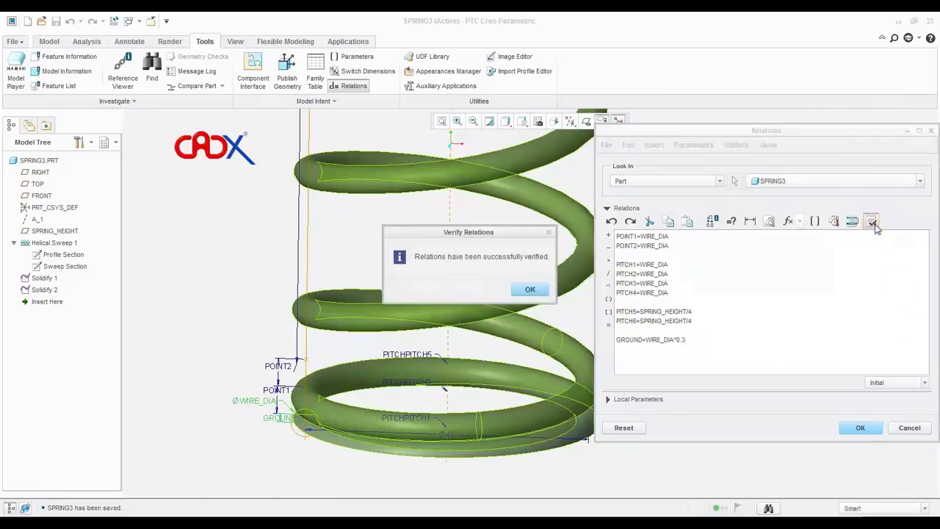
click(523, 287)
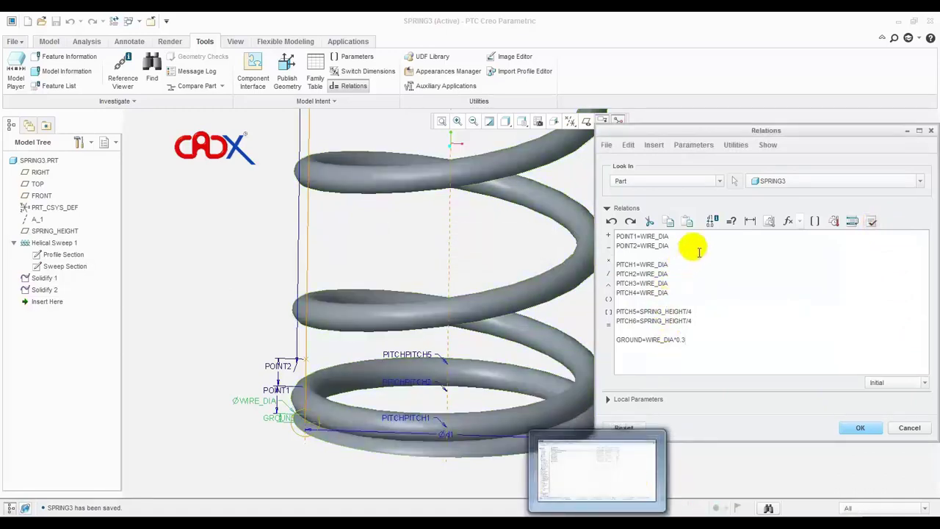
click(669, 261)
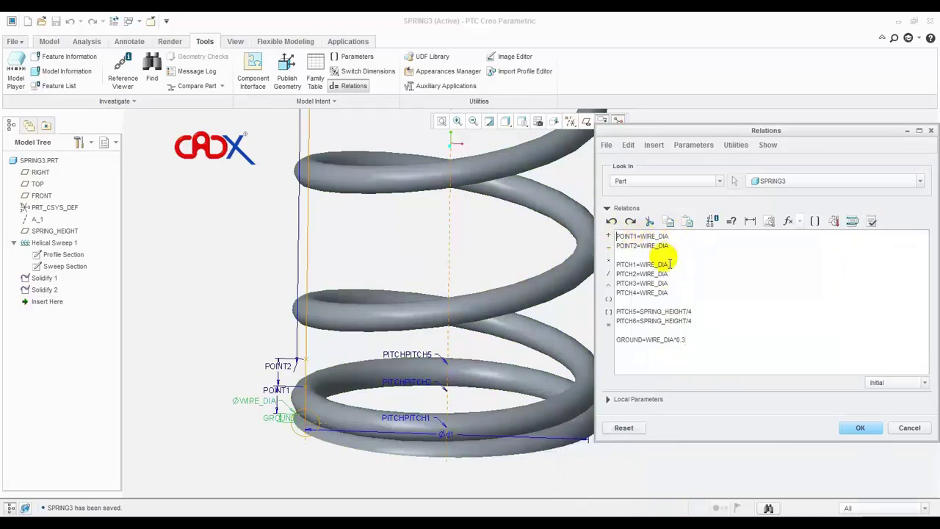
key(Return)
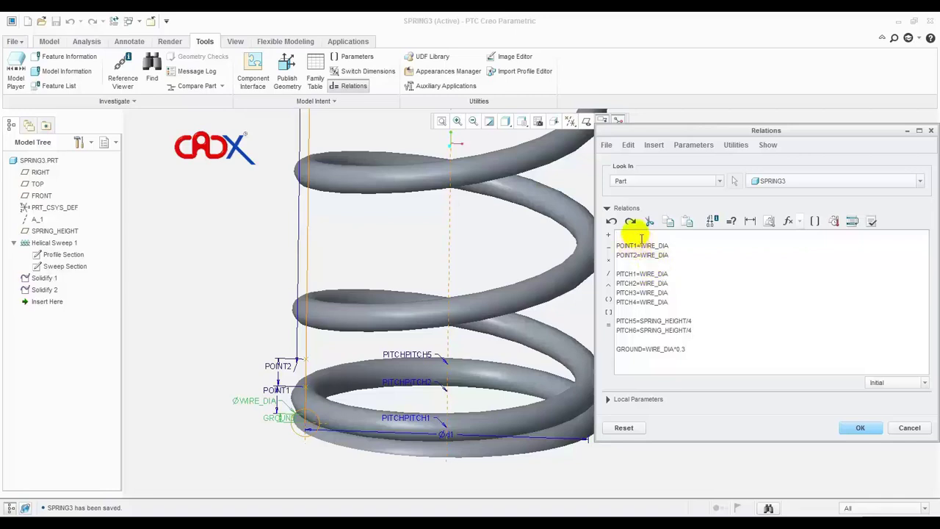
- Paste explanatory comments, rename Location1 to POINT1, set POINT1=WIRE_DIA*1, and apply the relations
text(/* Wire dia is the minimum pitch required to ground the coil.  /* Location1=wire_dia*no. of grounded coil.)
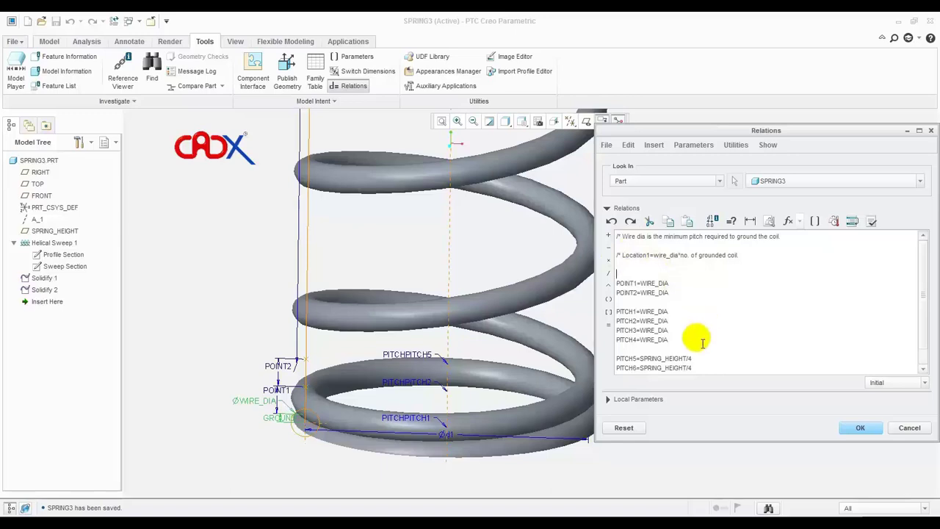
key(BackSpace)
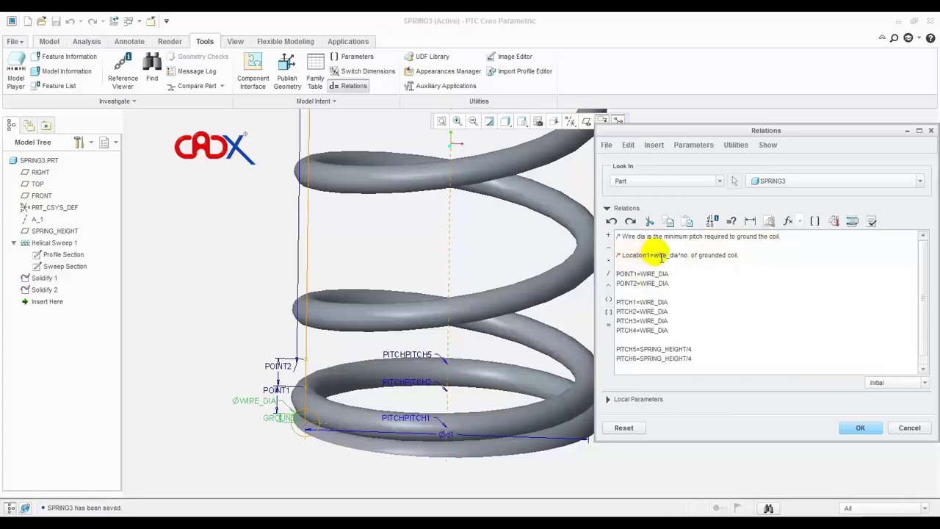
drag(650, 261, 639, 263)
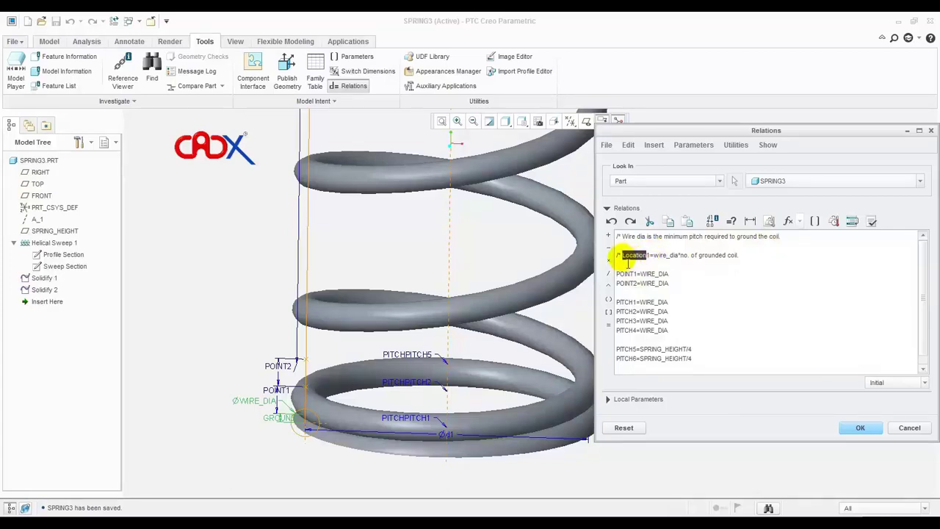
text(POINT)
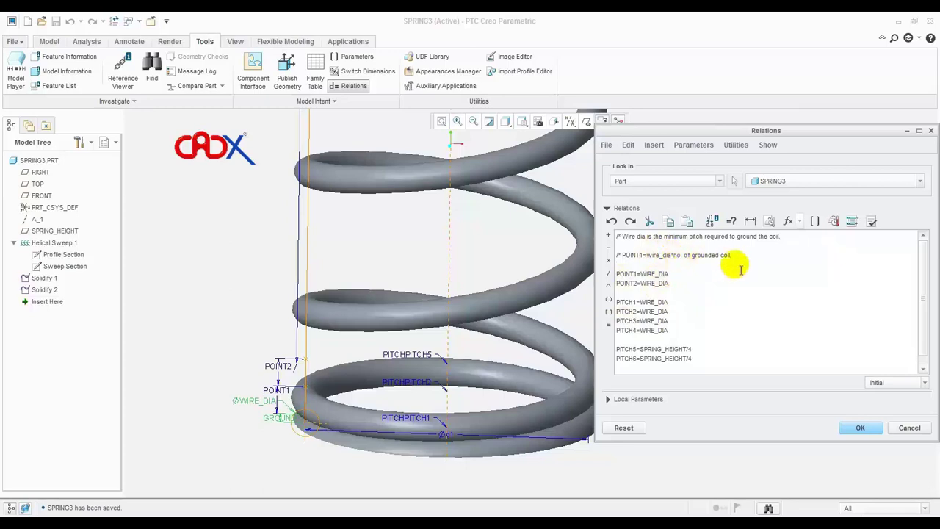
click(673, 274)
text(*1)
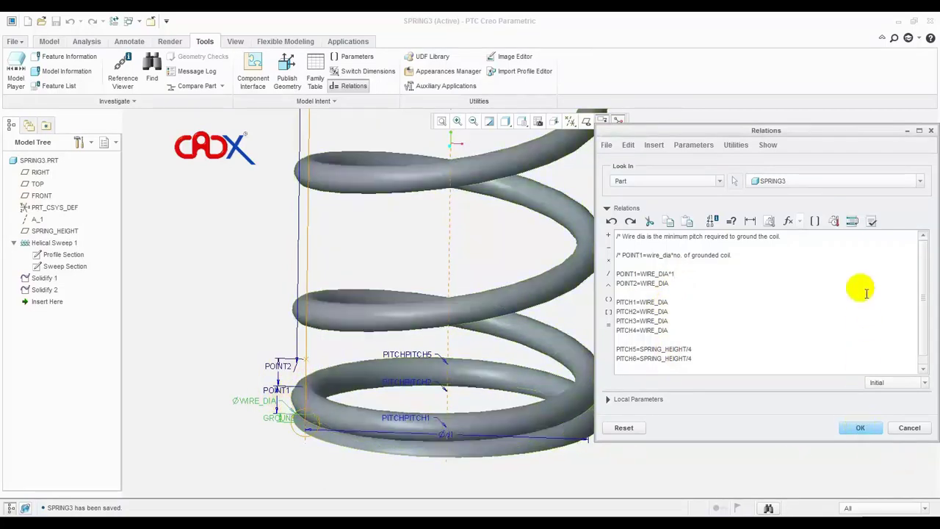
click(852, 426)
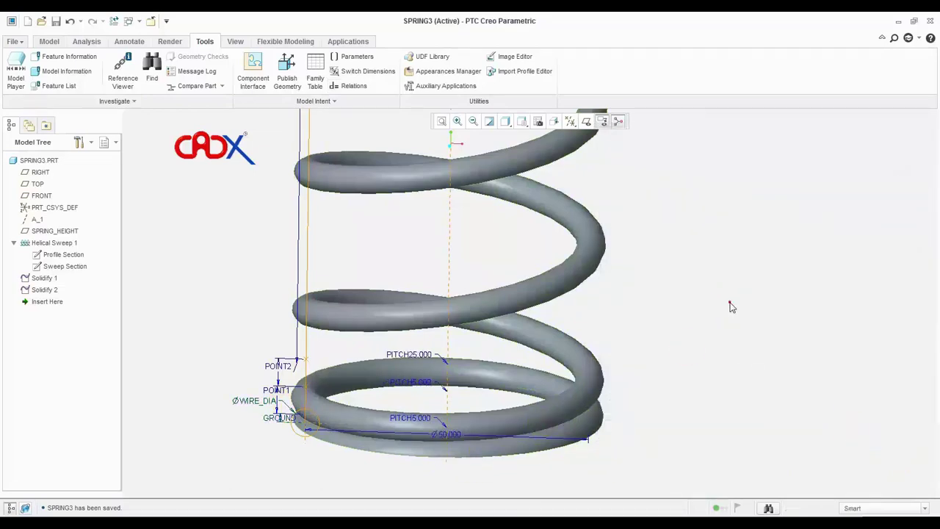
- Inspect the SPRING2 window, then close it to return to SPRING3
click(141, 22)
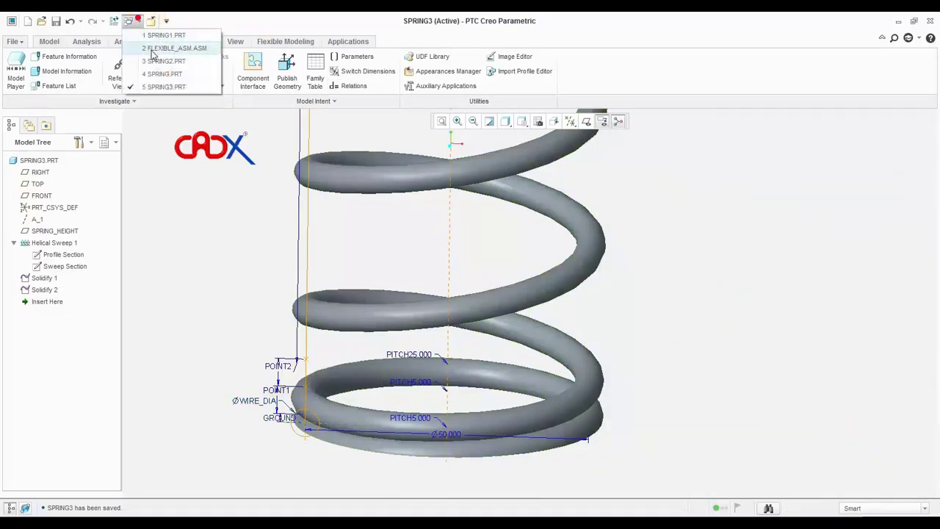
click(162, 49)
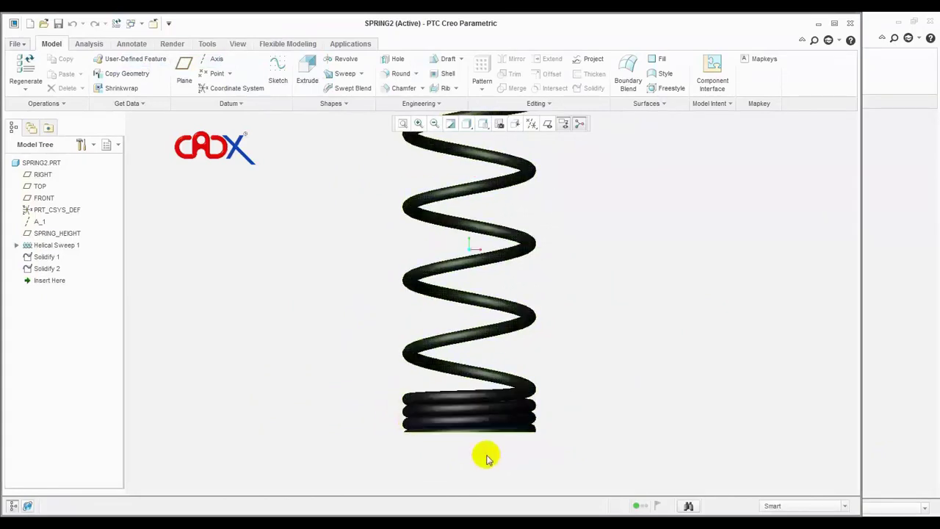
scroll(477, 258, up, 2)
scroll(465, 231, up, 2)
scroll(449, 204, down, 2)
scroll(397, 246, down, 1)
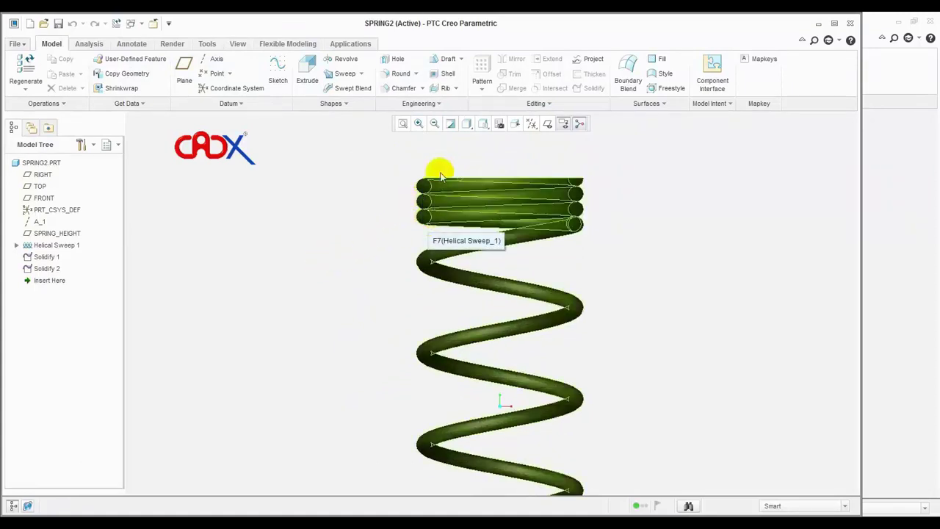
click(155, 24)
- Regenerate and save SPRING3, and hide its dimension annotations
middle_drag(563, 340, 495, 436)
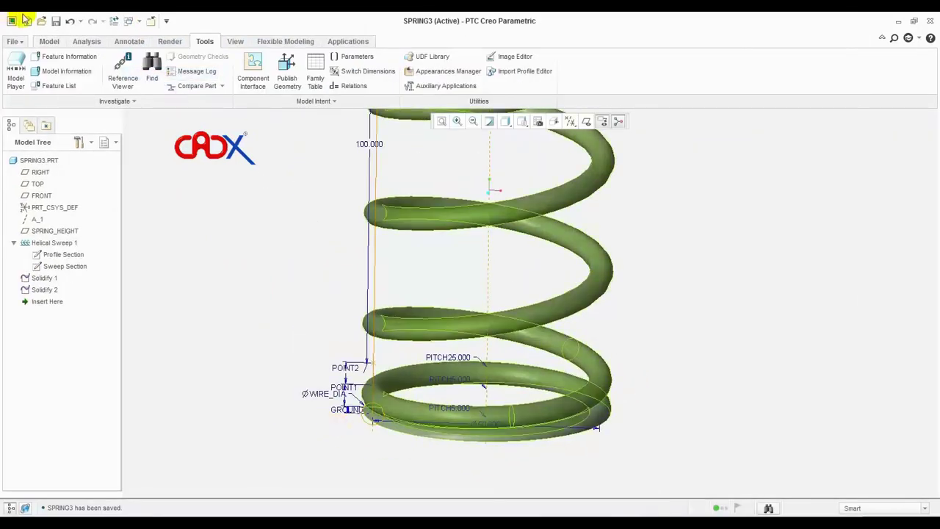
click(114, 21)
click(56, 22)
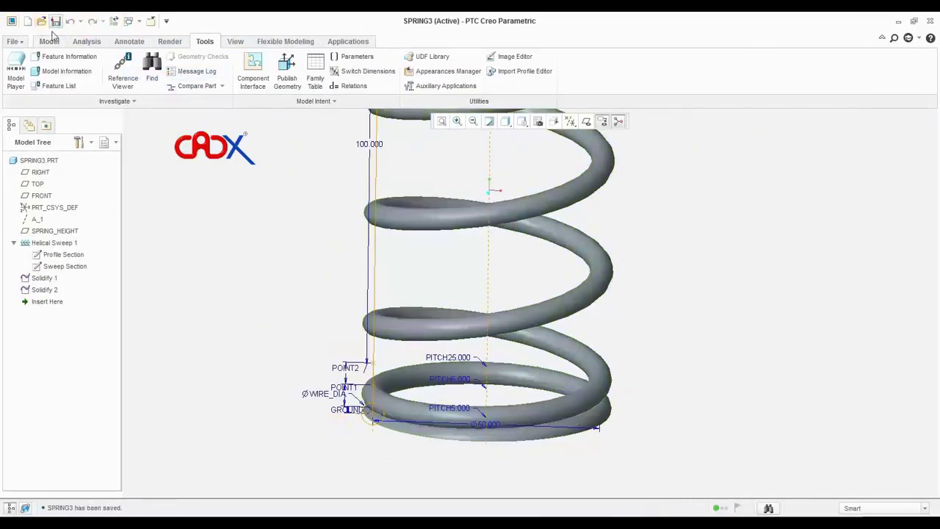
scroll(664, 375, down, 3)
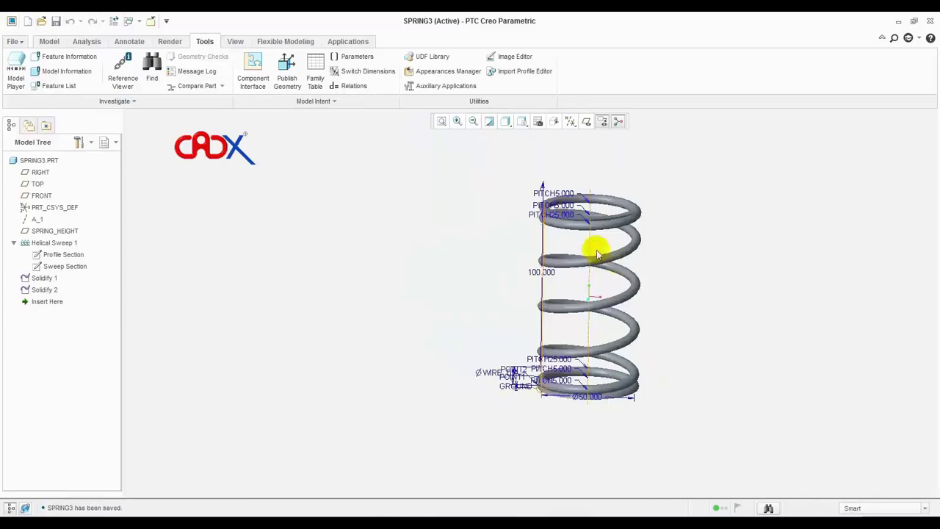
click(489, 121)
scroll(666, 235, up, 2)
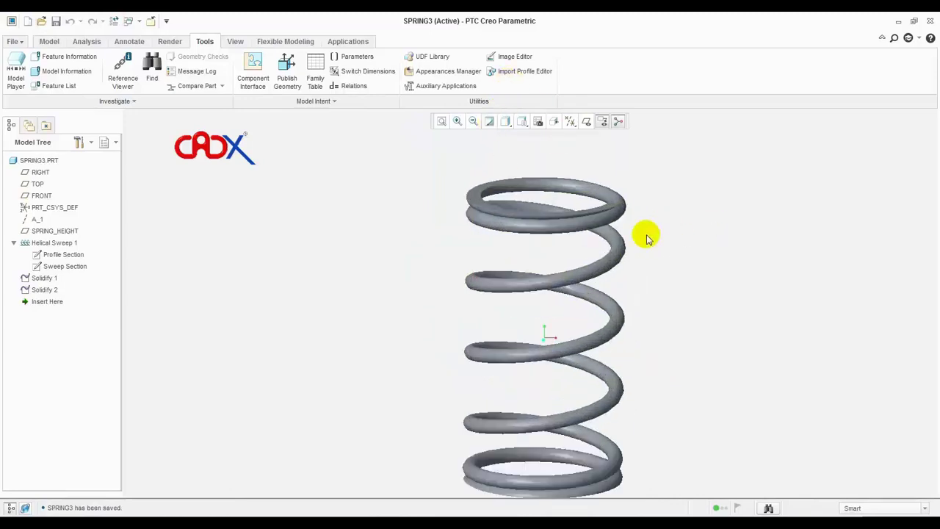
scroll(580, 242, down, 2)
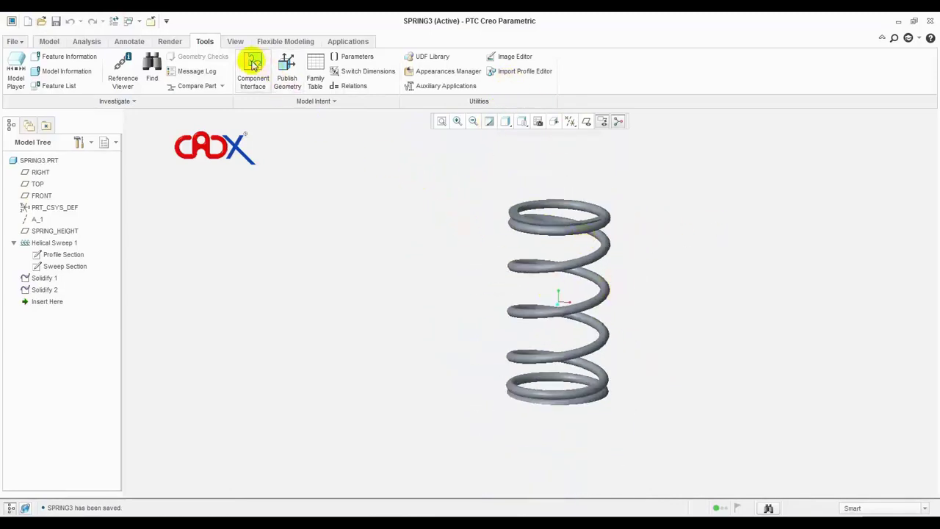
scroll(399, 298, up, 1)
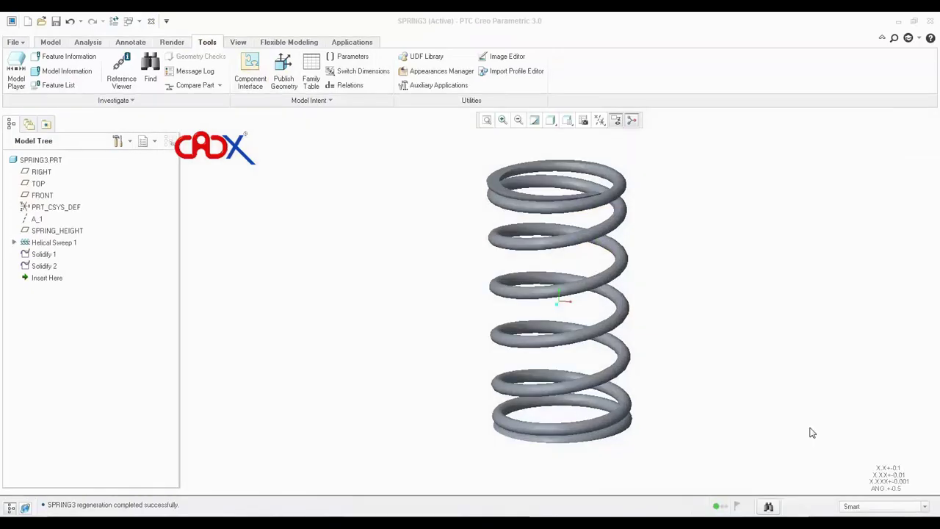
- Apply SPRING3's relations with POINT1=WIRE_DIA*3, regenerate, and show the LEFT saved orientation
click(348, 85)
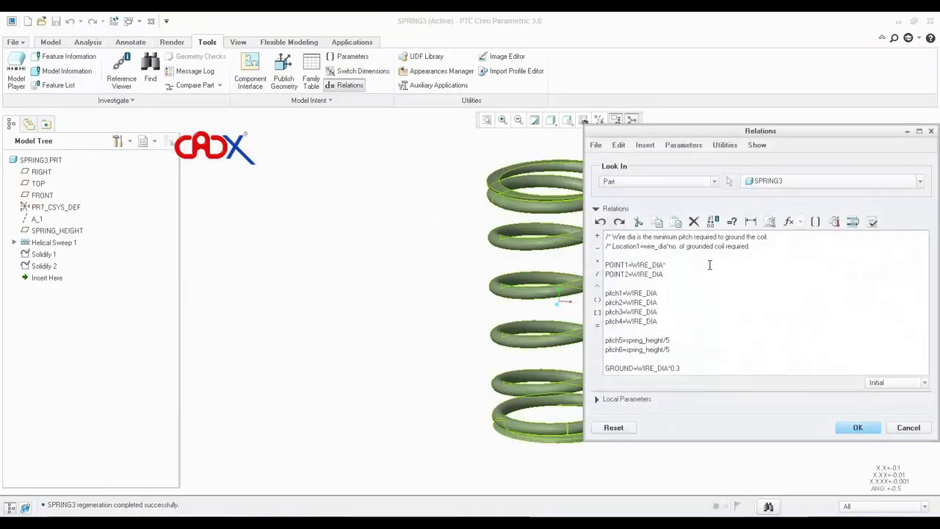
click(858, 427)
click(113, 21)
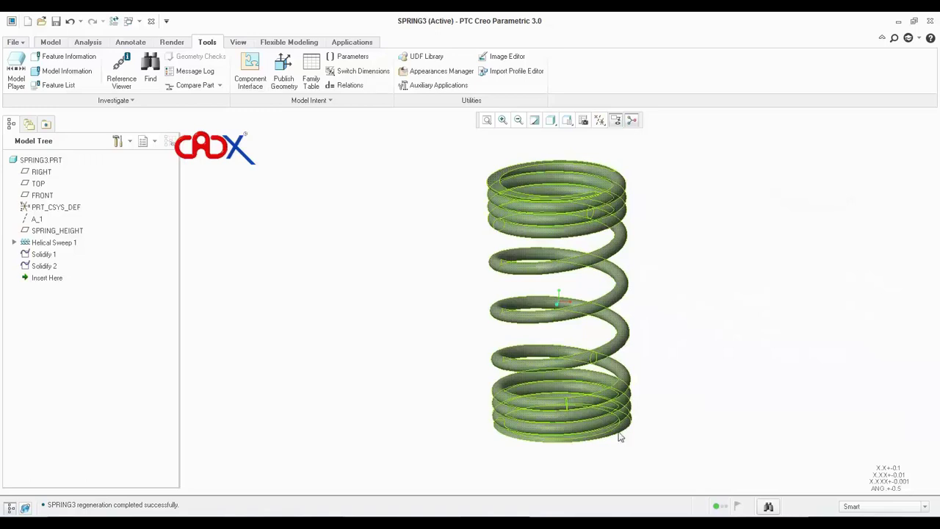
click(565, 122)
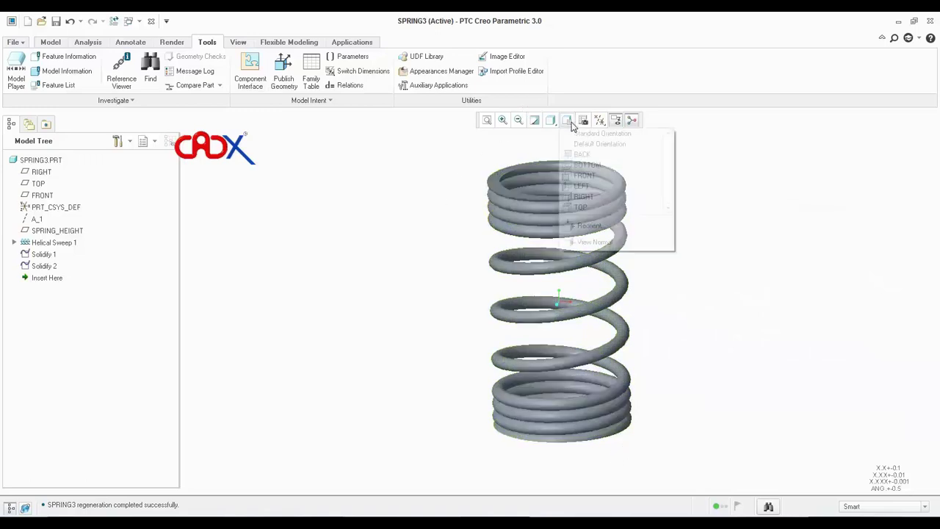
click(595, 184)
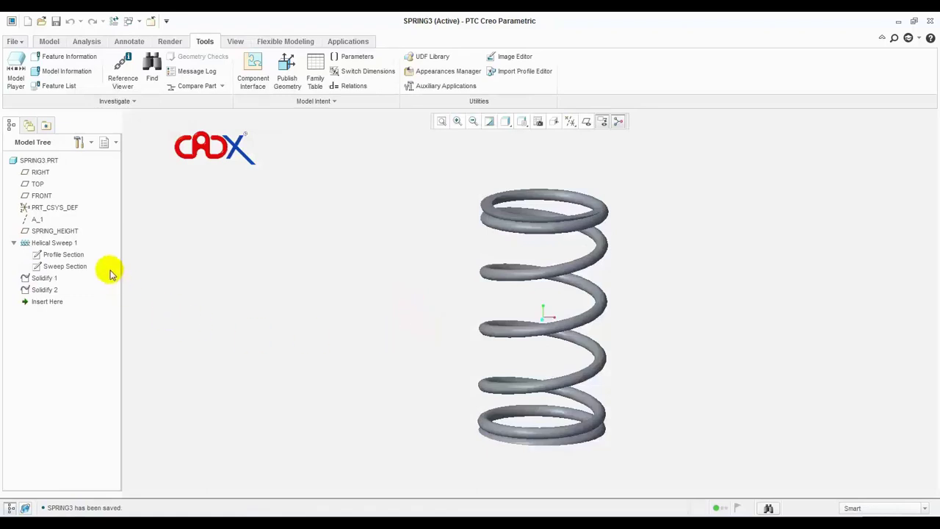
- Change SPRING3's SPRING_HEIGHT from 100 to 50 and regenerate the compressed spring
right_click(65, 231)
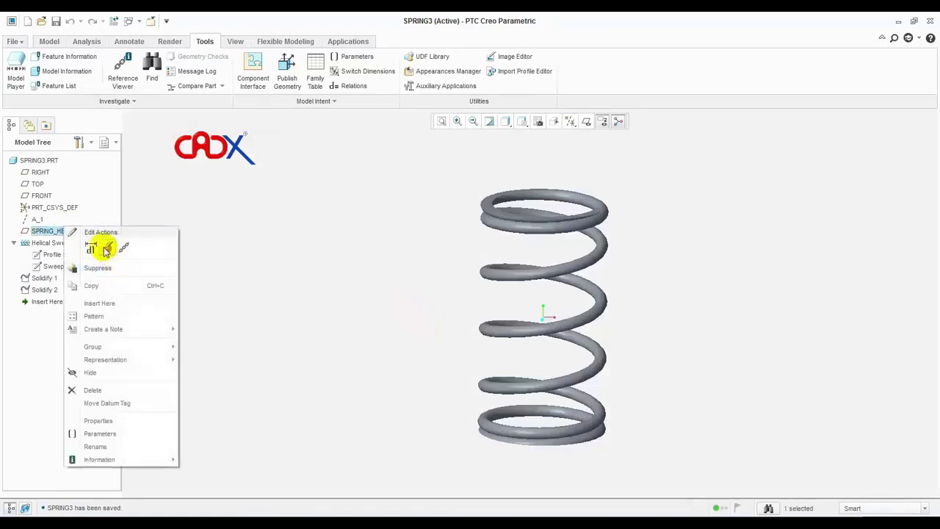
click(92, 250)
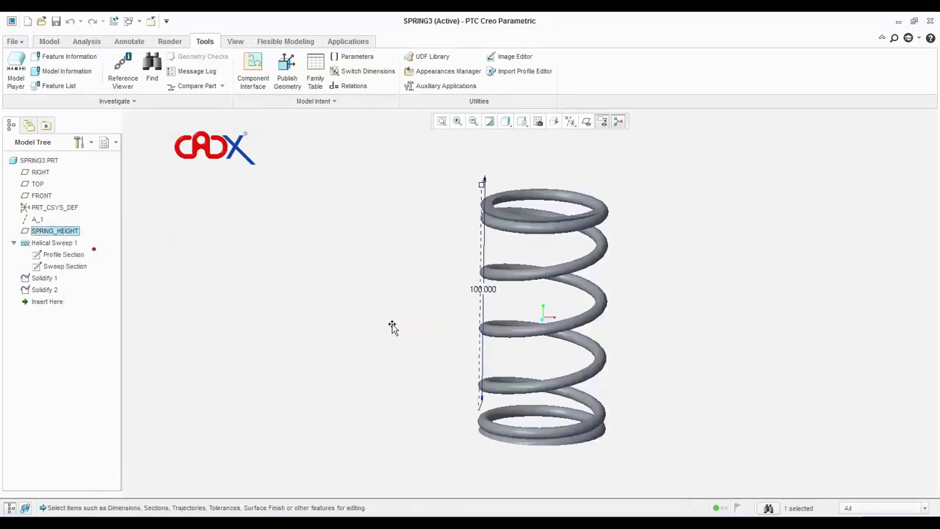
double_click(493, 292)
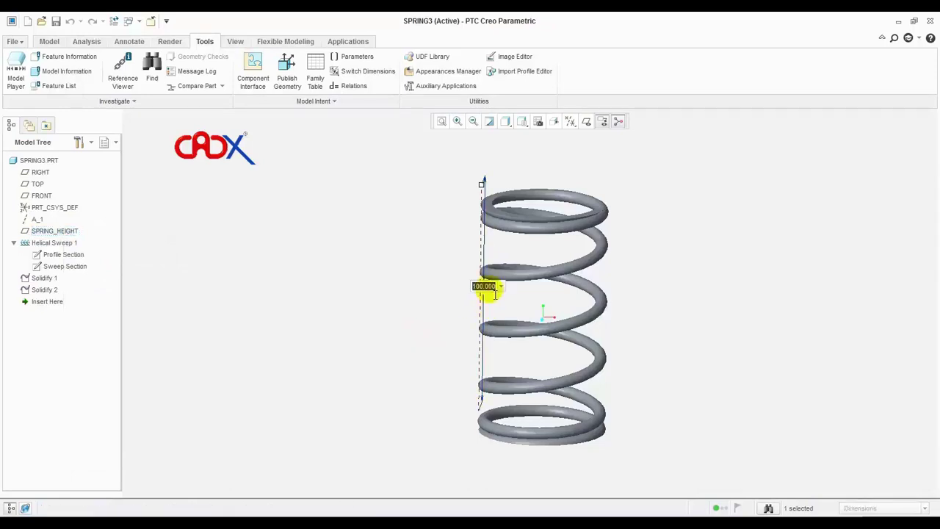
text(50)
key(Return)
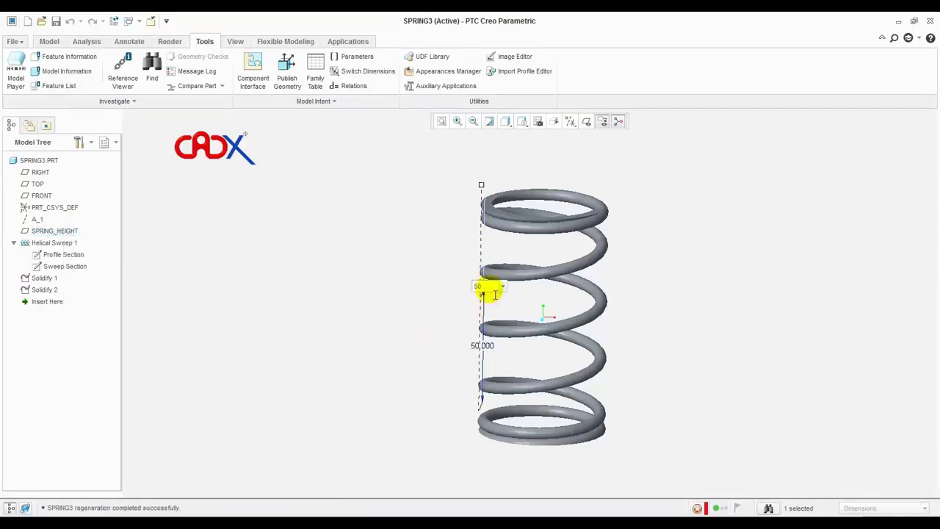
click(111, 20)
scroll(594, 426, down, 3)
middle_drag(618, 406, 535, 298)
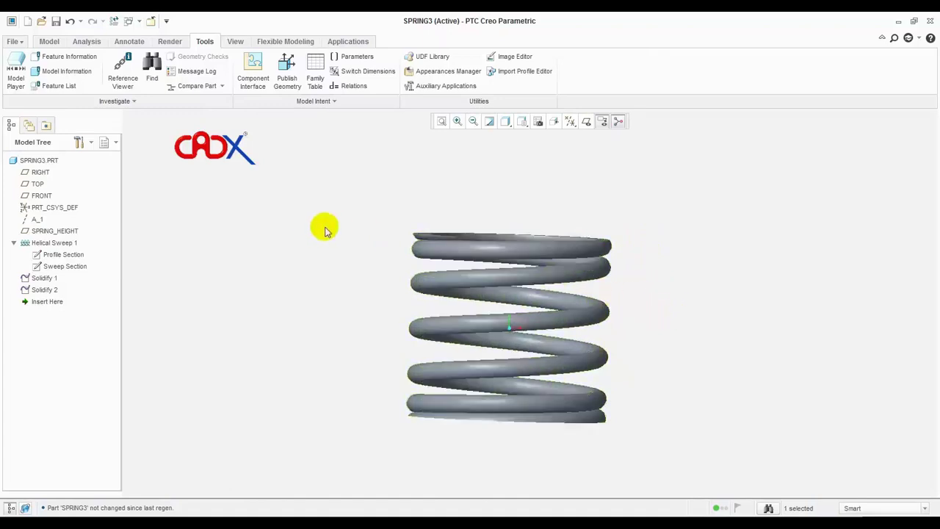
right_click(55, 244)
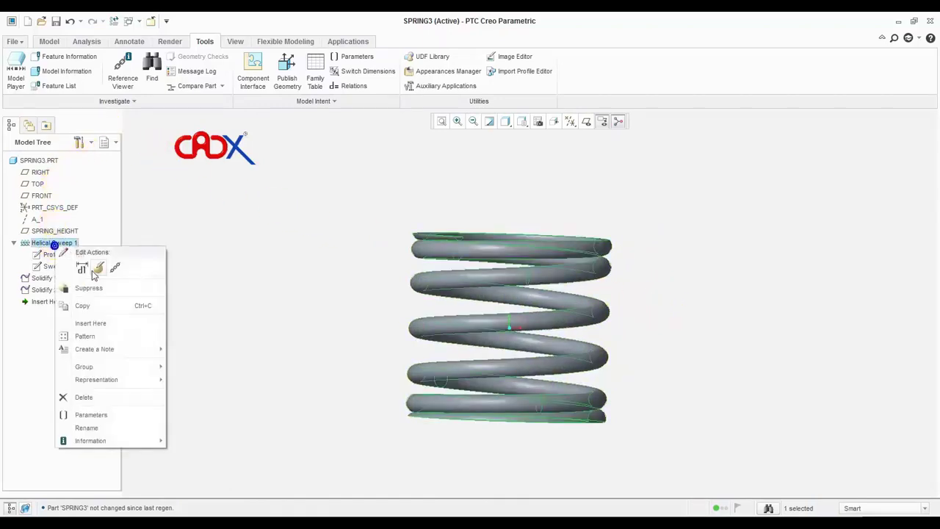
click(92, 267)
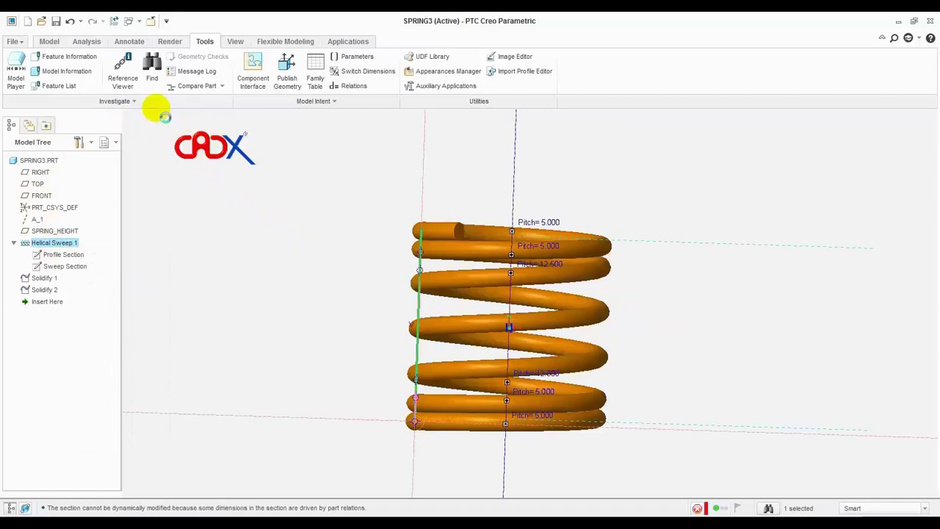
click(98, 102)
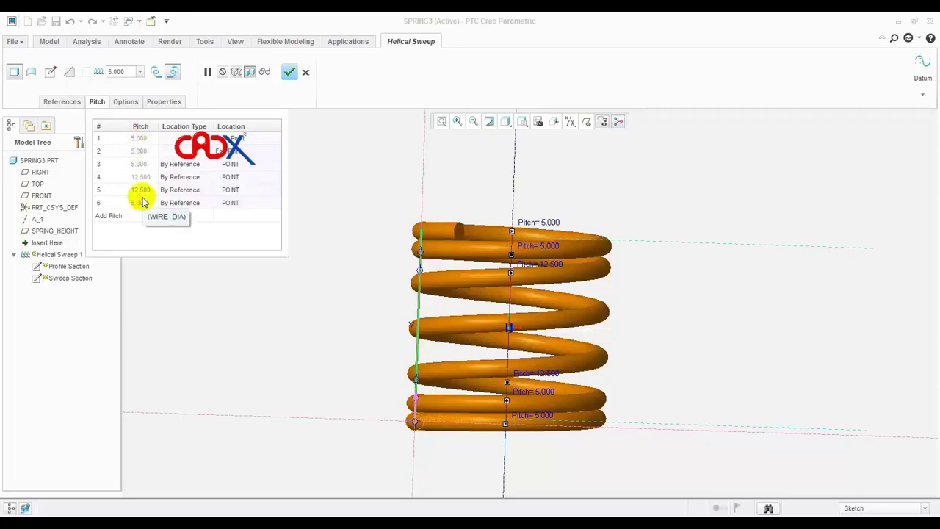
click(95, 101)
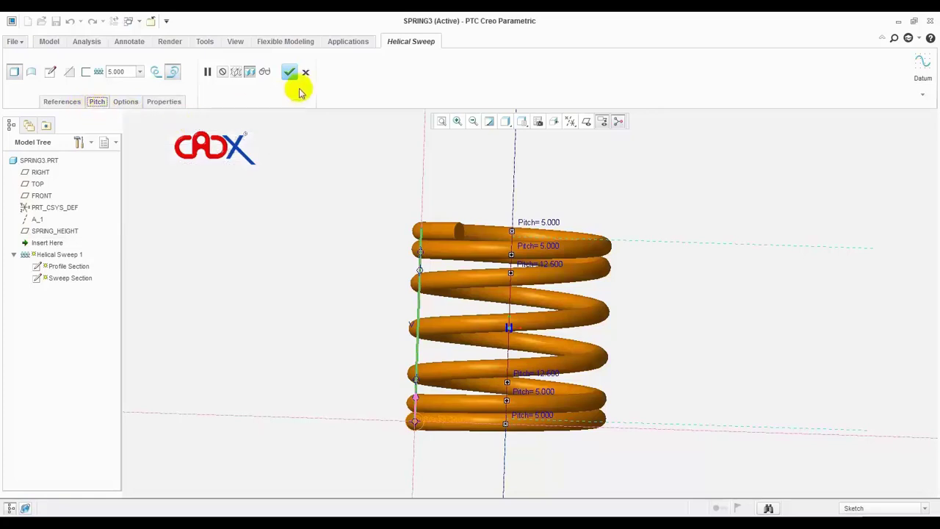
click(290, 73)
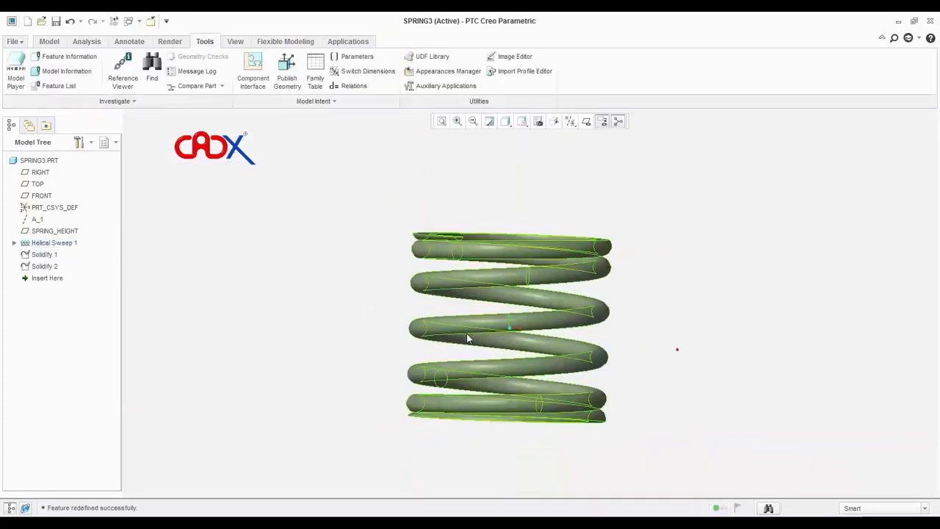
- Set SPRING_HEIGHT to 200 and regenerate the spring
double_click(465, 325)
click(65, 232)
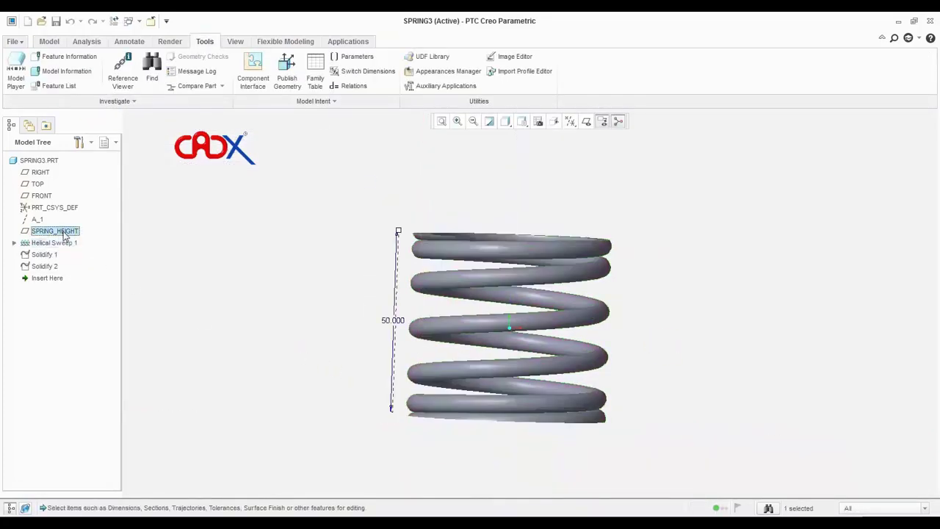
right_click(65, 234)
click(391, 323)
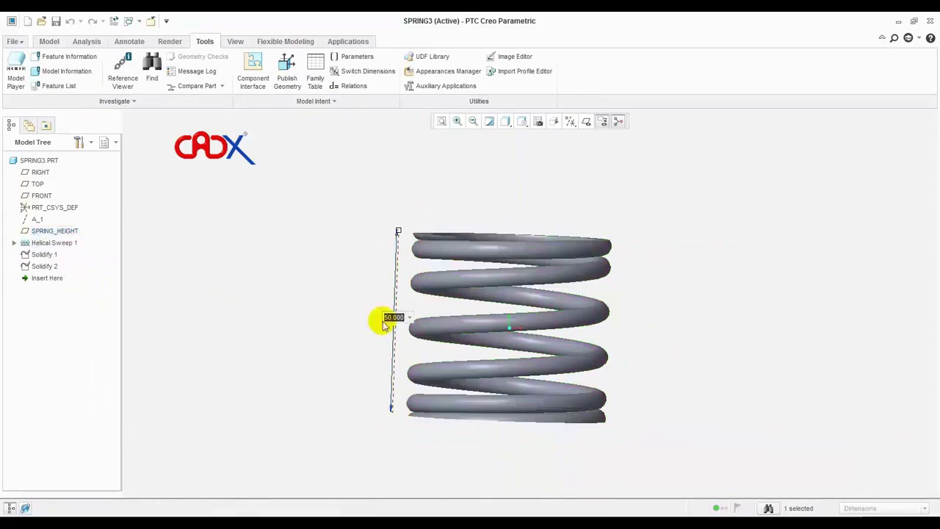
text(200.000)
key(Return)
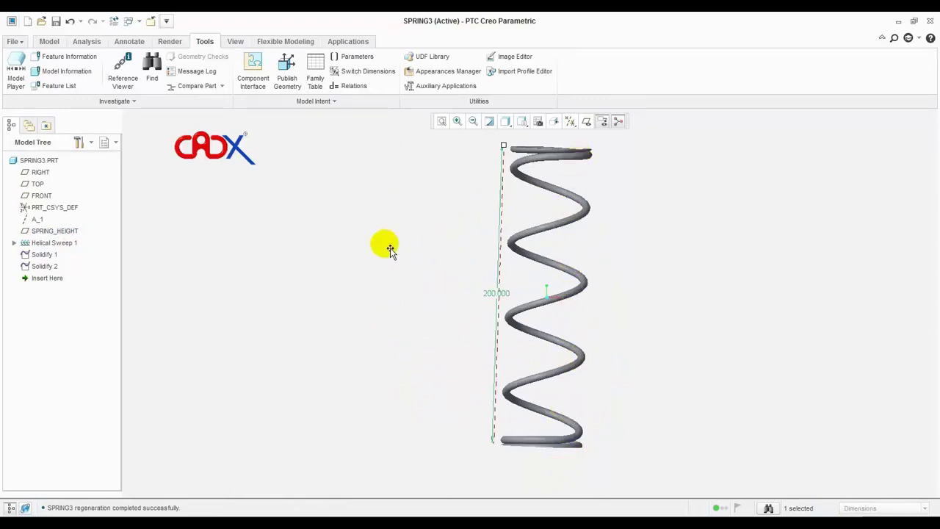
click(114, 20)
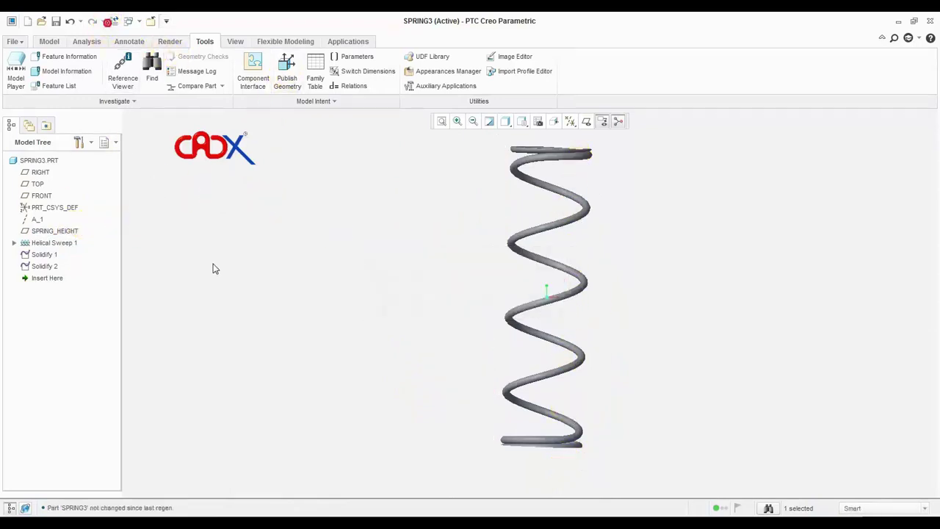
- Change SPRING_HEIGHT from 200 to 100, regenerate, and view the spring's coils
right_click(64, 233)
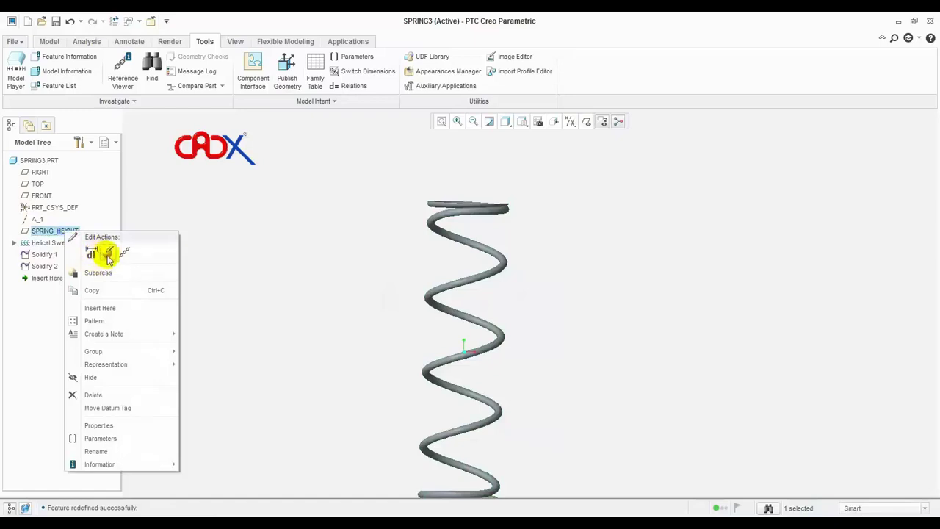
click(107, 254)
double_click(413, 345)
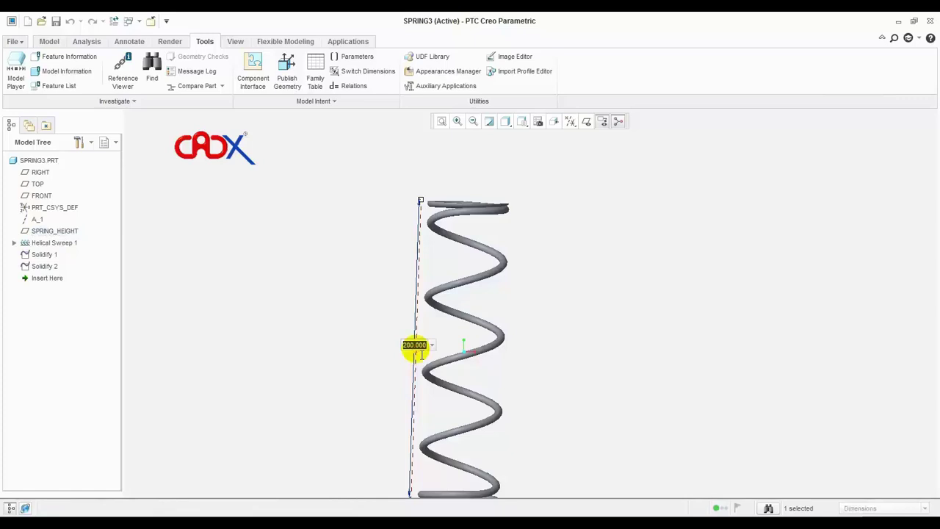
text(0)
key(Return)
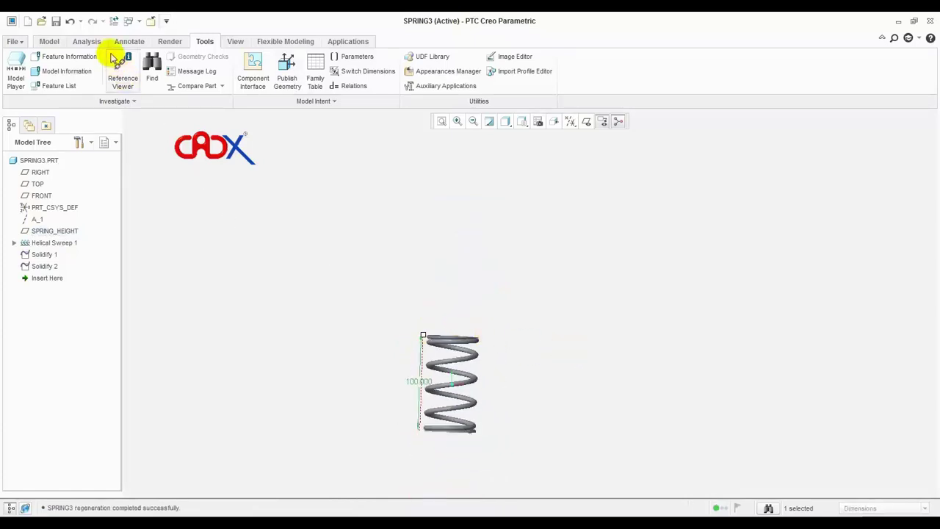
click(114, 20)
scroll(451, 403, down, 2)
scroll(451, 403, down, 3)
middle_drag(489, 432, 489, 441)
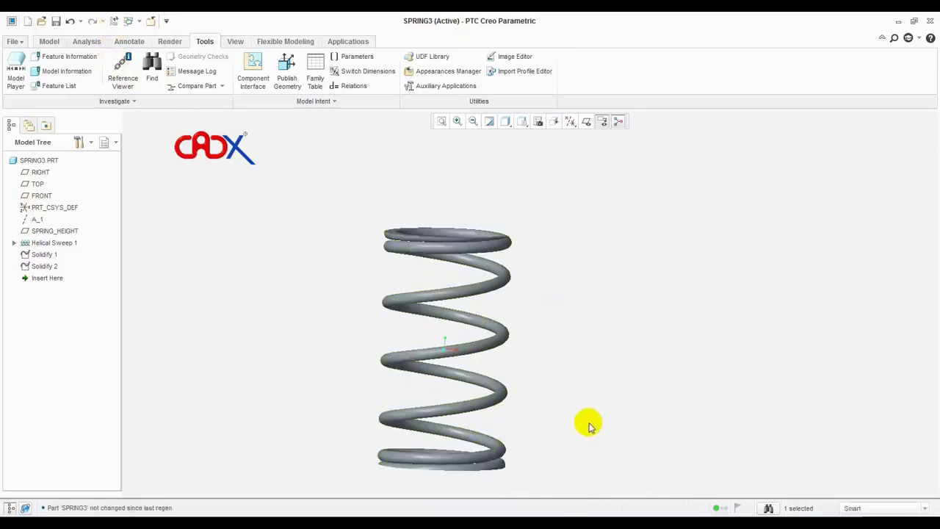
scroll(540, 335, up, 2)
scroll(483, 355, down, 2)
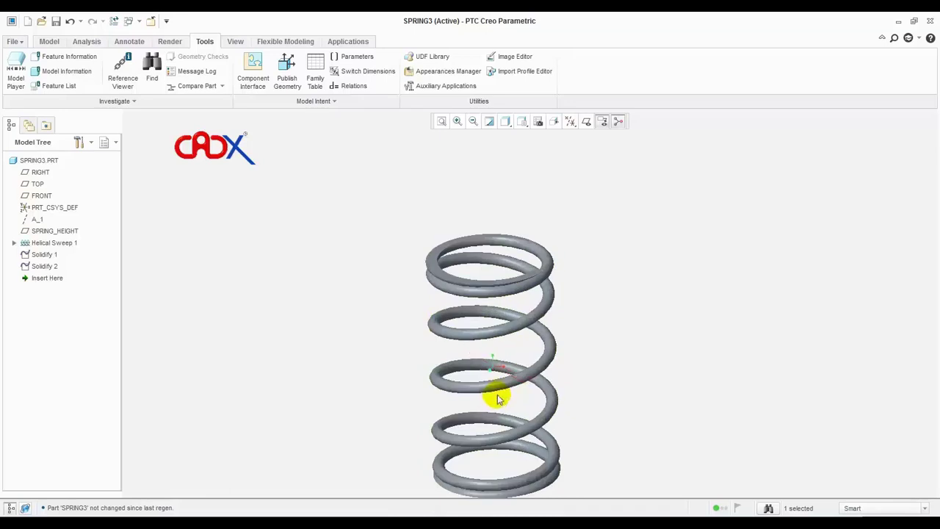
scroll(654, 305, down, 1)
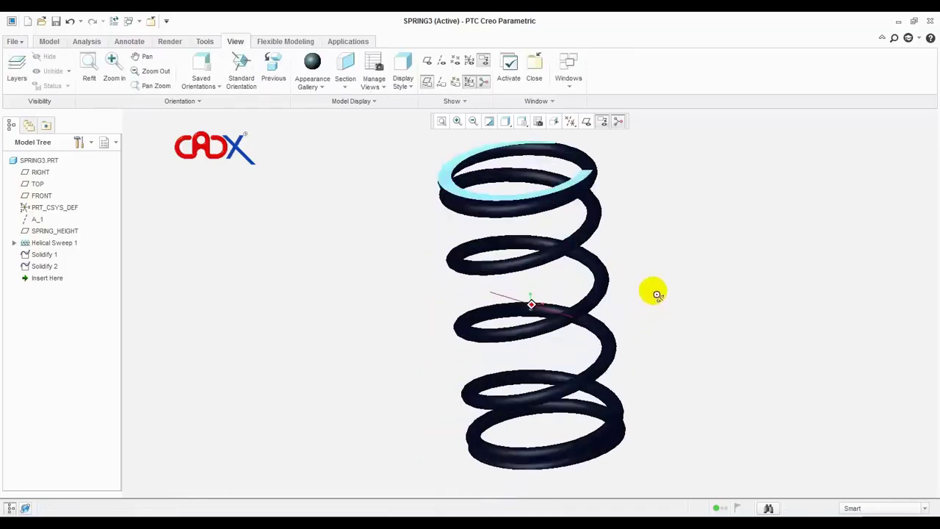
scroll(657, 292, down, 1)
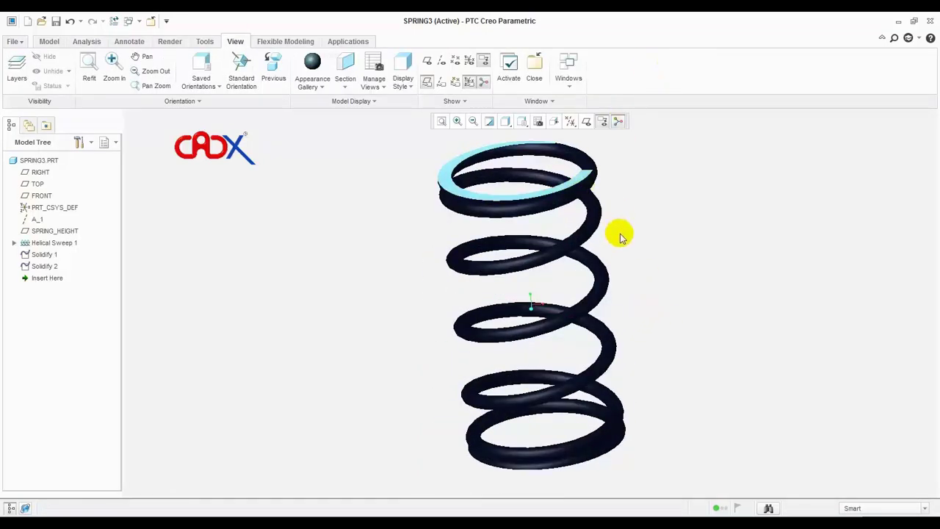
middle_drag(619, 235, 634, 240)
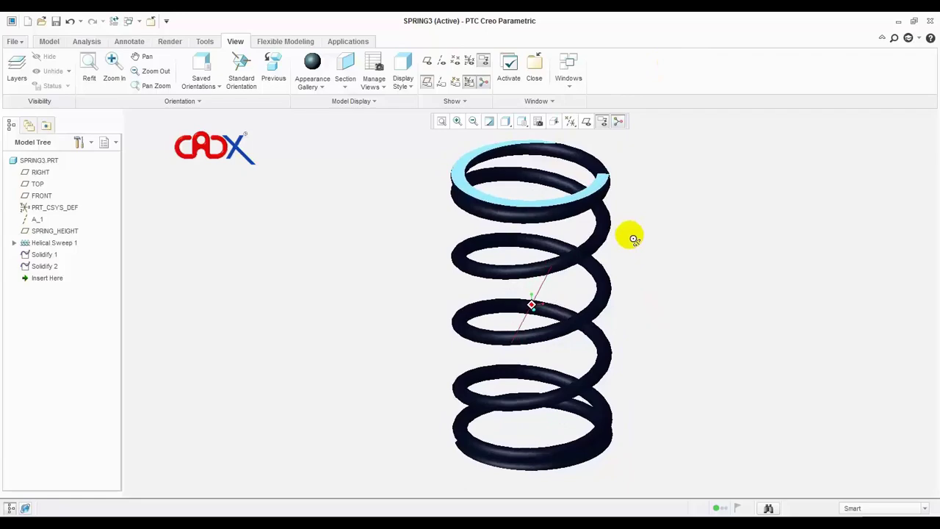
- Make the spring flexible with the 100.000 SPRING_HEIGHT dimension varied, then switch to FLEXIBLE_ASM
click(16, 41)
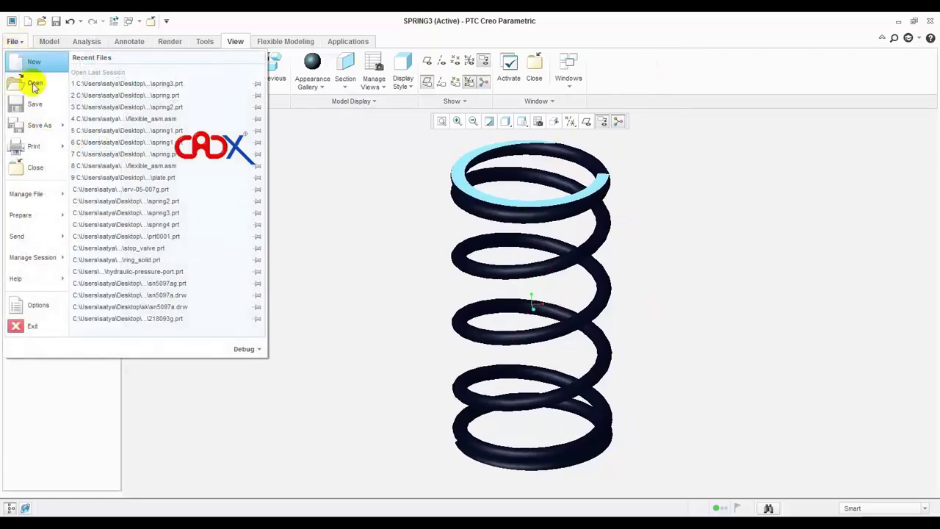
mouse_move(30, 214)
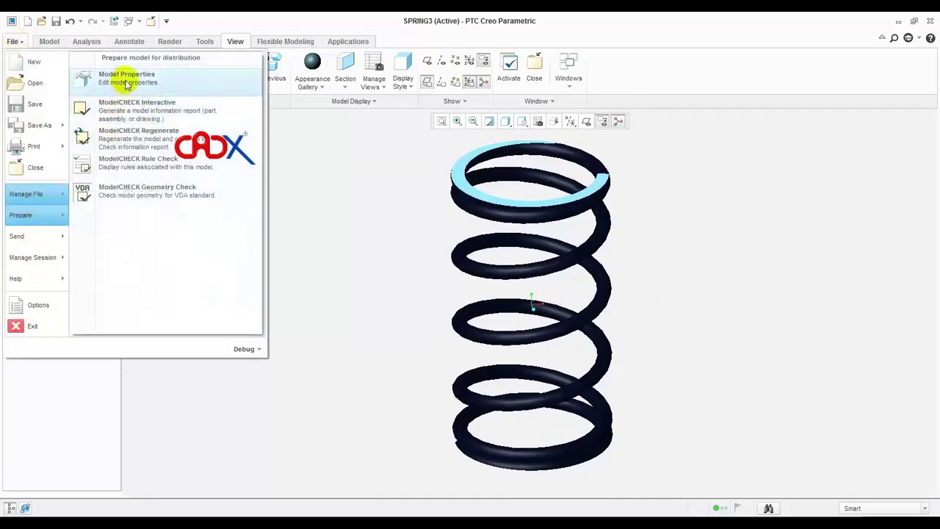
click(126, 76)
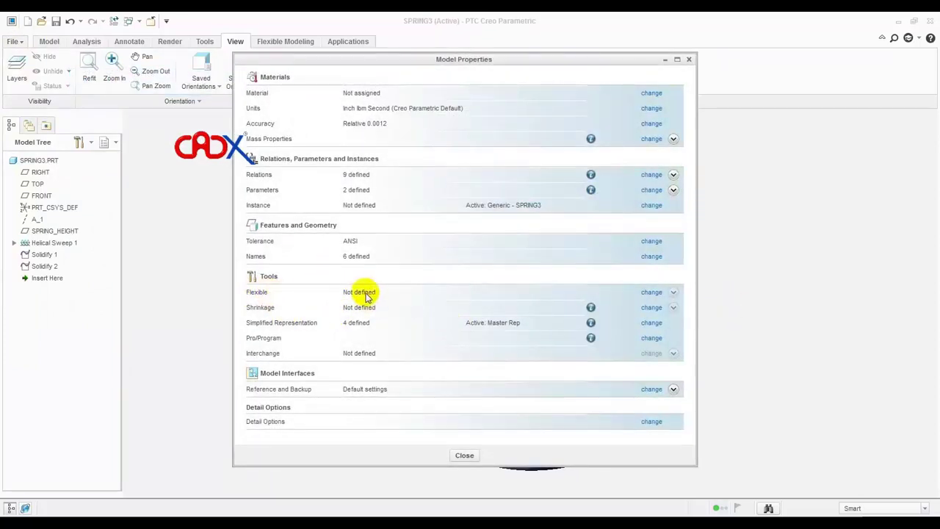
click(652, 292)
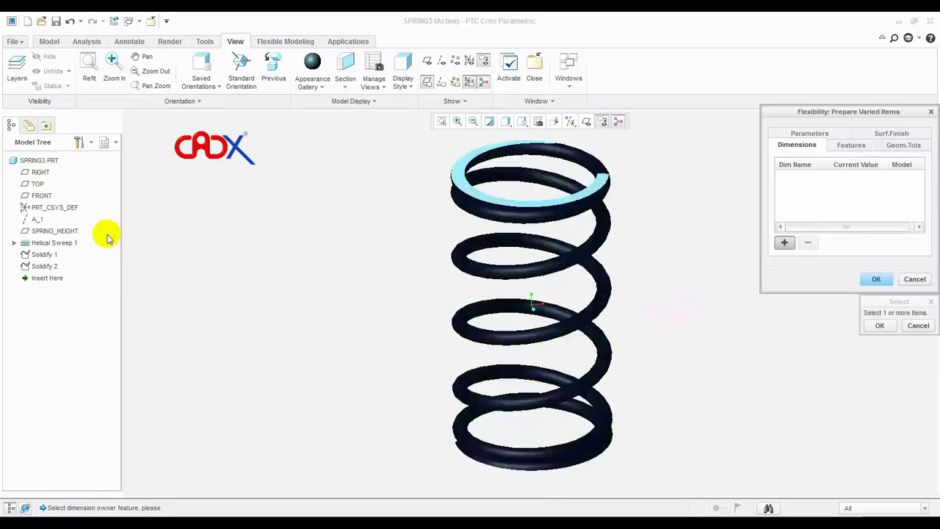
click(66, 233)
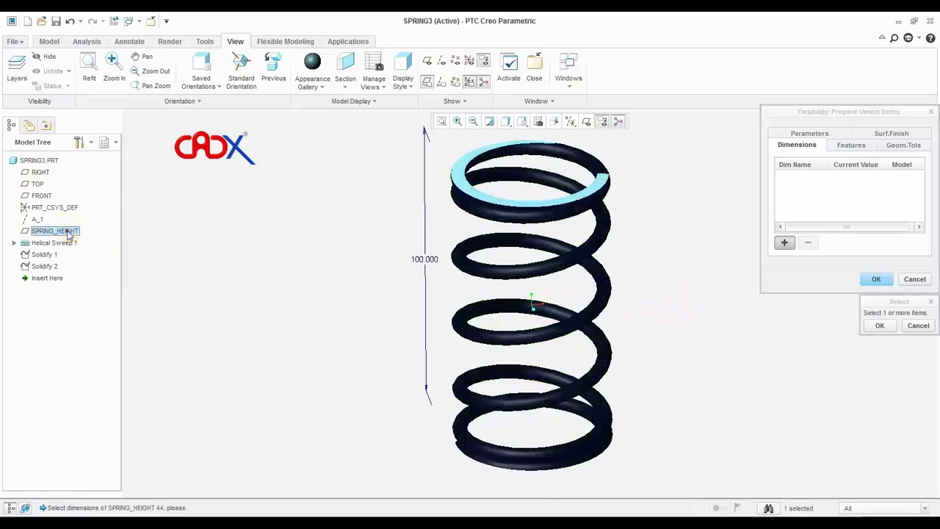
click(428, 260)
middle_click(789, 345)
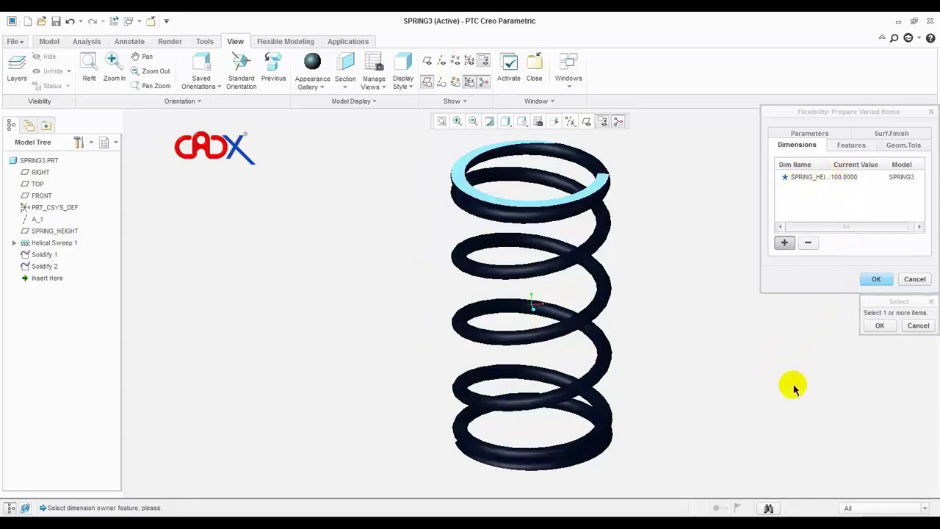
click(879, 326)
click(876, 279)
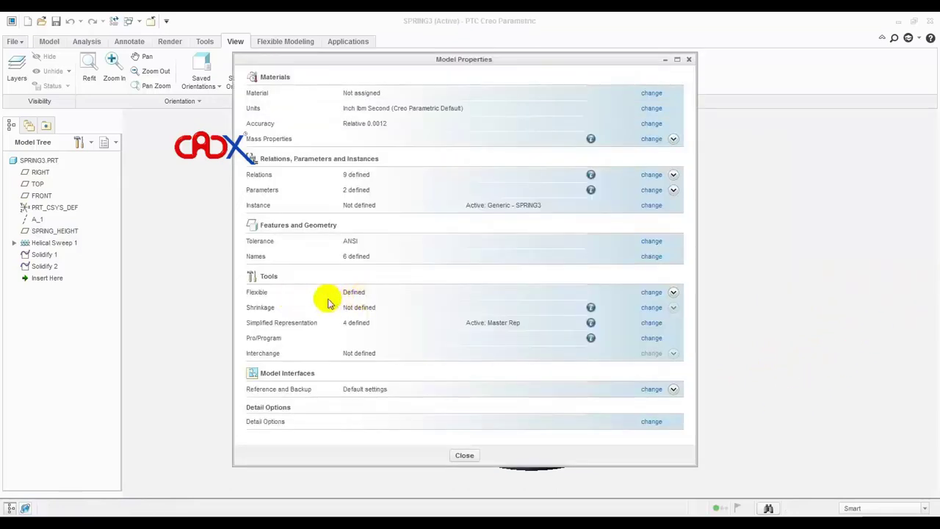
click(461, 456)
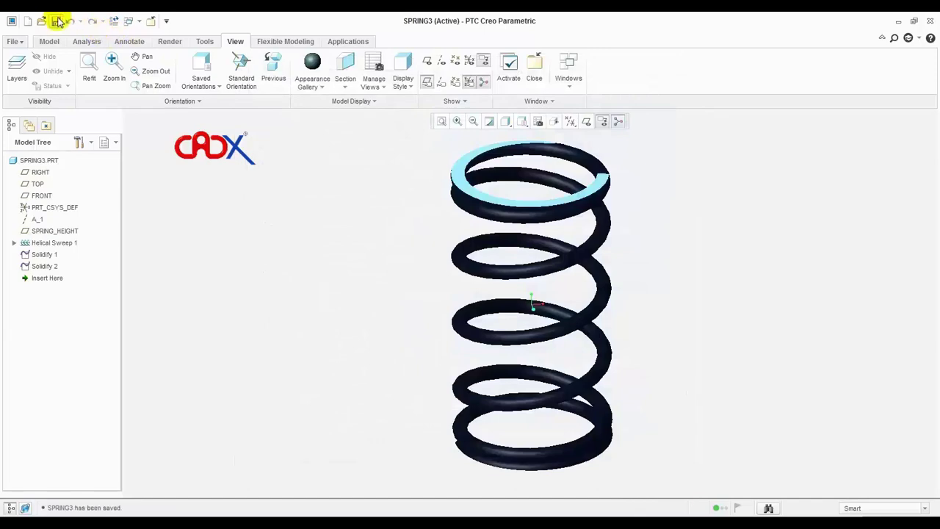
click(151, 22)
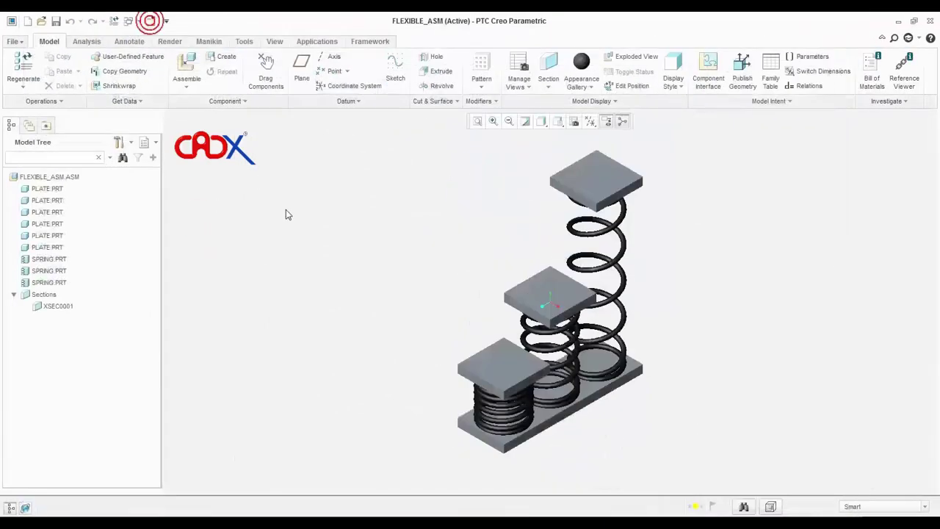
- Hide the three SPRING.PRT components in FLEXIBLE_ASM, leaving only the plates visible
click(136, 24)
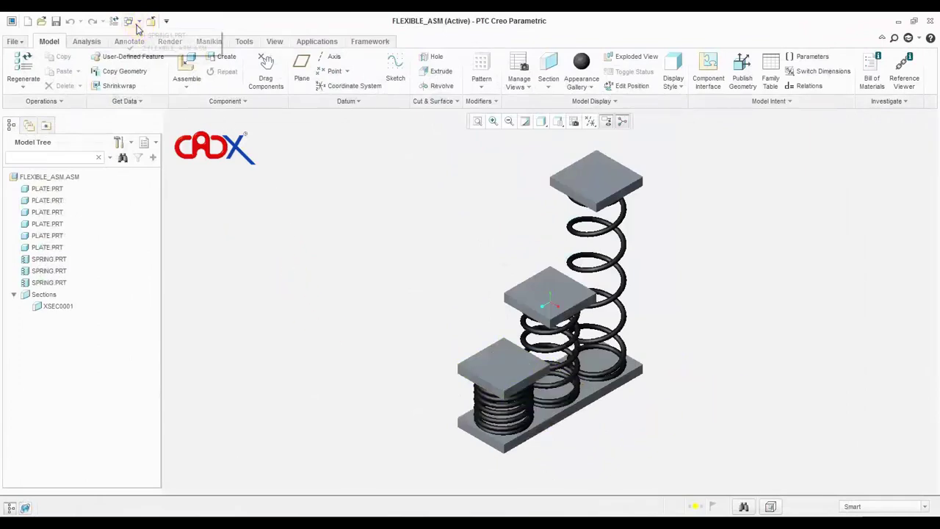
drag(136, 28, 154, 34)
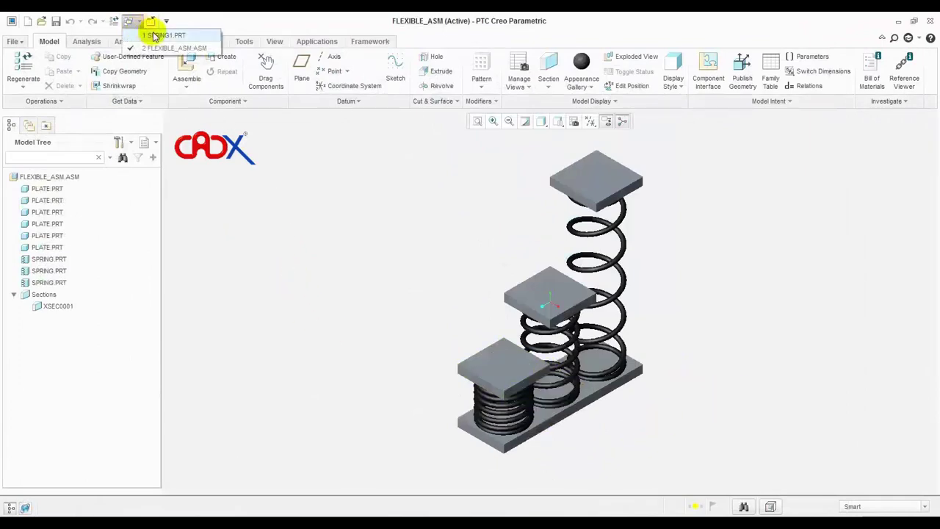
click(323, 224)
scroll(670, 382, up, 2)
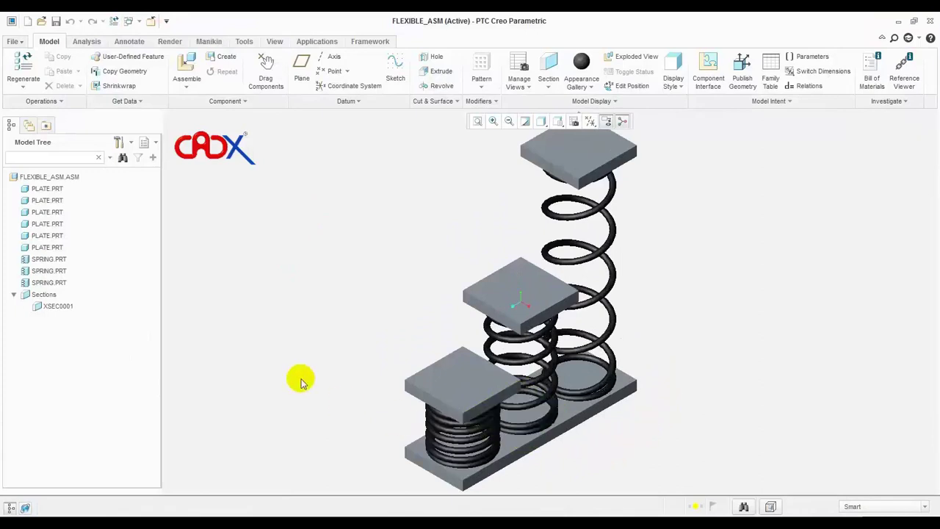
click(53, 271)
ctrl+click(48, 260)
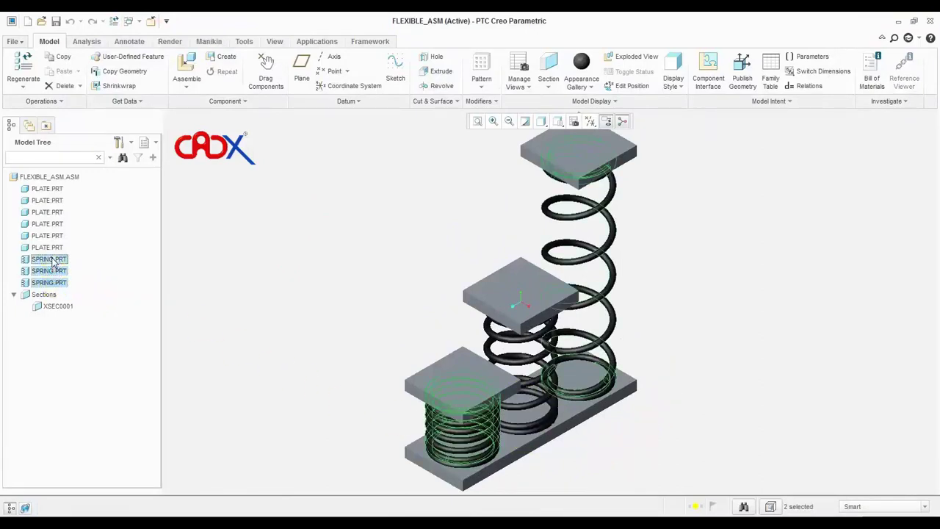
right_click(51, 258)
click(78, 404)
click(795, 326)
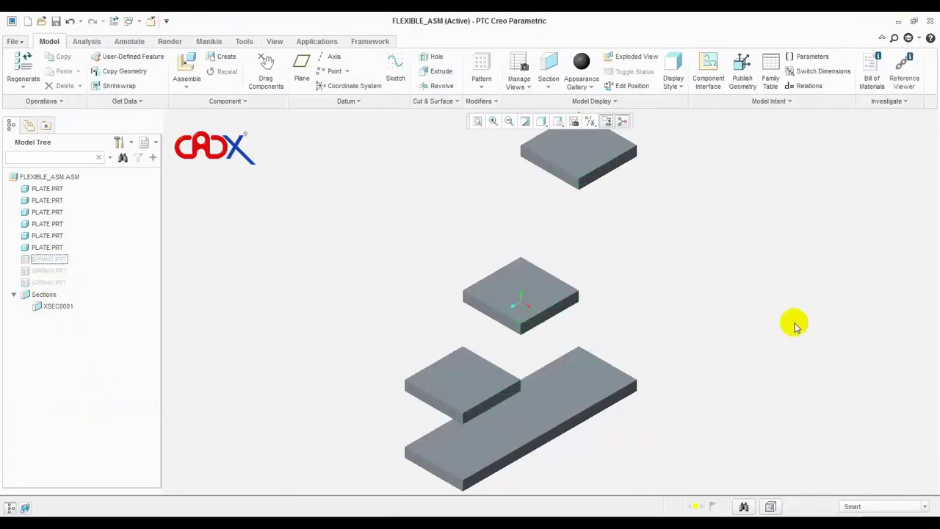
- Turn on datum axis display in the assembly view
middle_drag(748, 317, 739, 302)
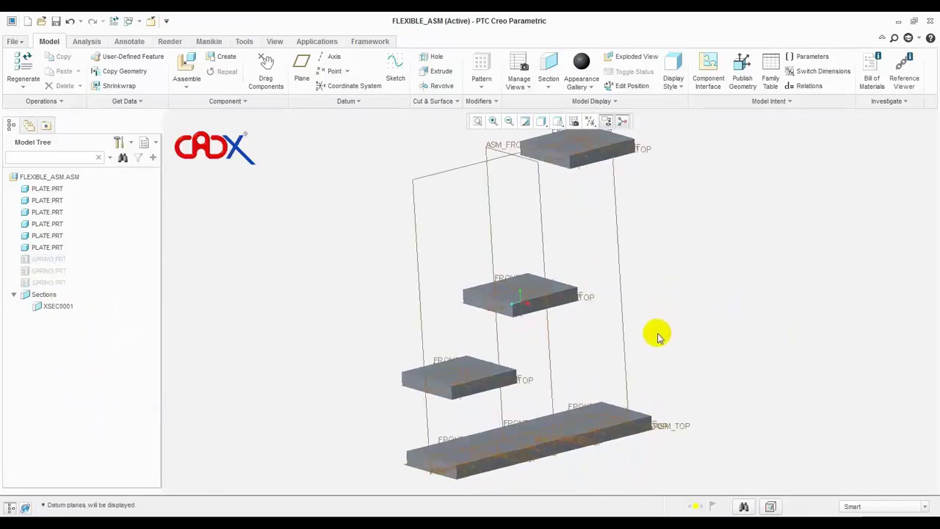
click(590, 121)
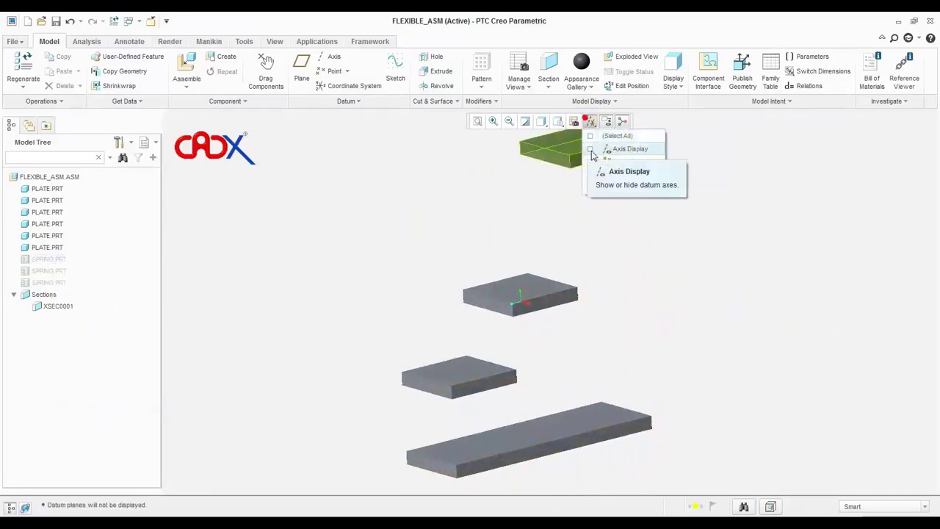
click(731, 248)
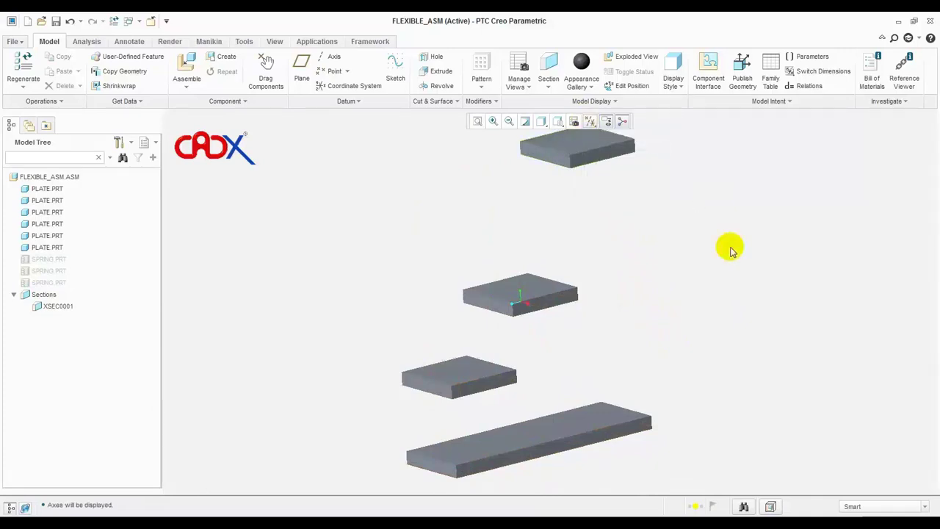
- Add spring3.prt to the assembly and accept its predefined flexibility
click(186, 78)
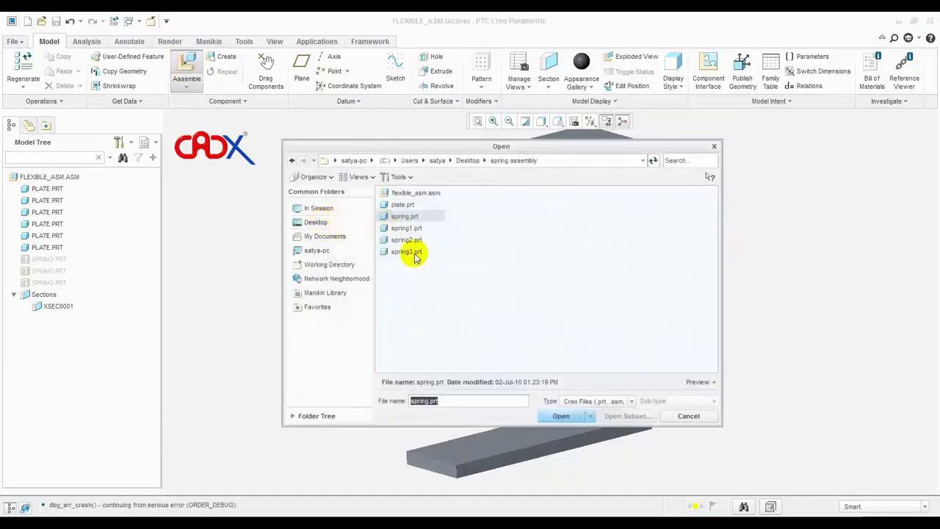
double_click(409, 252)
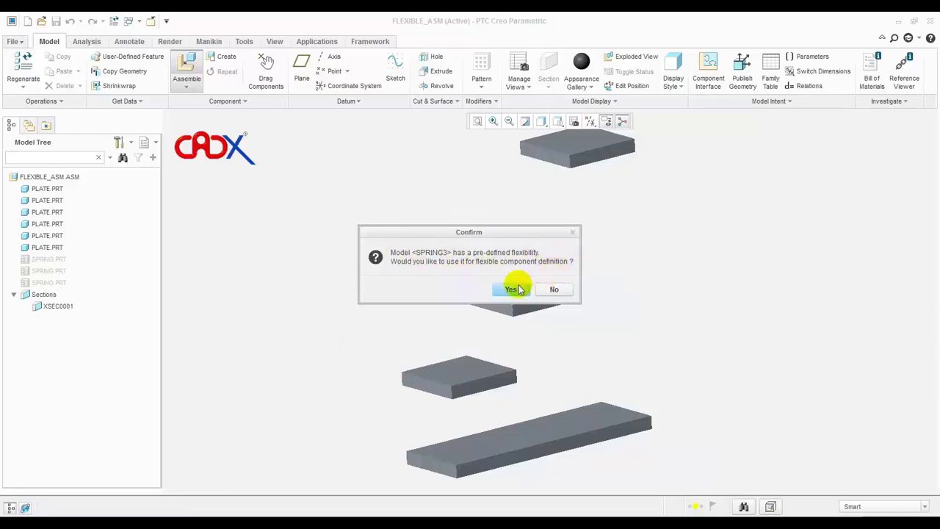
click(512, 288)
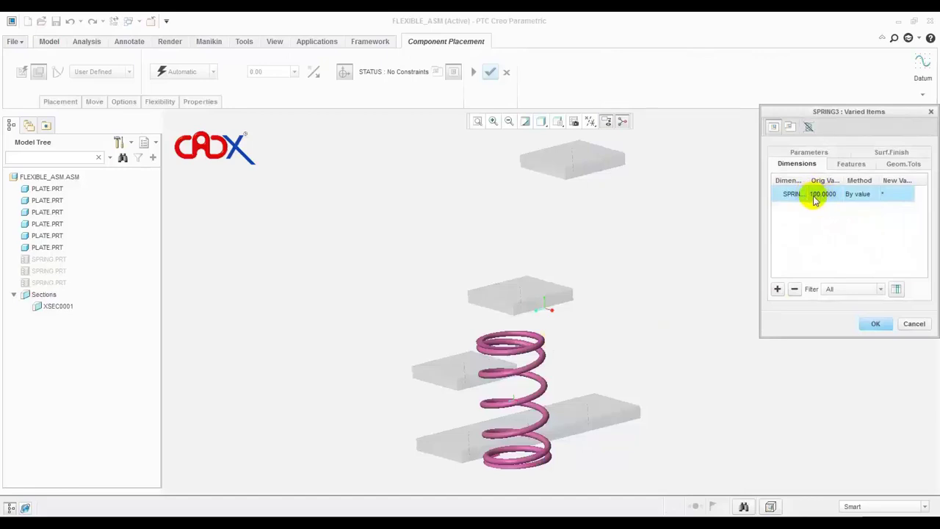
- Drive the spring length by the measured 50 distance between the bottom and middle plate faces
drag(881, 181, 909, 184)
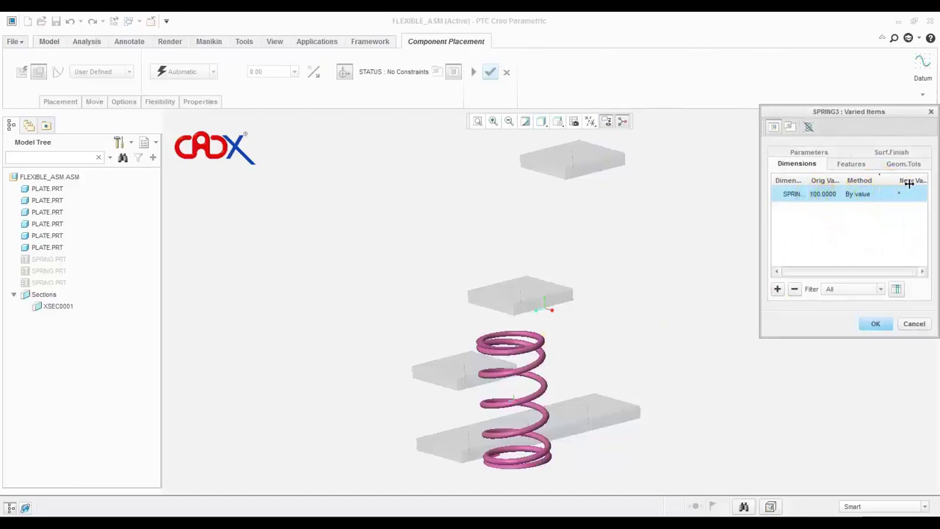
click(896, 195)
click(898, 195)
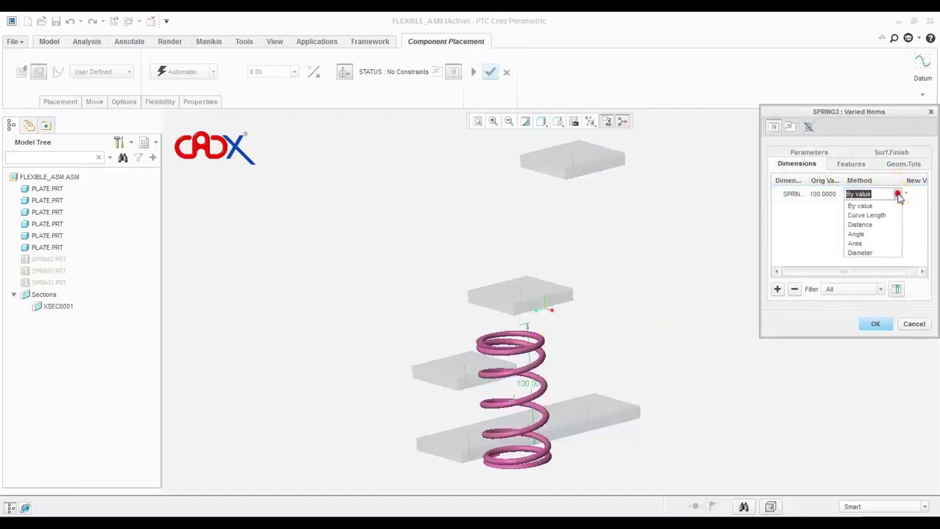
click(883, 228)
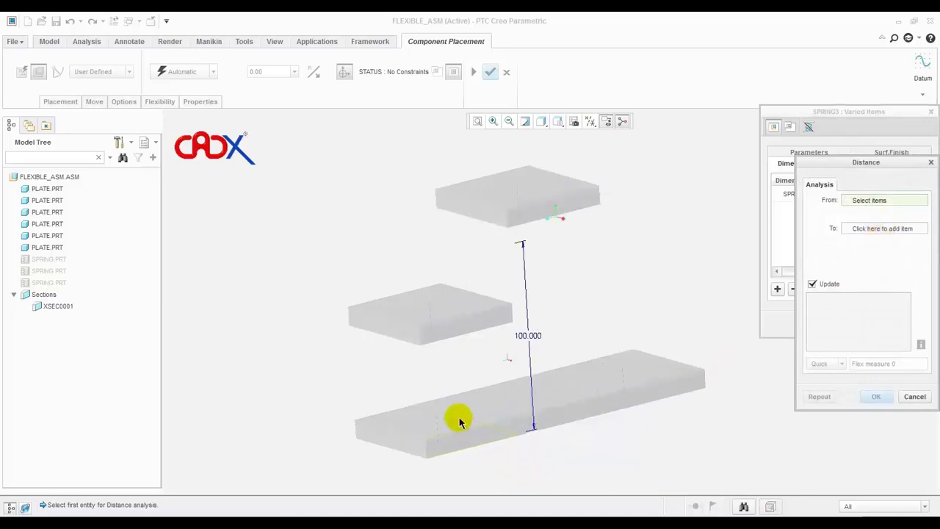
click(398, 416)
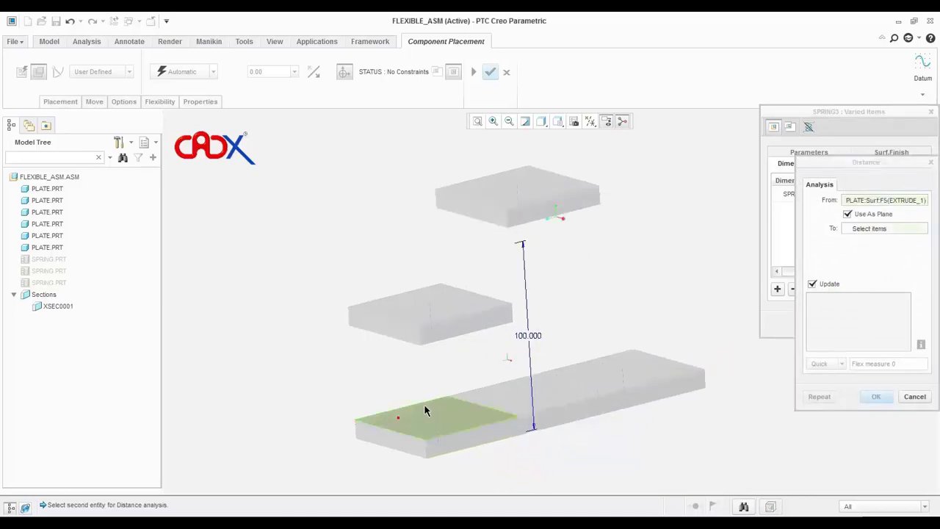
middle_drag(425, 405, 434, 325)
click(419, 306)
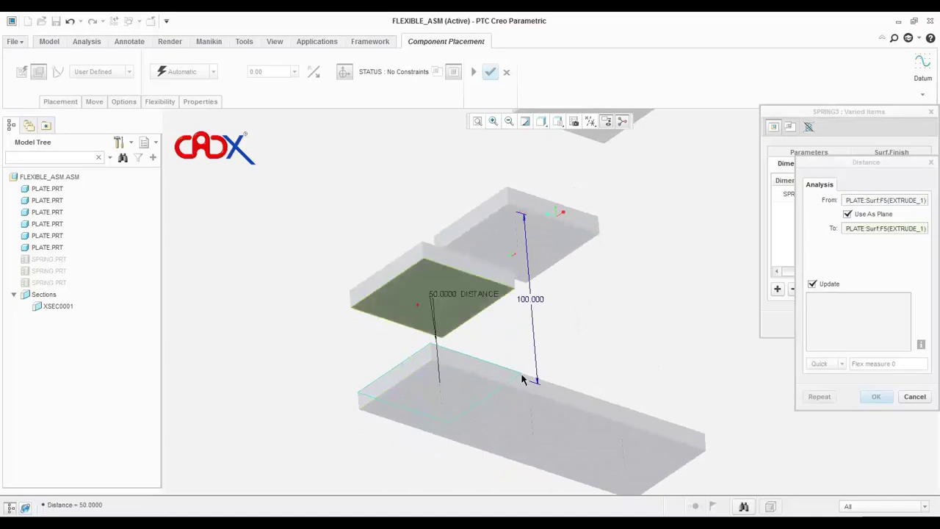
click(876, 397)
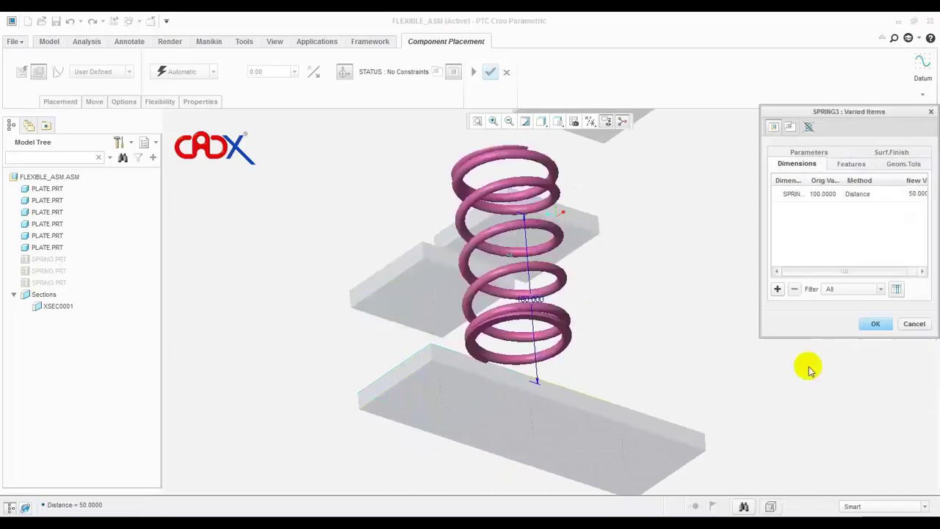
click(876, 325)
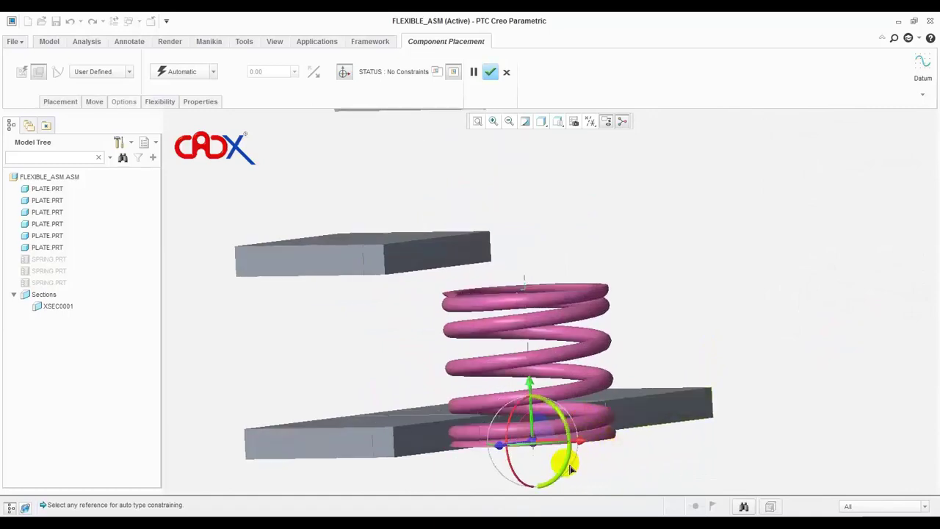
- Seat the spring on the bottom plate and pair a plate reference with the spring's axis
mouse_move(556, 461)
middle_down()
mouse_move(615, 445)
mouse_move(656, 335)
middle_up()
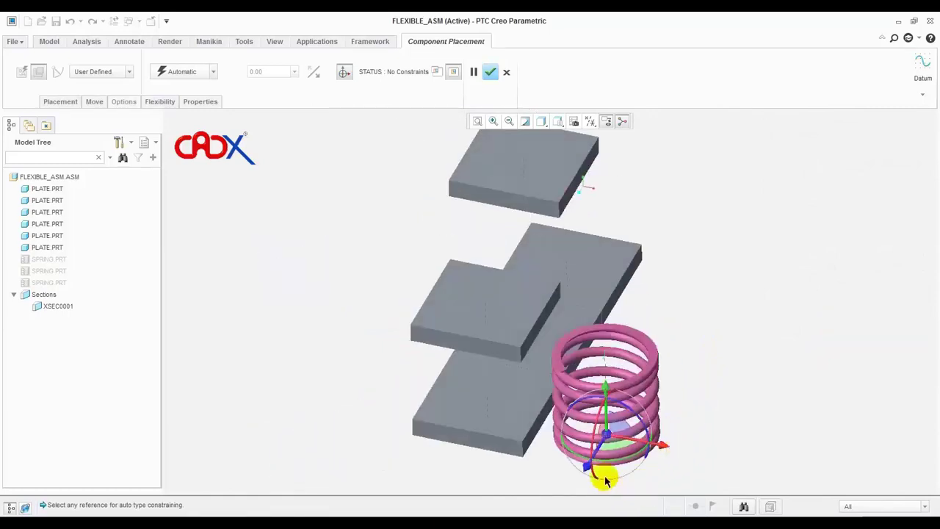
middle_drag(541, 449, 592, 390)
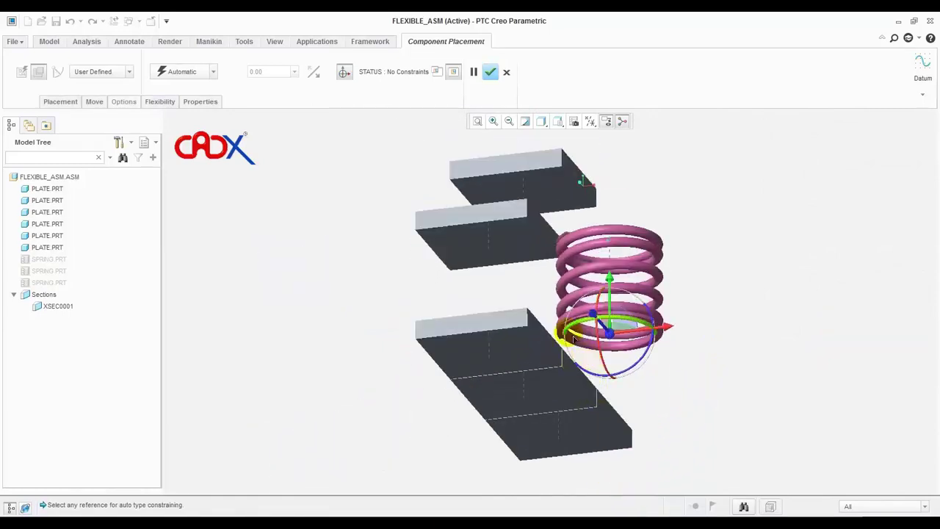
scroll(562, 356, down, 2)
middle_drag(561, 344, 562, 386)
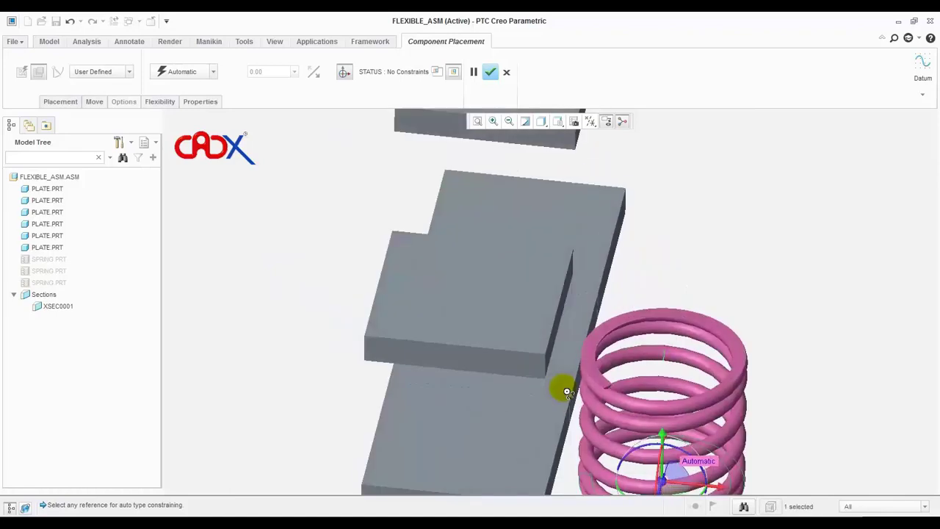
click(507, 453)
scroll(529, 389, up, 2)
scroll(543, 401, up, 1)
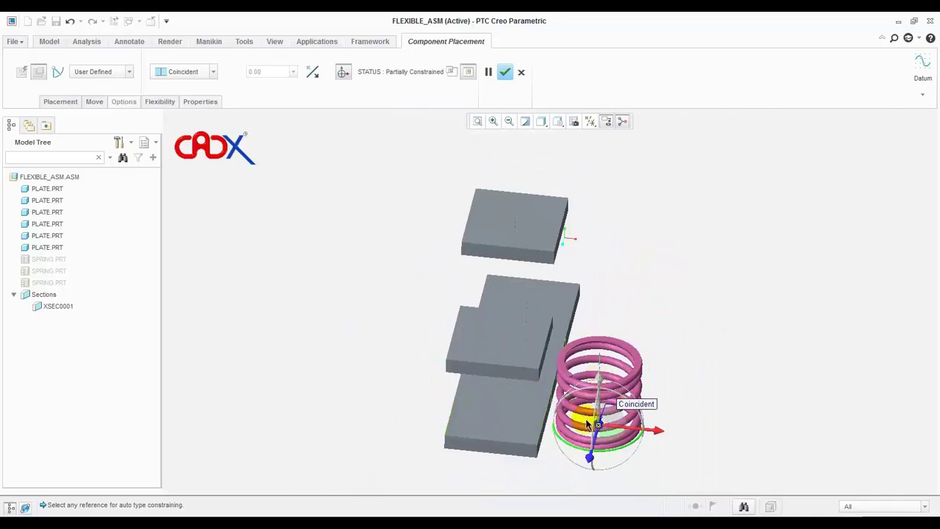
scroll(588, 409, down, 3)
middle_drag(663, 415, 461, 448)
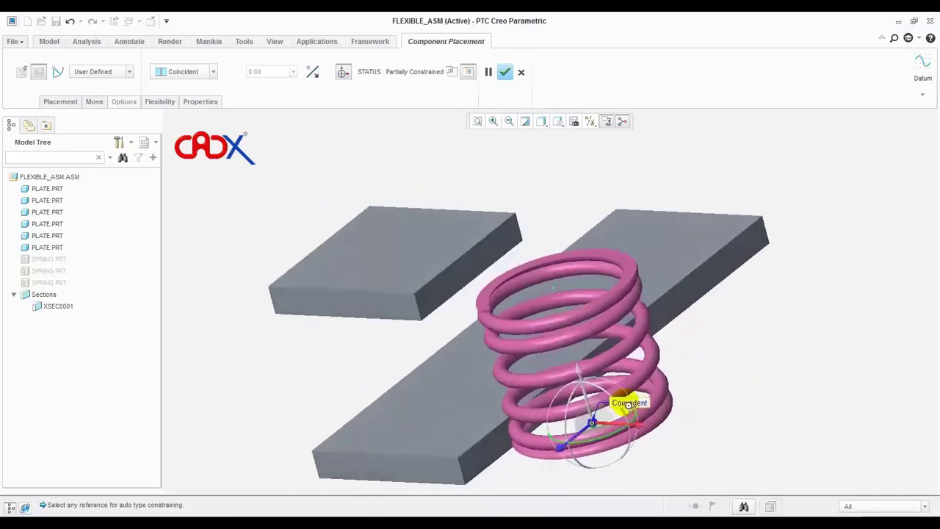
click(438, 421)
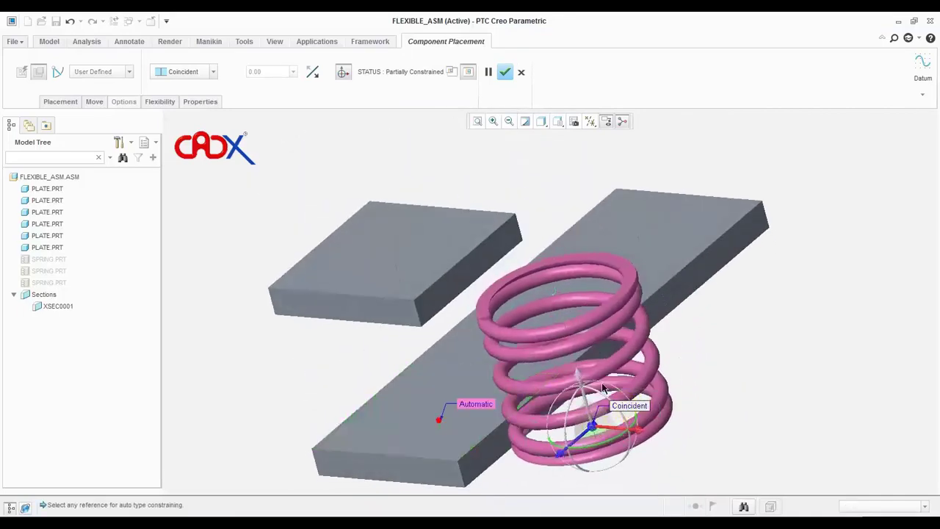
click(576, 358)
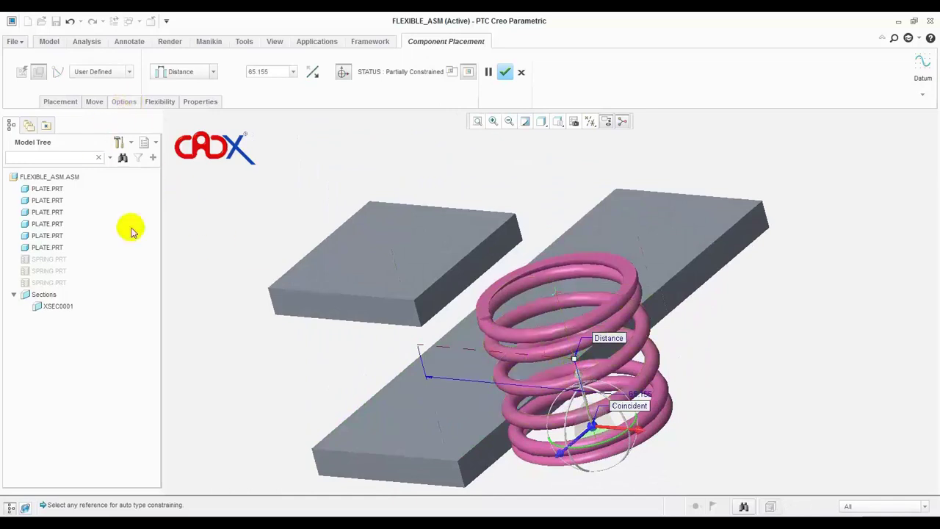
- Change the axis constraint from Distance to Coincident and finish placing the spring
click(69, 104)
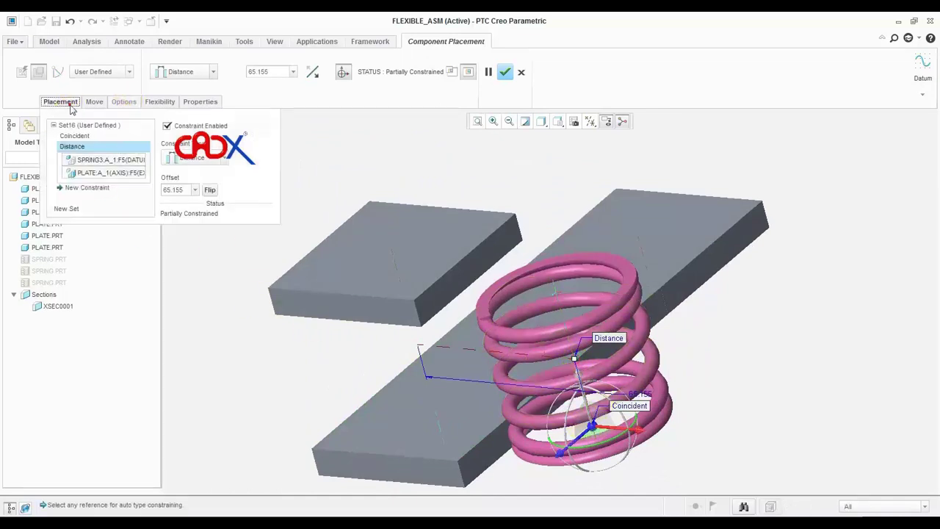
click(216, 164)
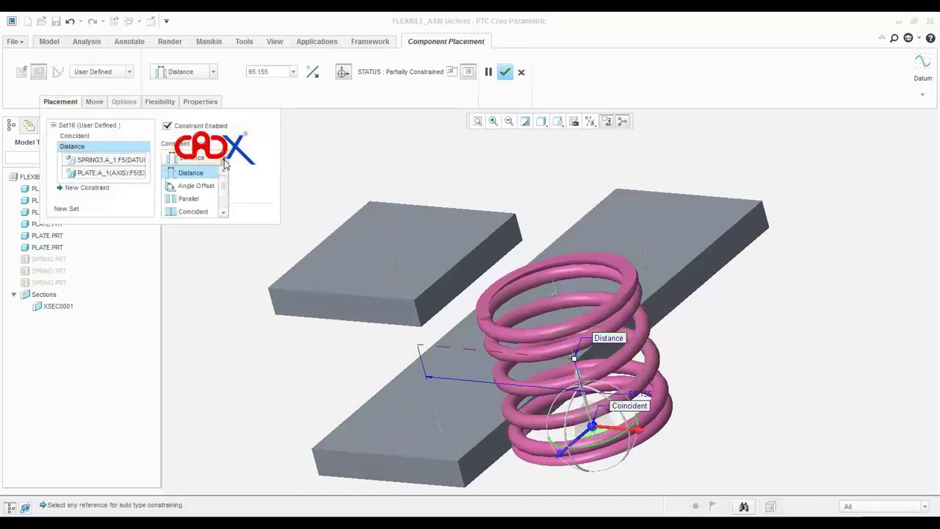
click(194, 211)
click(505, 71)
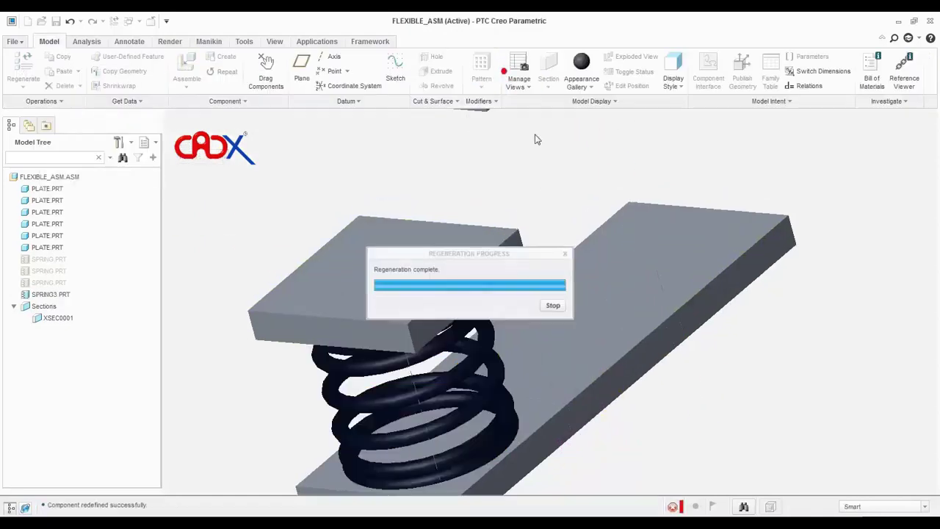
middle_drag(536, 140, 409, 314)
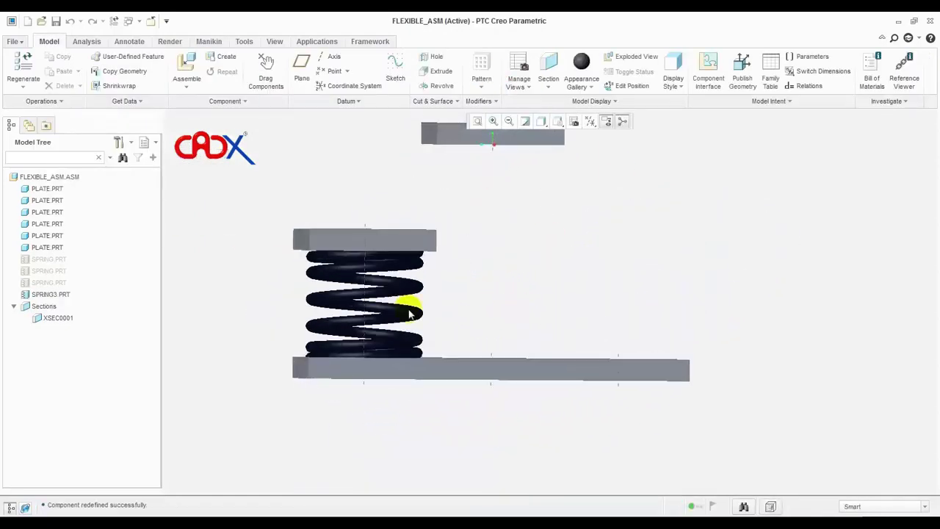
middle_drag(504, 363, 599, 459)
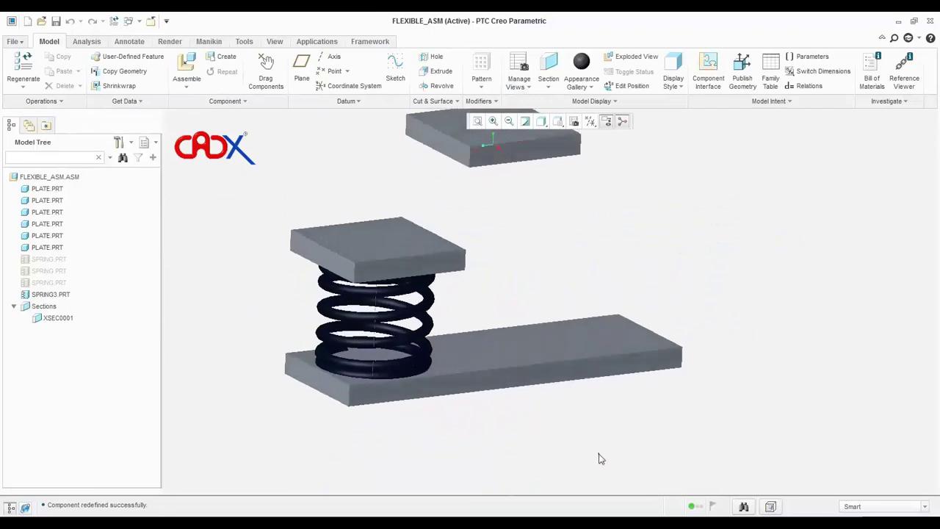
scroll(599, 458, down, 2)
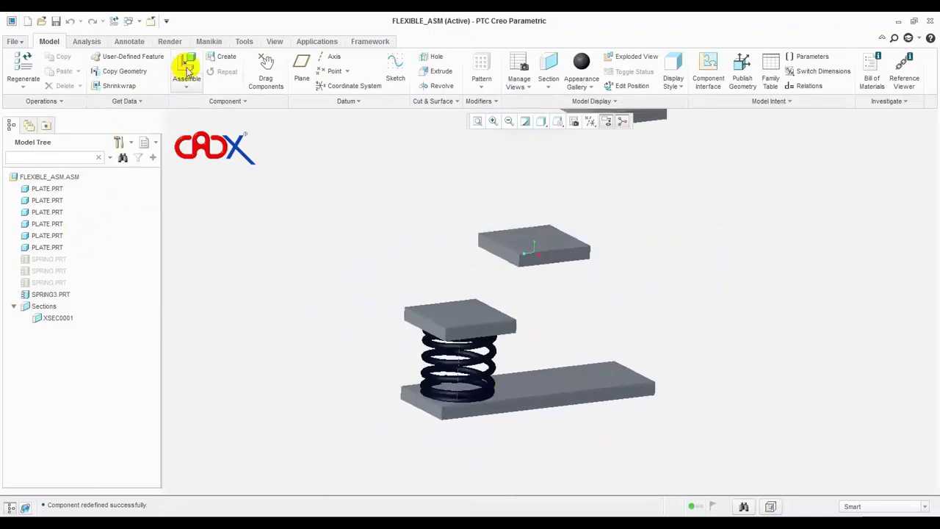
- Add another spring3.prt and accept its predefined flexibility
click(188, 70)
double_click(418, 257)
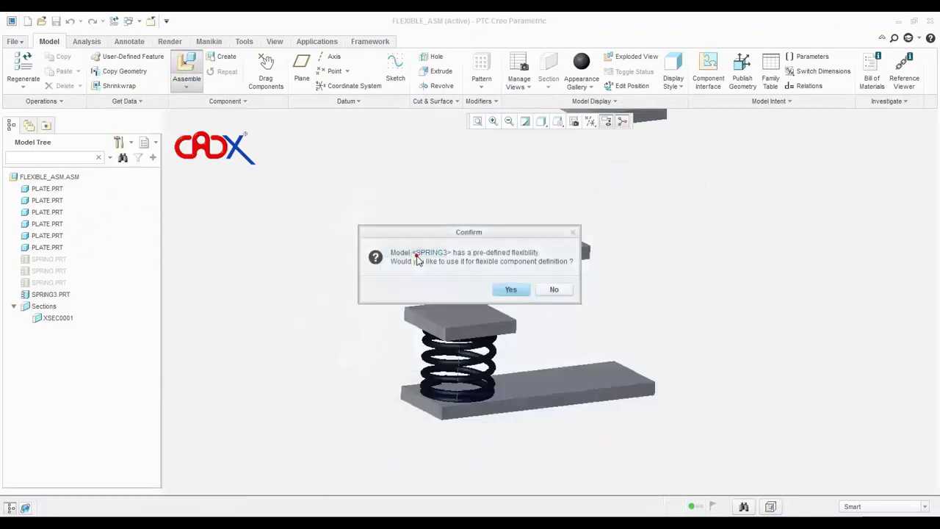
click(512, 290)
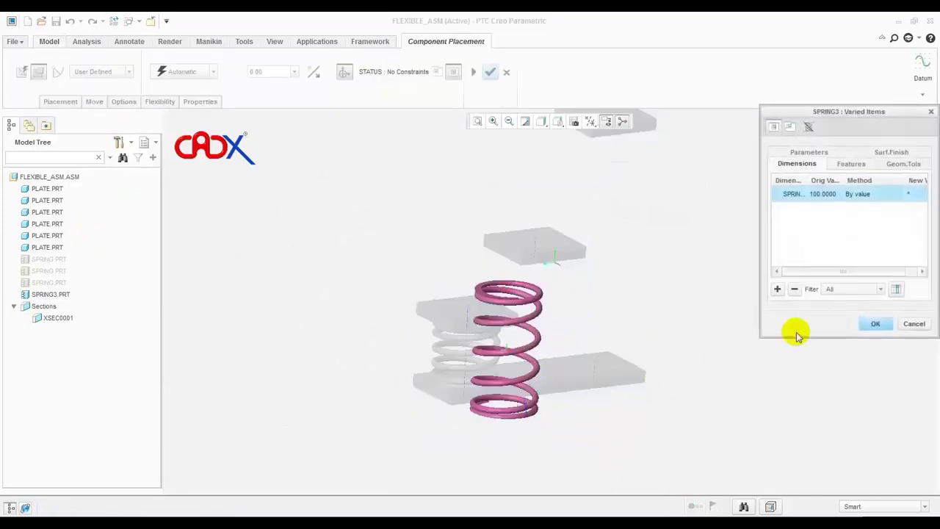
- Drive its length by the 100 distance measured from the bottom plate to the top plate
click(885, 195)
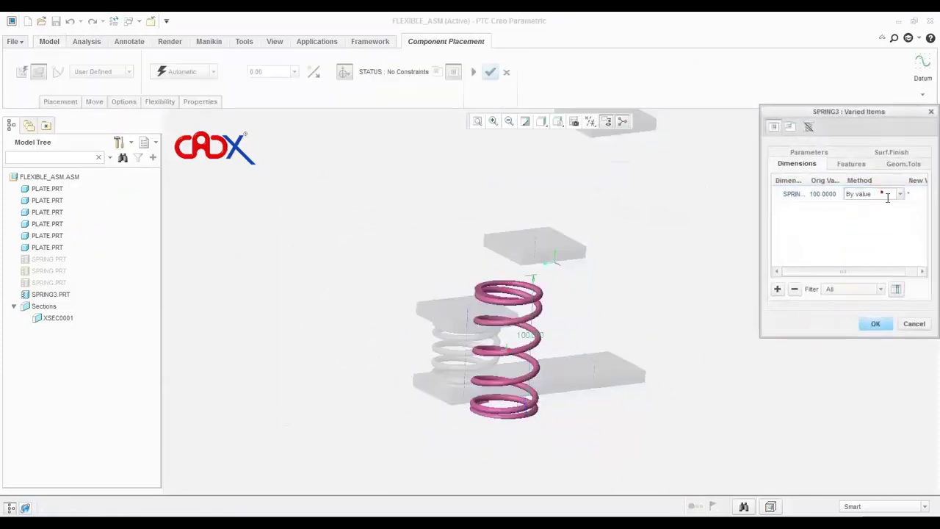
click(899, 194)
click(863, 229)
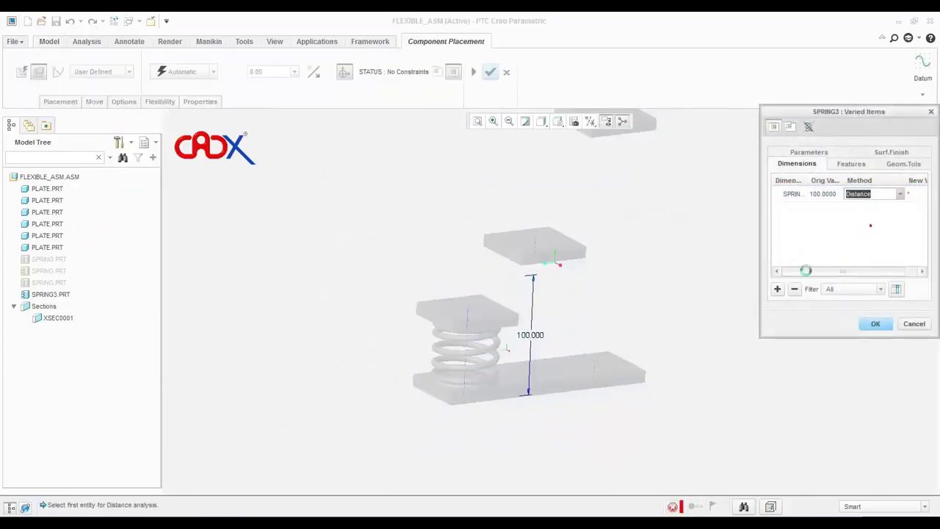
mouse_move(537, 376)
middle_down()
mouse_move(550, 393)
mouse_move(573, 380)
middle_up()
click(544, 371)
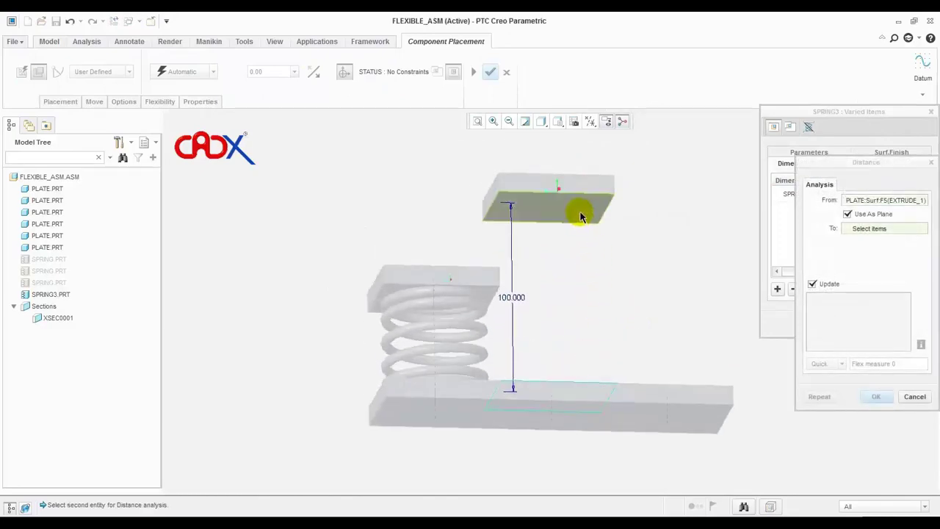
click(584, 213)
click(876, 395)
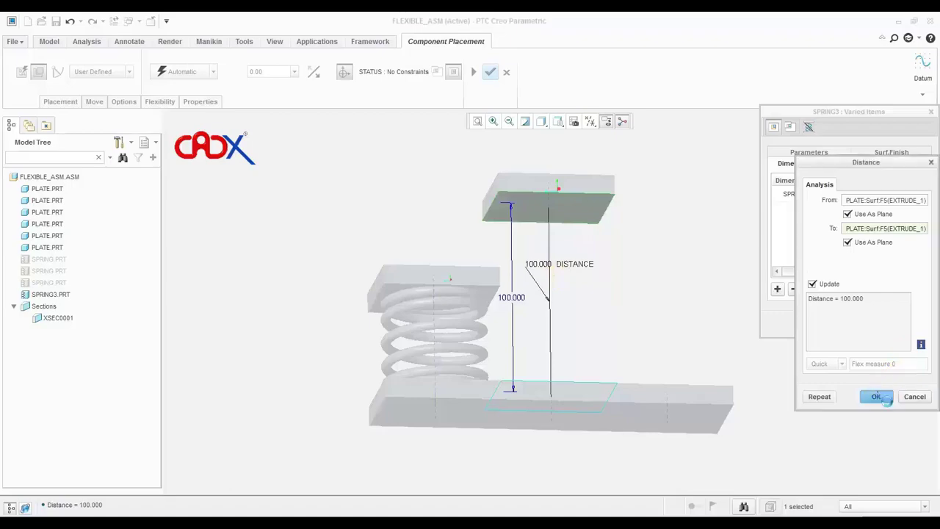
- Confirm the 100 height, seat the spring end on the base plate, and pair plate and spring axes
click(876, 325)
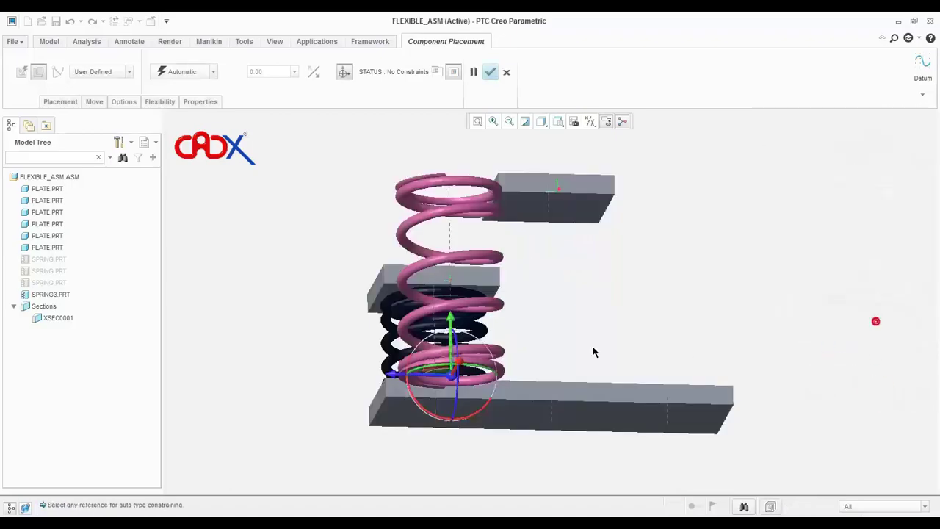
mouse_move(594, 353)
middle_down()
mouse_move(514, 353)
mouse_move(531, 342)
mouse_move(510, 353)
middle_up()
scroll(346, 384, down, 3)
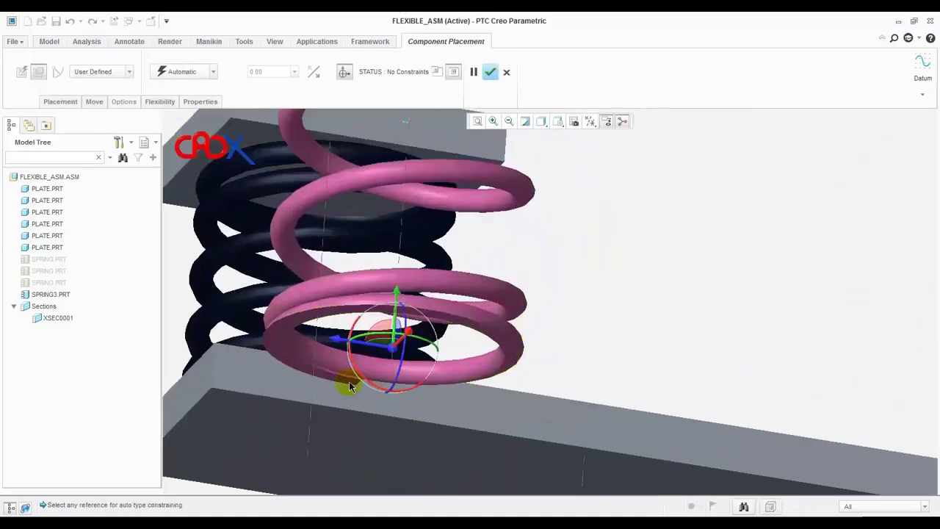
scroll(541, 435, up, 2)
mouse_move(541, 435)
middle_down()
mouse_move(529, 434)
mouse_move(563, 357)
middle_up()
click(551, 355)
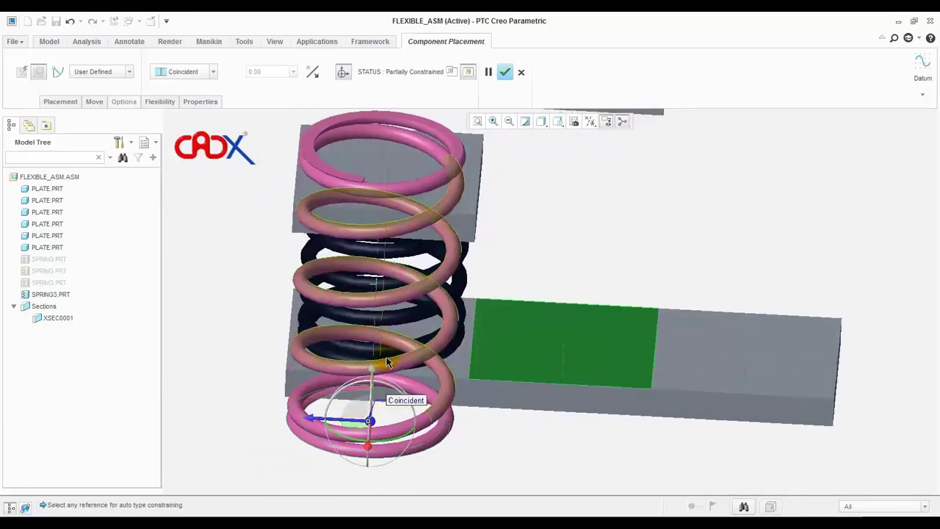
click(565, 355)
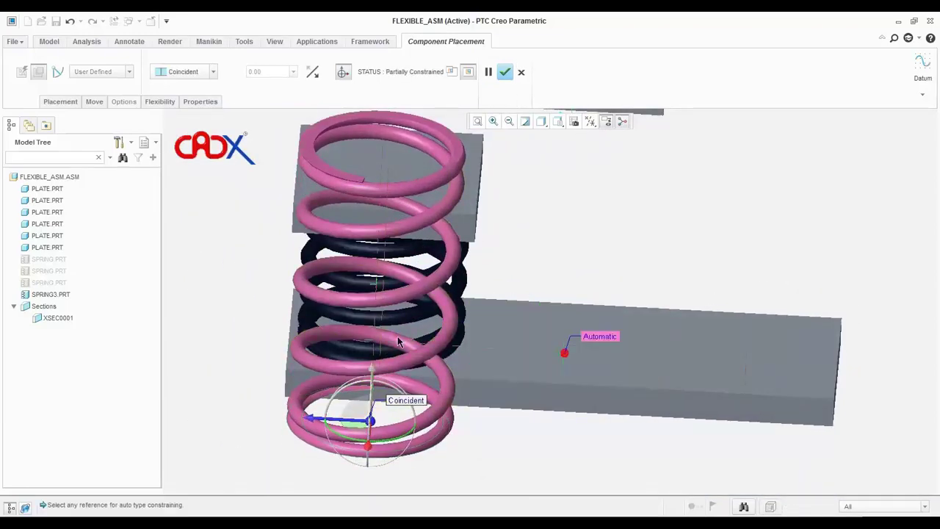
click(440, 362)
mouse_move(441, 362)
middle_down()
mouse_move(487, 369)
mouse_move(456, 360)
middle_up()
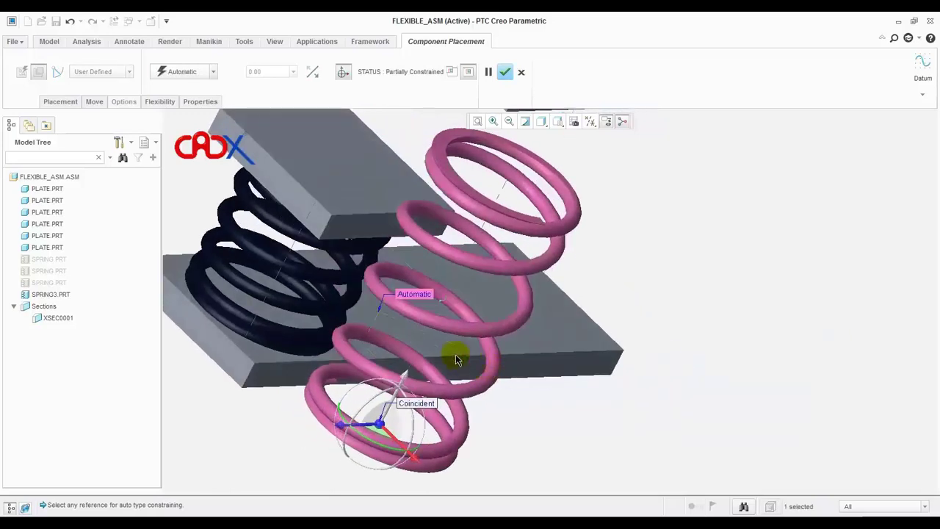
click(416, 347)
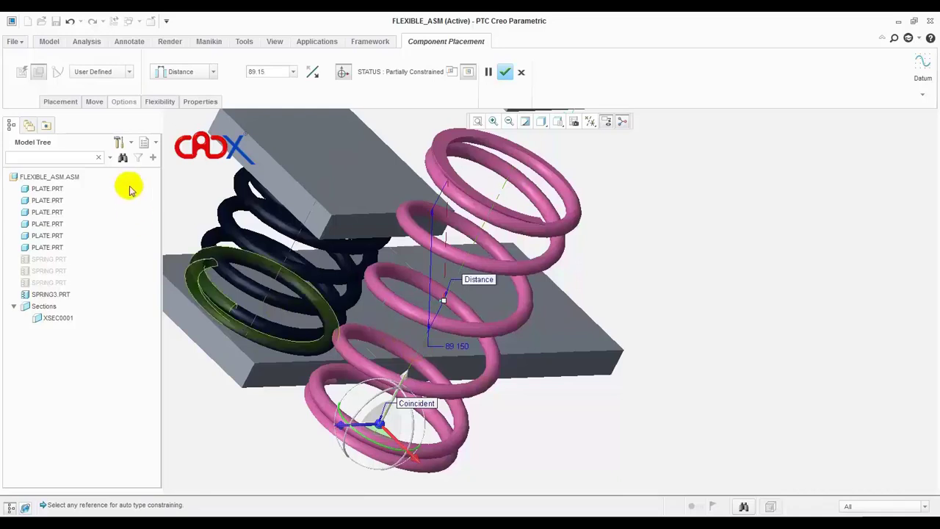
- Make the axes Coincident to centre the second spring and confirm its placement
click(72, 100)
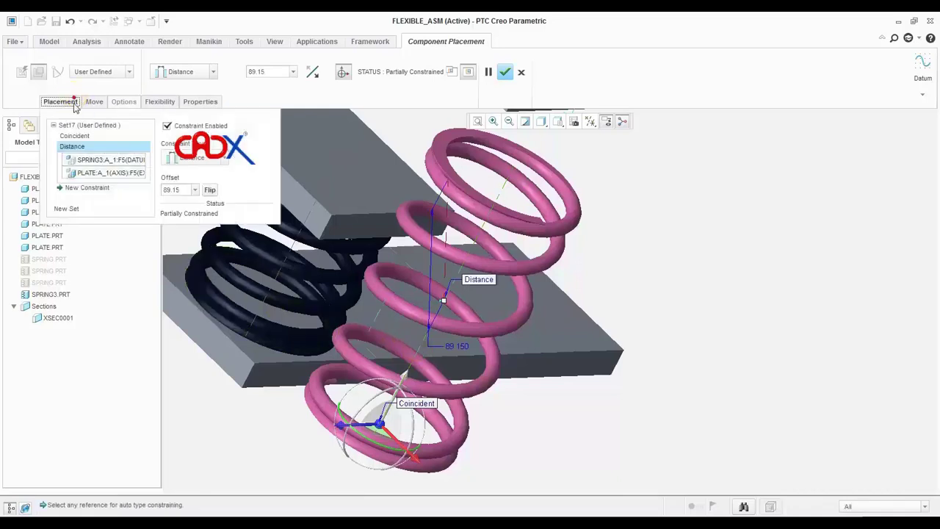
click(224, 158)
click(197, 212)
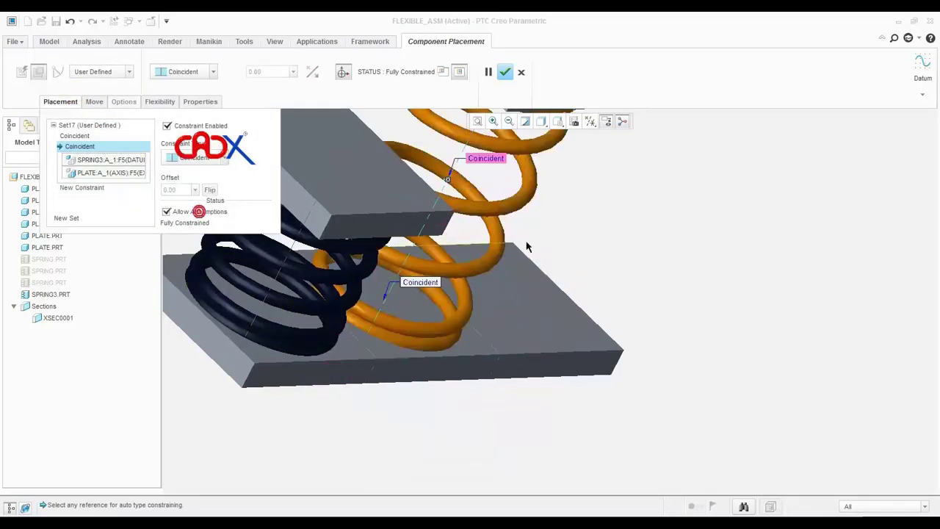
click(505, 72)
mouse_move(505, 340)
middle_down()
mouse_move(430, 300)
mouse_move(456, 319)
middle_up()
scroll(456, 320, up, 5)
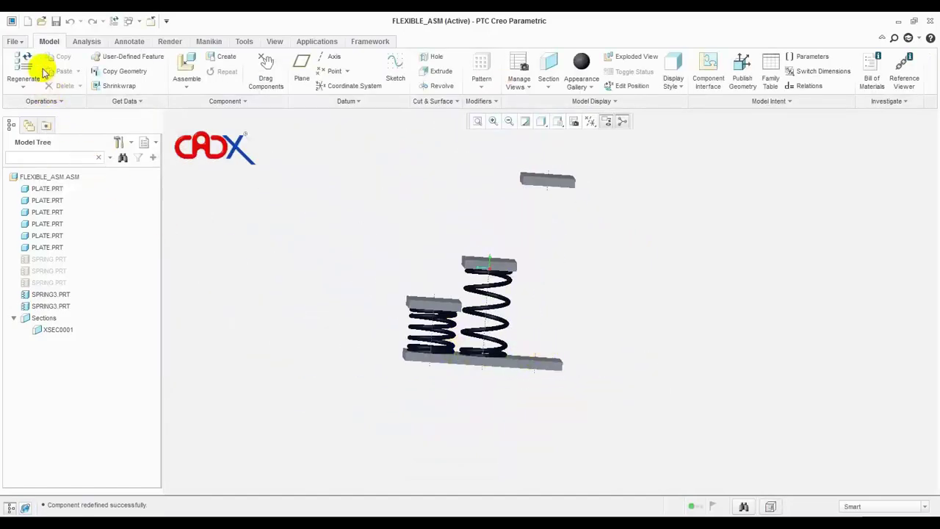
- Add a third spring3.prt as a flexible component
click(188, 65)
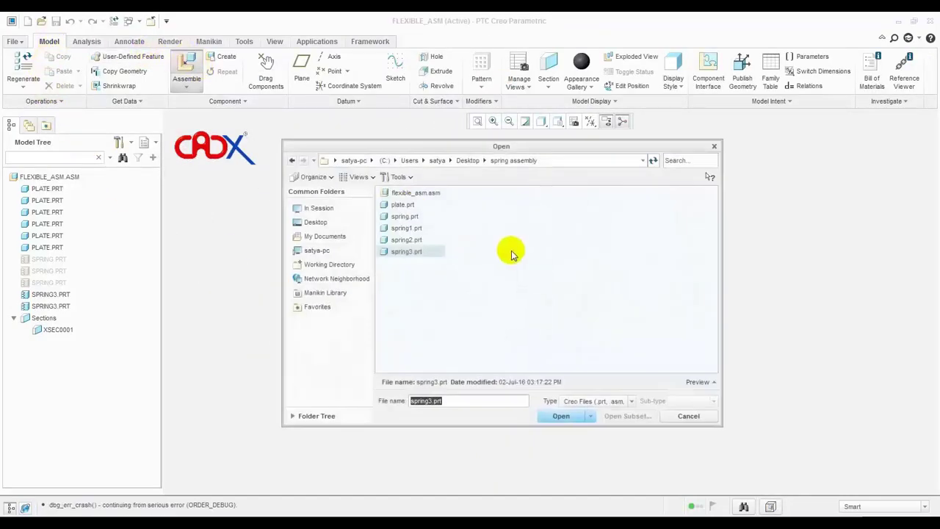
double_click(417, 252)
click(518, 288)
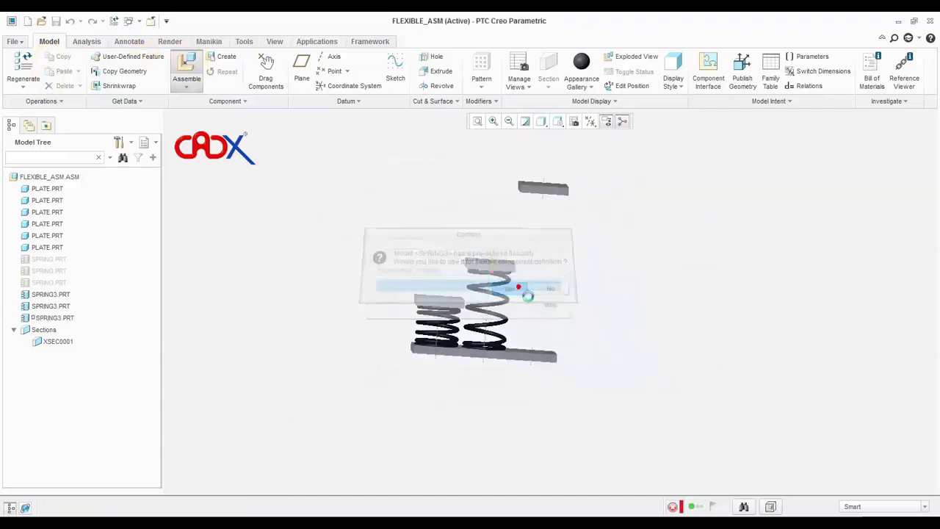
- Set its height from the 200 distance measured between the base and top plate faces
click(871, 195)
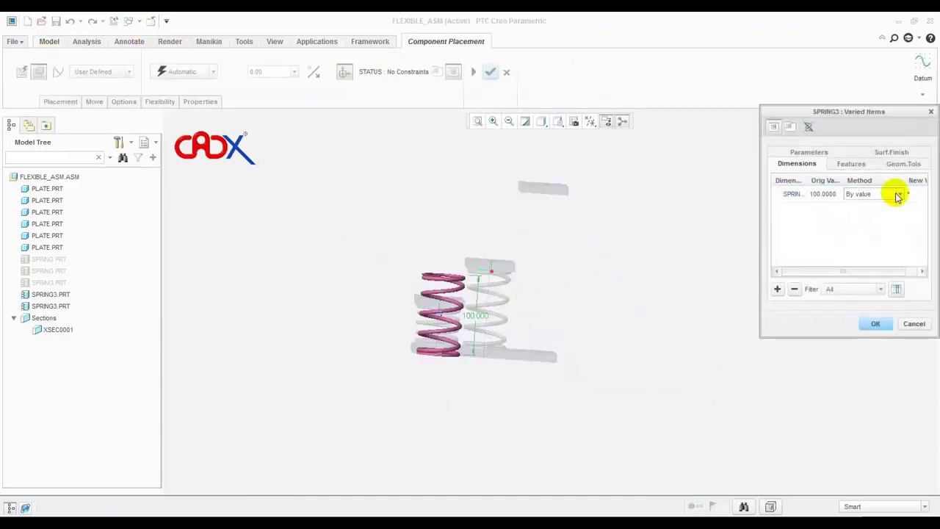
click(898, 193)
click(864, 224)
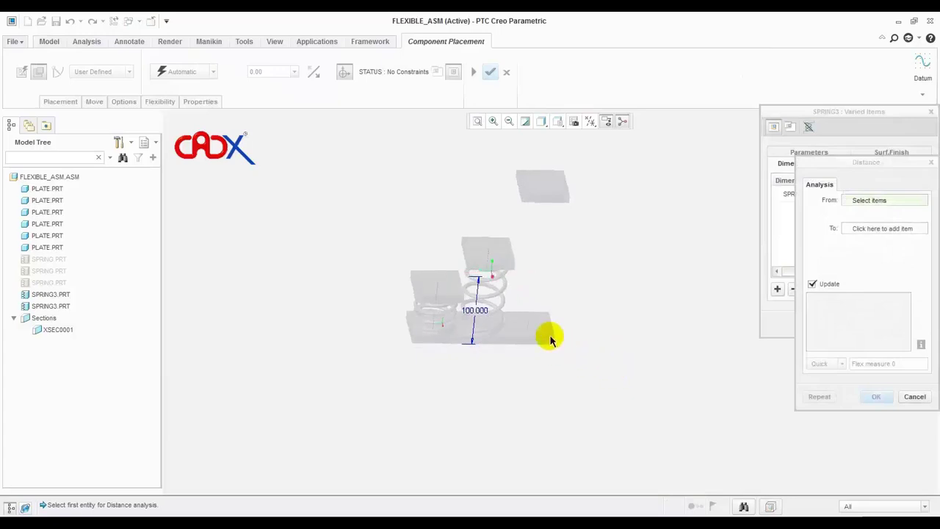
click(544, 333)
mouse_move(543, 333)
middle_down()
mouse_move(592, 274)
mouse_move(578, 244)
middle_up()
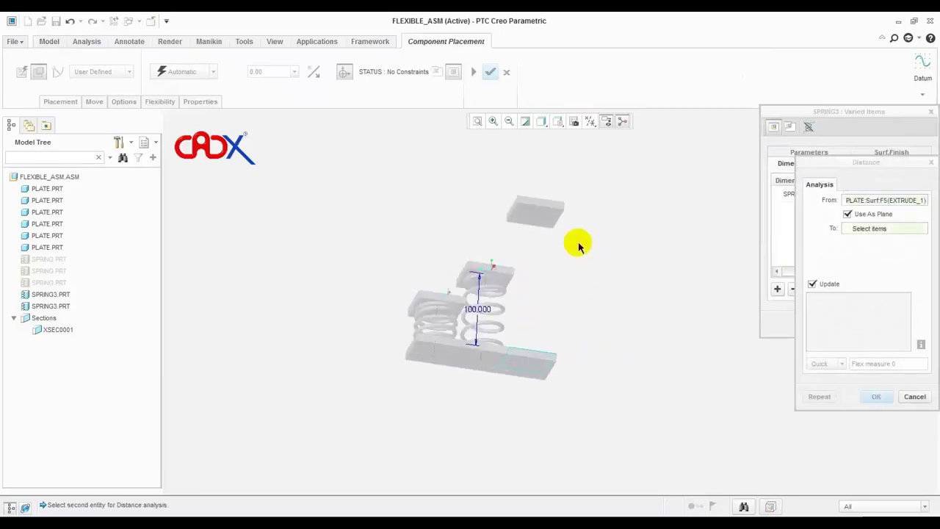
click(552, 210)
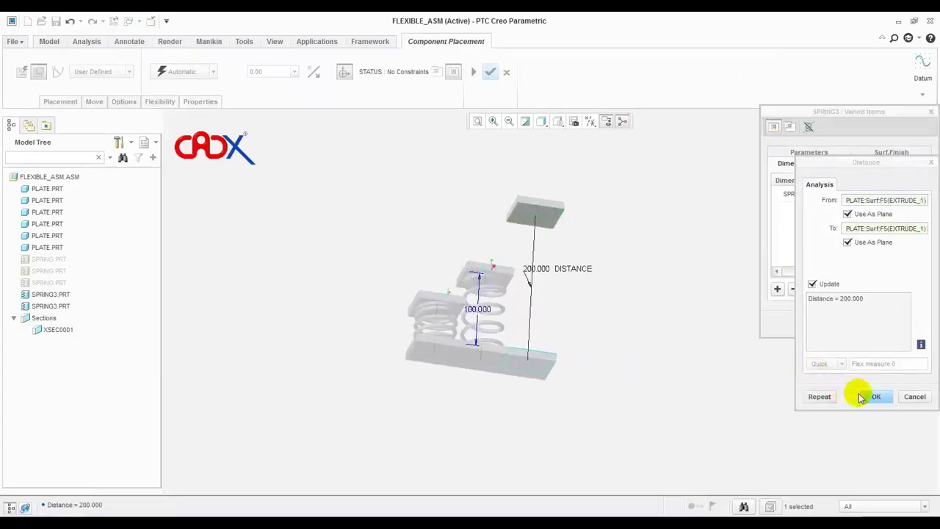
click(876, 396)
click(875, 324)
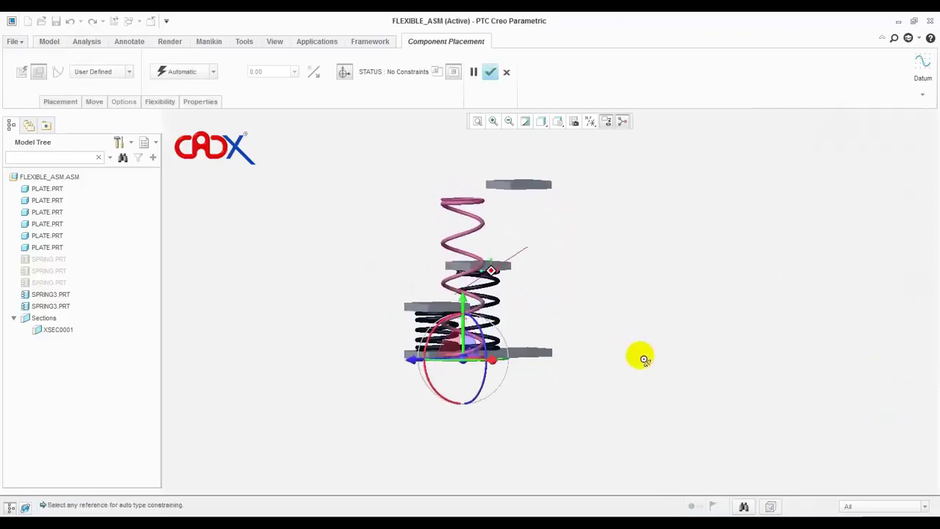
- Seat the third spring's end on the base plate top and pair the plate and spring axes
scroll(562, 379, up, 2)
scroll(487, 378, up, 2)
scroll(472, 352, up, 2)
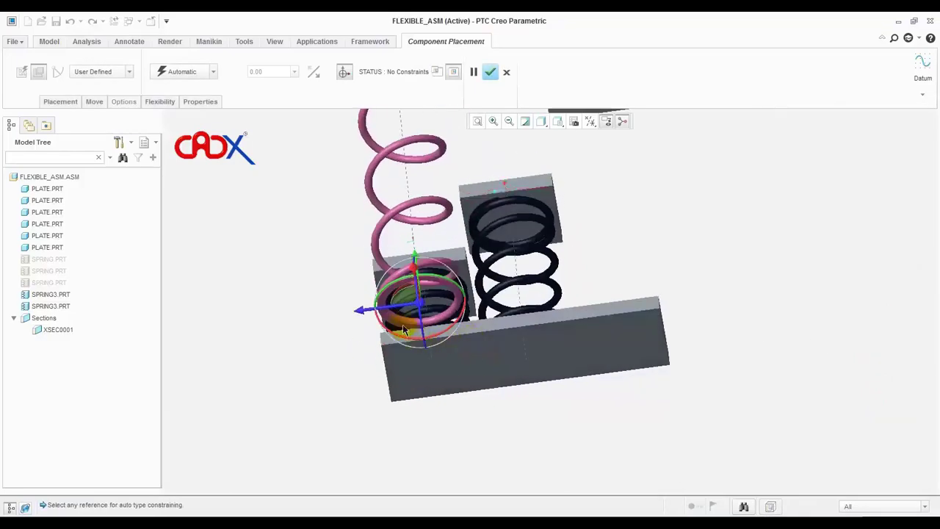
scroll(403, 323, up, 3)
scroll(542, 371, down, 1)
scroll(520, 434, down, 2)
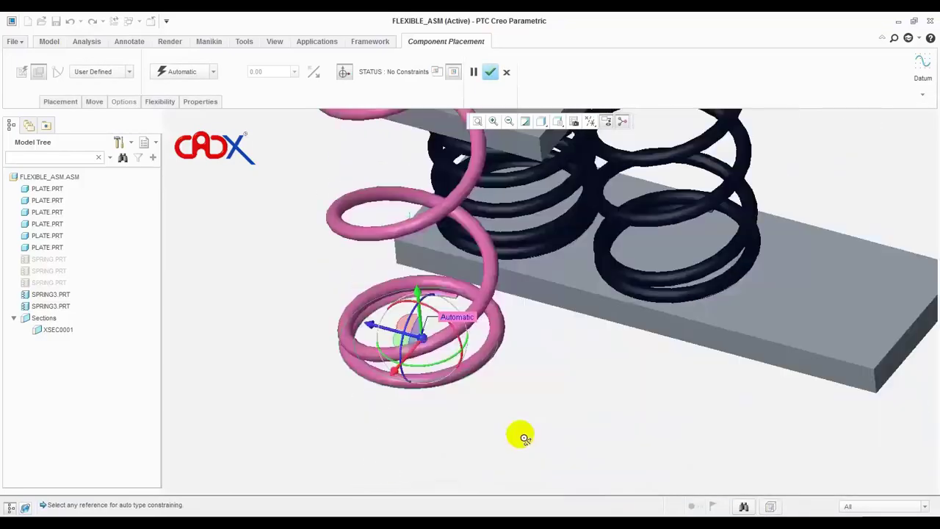
scroll(541, 426, up, 1)
click(779, 301)
scroll(698, 353, down, 2)
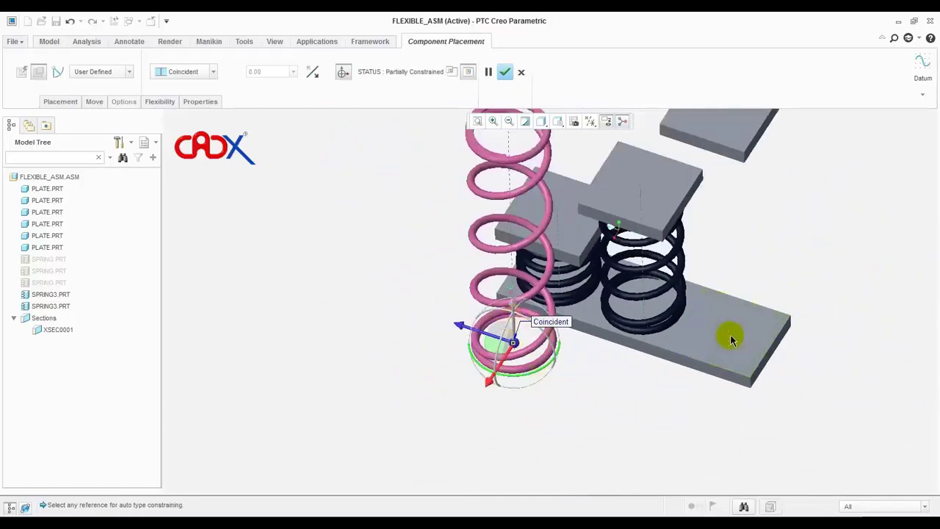
click(730, 335)
click(513, 285)
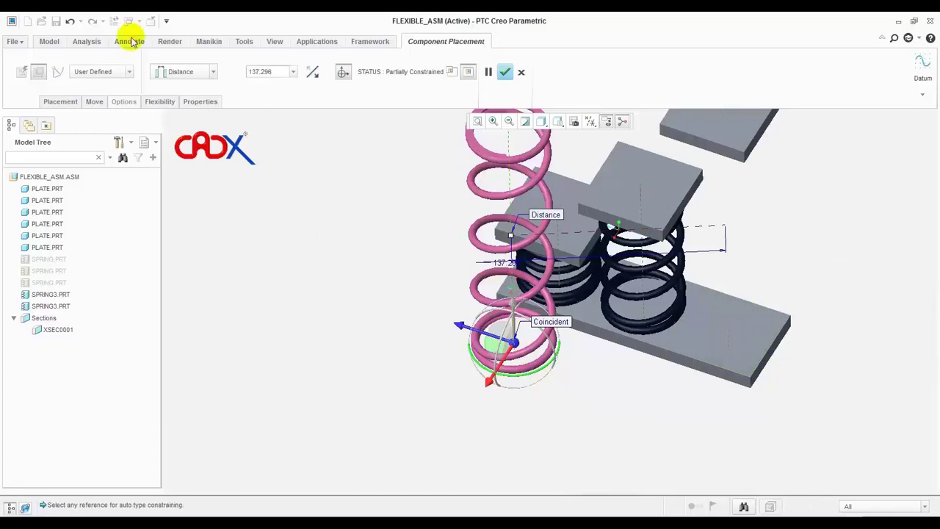
- Change the axis constraint to Coincident and confirm the third spring's placement
click(60, 101)
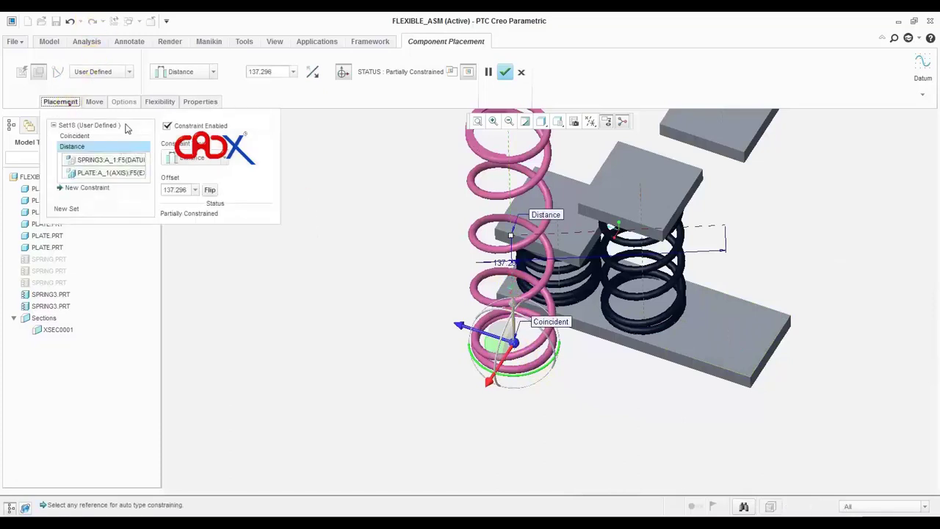
click(207, 163)
click(213, 213)
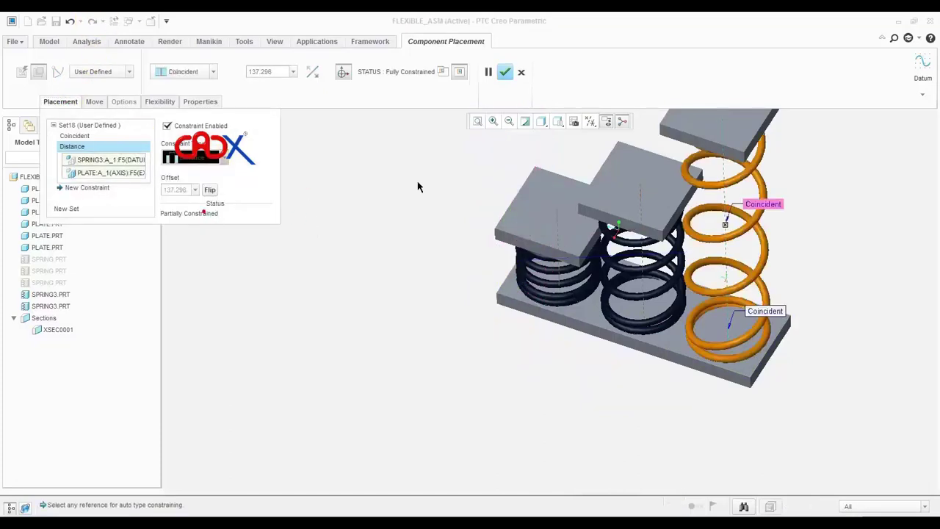
click(507, 71)
- Return to the default view with Ctrl+D and turn off datum axis display
key(ctrl+d)
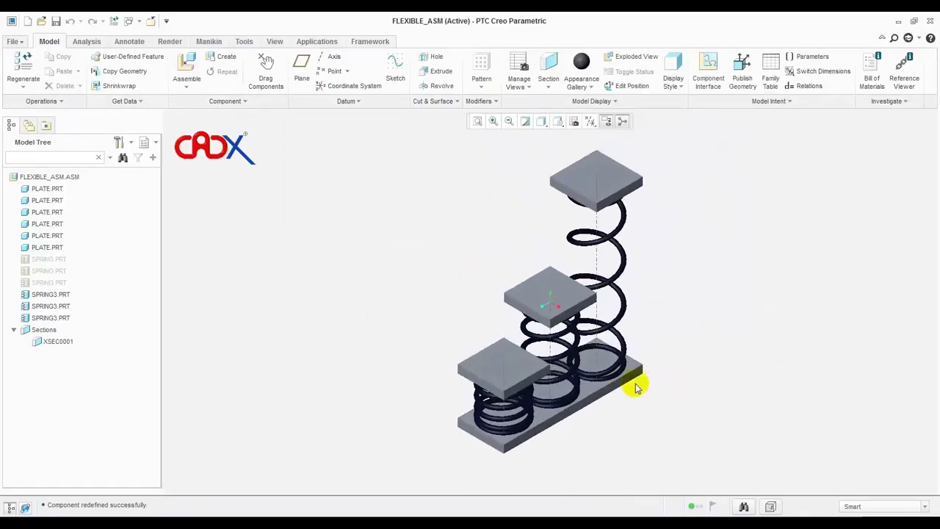
click(590, 121)
click(592, 148)
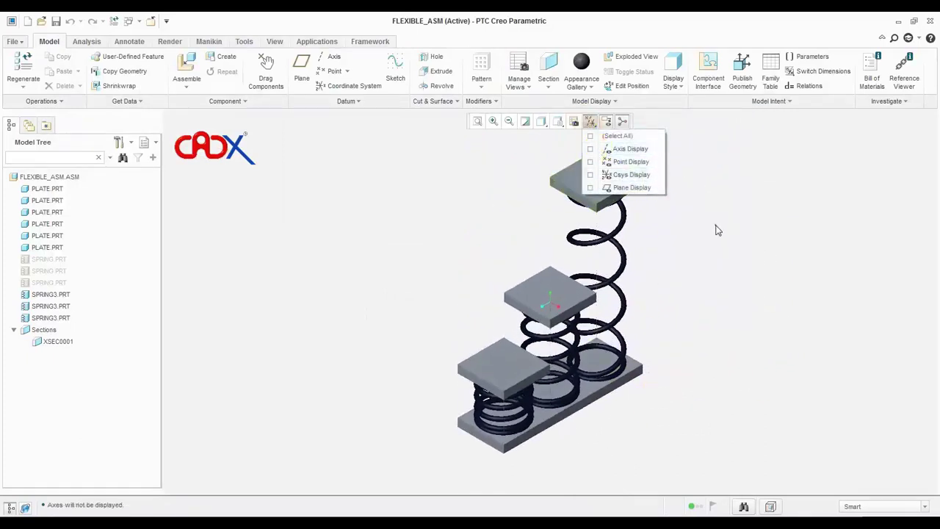
click(714, 260)
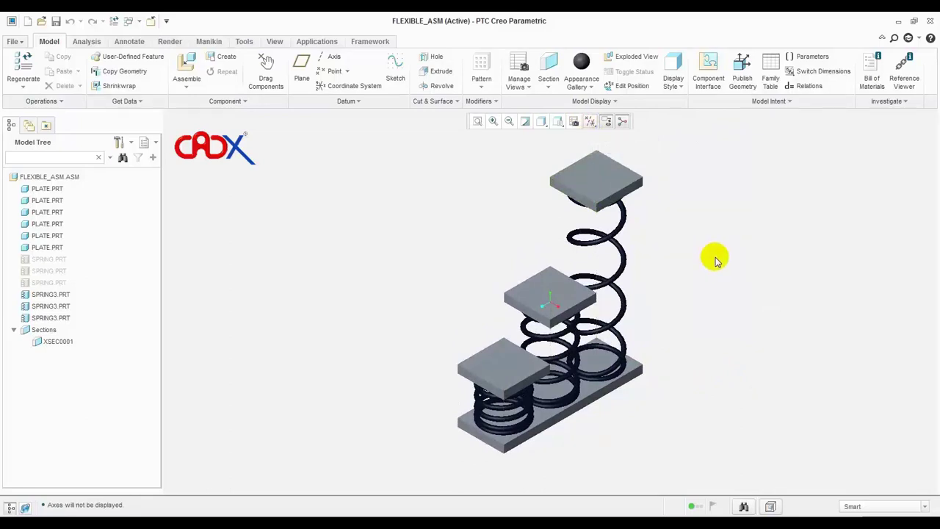
scroll(720, 415, down, 2)
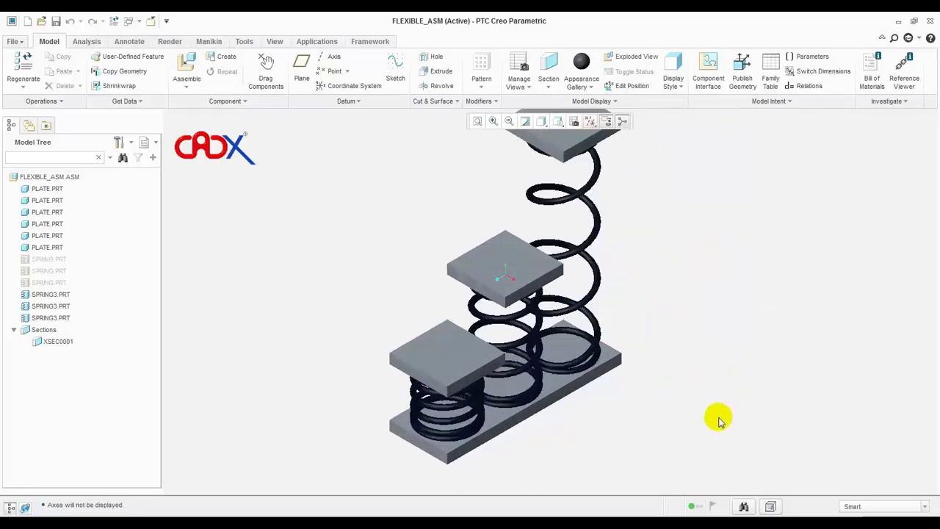
scroll(664, 438, up, 2)
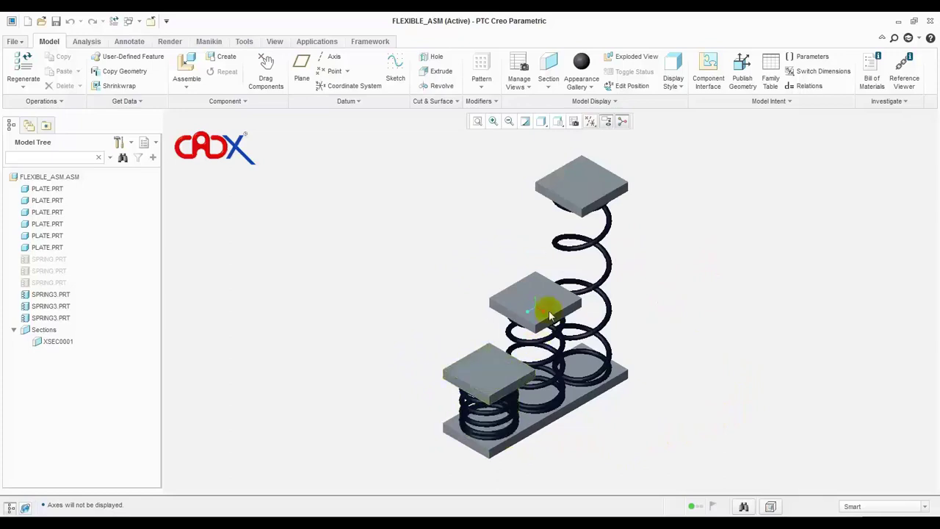